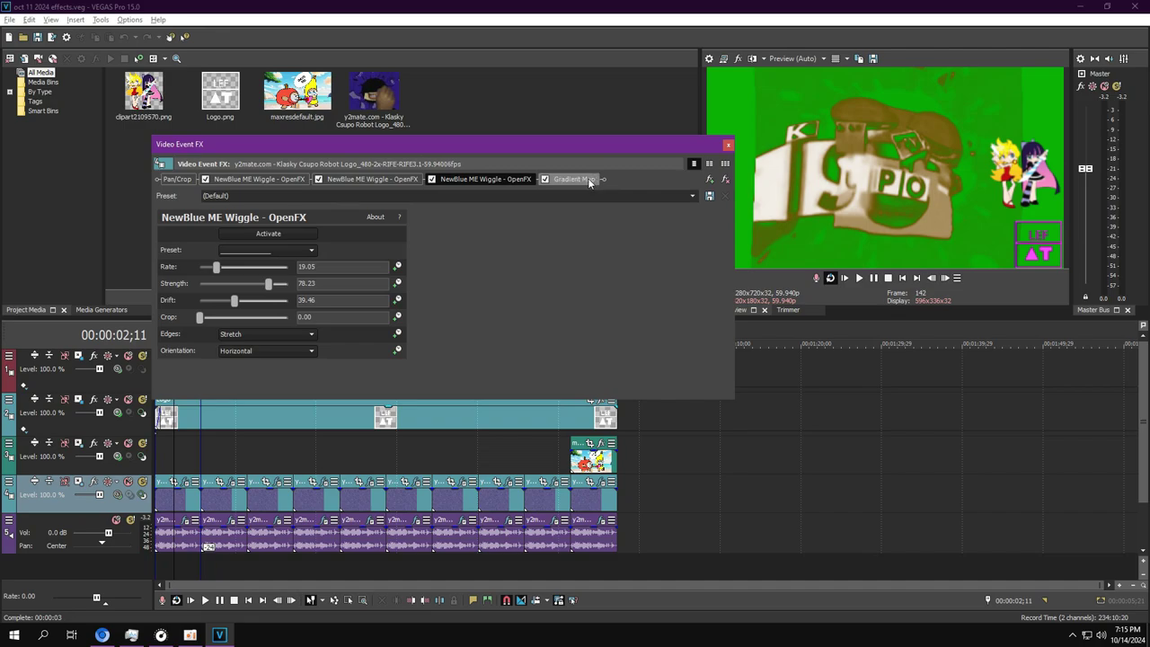
# Examine each colour point of the Gradient Map effect on the first video clip
pyautogui.click(579, 178)
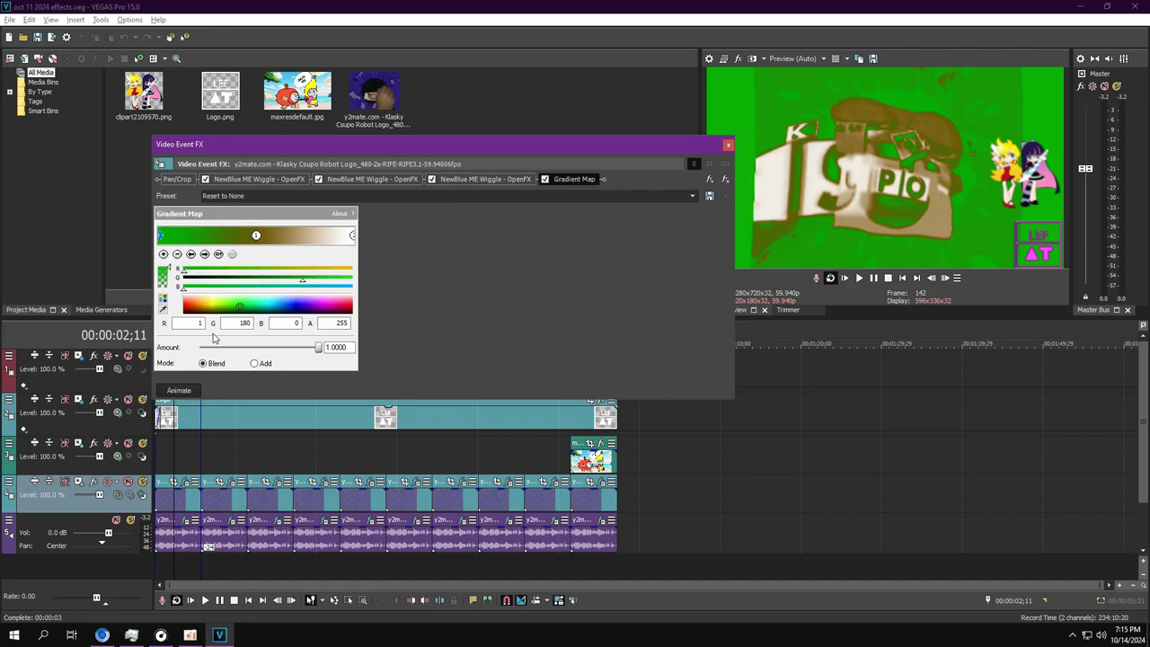
pyautogui.click(205, 255)
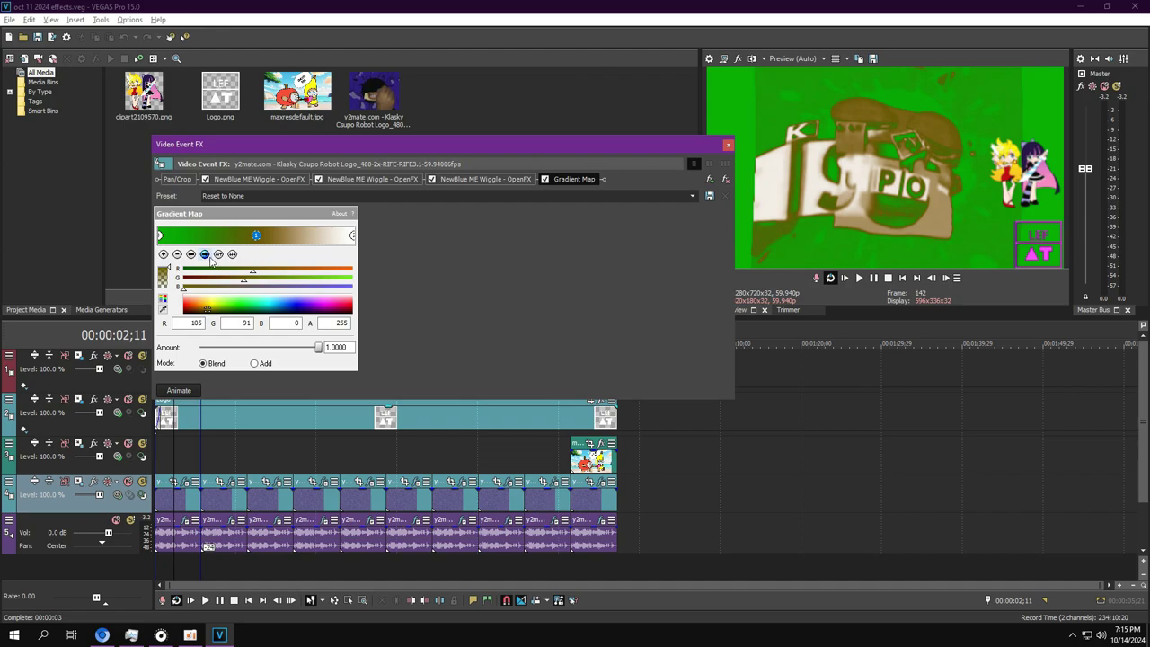
pyautogui.click(205, 255)
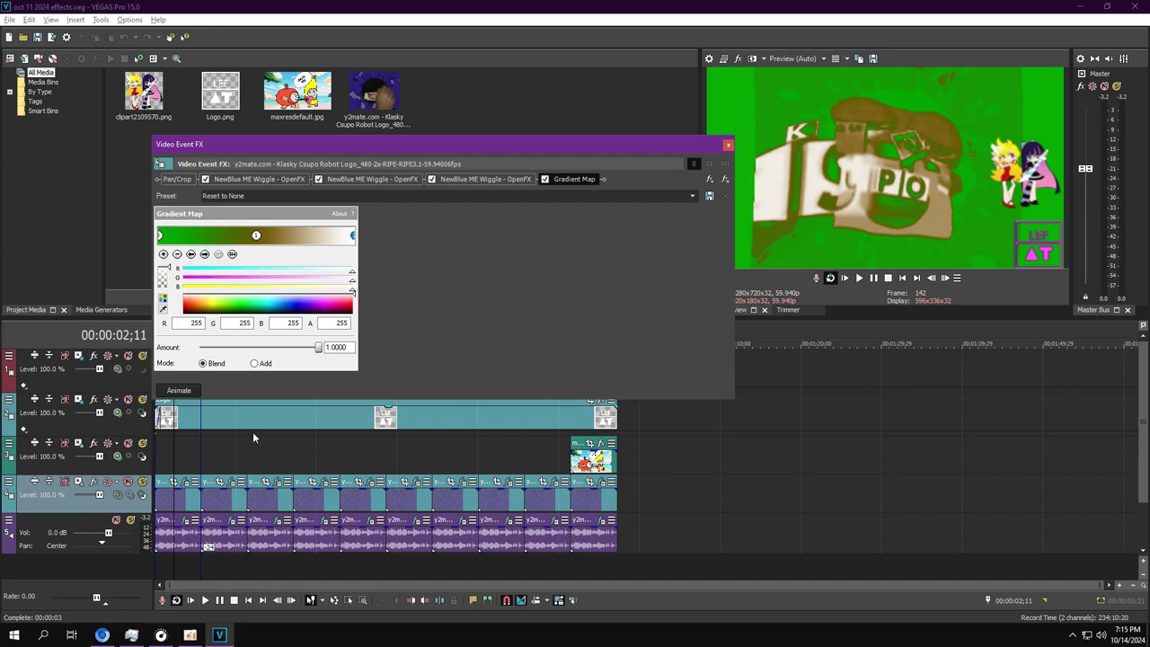
# Review the FreSh, Chorus and IL Vocodex effects on the first audio clip, and close both effects windows
pyautogui.click(187, 522)
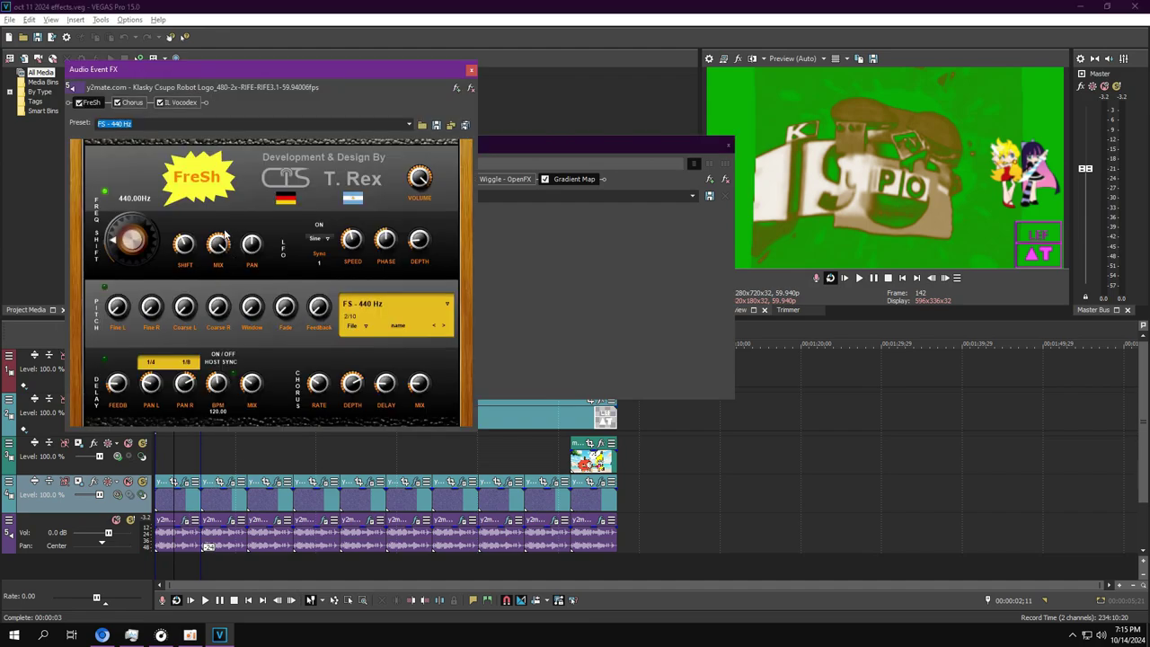
pyautogui.click(130, 102)
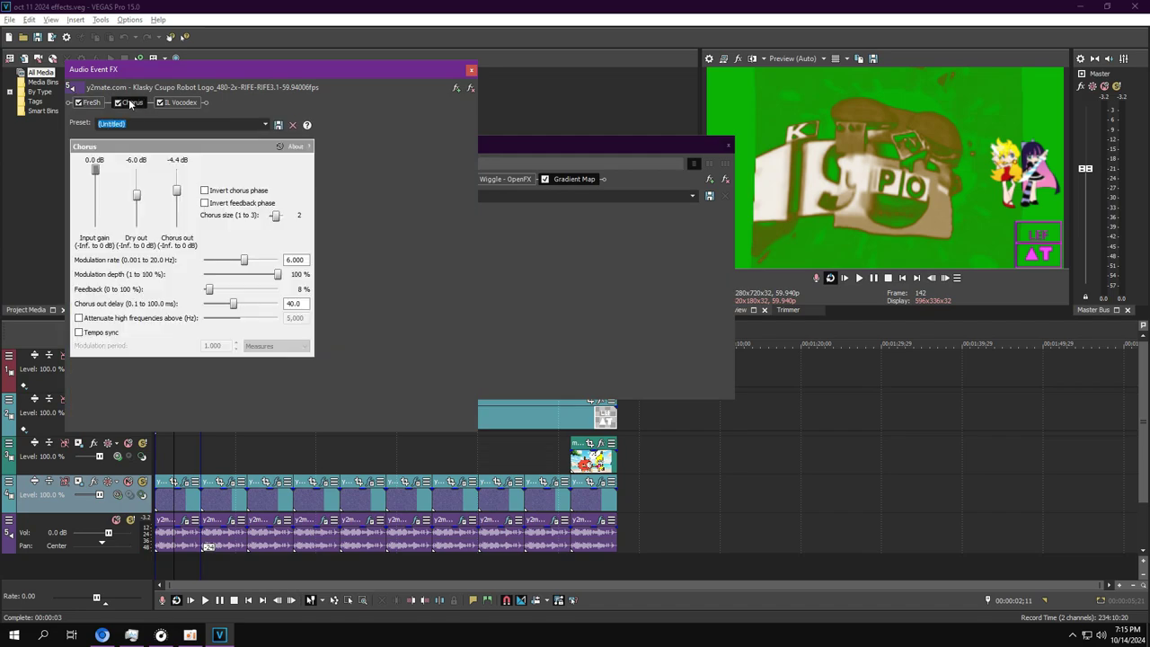
pyautogui.click(184, 103)
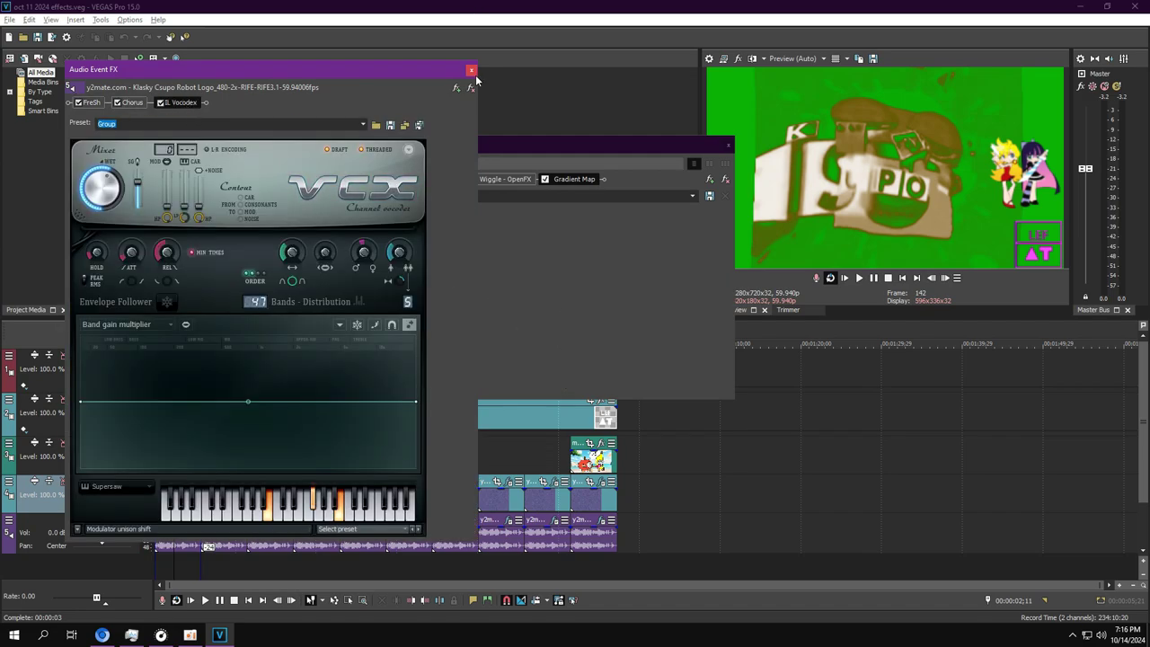
pyautogui.click(472, 70)
pyautogui.click(729, 144)
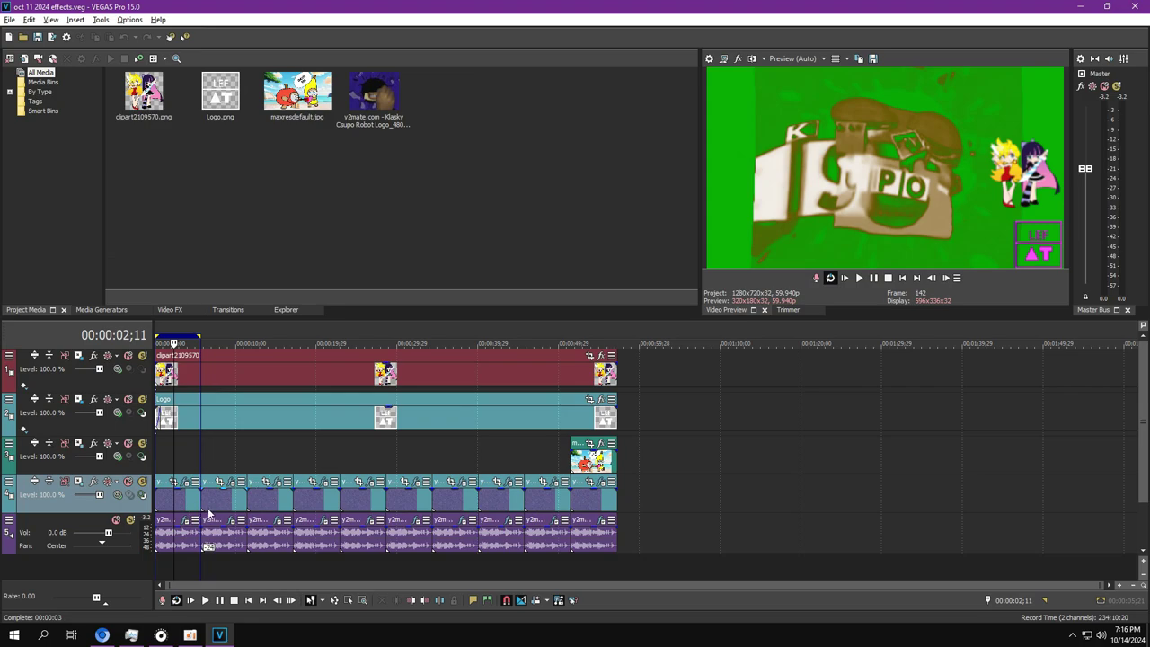
# Examine the second video clip's Wave, TV Simulator, LAB Adjust and HSL Adjust settings and its Gradient Map colour points
pyautogui.doubleClick(209, 514)
pyautogui.click(210, 563)
pyautogui.click(233, 479)
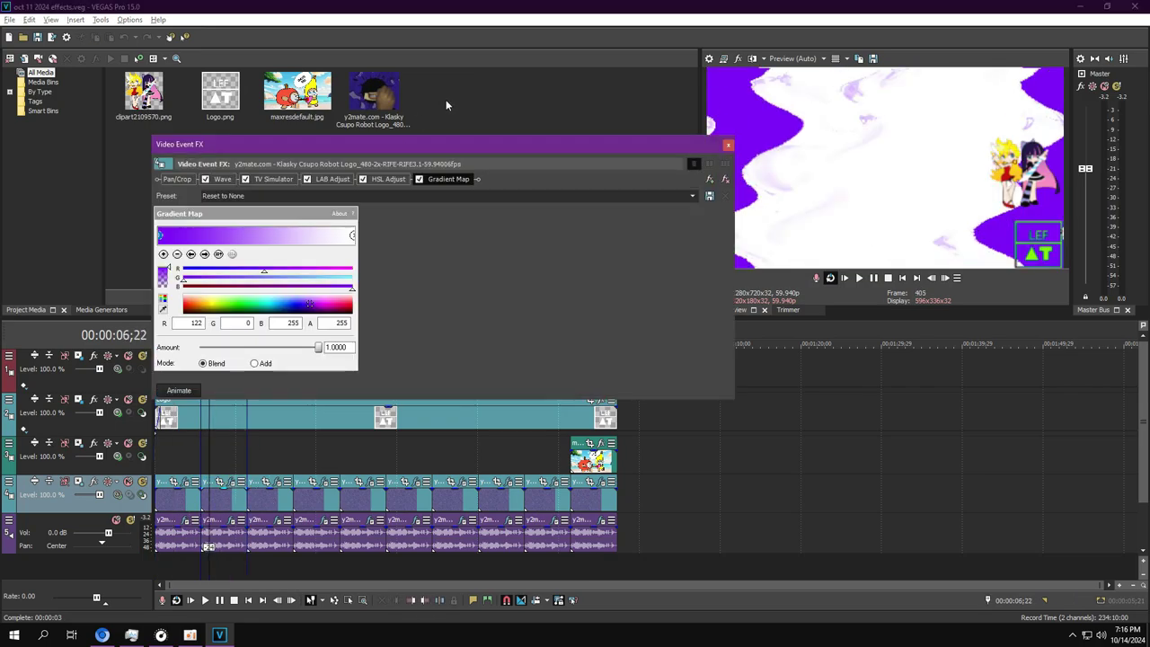
pyautogui.click(222, 179)
pyautogui.click(280, 180)
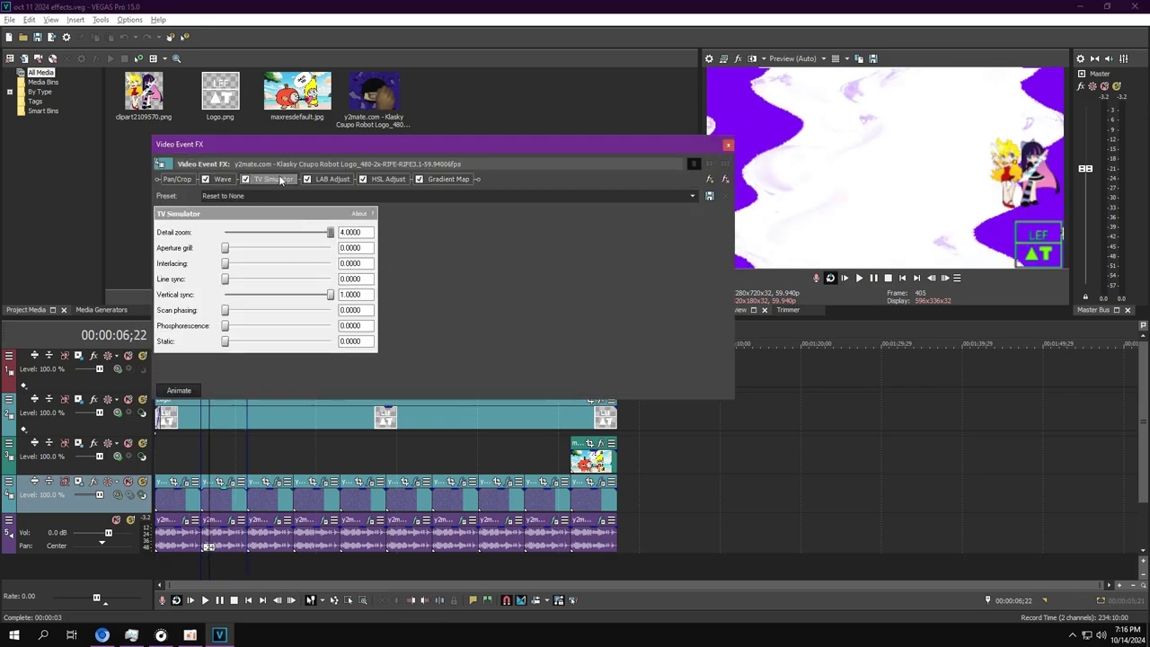
pyautogui.click(334, 180)
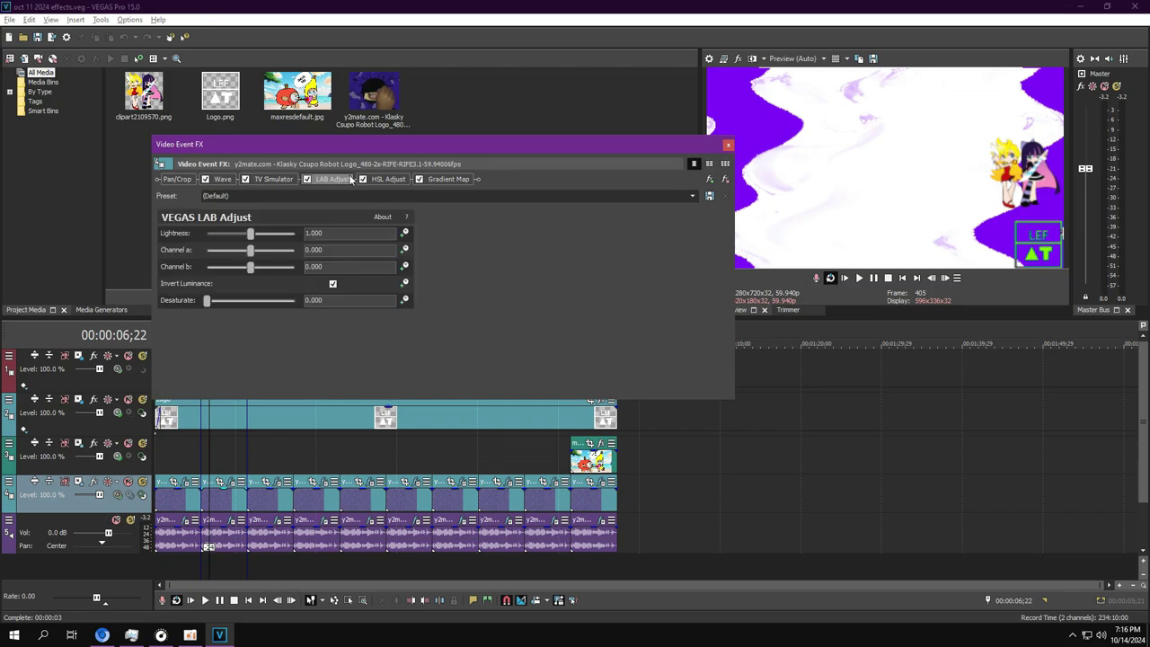
pyautogui.click(381, 179)
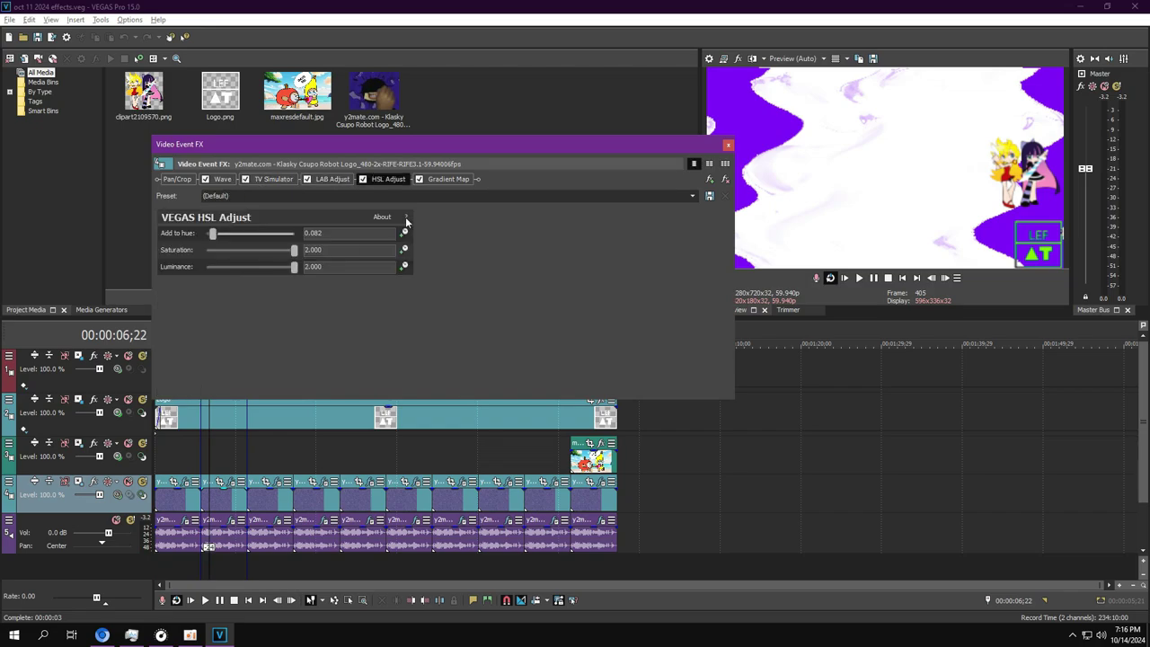
pyautogui.click(448, 179)
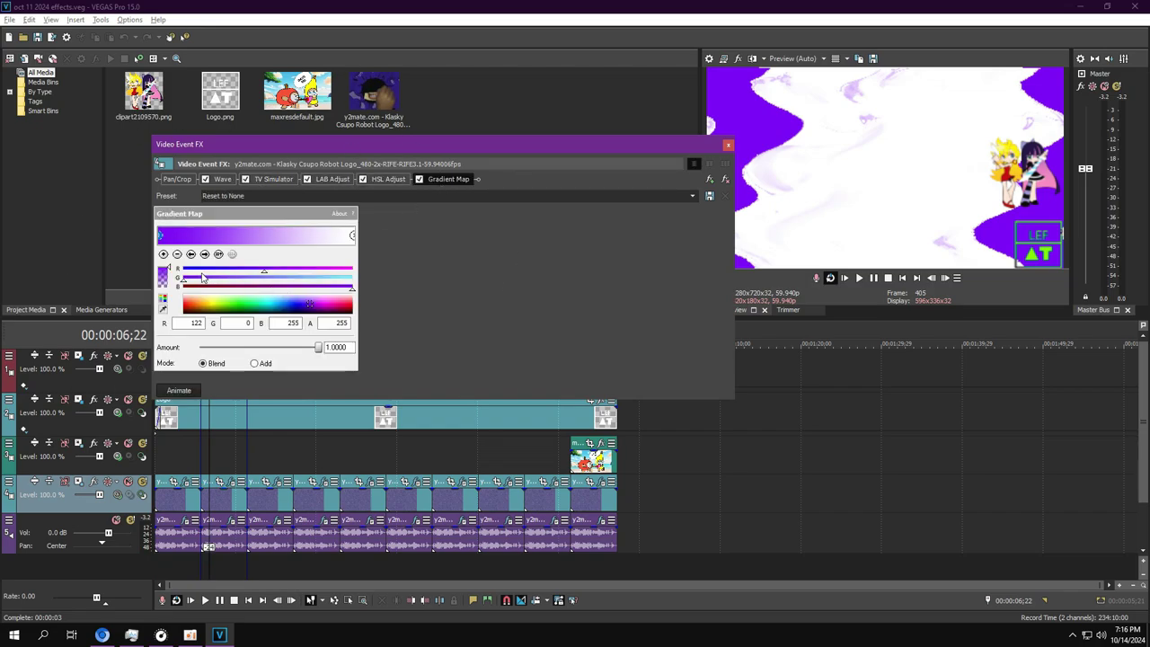
pyautogui.click(206, 255)
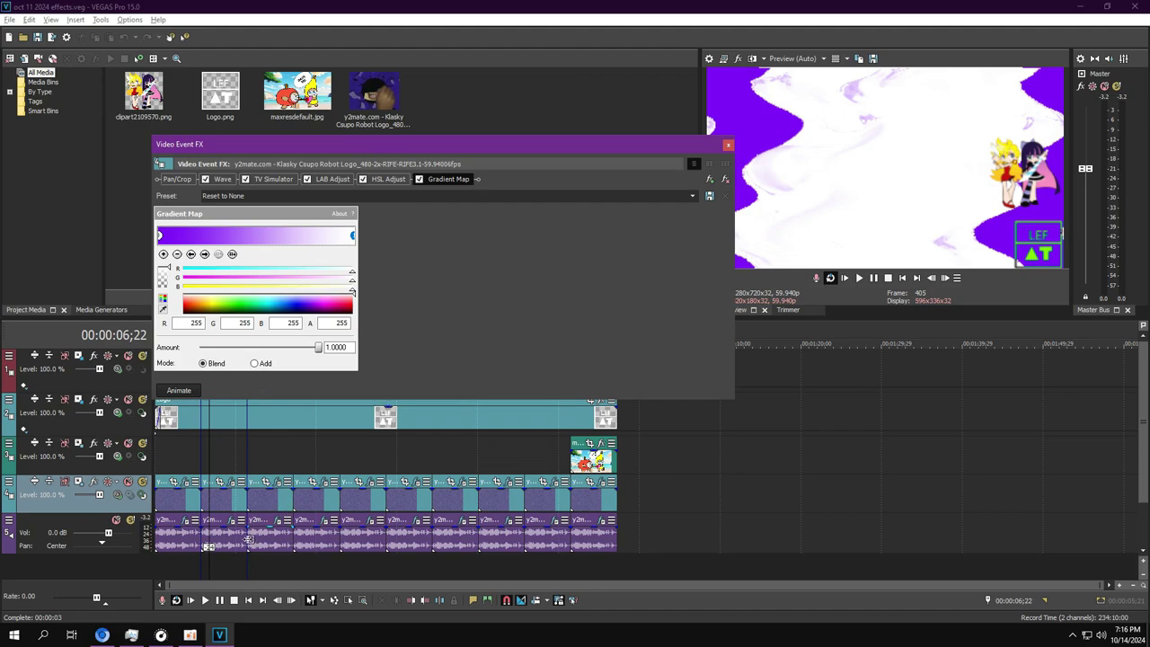
# Review the Effect plug-in and both Pitch Shift effects on the second audio clip
pyautogui.click(220, 561)
pyautogui.click(232, 519)
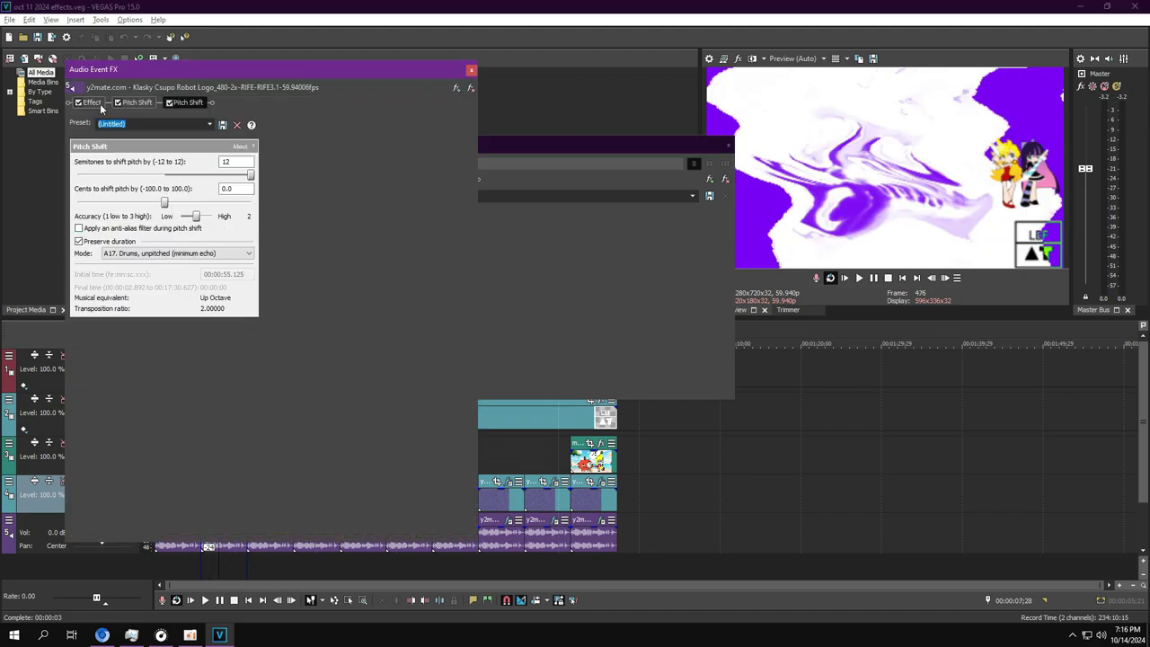
pyautogui.click(99, 104)
pyautogui.click(146, 103)
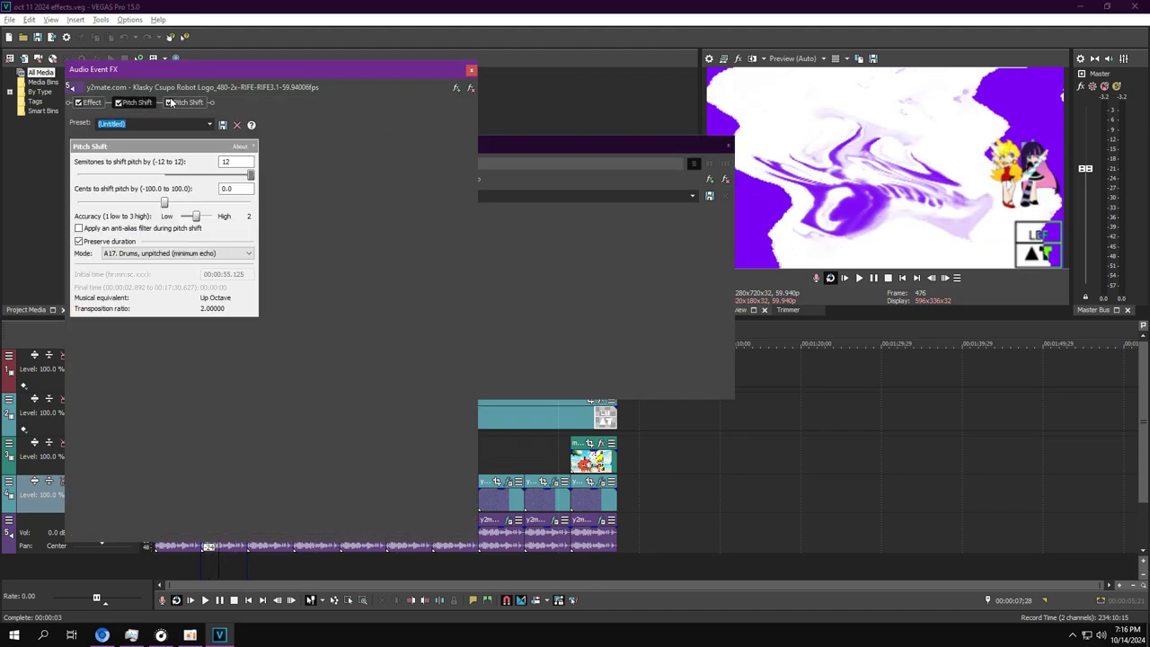
pyautogui.click(189, 102)
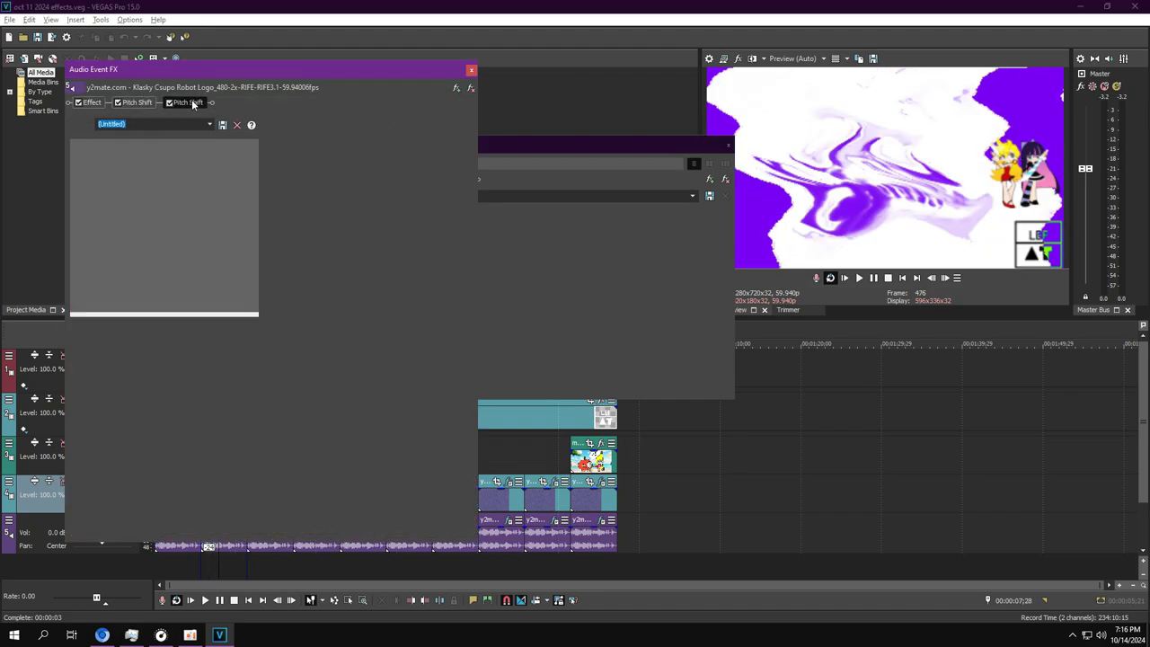
# Check the pitch change in the second audio clip's properties, and close its audio and video effects windows
pyautogui.rightClick(209, 550)
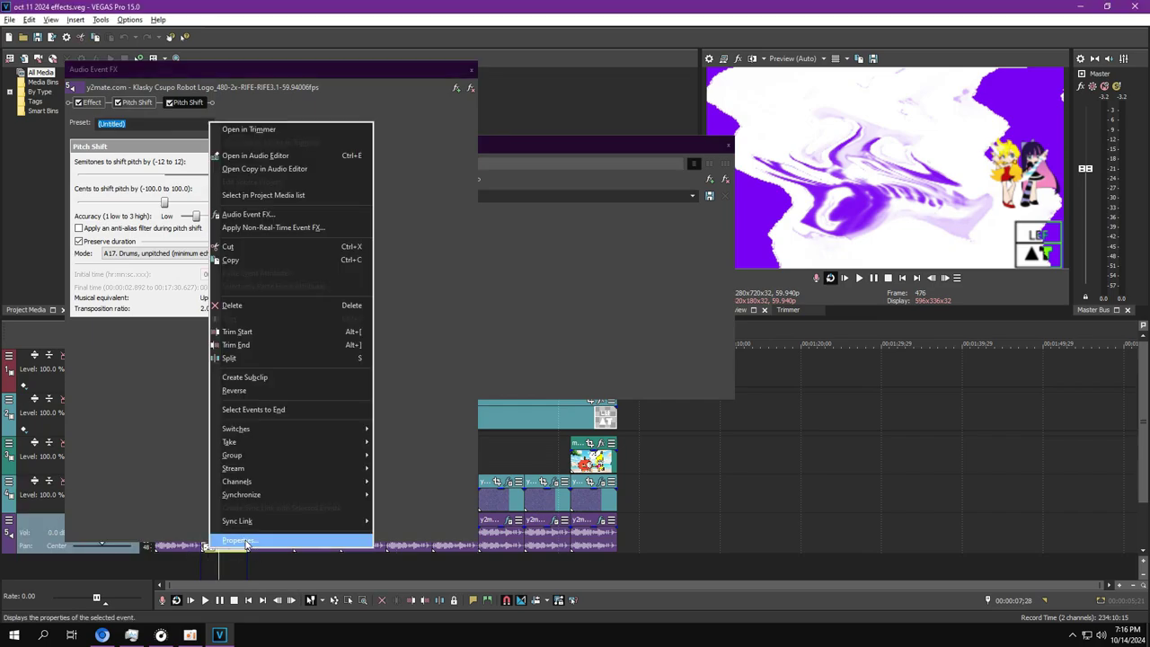
pyautogui.click(234, 541)
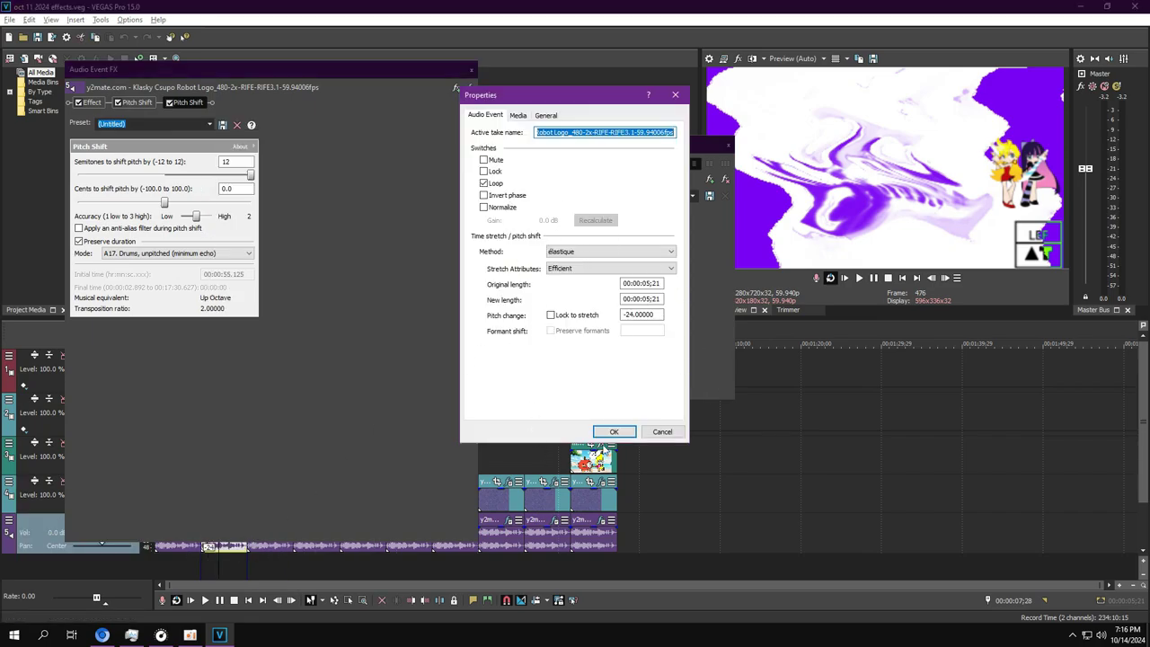
pyautogui.click(614, 431)
pyautogui.click(471, 69)
pyautogui.click(700, 161)
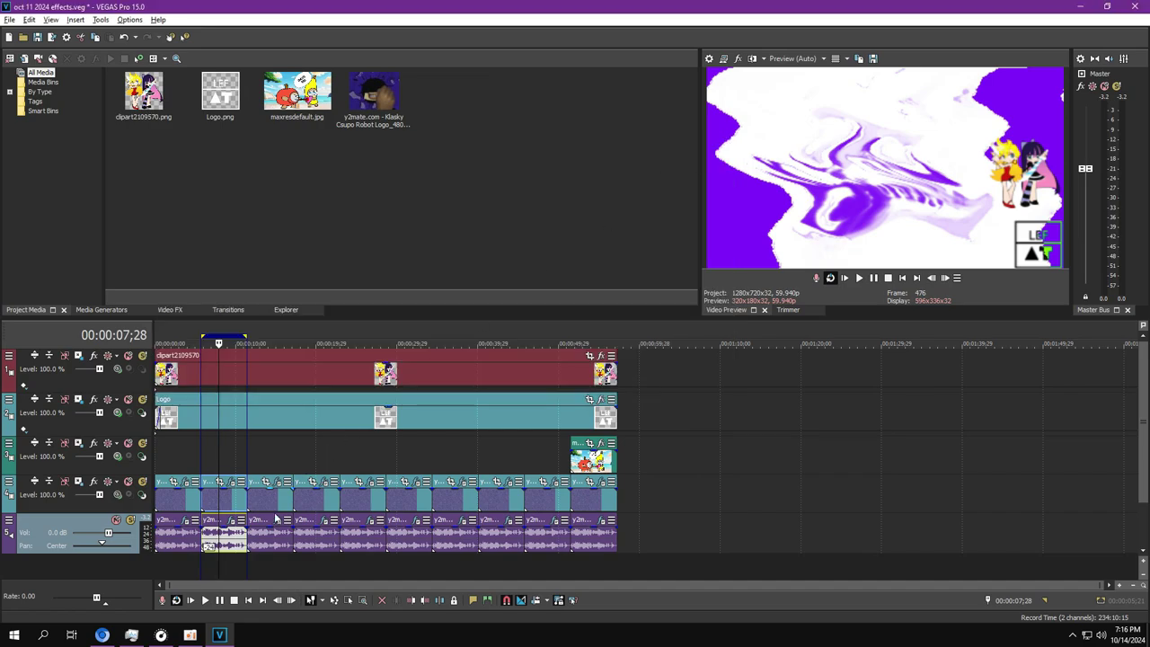
# Show the third audio clip's ERZATZ effect and make its video effects window taller and narrower
pyautogui.click(276, 519)
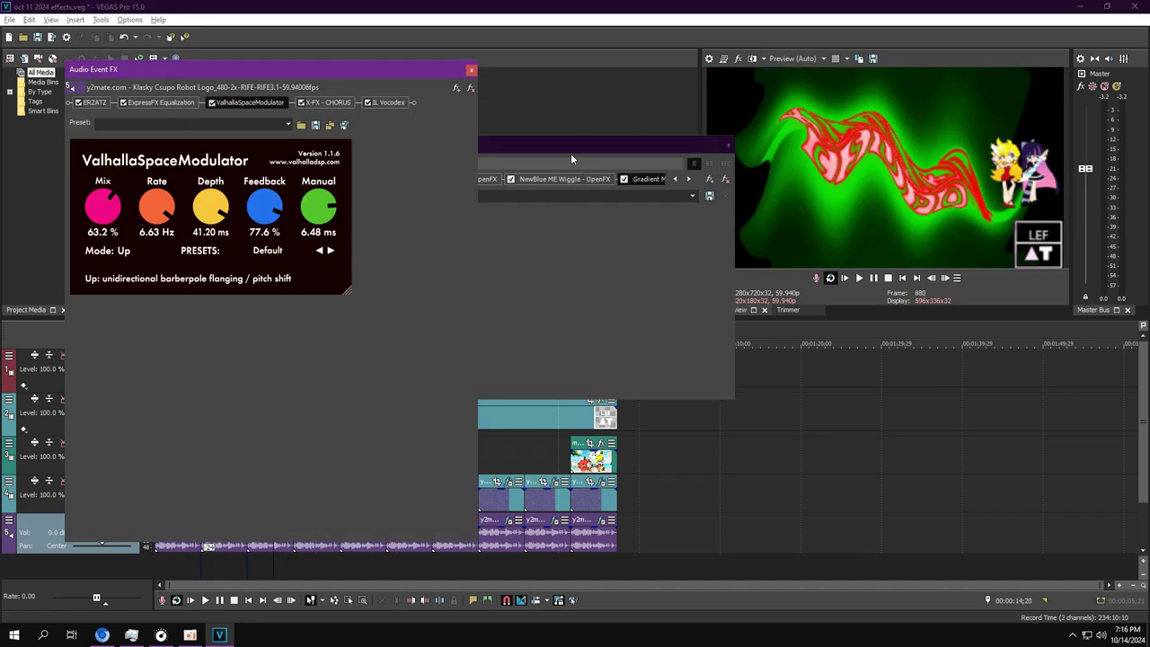
pyautogui.click(110, 104)
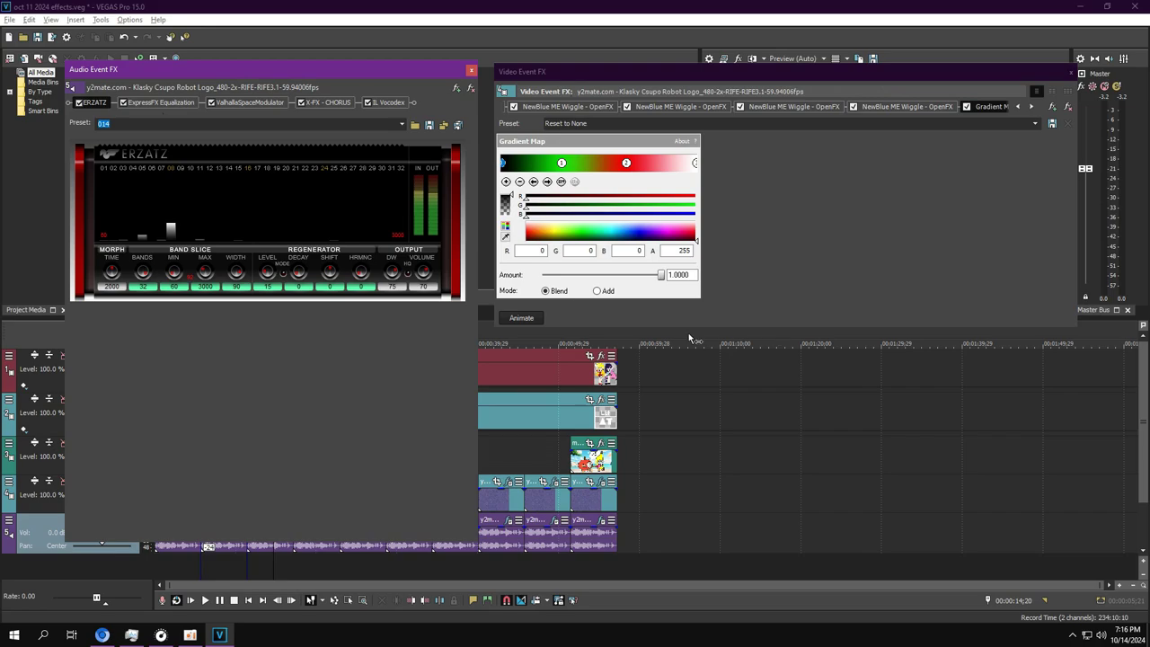
pyautogui.moveTo(695, 327); pyautogui.dragTo(704, 483)
pyautogui.moveTo(1080, 334); pyautogui.dragTo(834, 333)
# Examine all S_Glow settings on the third video clip, enlarging the effects window further
pyautogui.click(775, 107)
pyautogui.click(775, 107)
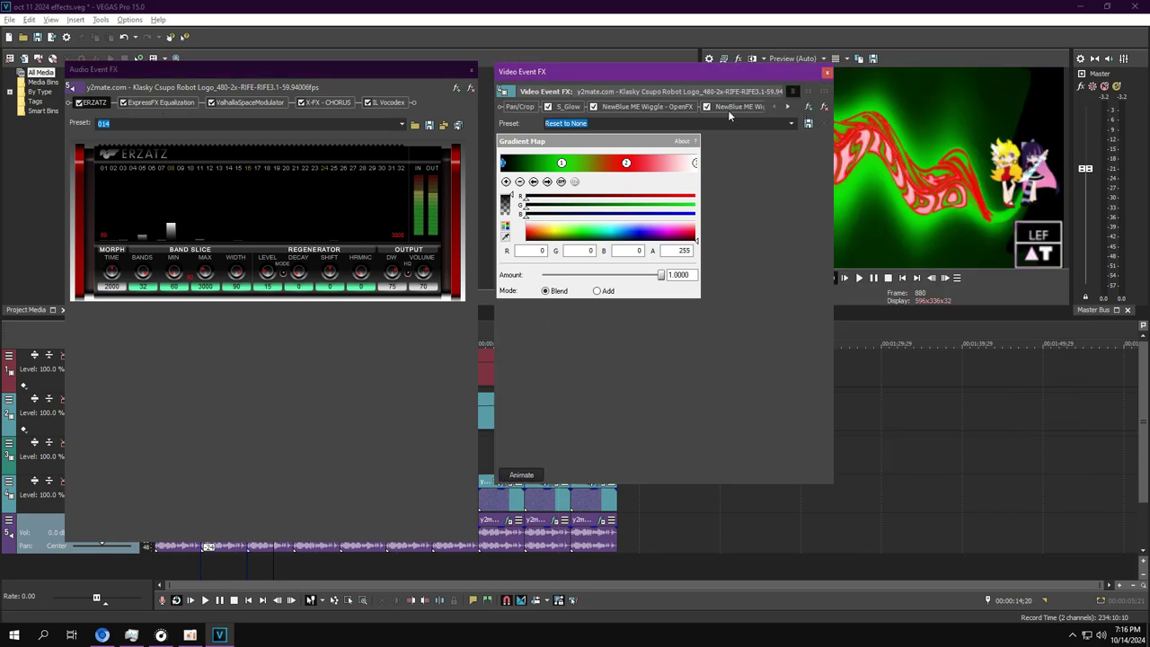
pyautogui.click(566, 106)
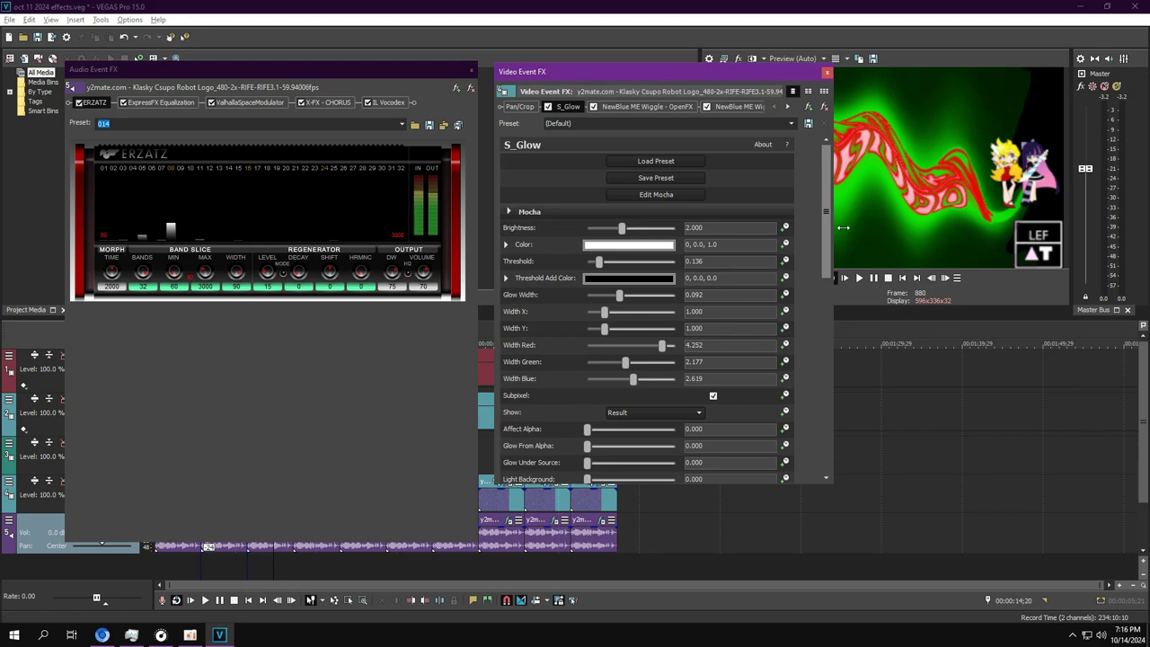
pyautogui.moveTo(714, 486); pyautogui.dragTo(715, 595)
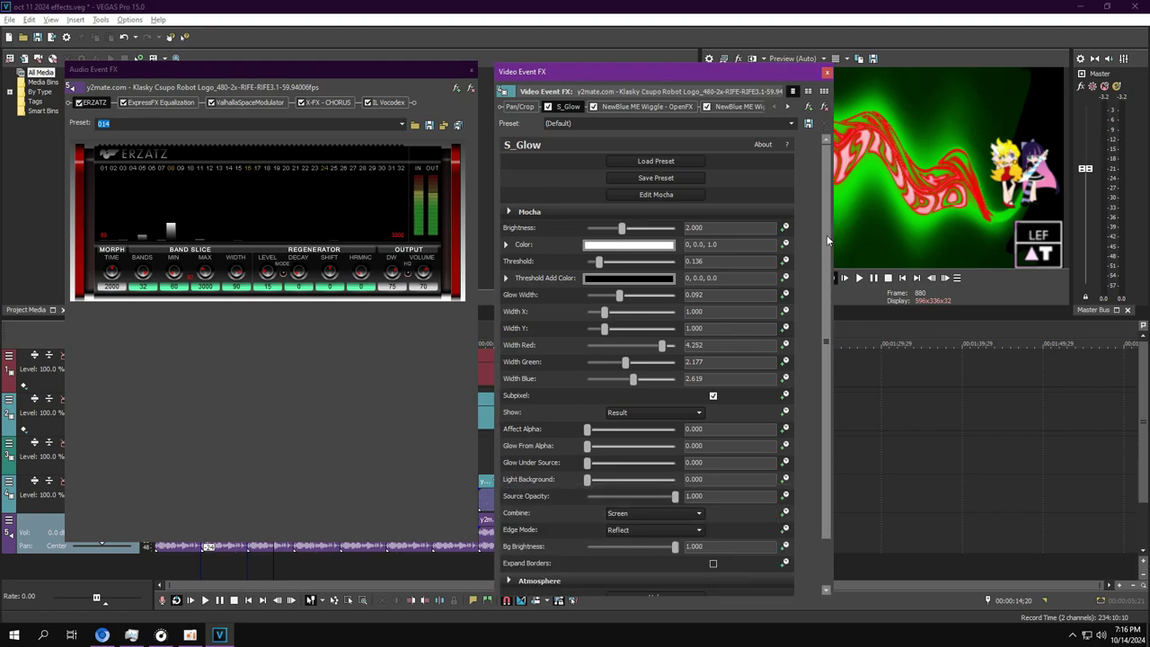
pyautogui.moveTo(827, 235); pyautogui.dragTo(826, 309)
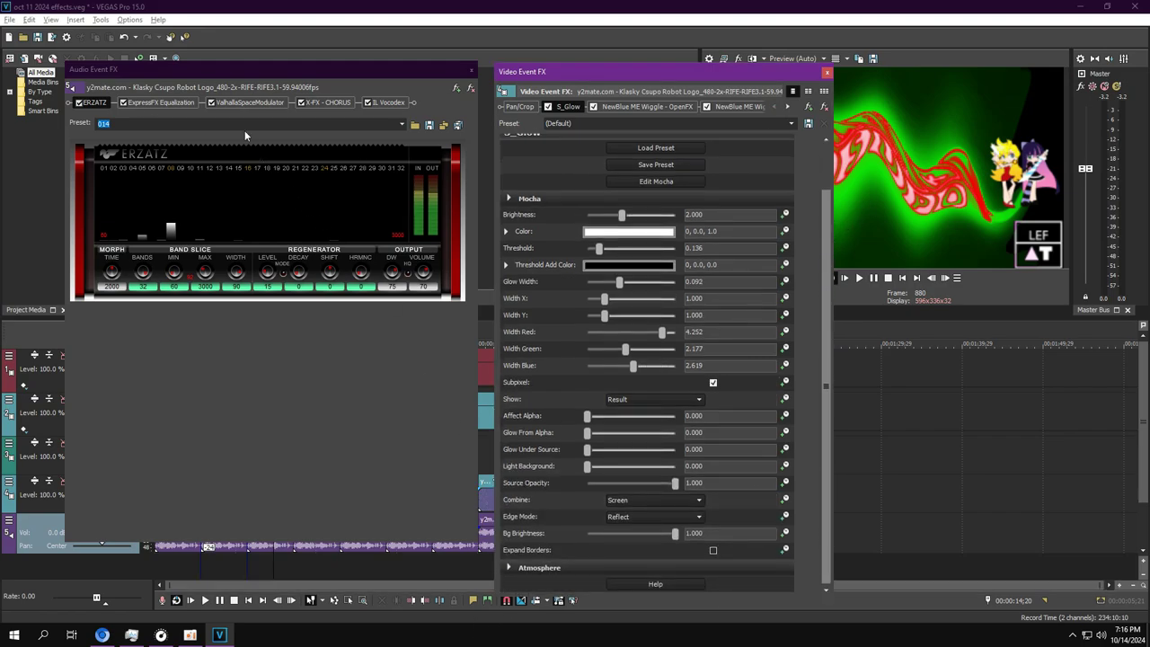
# Review the third clip's NewBlue ME Wiggle instances alongside its ExpressFX Equalization, ValhallaSpaceModulator, X-FX Chorus and IL Vocodex audio effects
pyautogui.click(140, 102)
pyautogui.click(645, 106)
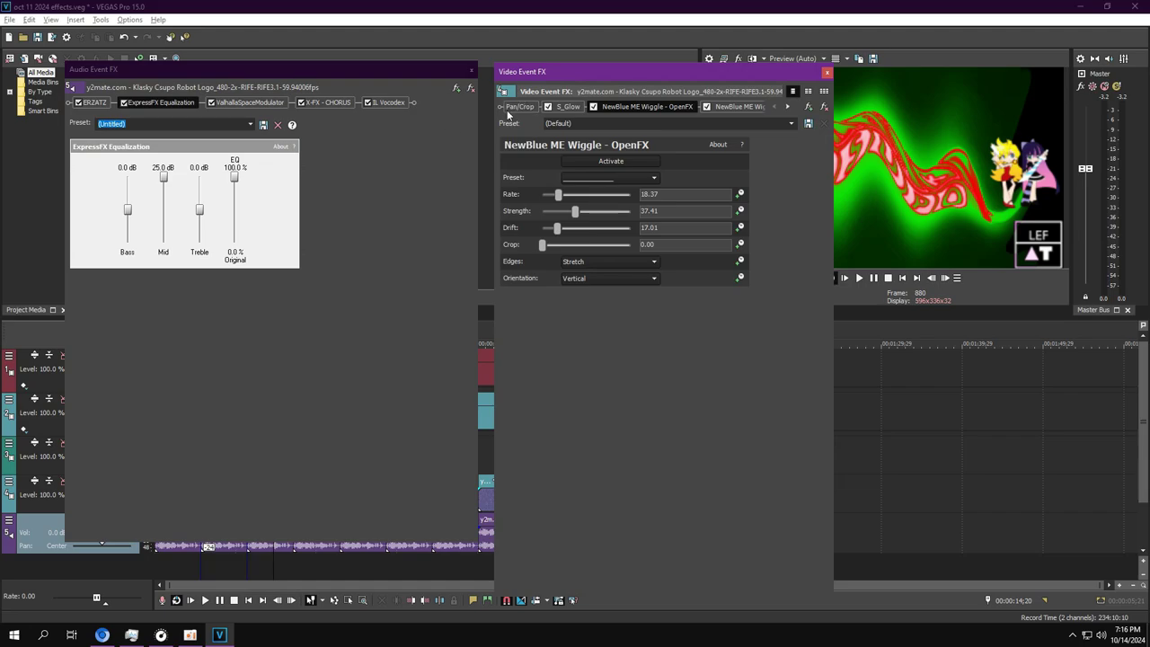
pyautogui.click(252, 102)
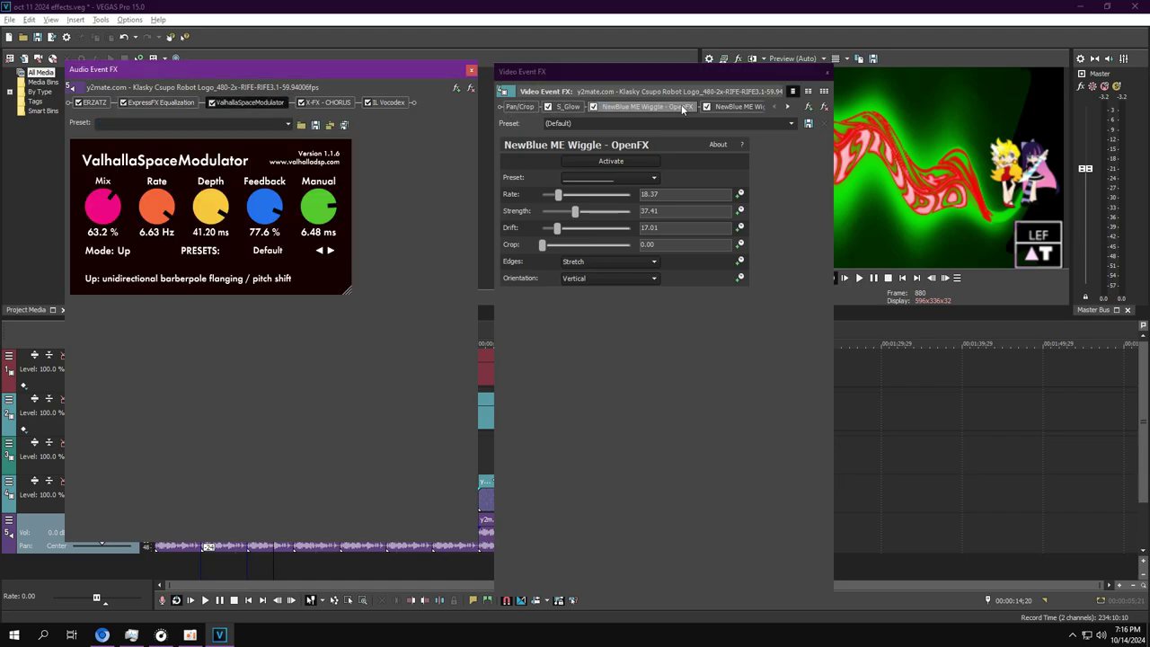
pyautogui.click(746, 107)
pyautogui.click(793, 107)
pyautogui.click(795, 108)
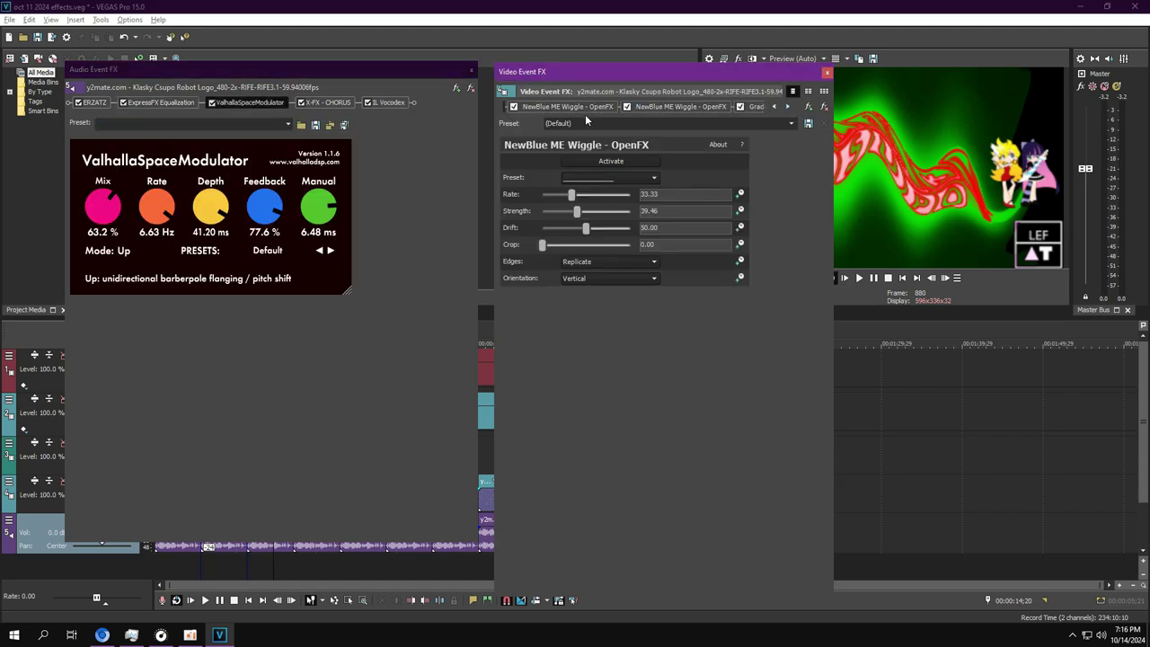
pyautogui.click(543, 108)
pyautogui.click(325, 102)
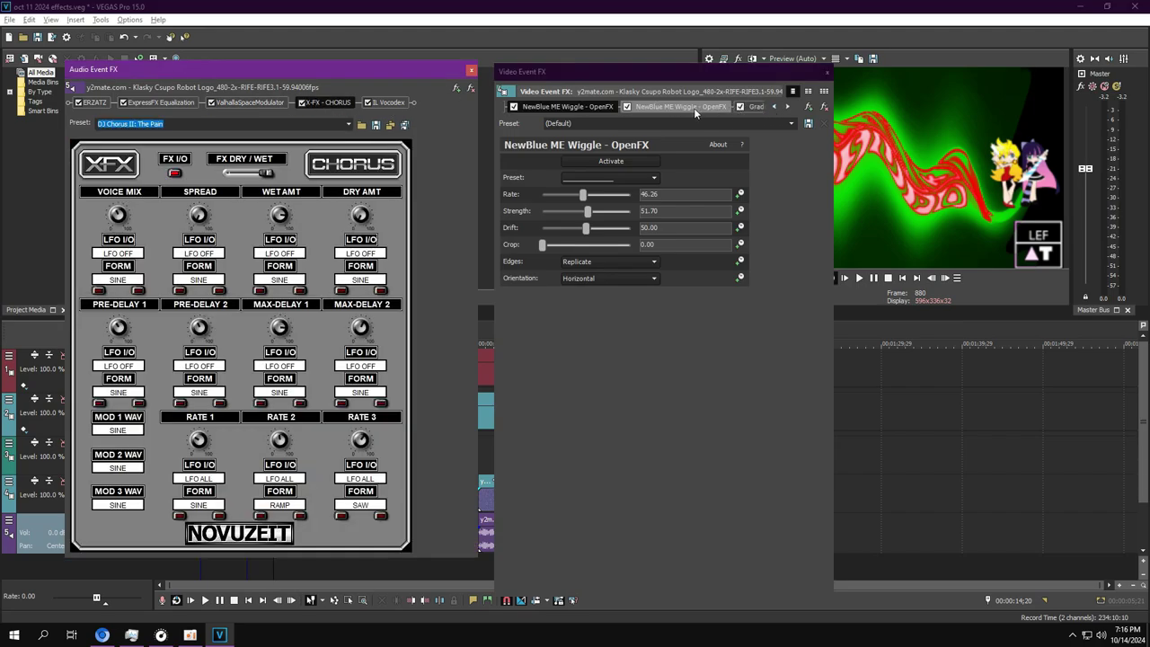
pyautogui.click(694, 108)
pyautogui.click(388, 103)
pyautogui.click(782, 106)
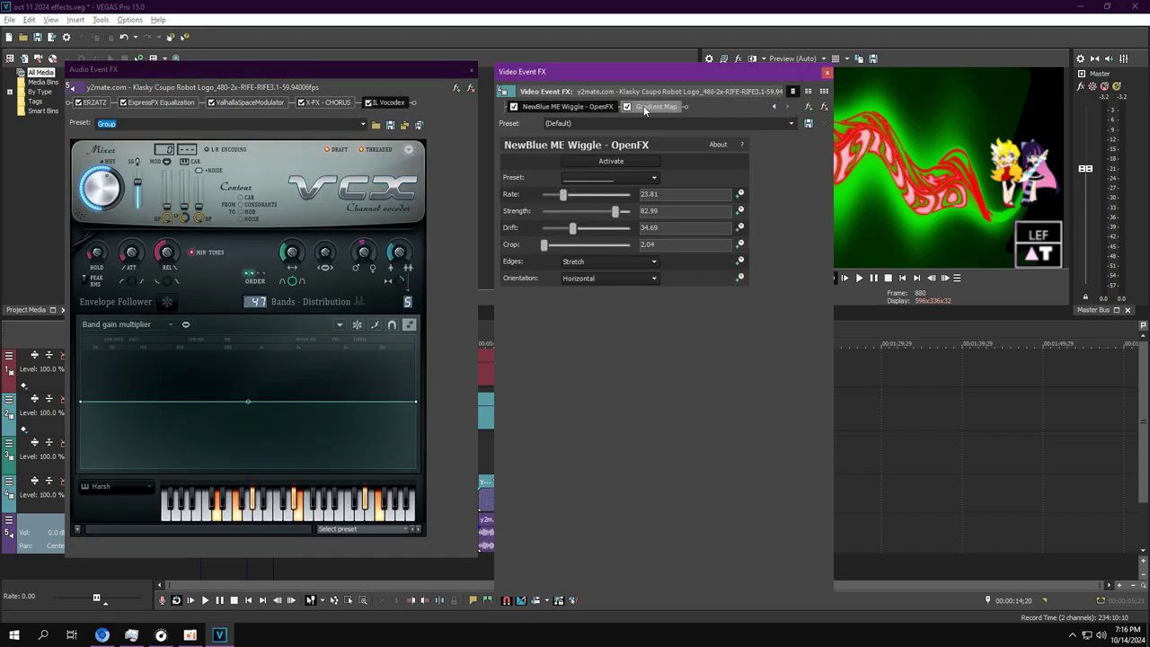
# Examine every Gradient Map colour point on the third video clip, and close its video and audio effects windows
pyautogui.click(655, 107)
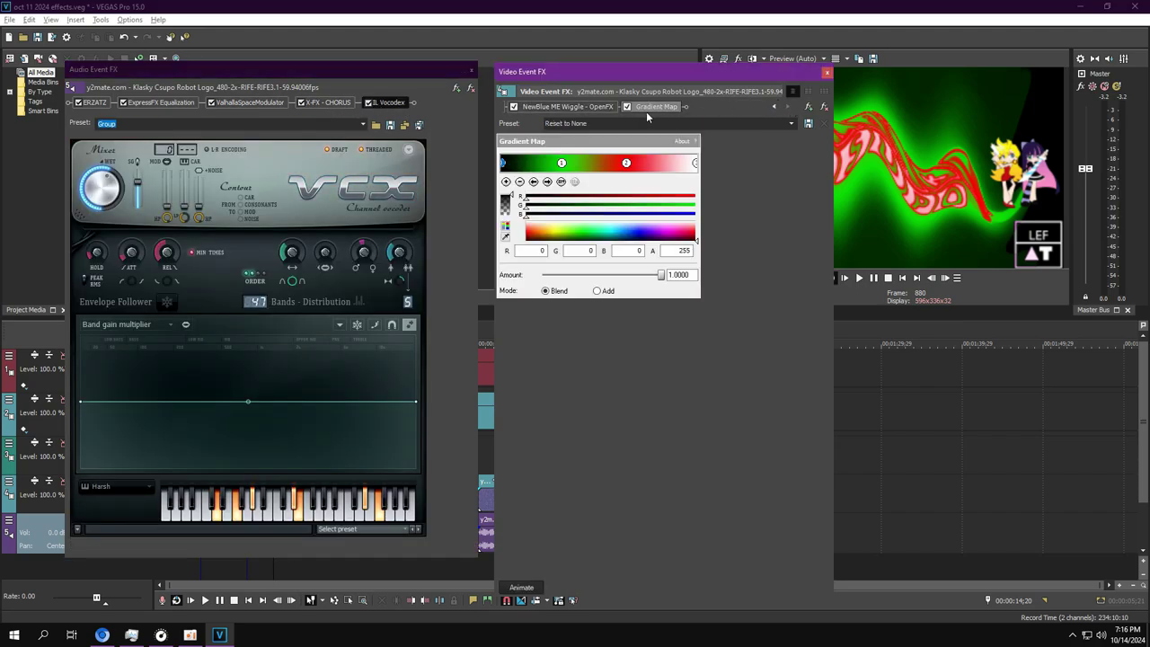
pyautogui.click(547, 182)
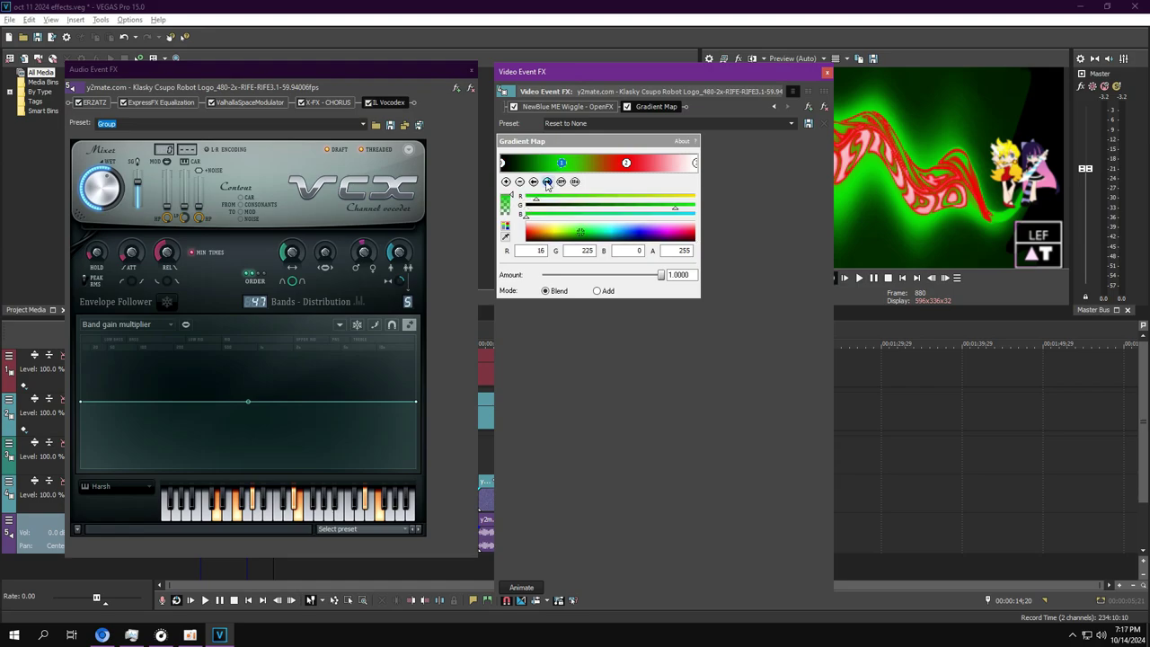
pyautogui.click(547, 182)
pyautogui.click(548, 181)
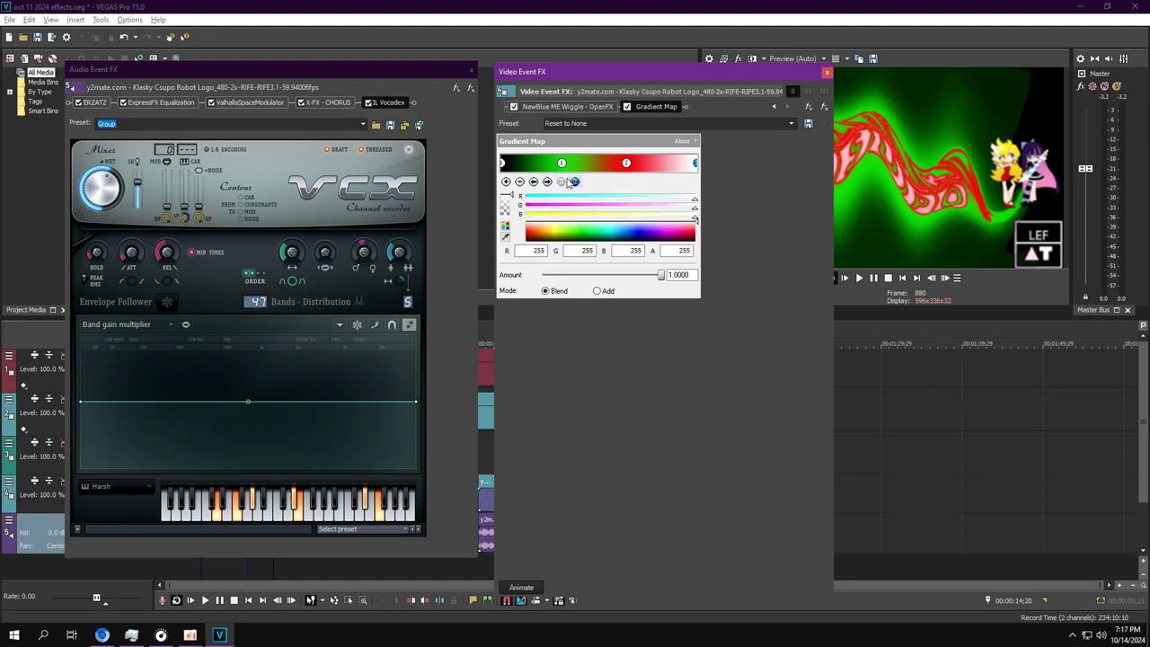
pyautogui.click(826, 77)
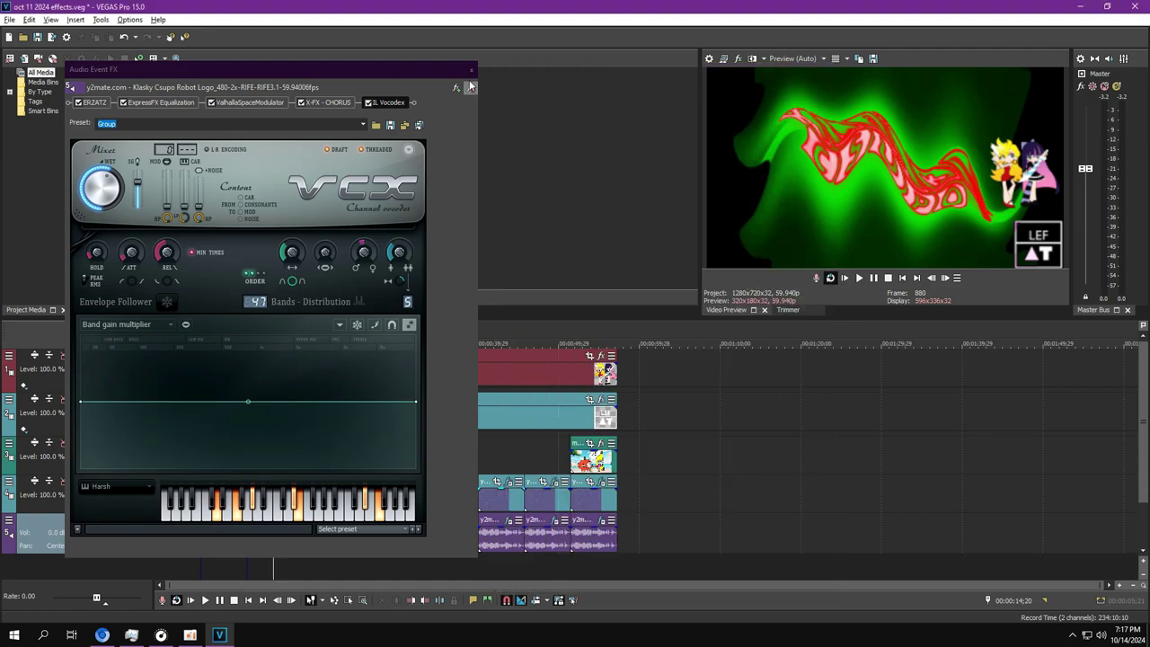
pyautogui.click(471, 70)
# Open the fourth clip's video and audio effects windows and show its Chorus and NewBlue ME Ripple settings
pyautogui.doubleClick(309, 562)
pyautogui.click(328, 483)
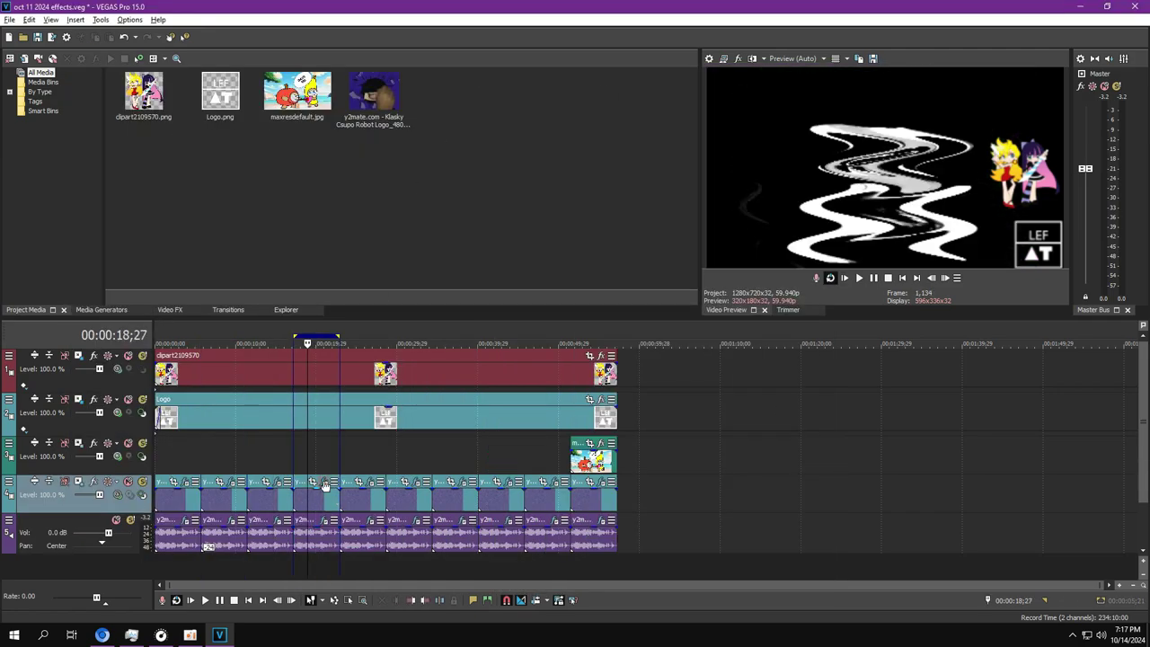
pyautogui.click(92, 102)
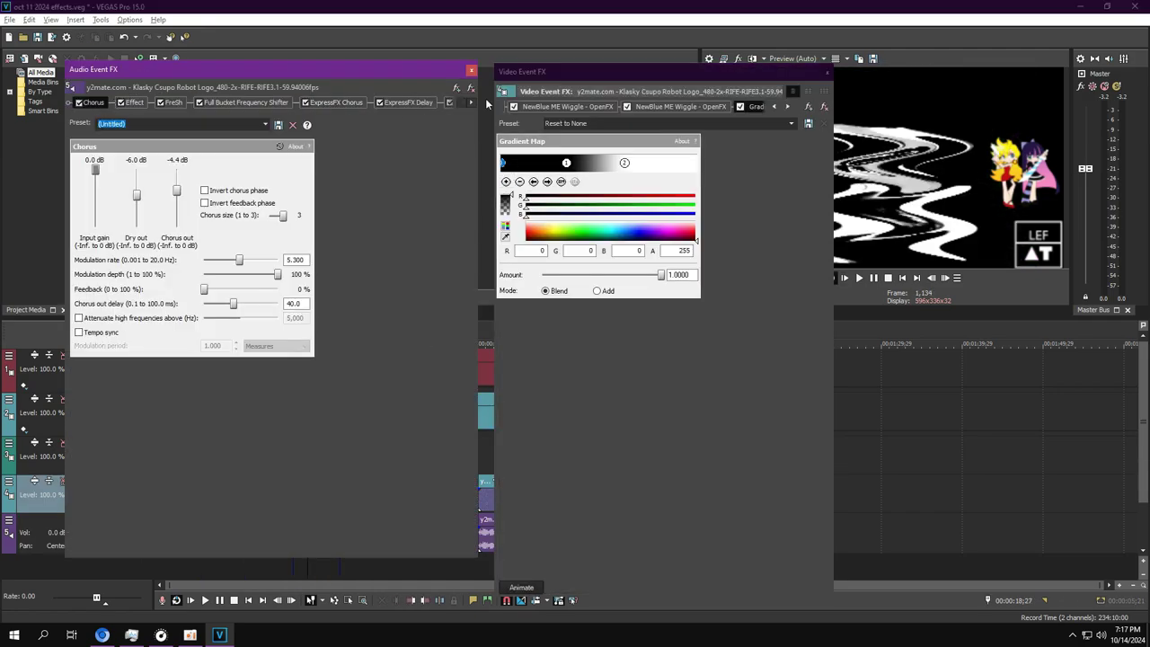
pyautogui.click(774, 106)
pyautogui.click(774, 106)
pyautogui.click(611, 105)
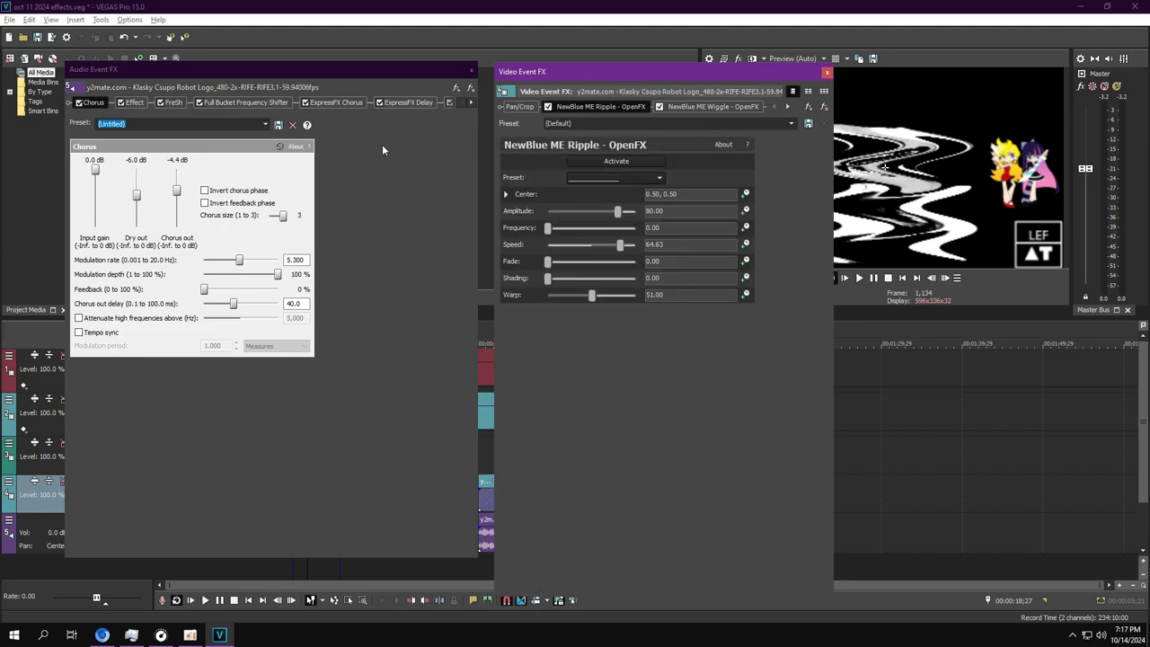
# Review the fourth clip's two NewBlue ME Wiggle instances alongside its Orange Vocoder and FreSh audio effects
pyautogui.click(136, 102)
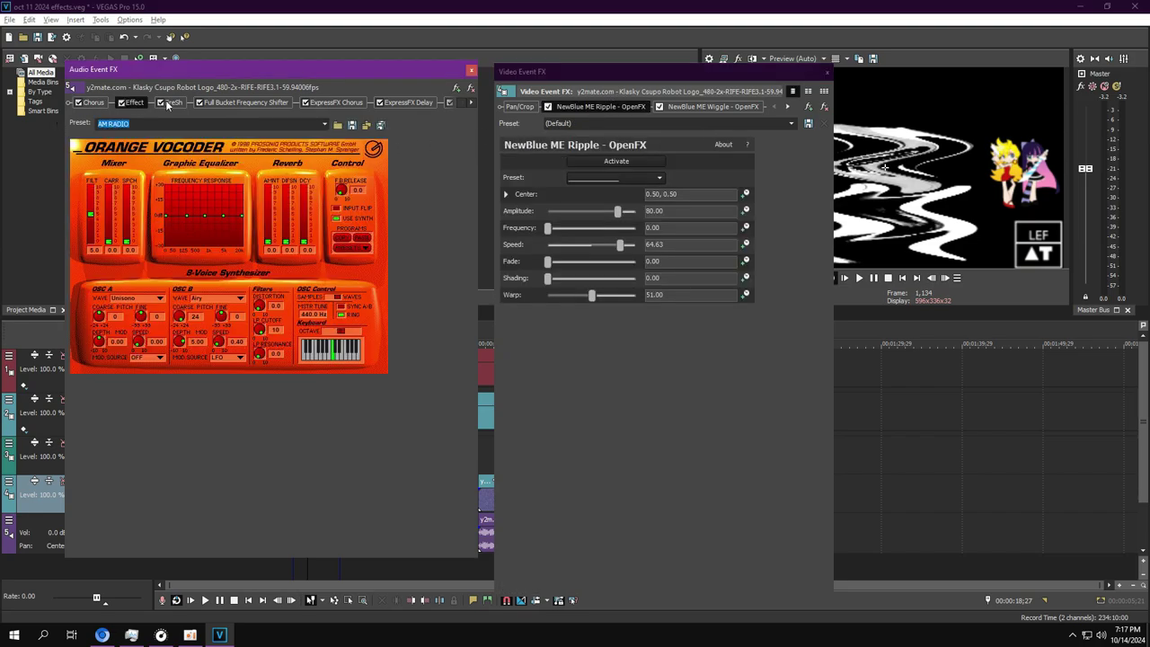
pyautogui.click(712, 106)
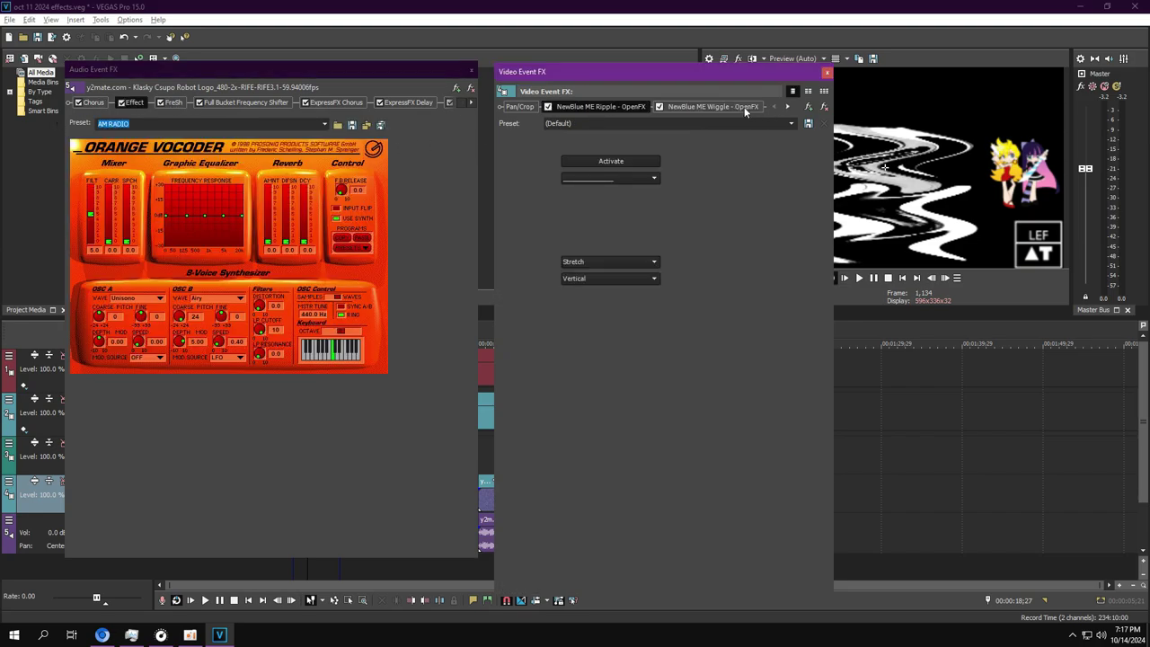
pyautogui.click(792, 105)
pyautogui.click(792, 106)
pyautogui.click(581, 105)
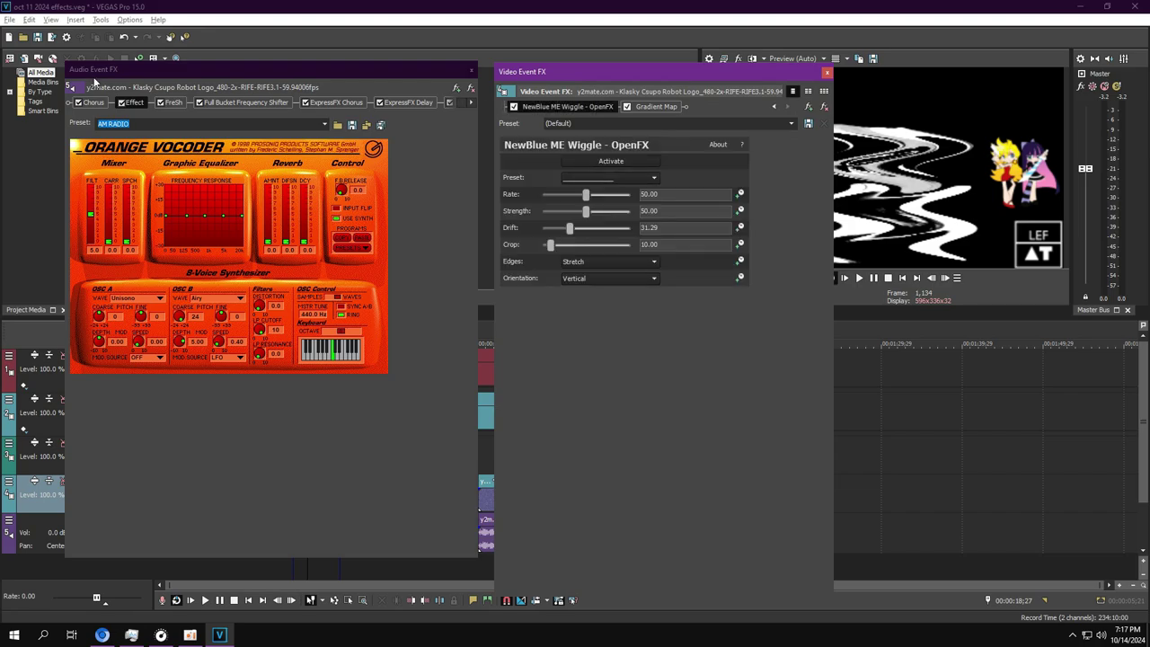
pyautogui.click(171, 102)
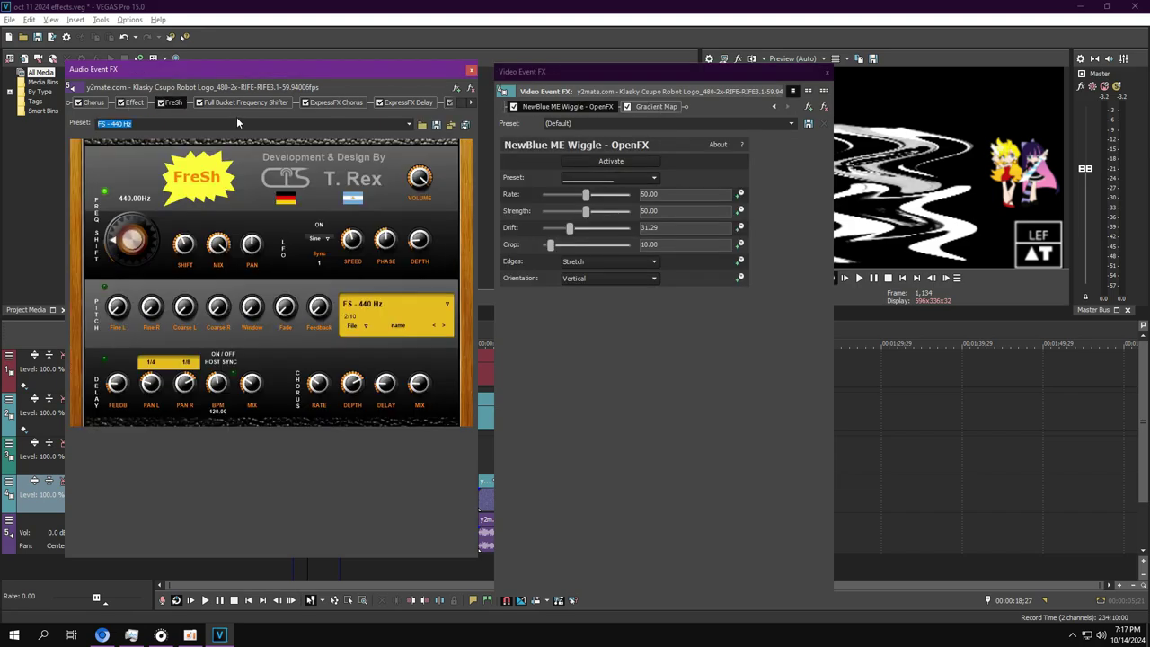
# Review the fourth clip's Gradient Map colour points alongside its Full Bucket Frequency Shifter, ExpressFX Chorus and ExpressFX Delay audio effects
pyautogui.click(242, 102)
pyautogui.click(649, 106)
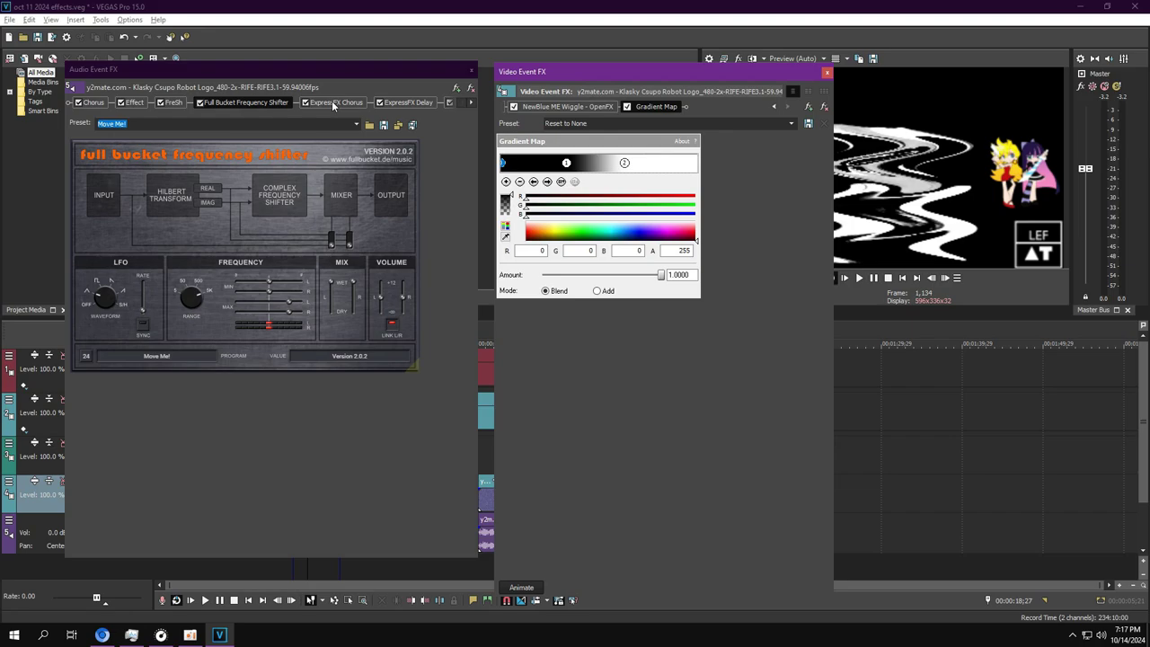
pyautogui.click(332, 101)
pyautogui.click(566, 163)
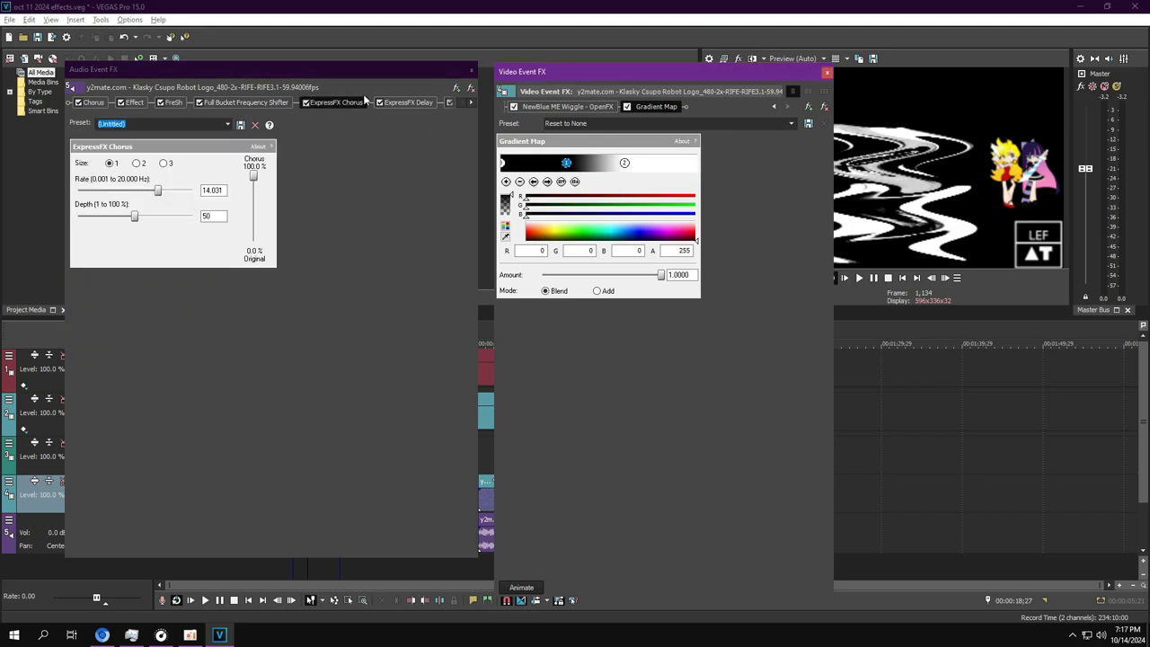
pyautogui.click(399, 102)
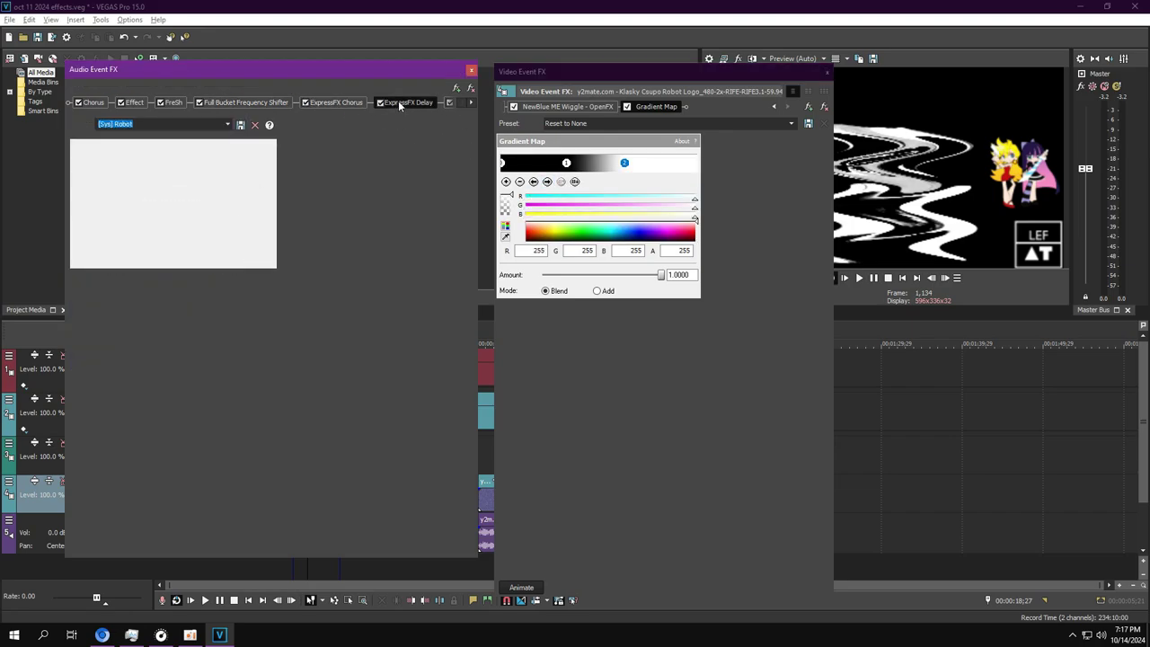
# Show the fourth audio clip's IL Vocodex settings, and close its audio and video effects windows
pyautogui.click(471, 103)
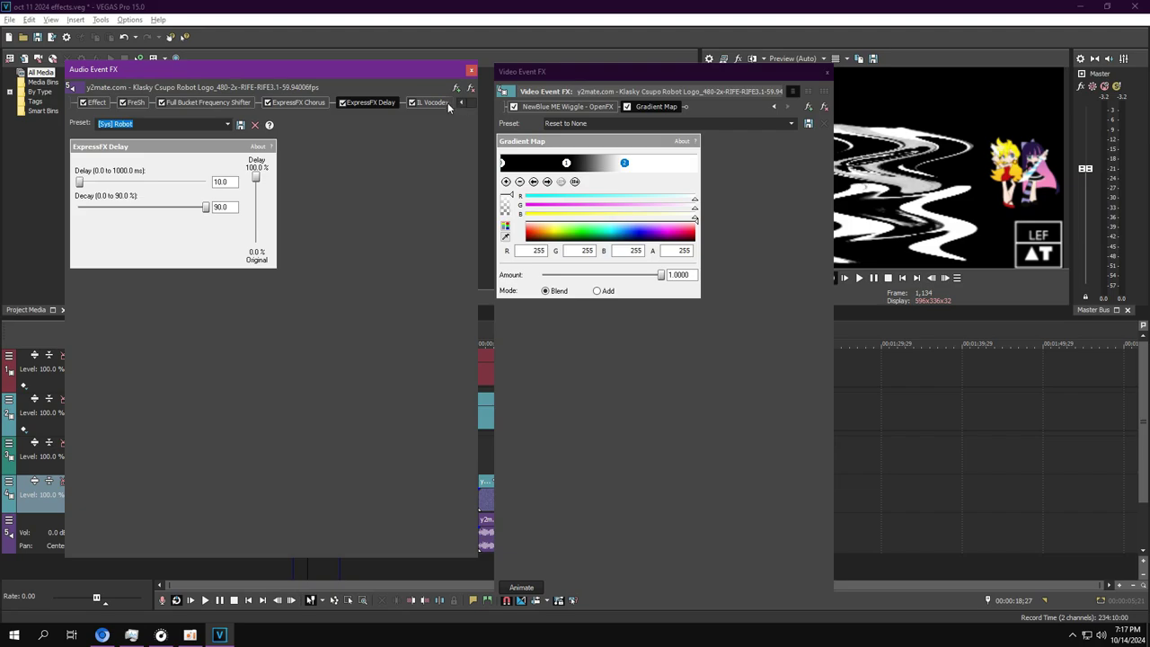
pyautogui.click(447, 102)
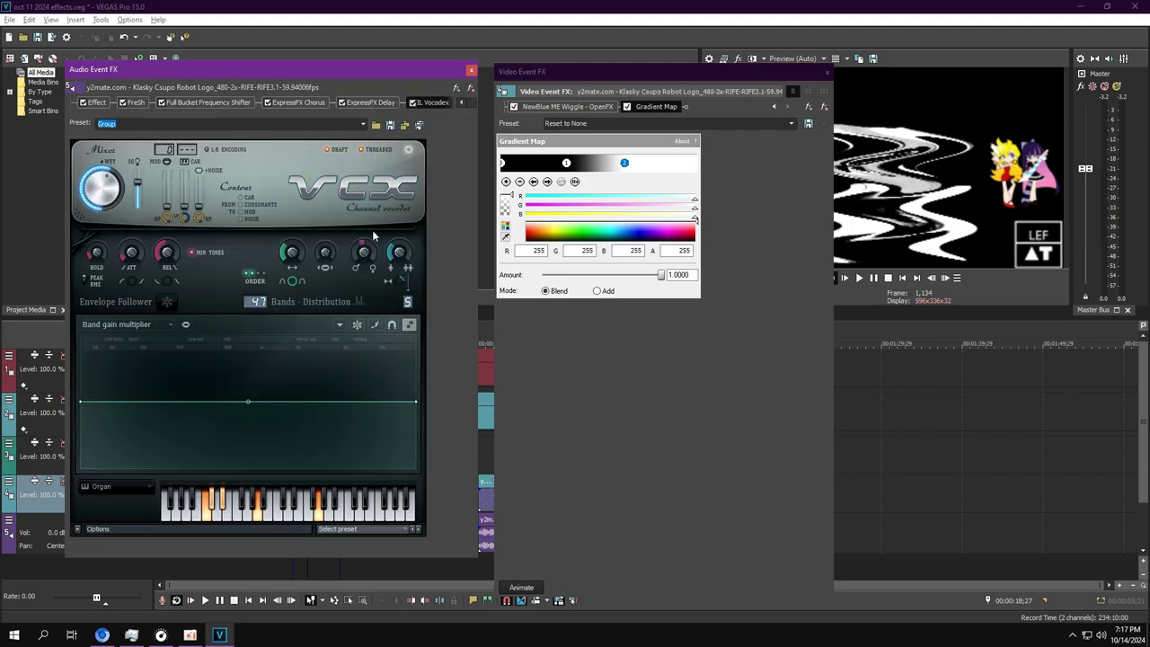
pyautogui.click(471, 71)
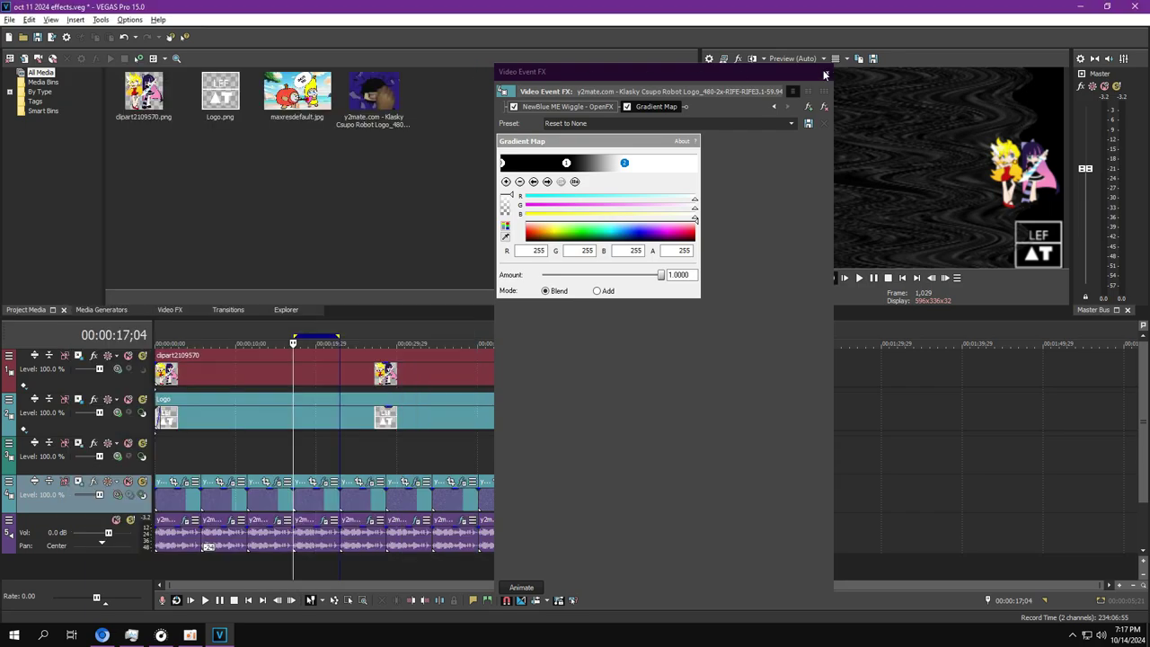
pyautogui.click(827, 72)
# Play the fifth clip as a loop, open its effects windows and show its Mirror video effect settings
pyautogui.click(859, 277)
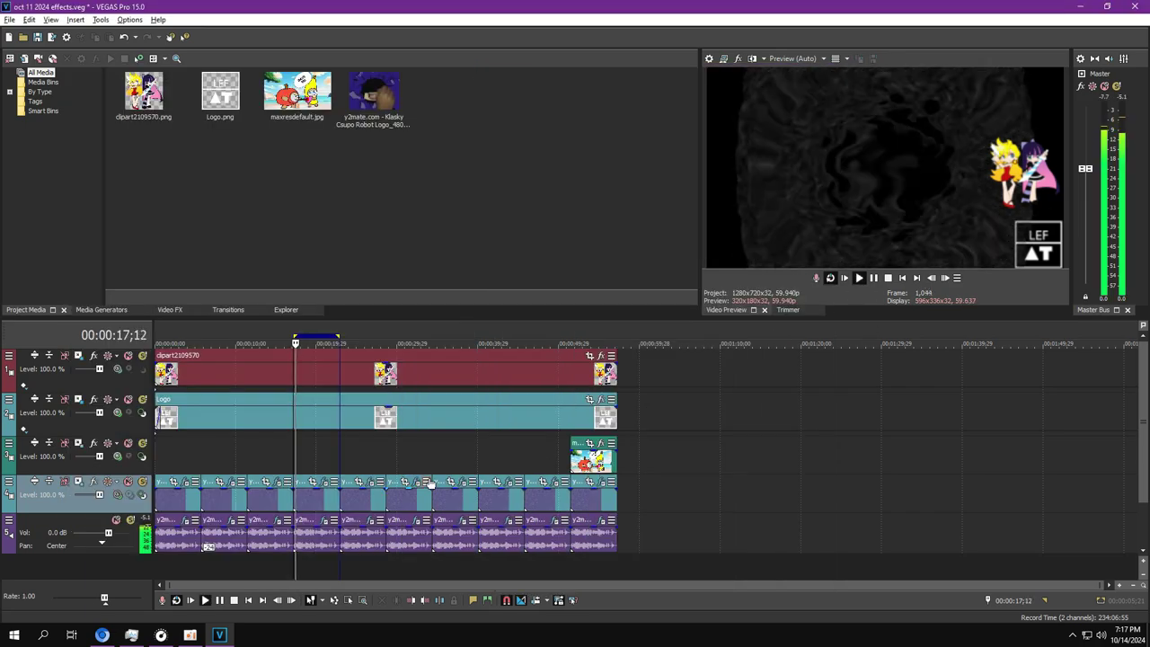
pyautogui.doubleClick(373, 513)
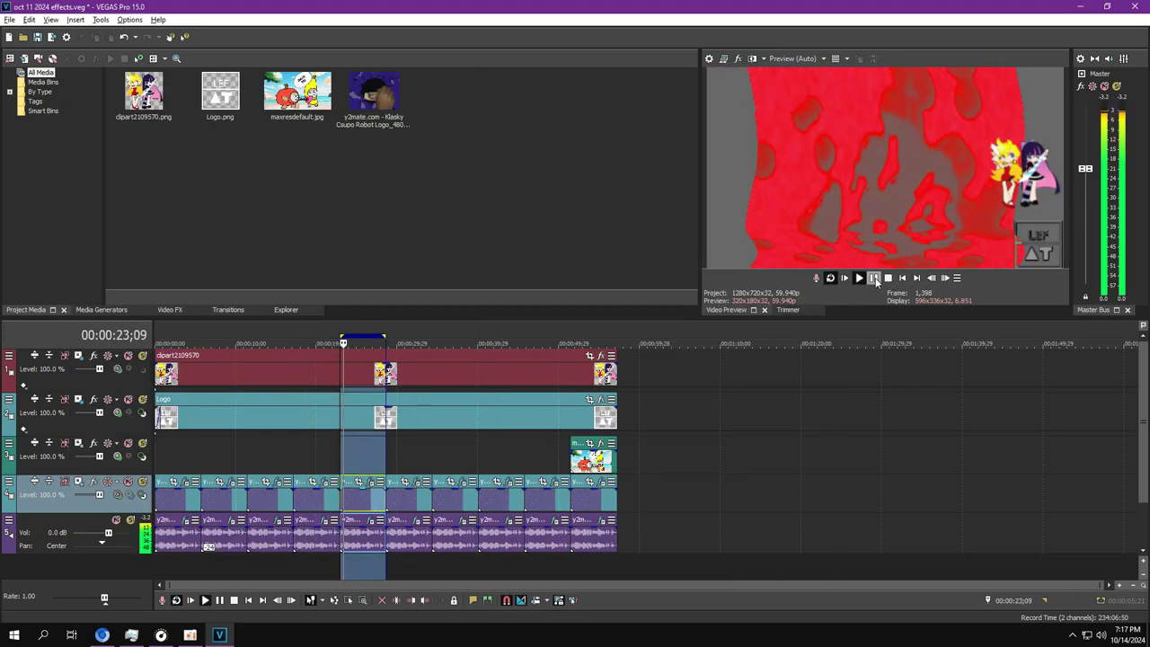
pyautogui.click(368, 482)
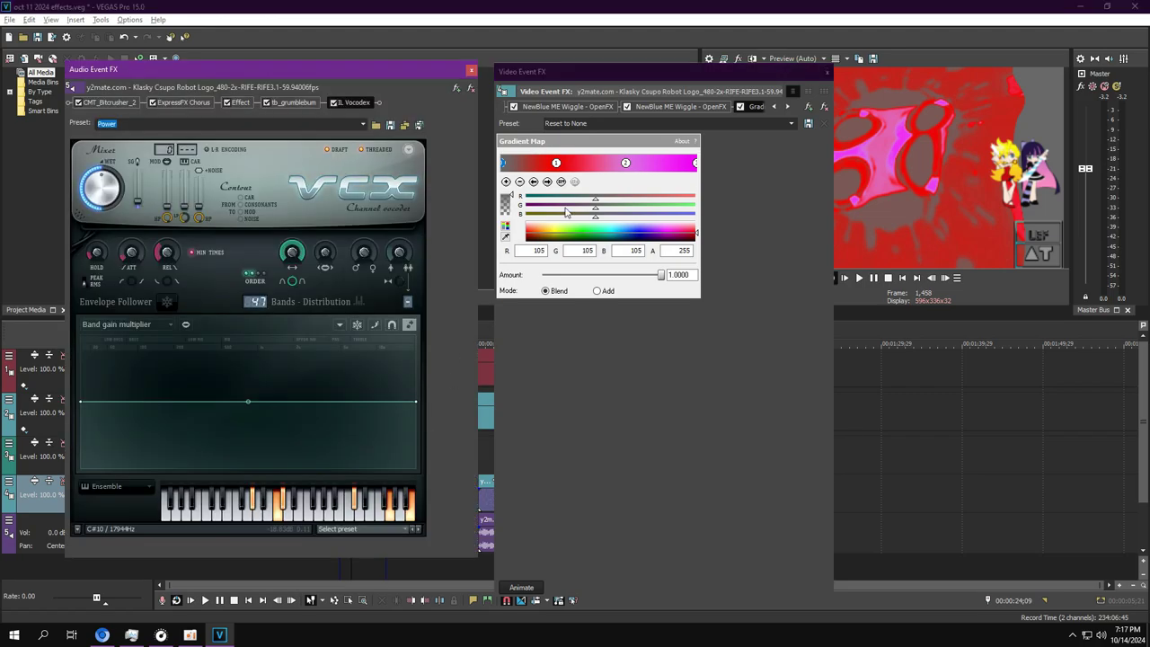
pyautogui.click(775, 107)
pyautogui.click(775, 107)
pyautogui.click(561, 107)
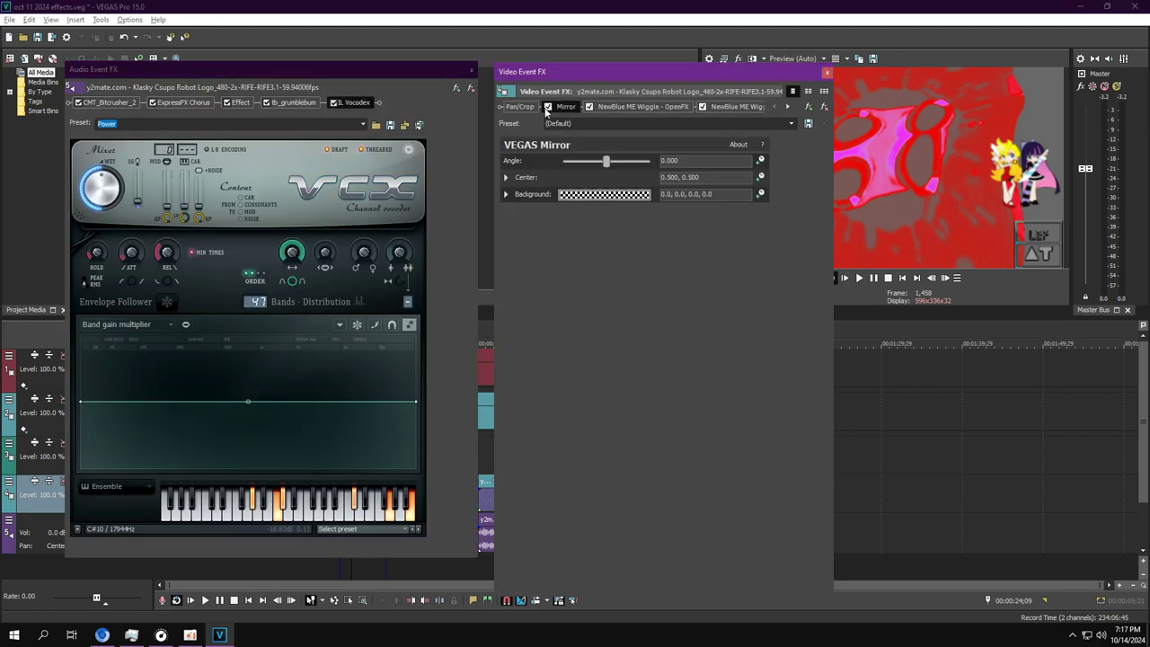
# Review the fifth clip's first NewBlue ME Wiggle alongside its CMT_Bitcrusher_2 and ExpressFX Chorus audio effects
pyautogui.click(102, 99)
pyautogui.moveTo(164, 239); pyautogui.dragTo(209, 219)
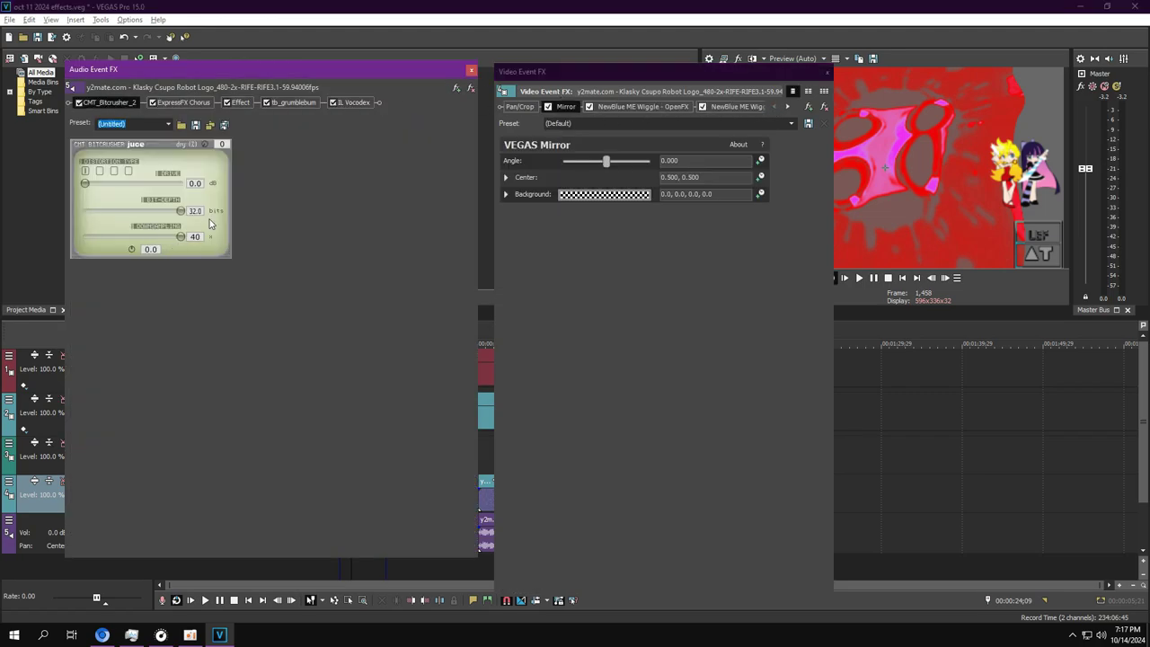
pyautogui.click(155, 183)
pyautogui.click(598, 105)
pyautogui.click(175, 102)
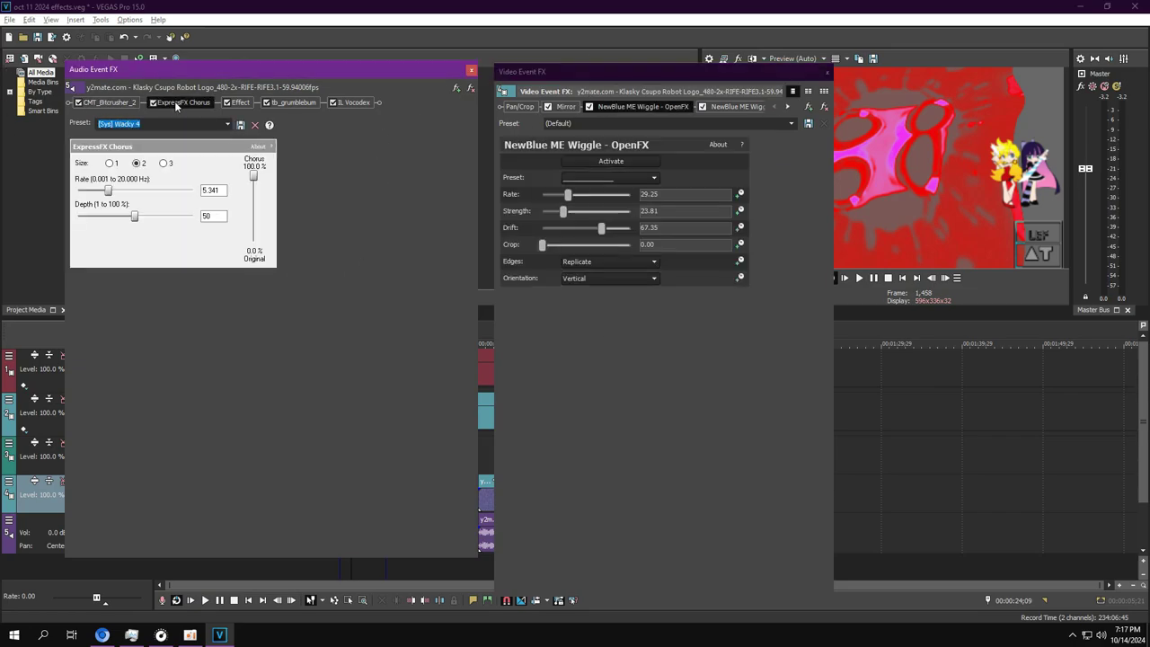
# Review the fifth clip's second and third NewBlue ME Wiggle instances alongside its Orange Vocoder audio effect
pyautogui.click(787, 107)
pyautogui.click(787, 107)
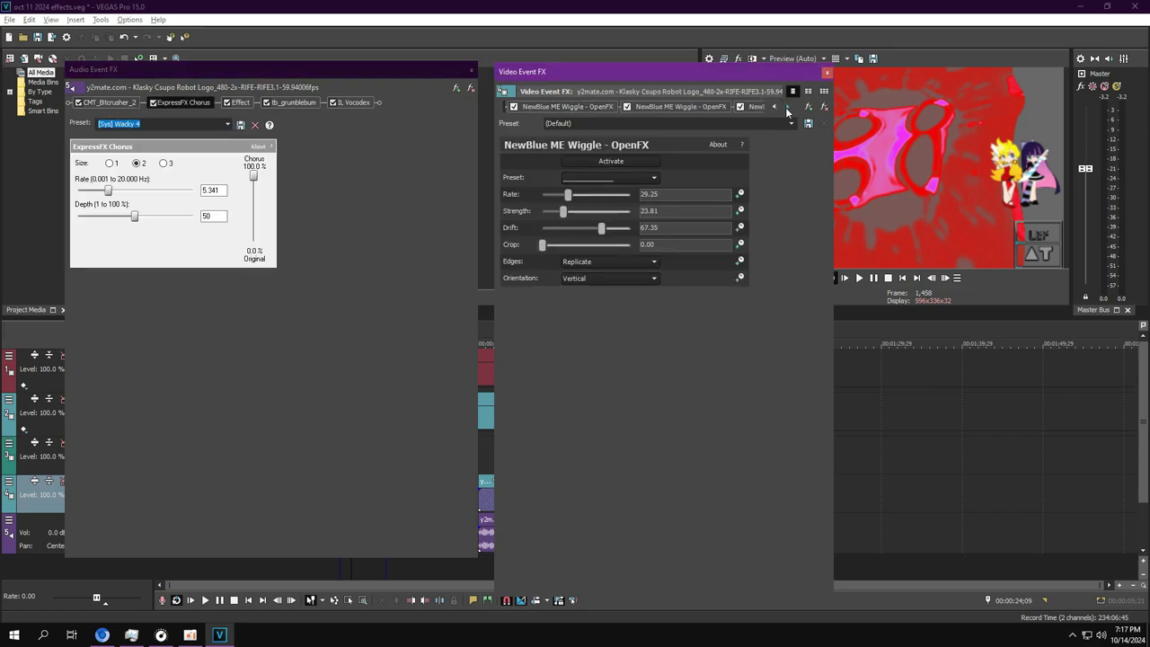
pyautogui.click(577, 107)
pyautogui.click(238, 103)
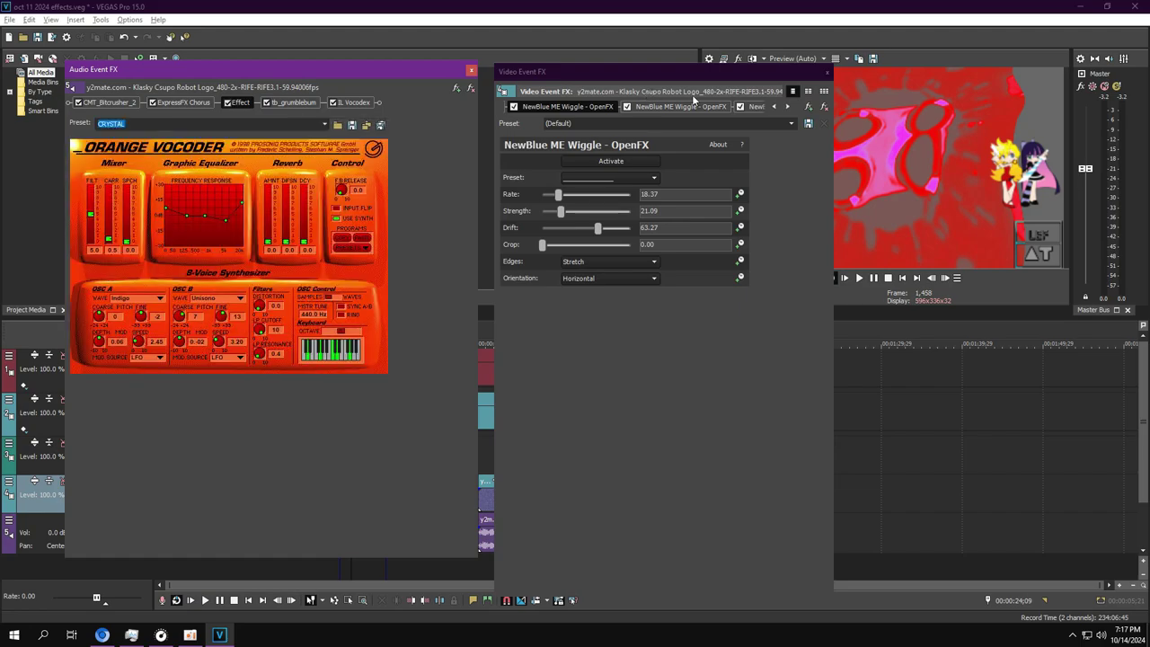
pyautogui.click(694, 106)
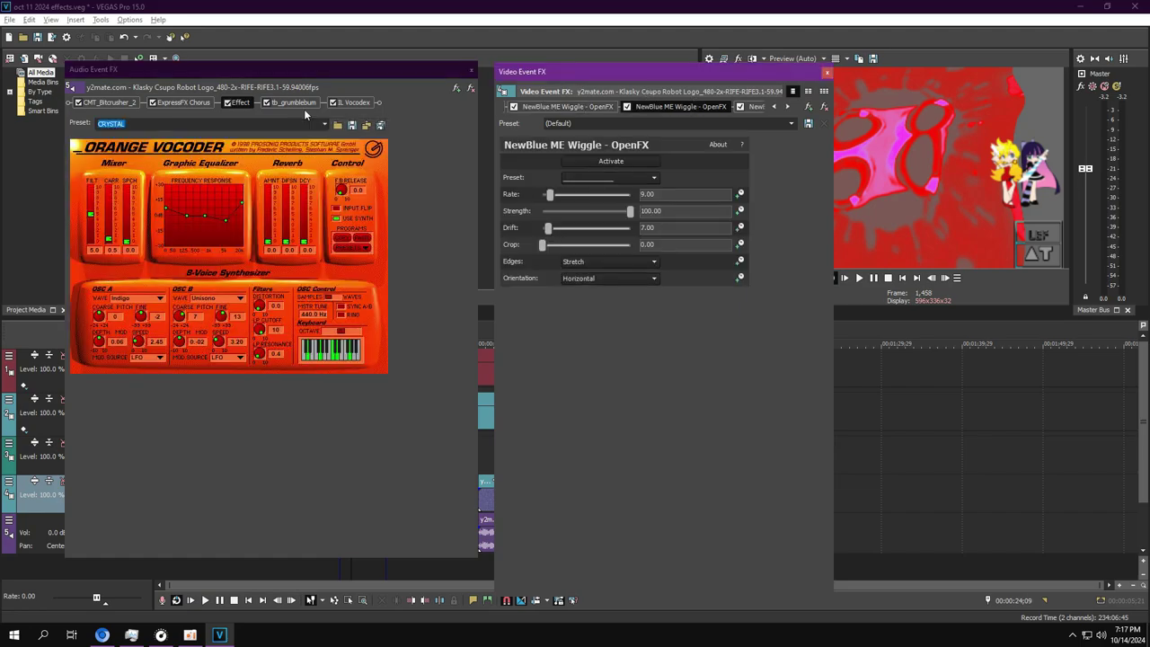
# Review the fifth clip's last NewBlue ME Wiggle alongside its tb_grumblebum and IL Vocodex audio effects
pyautogui.click(294, 102)
pyautogui.click(784, 106)
pyautogui.click(784, 106)
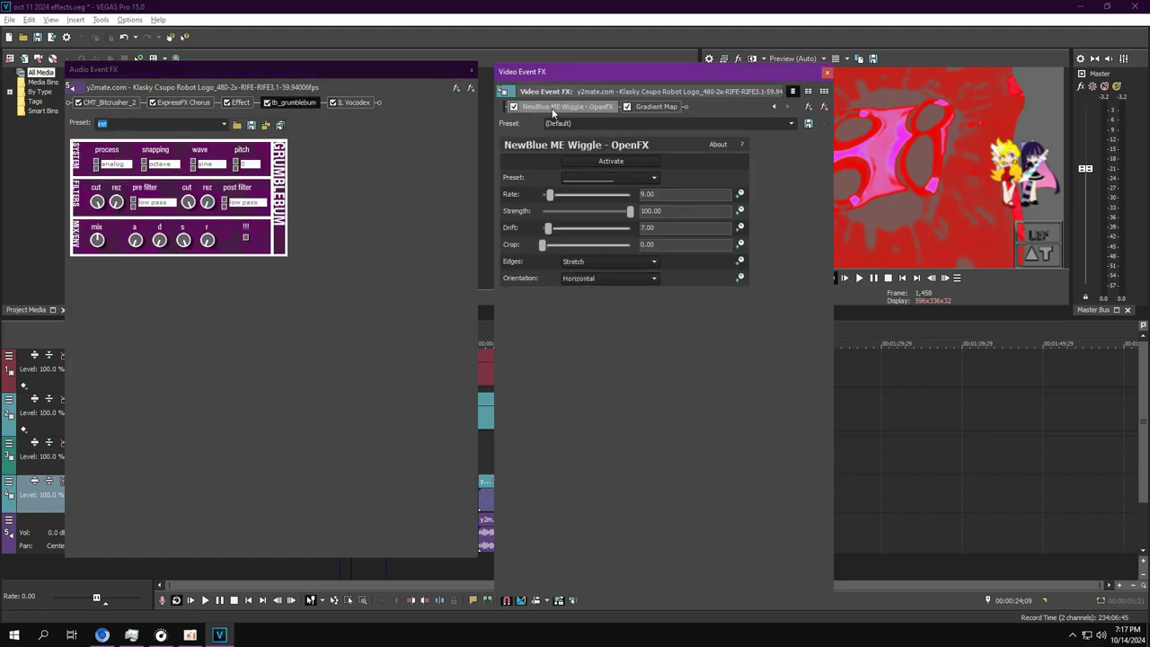
pyautogui.click(539, 106)
pyautogui.click(354, 102)
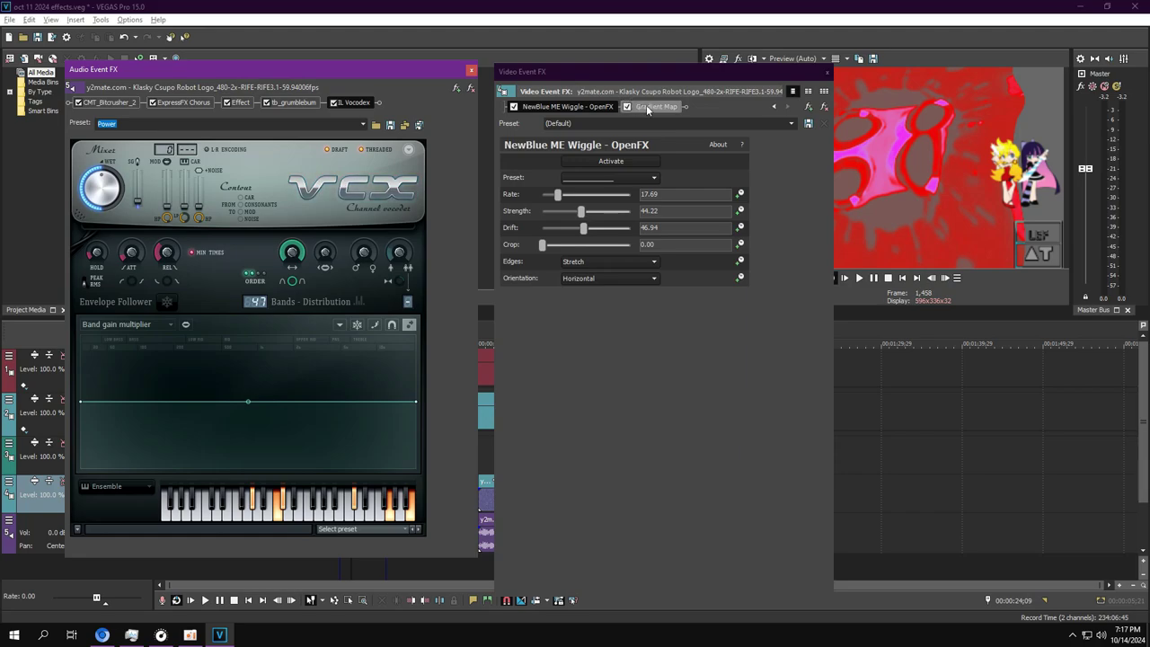
# Examine every Gradient Map colour point on the fifth video clip, and close its video and audio effects windows
pyautogui.click(648, 107)
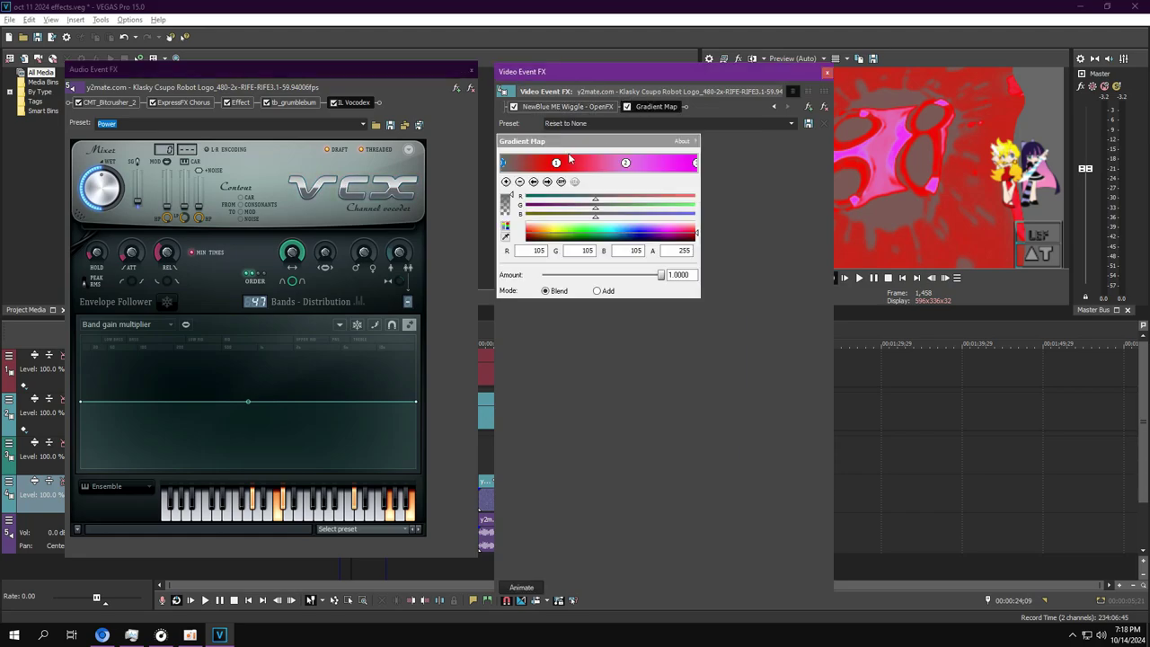
pyautogui.click(547, 181)
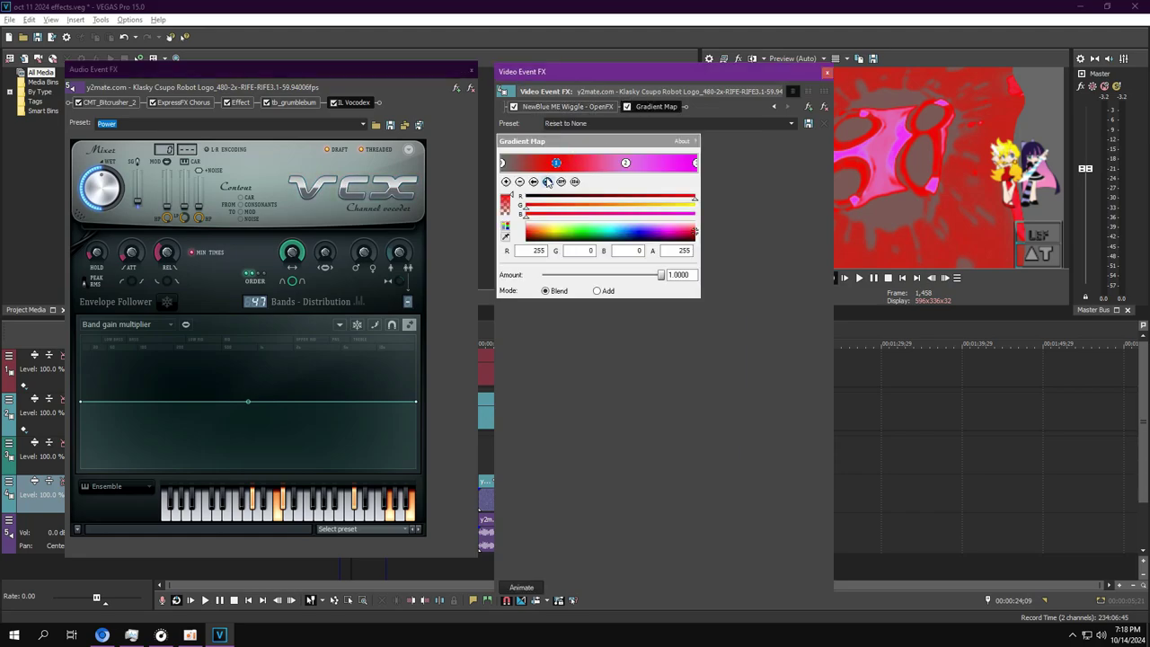
pyautogui.click(547, 182)
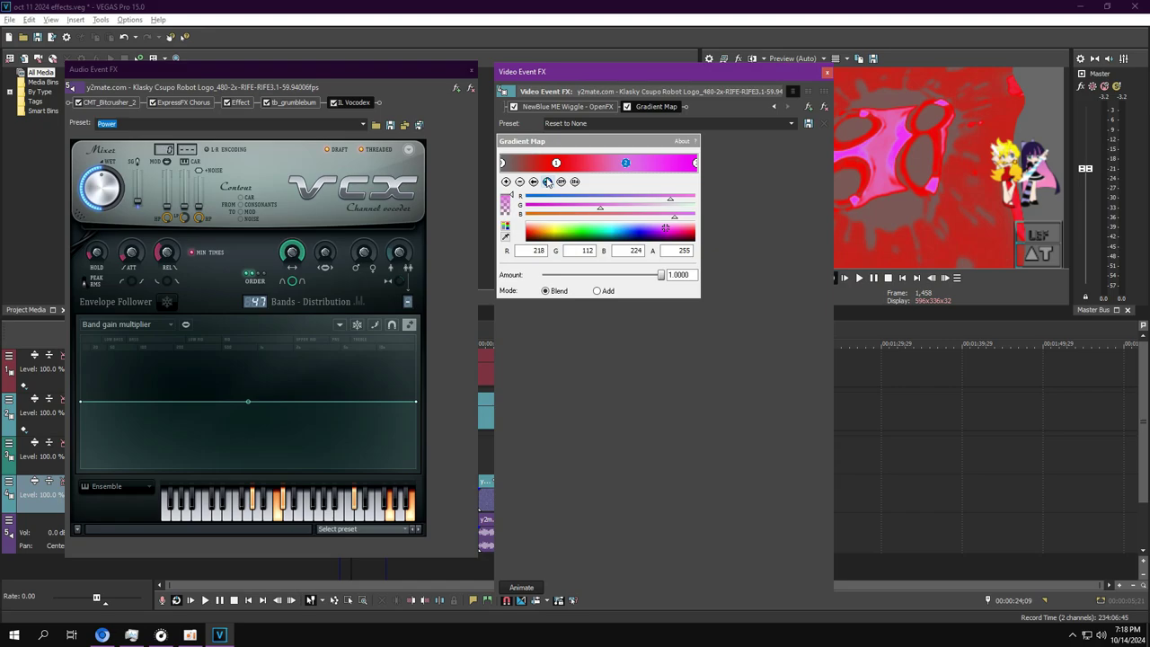
pyautogui.click(548, 182)
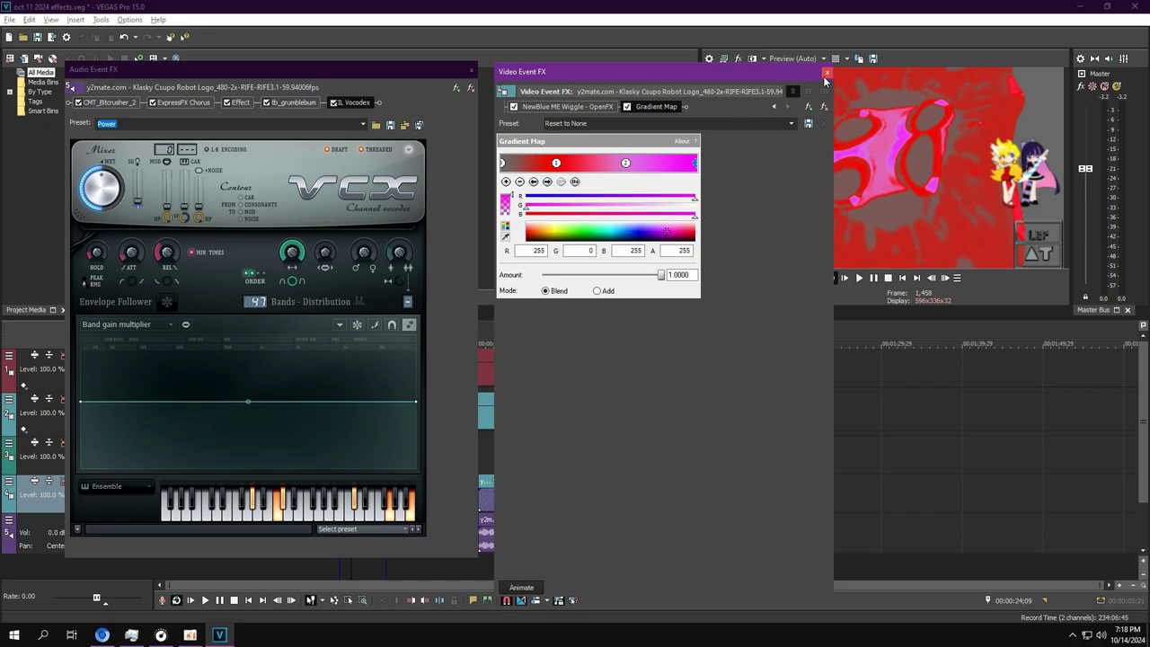
pyautogui.click(827, 73)
pyautogui.click(472, 69)
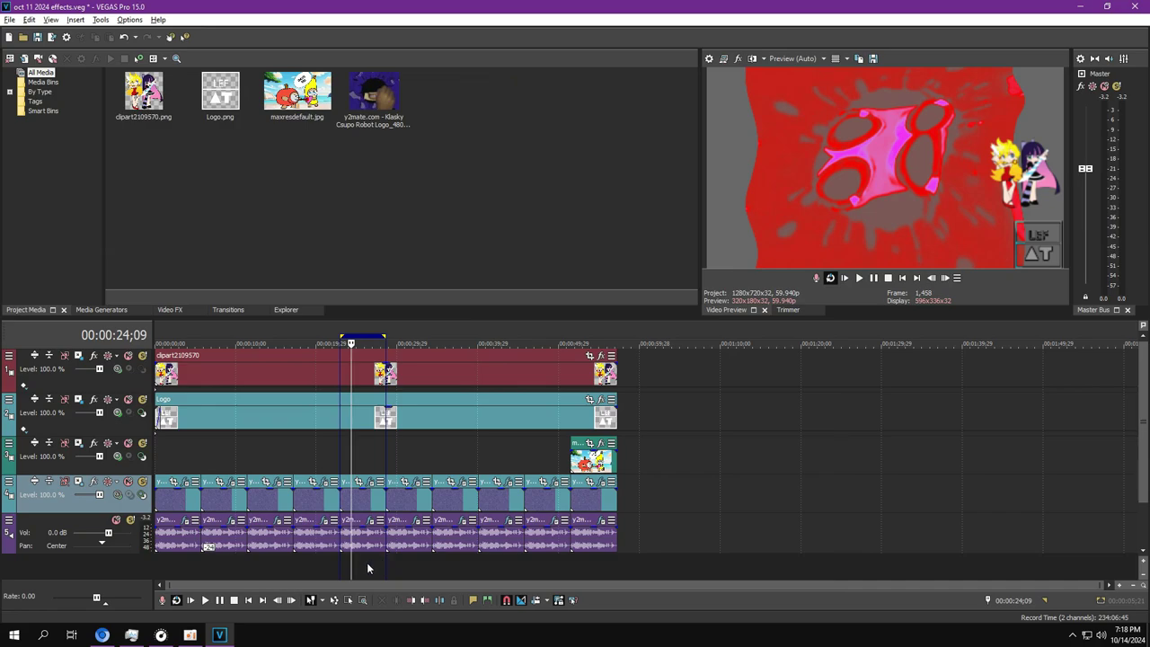
pyautogui.click(370, 520)
pyautogui.press('space')
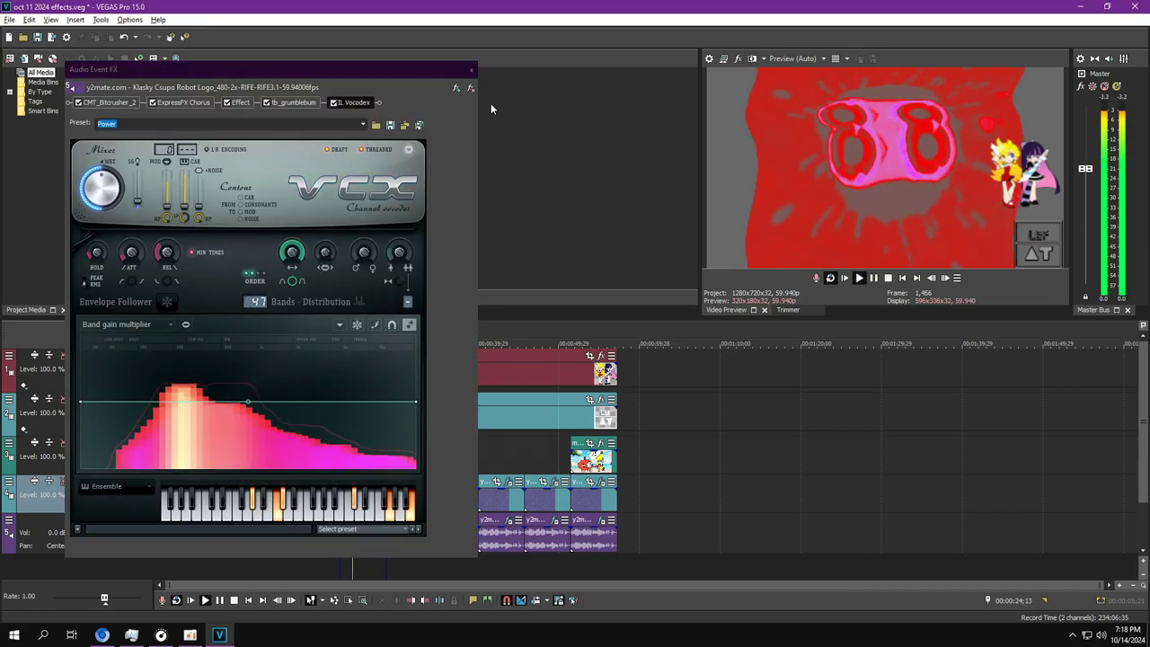
pyautogui.click(472, 69)
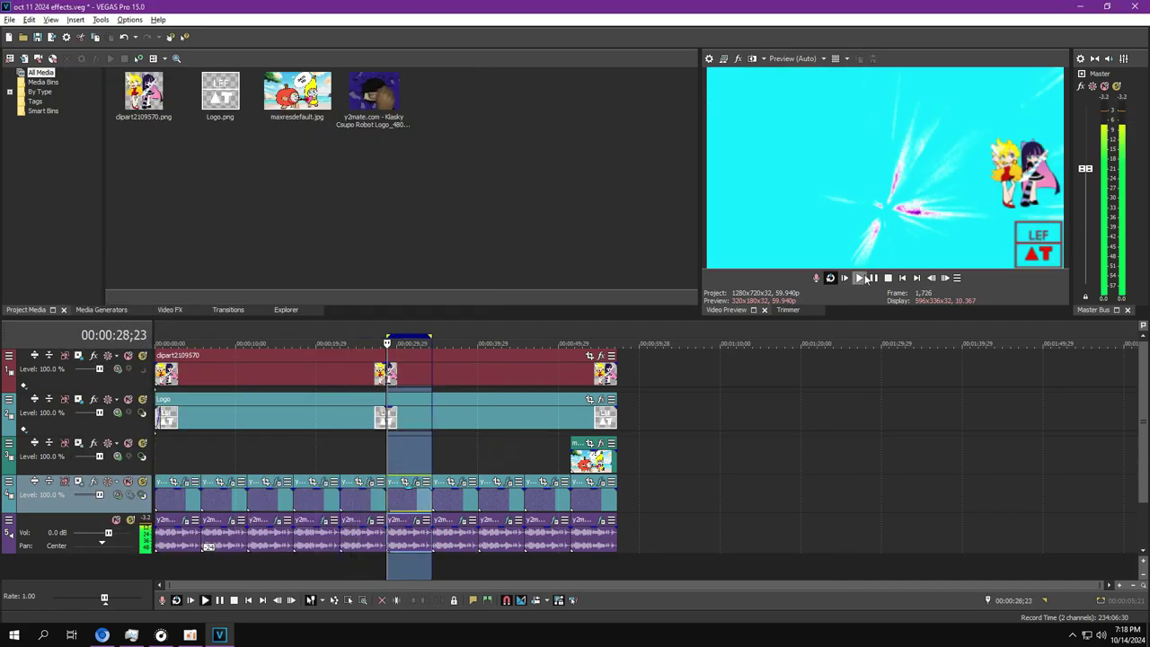
# Open the sixth clip's effects windows and review its AddNoise and Rays video effects alongside its Orange Vocoder and Reverb audio effects
pyautogui.click(416, 483)
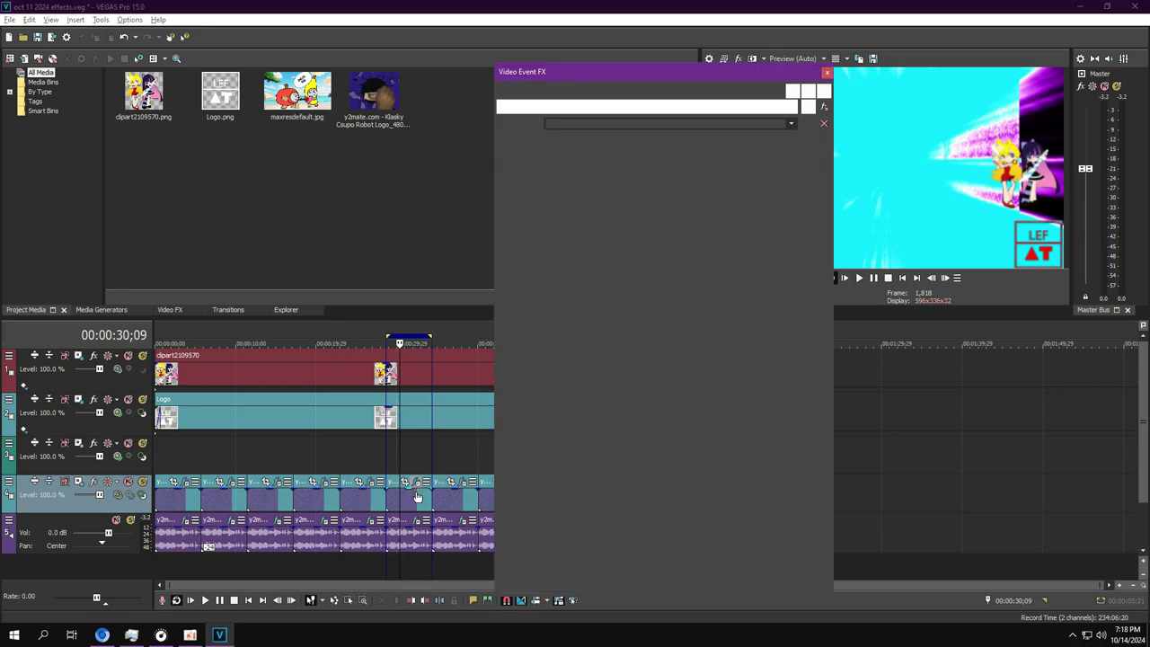
pyautogui.click(416, 519)
pyautogui.click(773, 106)
pyautogui.click(773, 106)
pyautogui.click(773, 106)
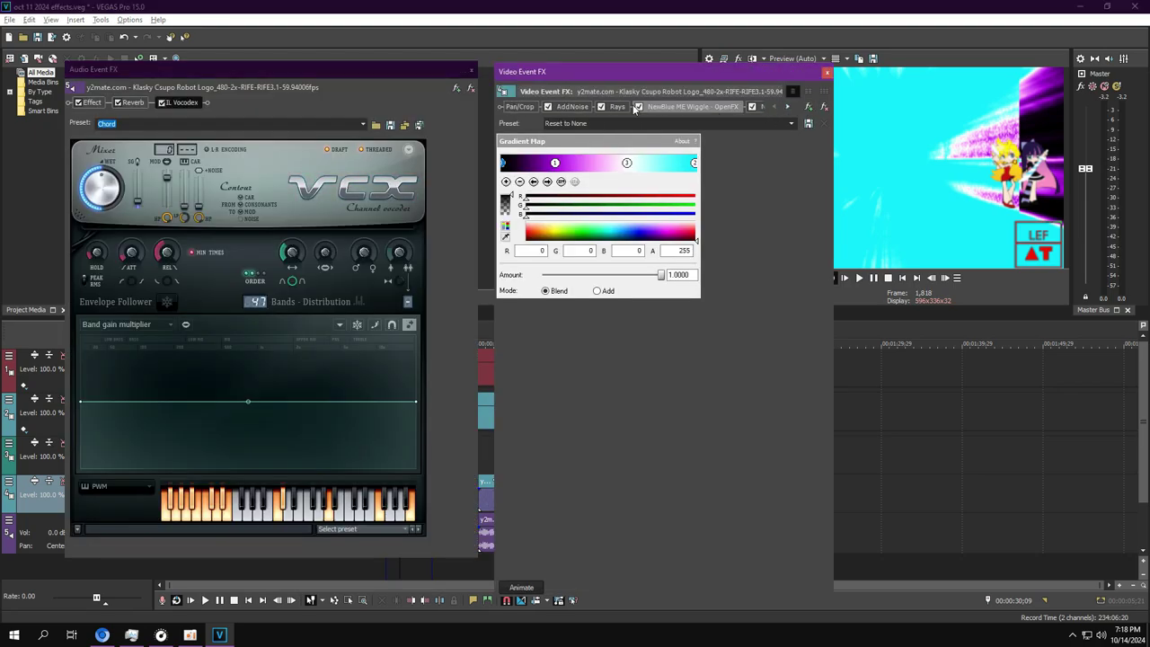
pyautogui.click(573, 106)
pyautogui.click(99, 104)
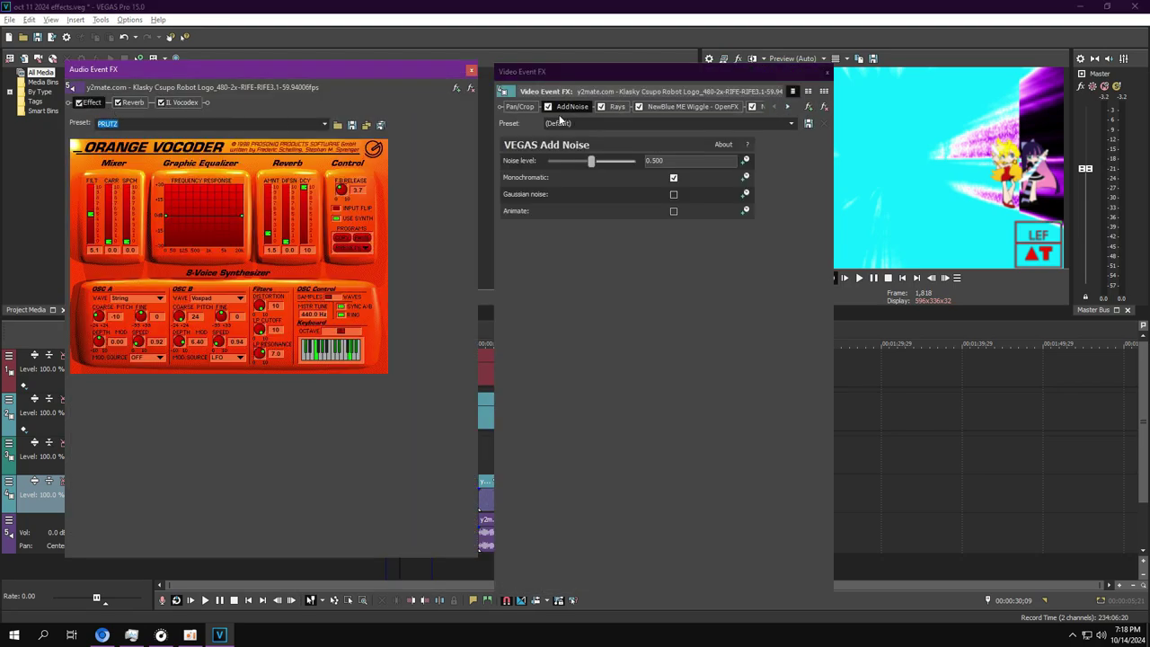
pyautogui.click(615, 107)
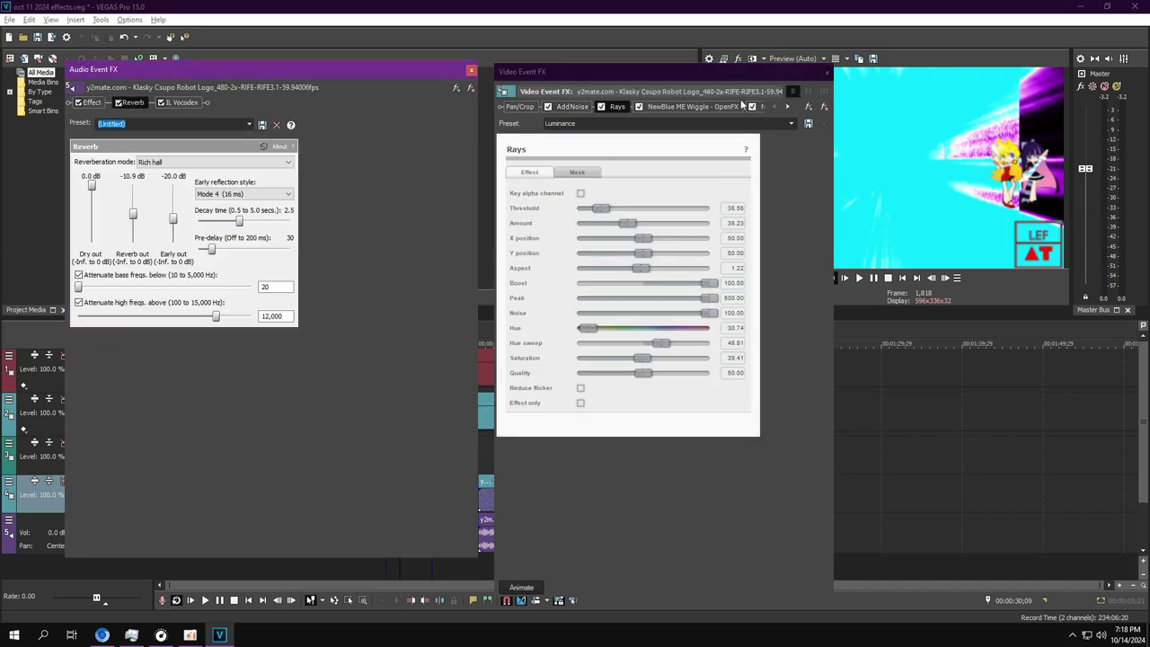
# Review the sixth clip's NewBlue ME Wiggle video effects alongside its IL Vocodex audio effect
pyautogui.click(713, 105)
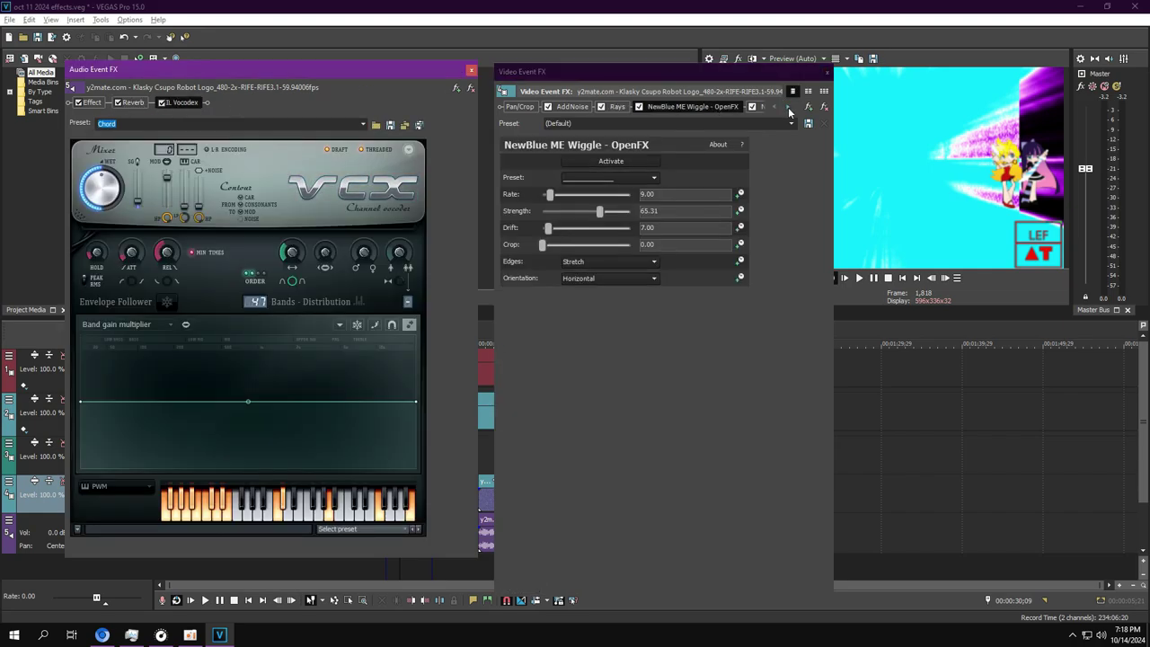
pyautogui.click(788, 107)
pyautogui.click(788, 106)
pyautogui.click(789, 107)
pyautogui.click(668, 107)
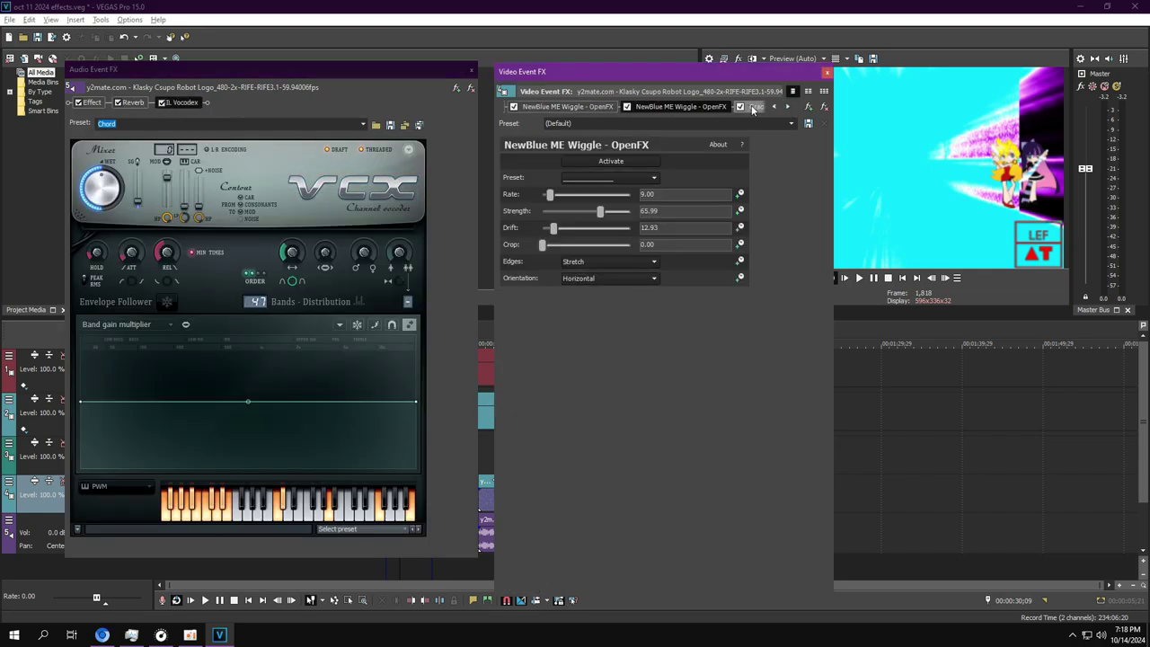
pyautogui.click(786, 106)
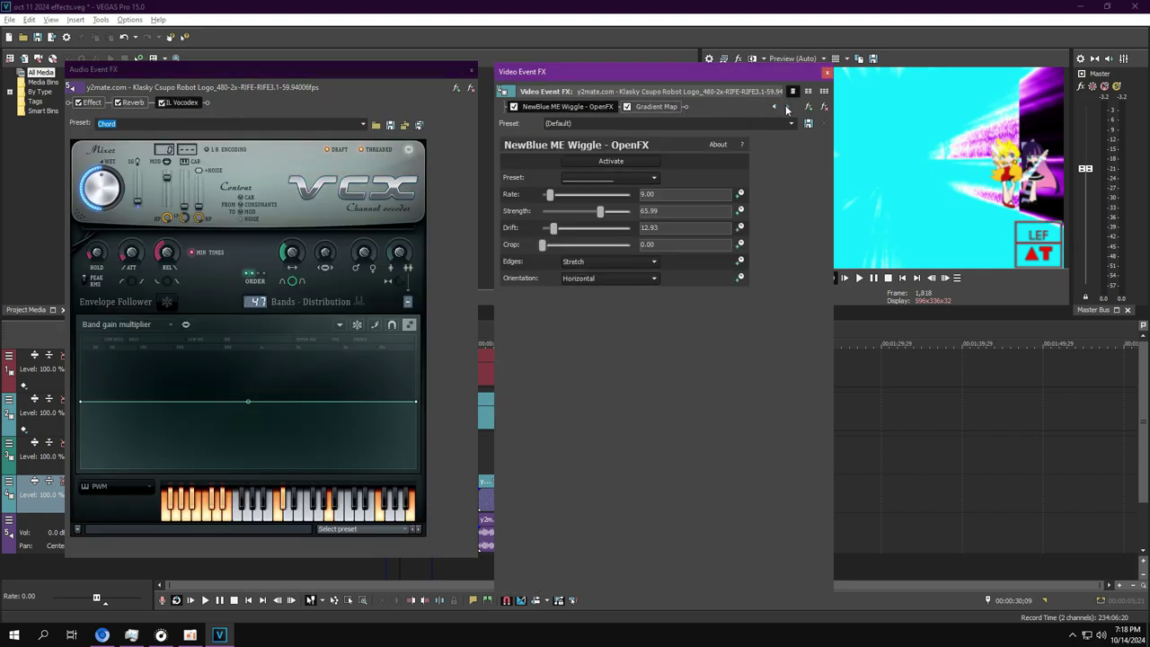
# Examine the Gradient Map colour points on the sixth clip, and close its video and audio effects windows
pyautogui.click(651, 109)
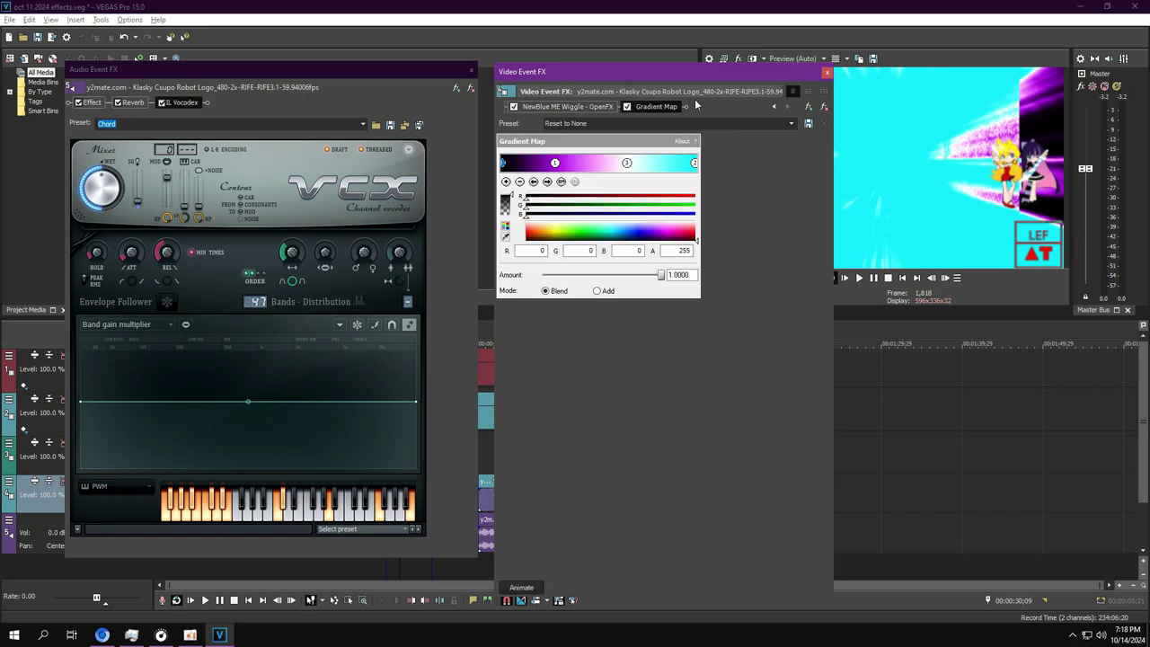
pyautogui.click(549, 182)
pyautogui.click(548, 182)
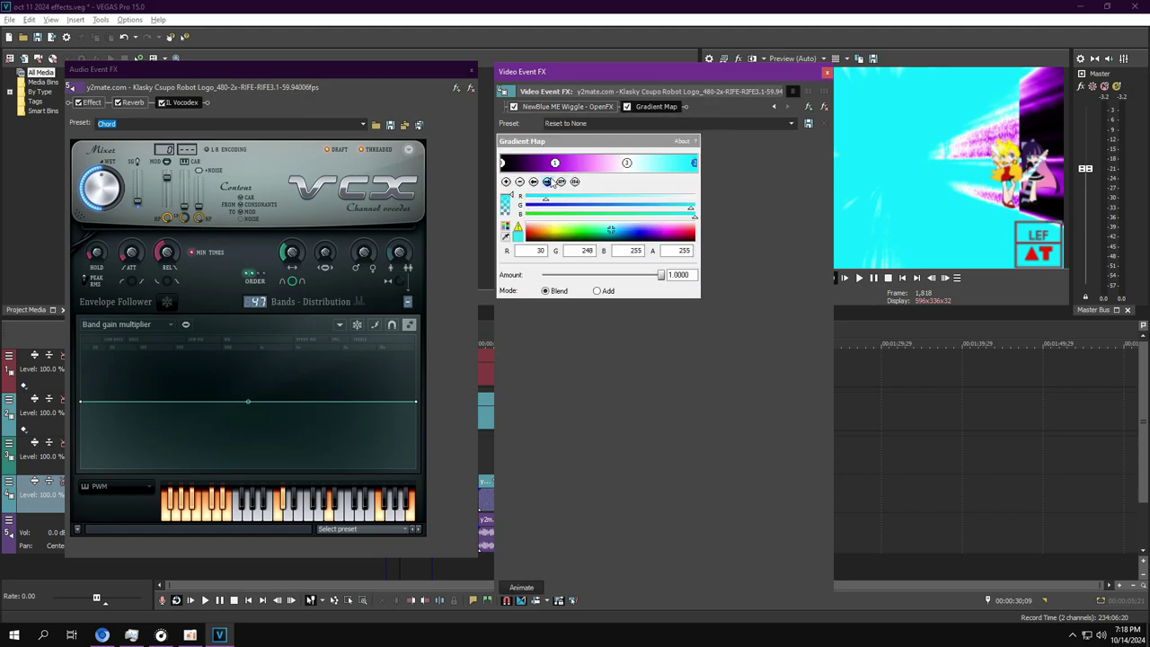
pyautogui.click(548, 181)
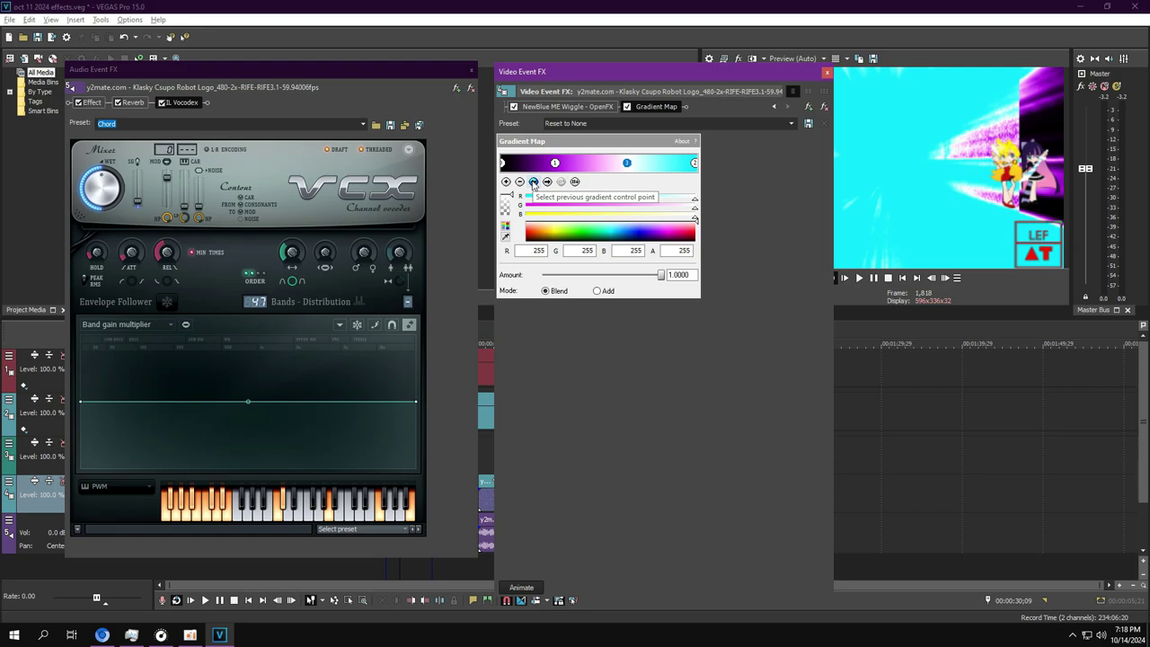
pyautogui.click(534, 183)
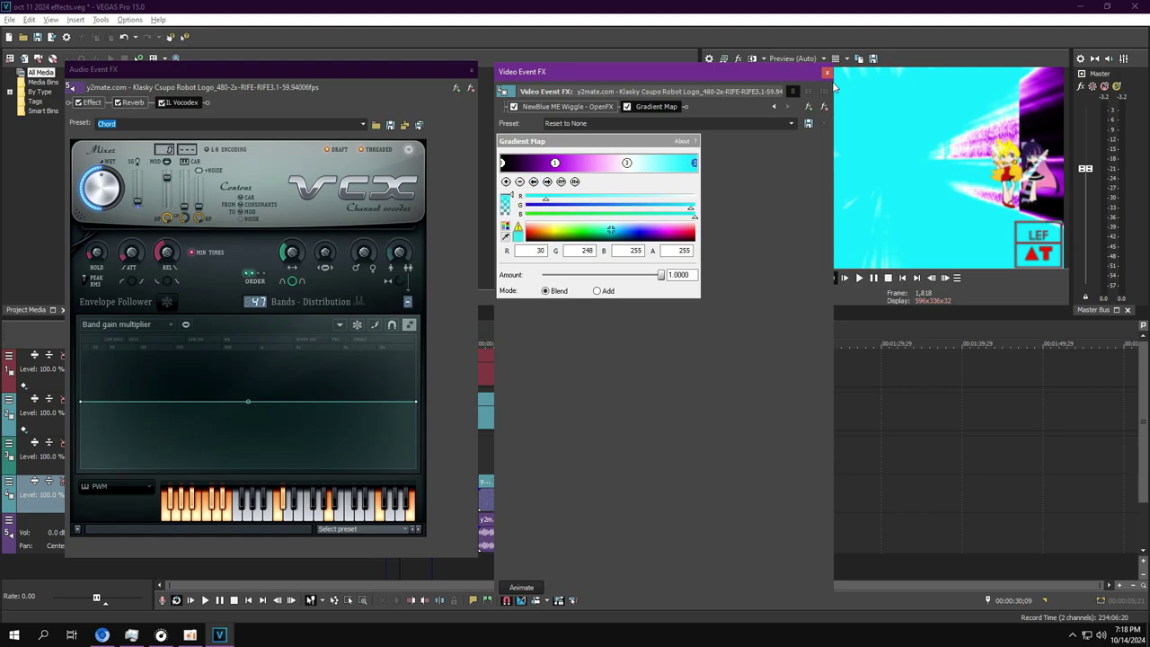
pyautogui.click(826, 71)
pyautogui.click(471, 69)
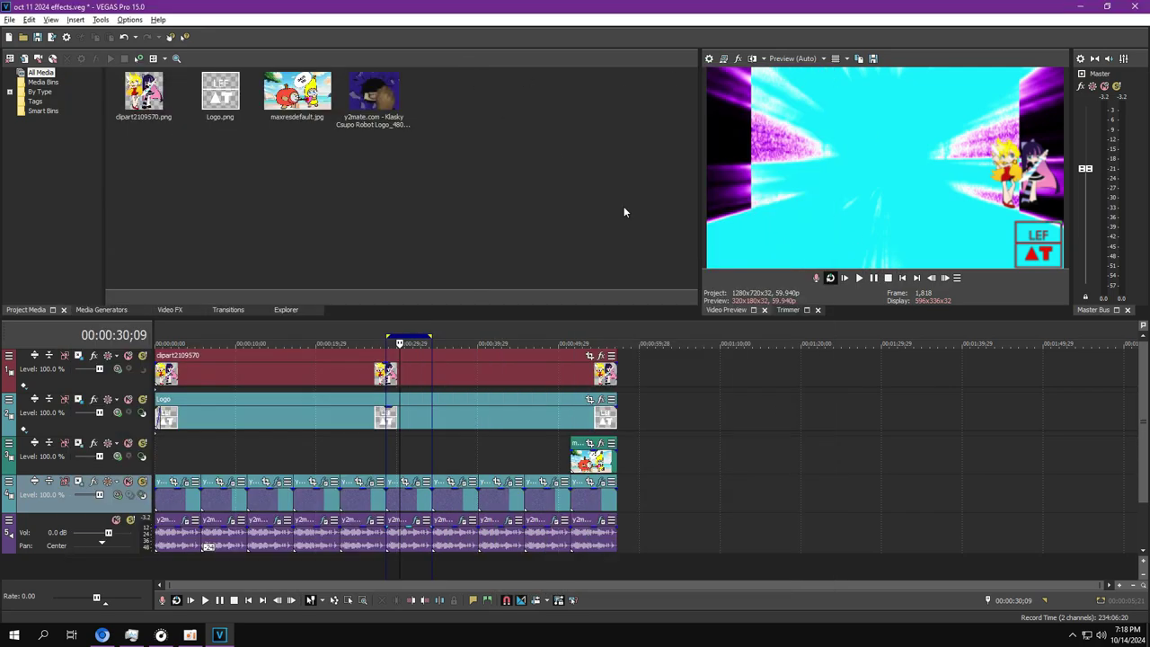
# Preview the sixth clip from its start, and open the seventh clip's video and audio effects windows
pyautogui.press('space')
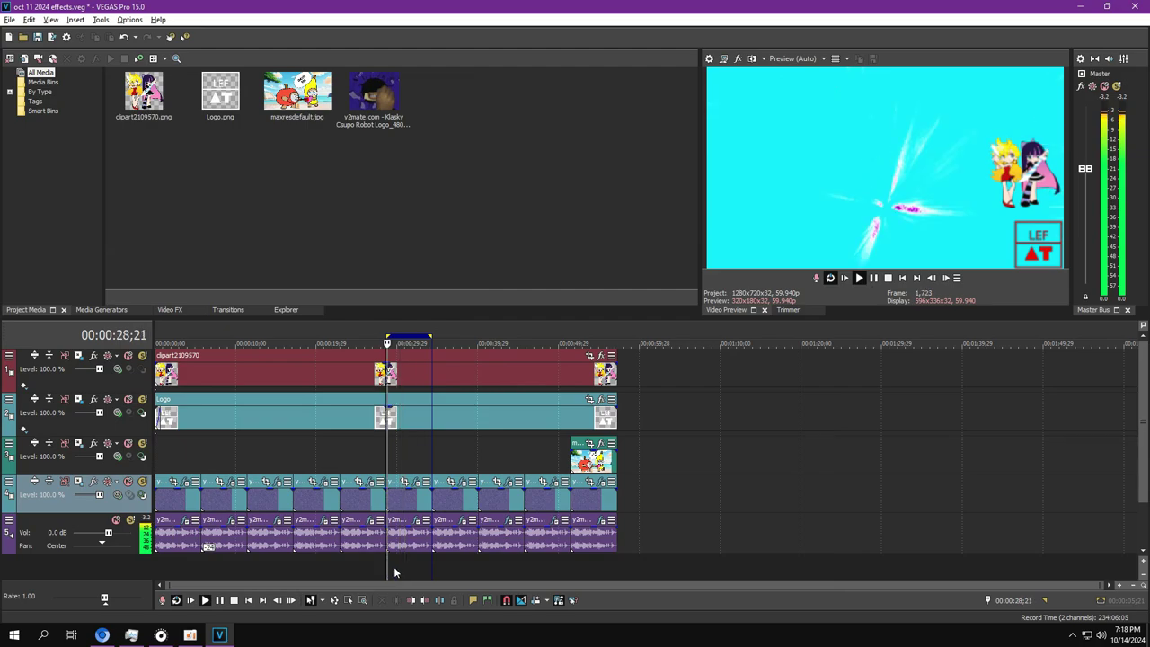
pyautogui.click(390, 570)
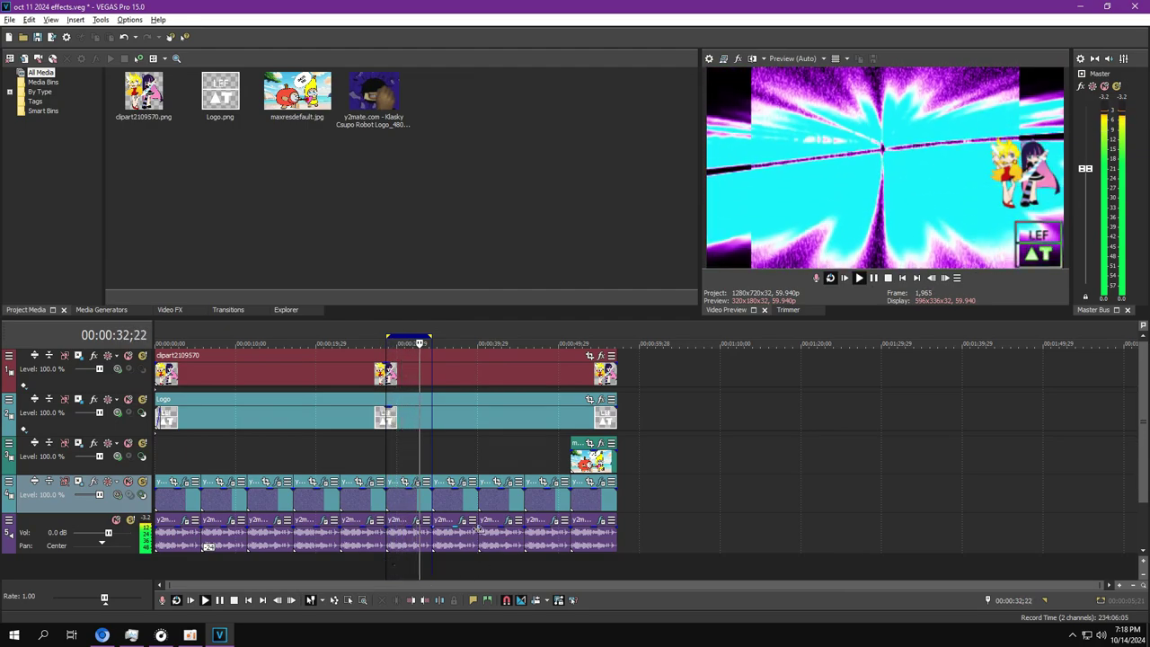
pyautogui.doubleClick(449, 508)
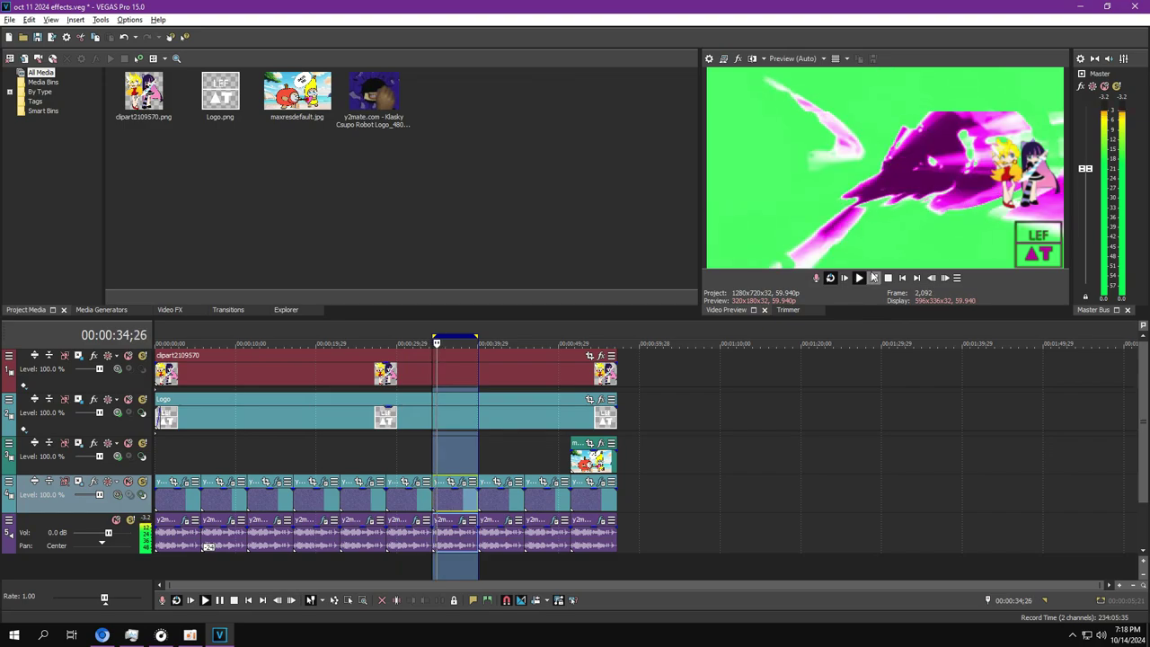
pyautogui.click(461, 482)
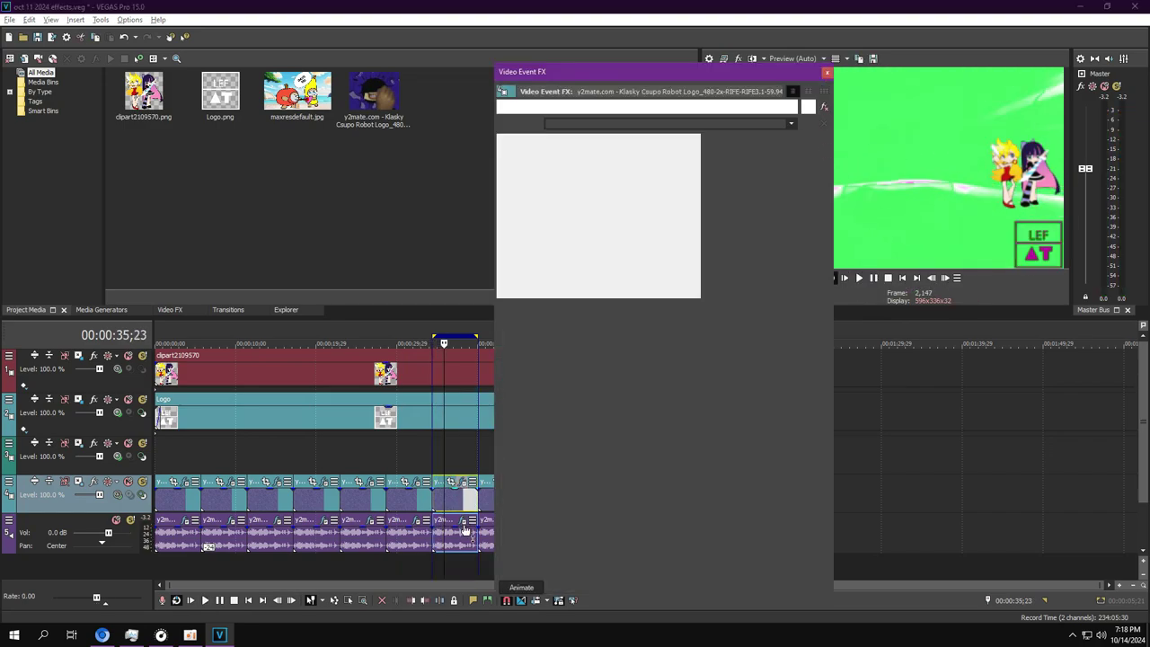
pyautogui.click(461, 520)
# Play the seventh clip with Gradient Map disabled while reviewing its ExpressFX Equalization, Distortion, Color Curves and TV Simulator settings
pyautogui.click(99, 103)
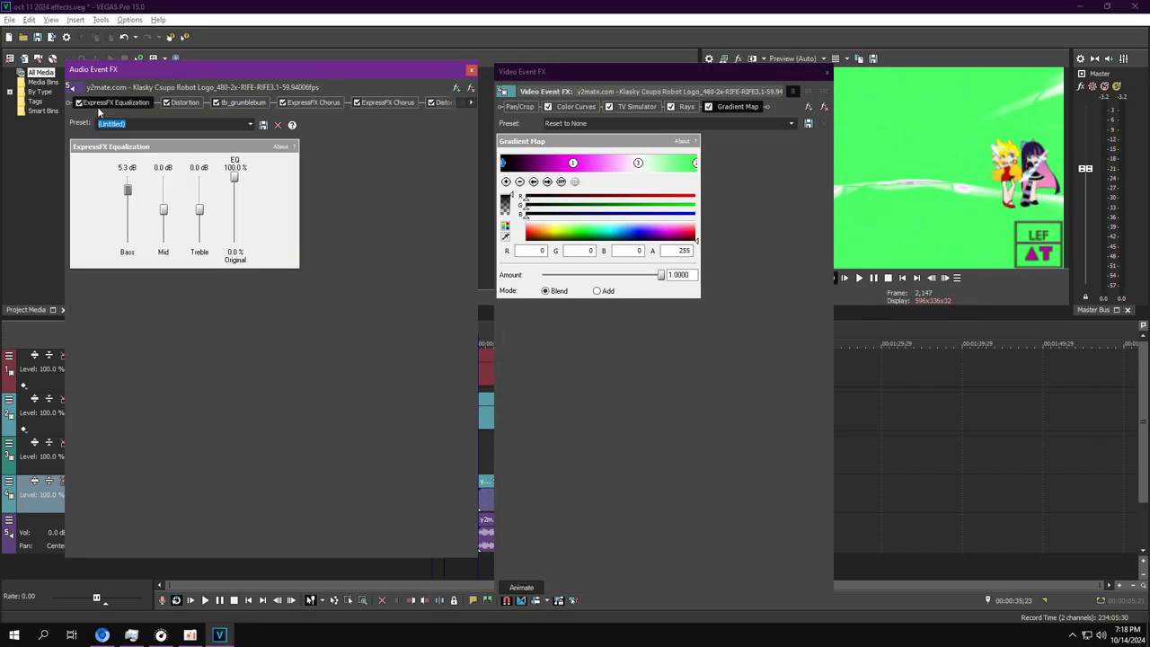
pyautogui.click(575, 106)
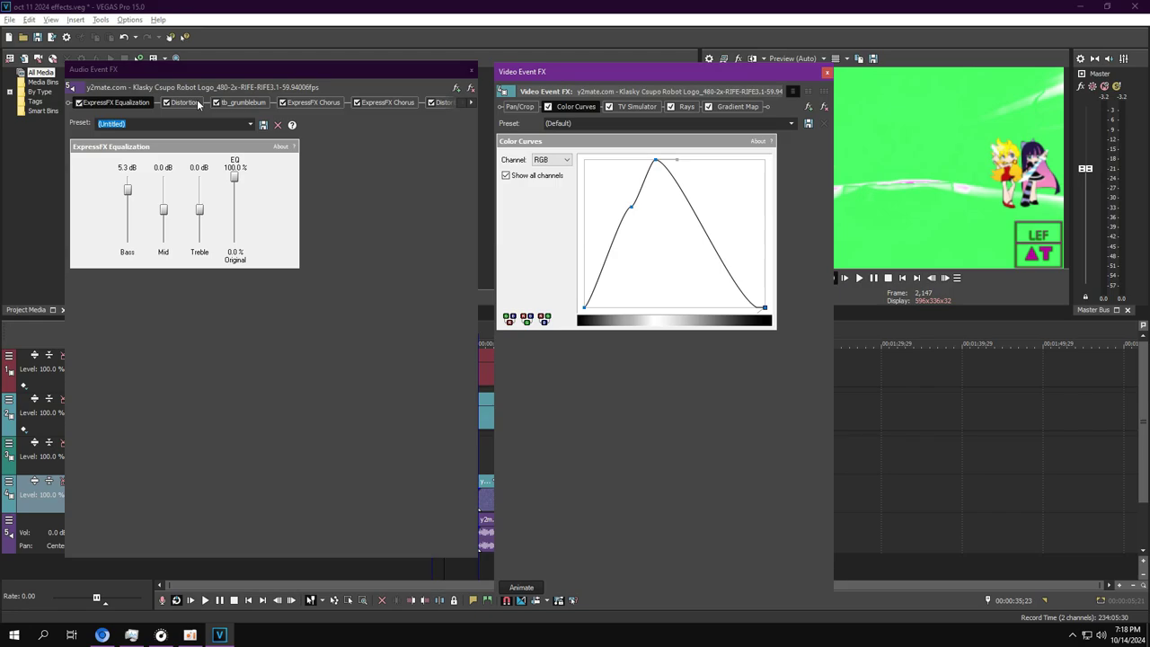
pyautogui.click(709, 107)
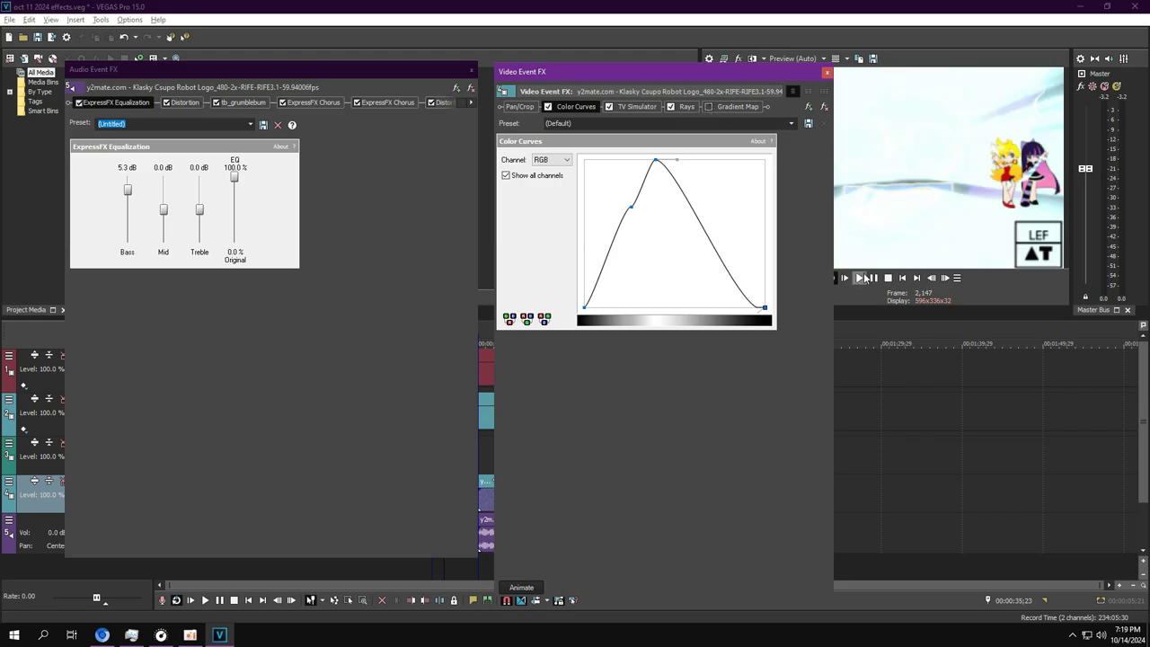
pyautogui.press('space')
pyautogui.click(184, 102)
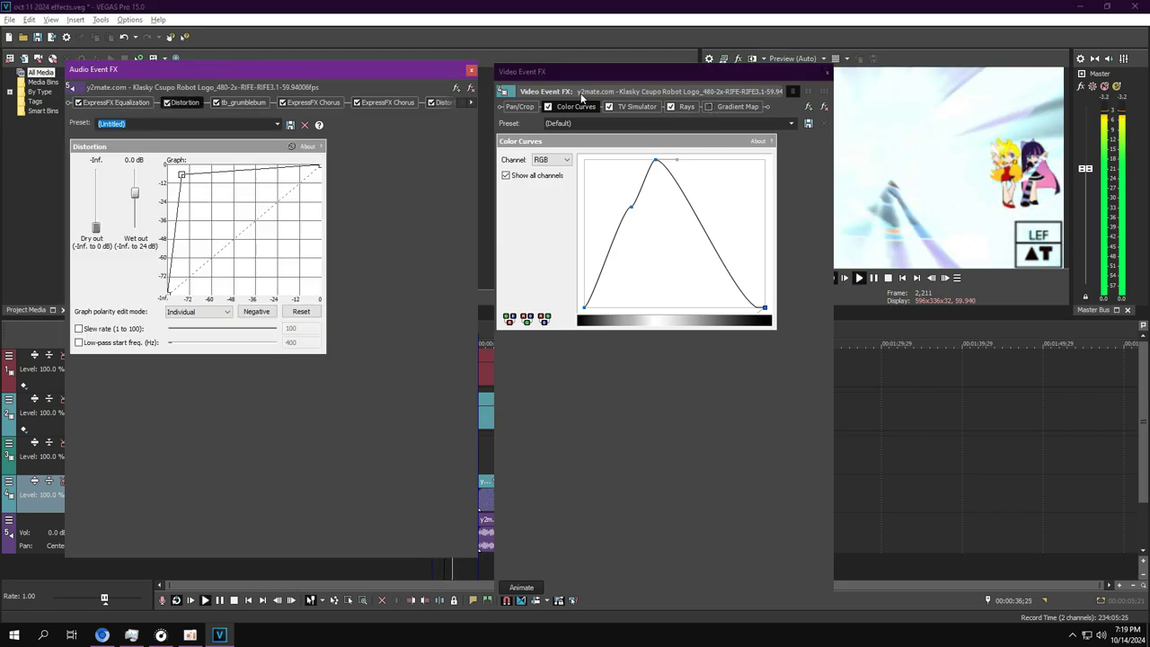
pyautogui.click(633, 107)
pyautogui.click(869, 281)
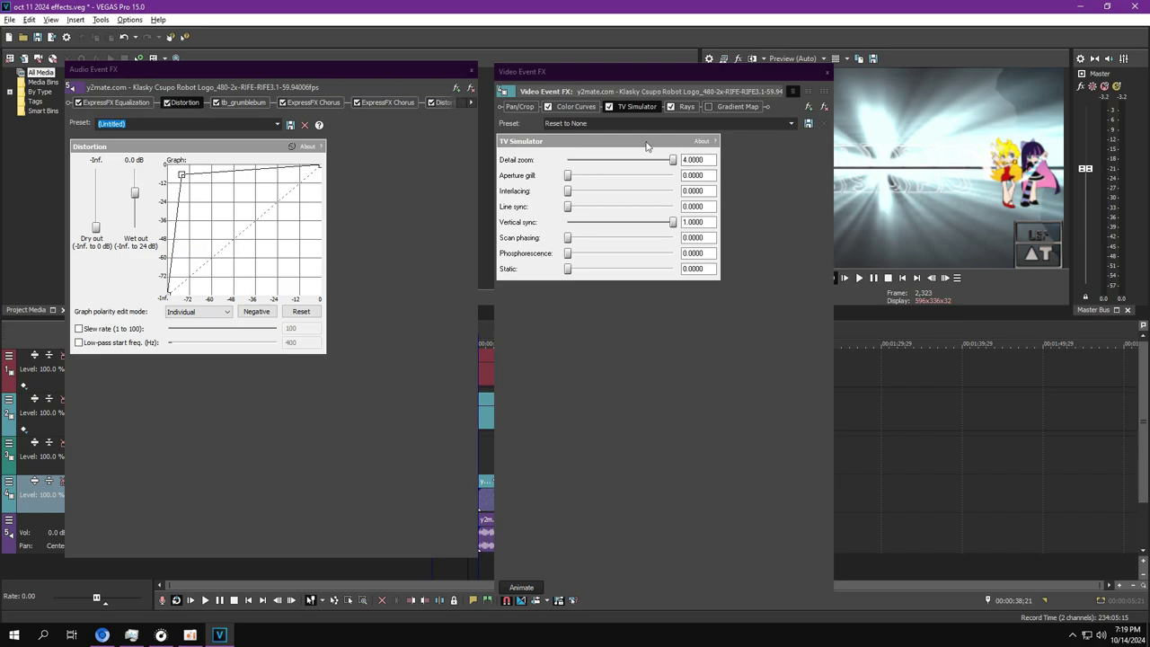
# Re-enable the seventh clip's Gradient Map and review its Rays, first tb_grumblebum and first ExpressFX Chorus settings
pyautogui.click(687, 106)
pyautogui.click(709, 106)
pyautogui.click(241, 102)
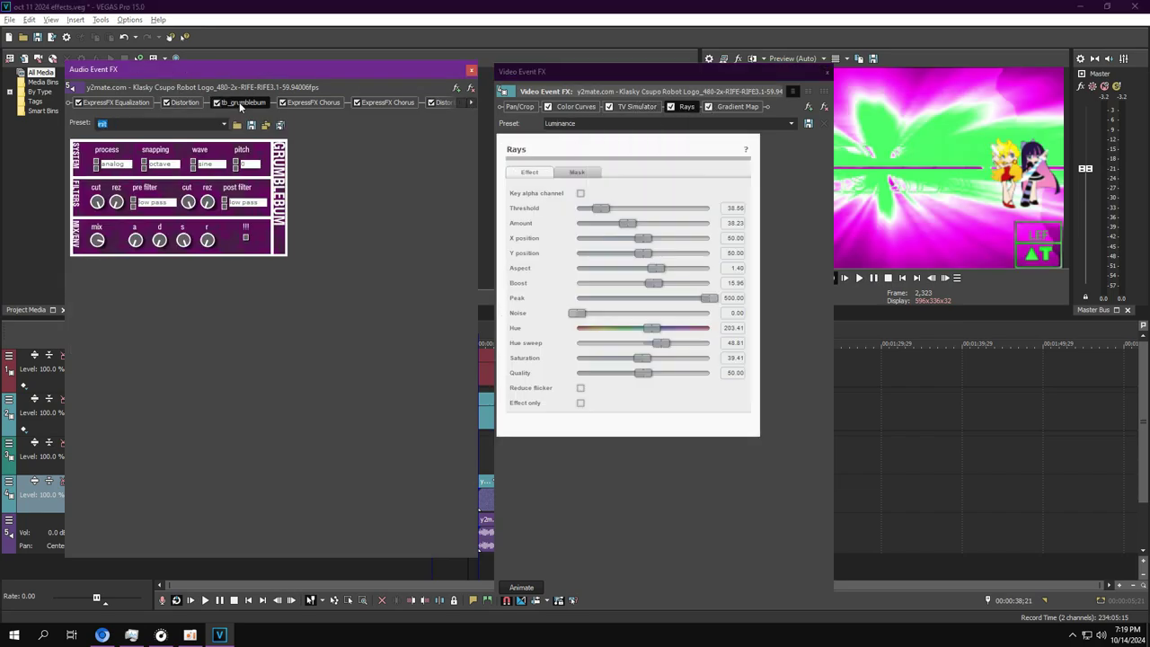
pyautogui.click(314, 103)
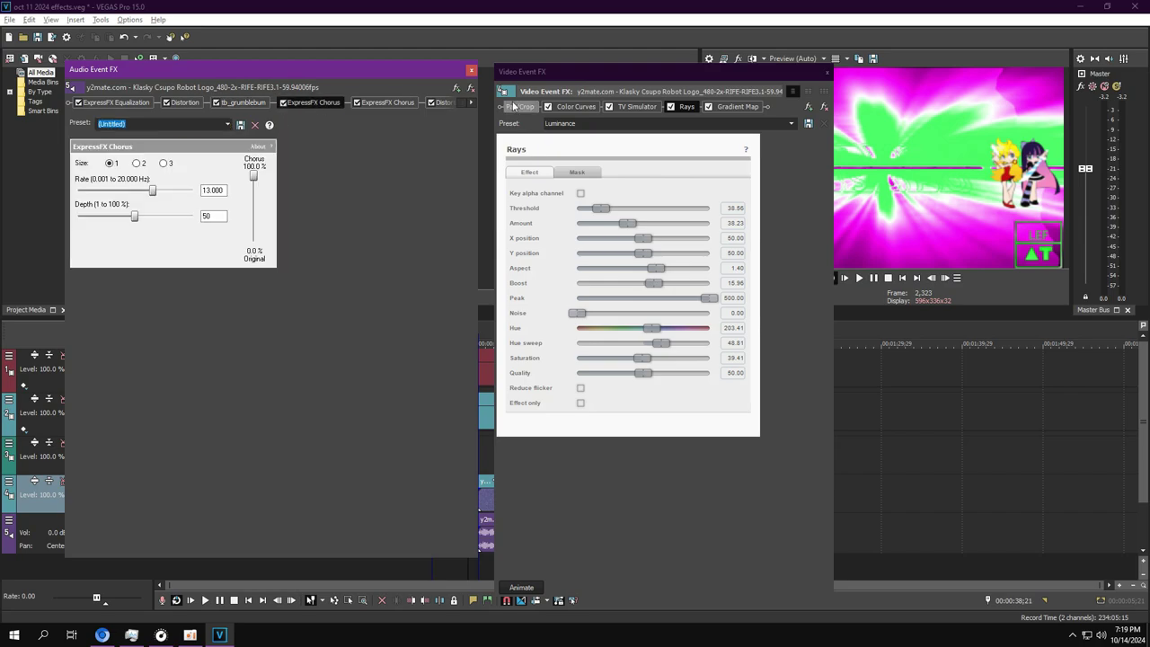
# Review the seventh clip's second ExpressFX Chorus and play the clip with the audio effects after the second Distortion bypassed
pyautogui.click(475, 105)
pyautogui.click(476, 104)
pyautogui.click(398, 102)
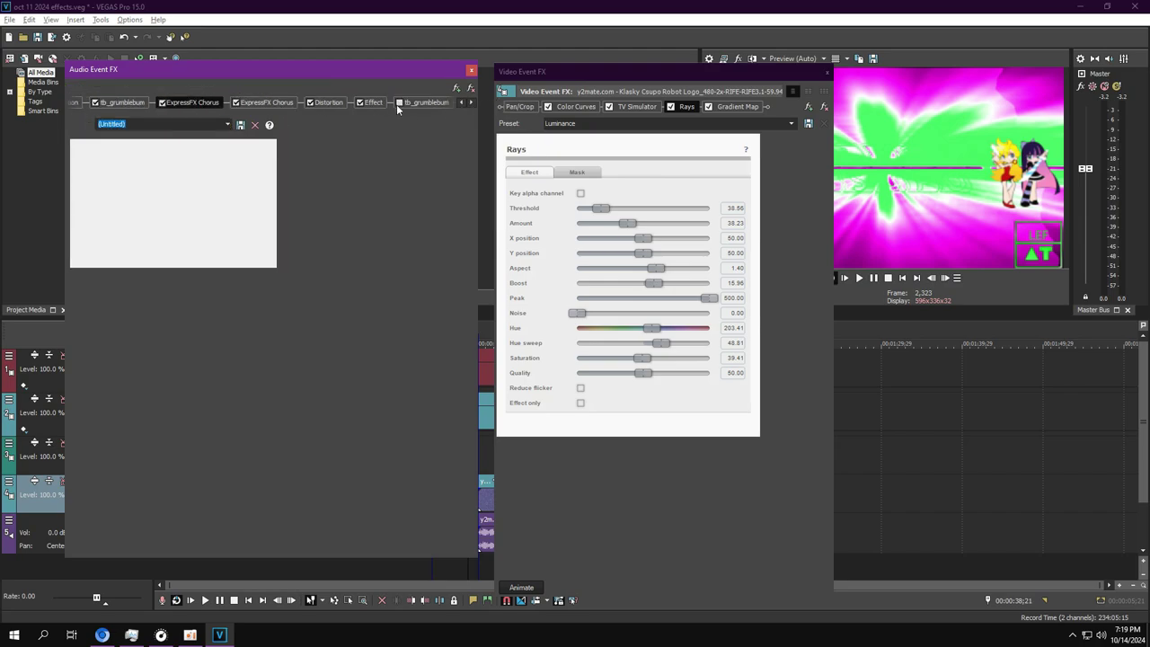
pyautogui.click(400, 102)
pyautogui.click(471, 103)
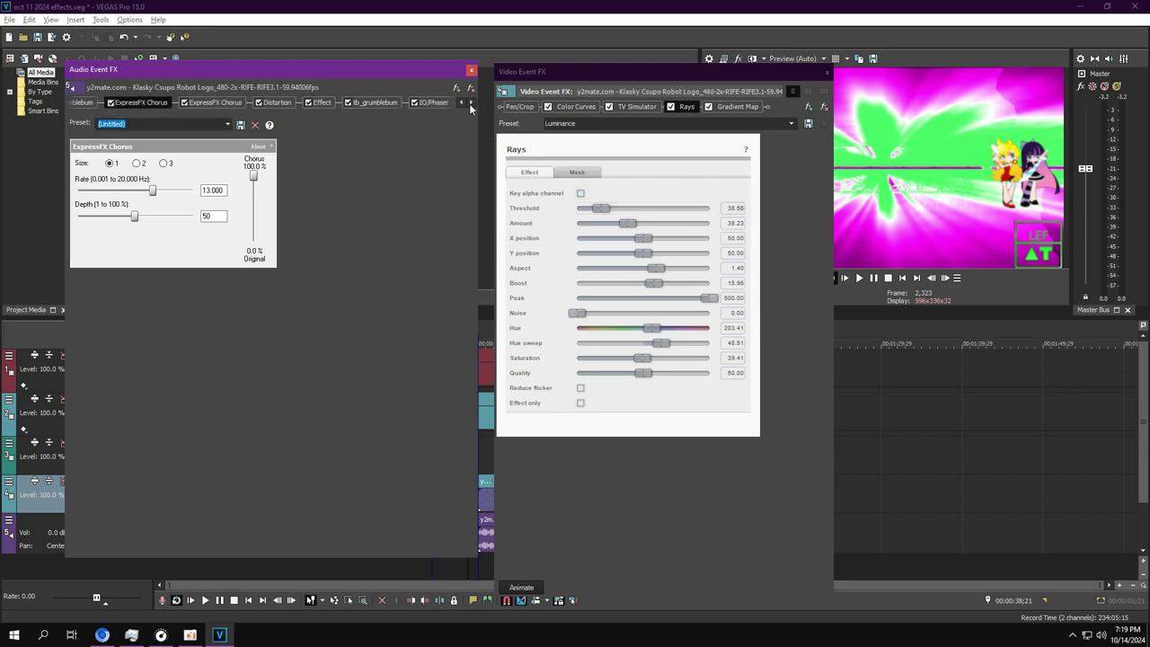
pyautogui.click(471, 103)
pyautogui.click(151, 102)
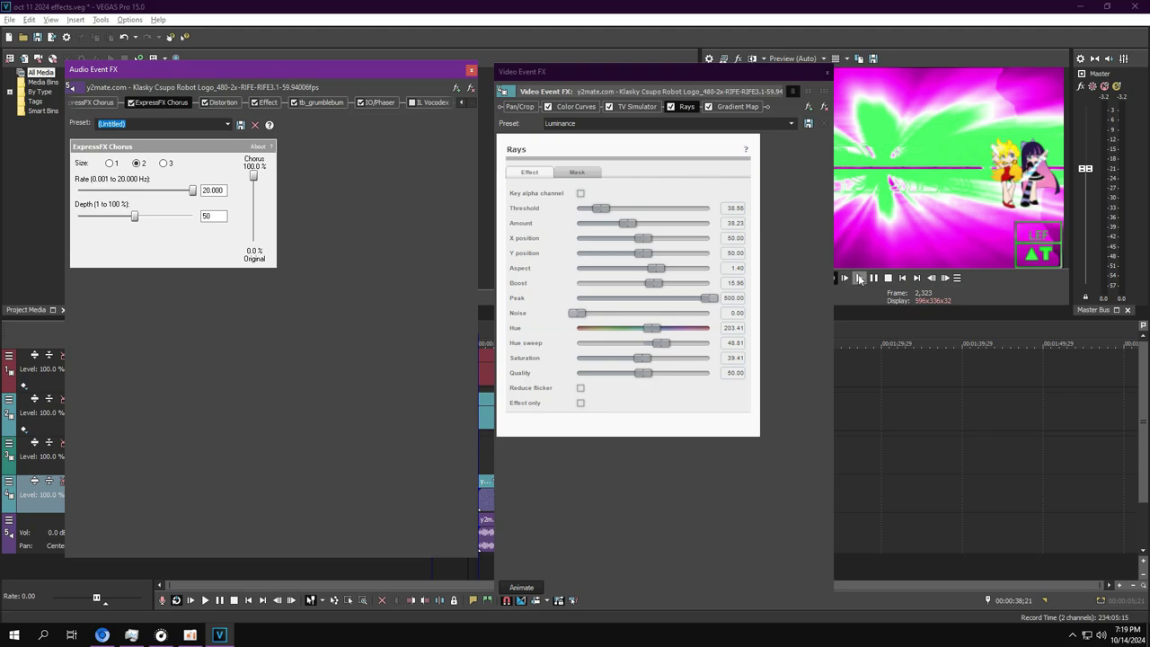
pyautogui.click(859, 279)
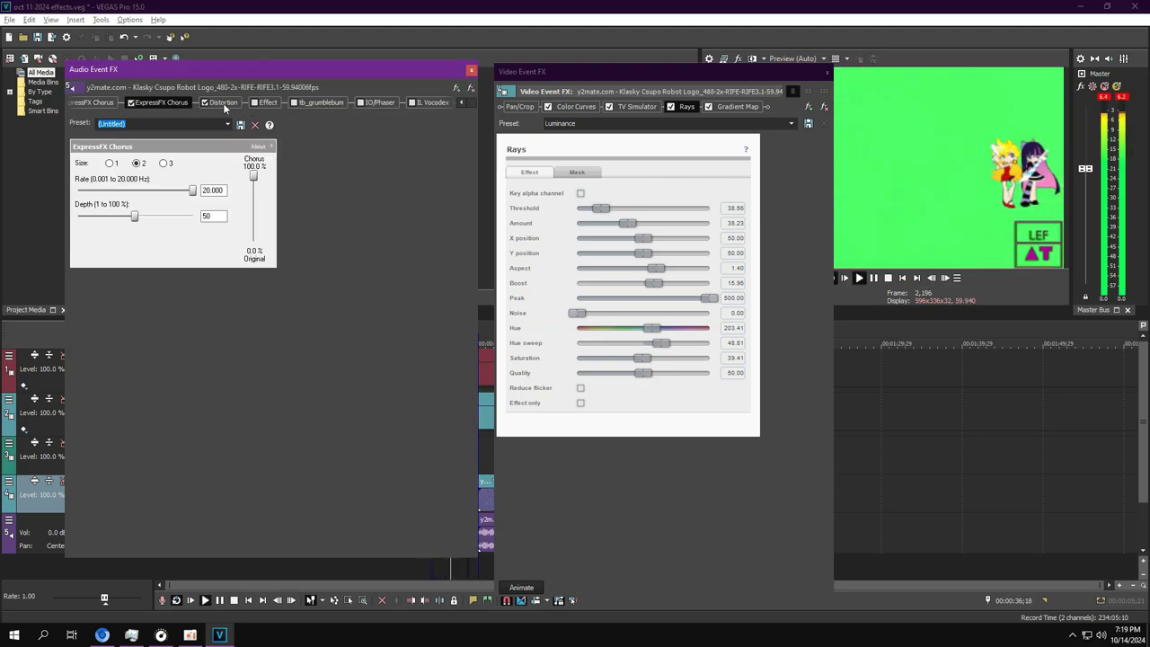
# Re-enable and review the seventh clip's remaining audio effects during playback, from the second Distortion through tb_grumblebum and IO/Phaser to IL Vocodex
pyautogui.click(223, 102)
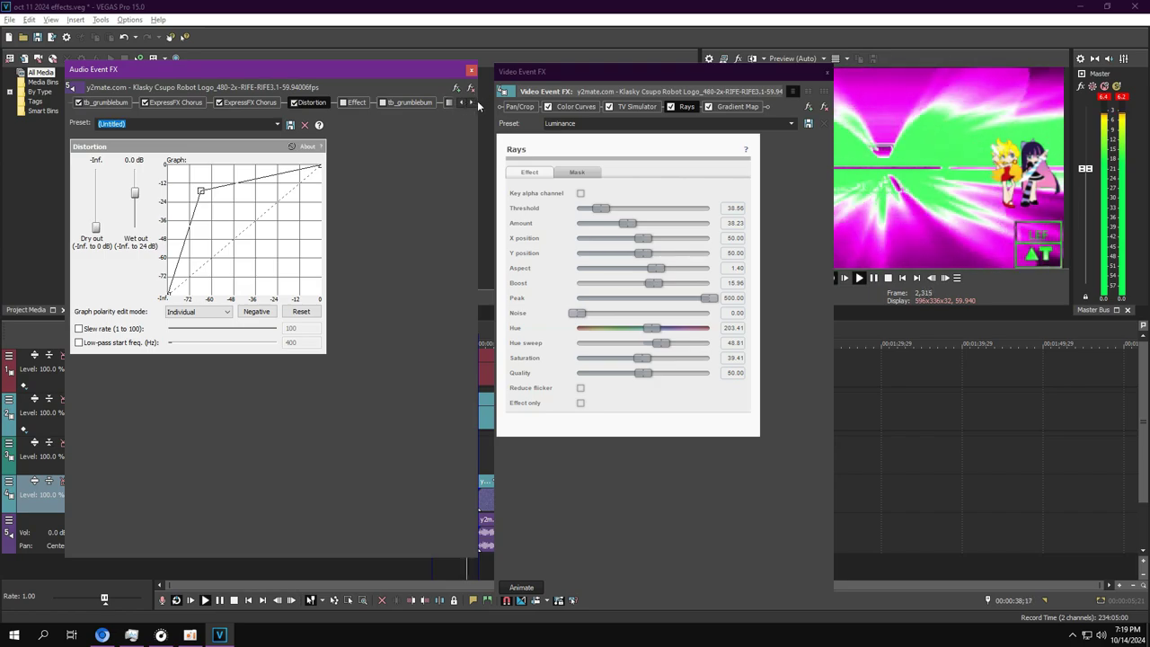
pyautogui.click(472, 101)
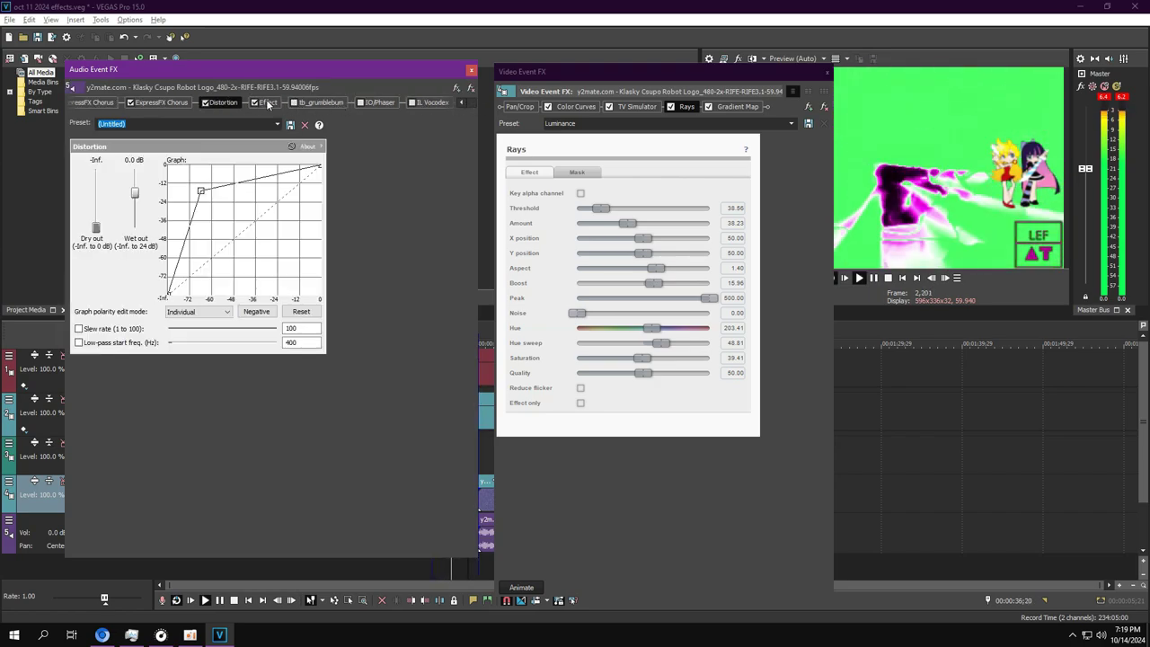
pyautogui.click(268, 103)
pyautogui.click(337, 102)
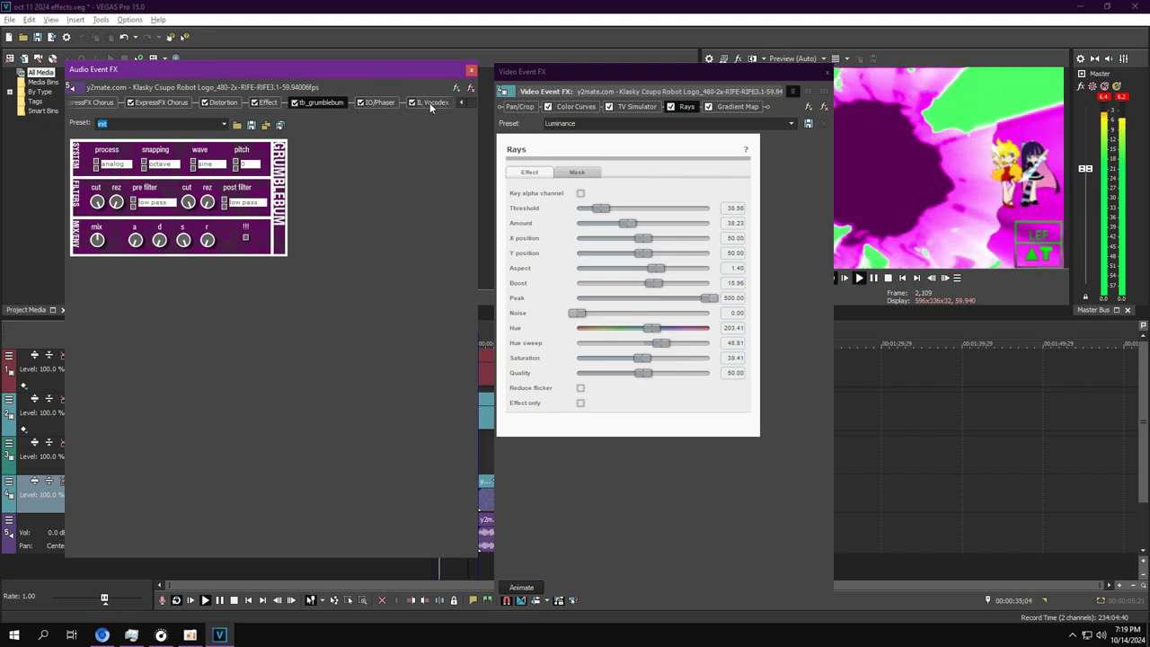
pyautogui.click(379, 103)
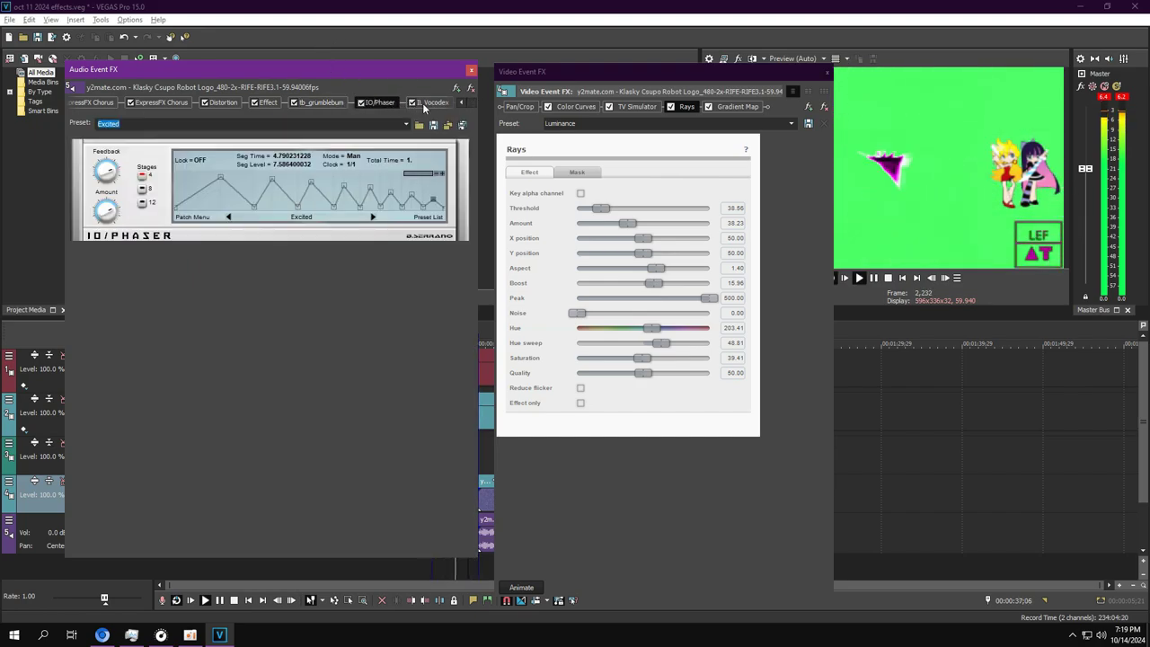
pyautogui.click(428, 102)
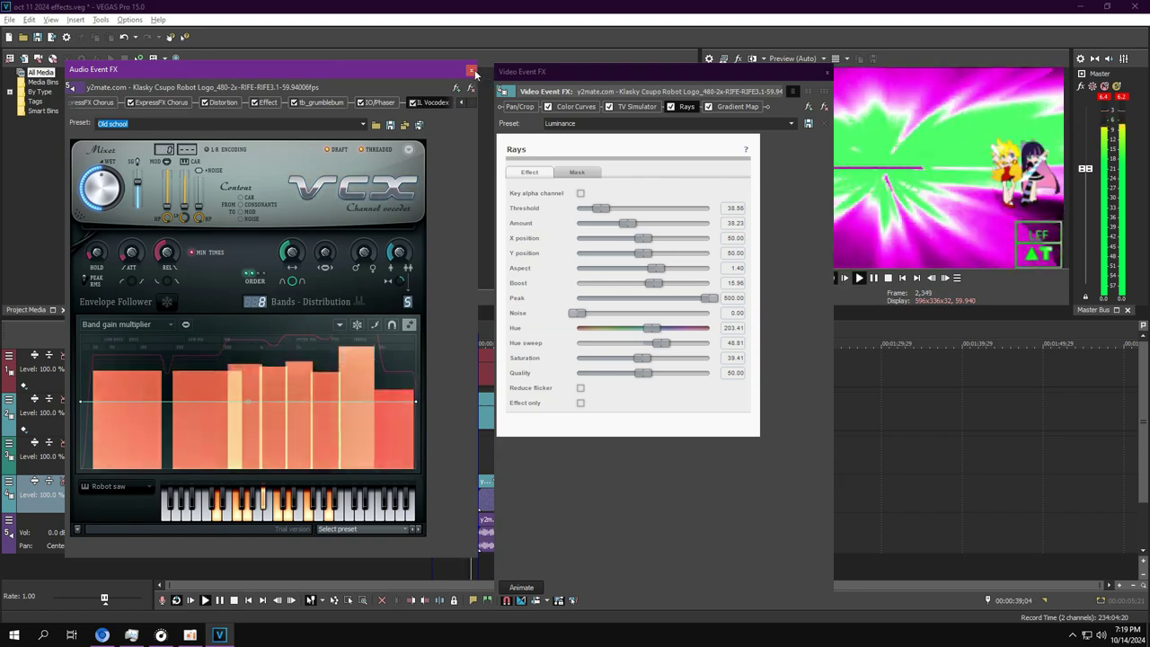
# Close the seventh clip's audio and video effects windows and pause playback
pyautogui.click(472, 70)
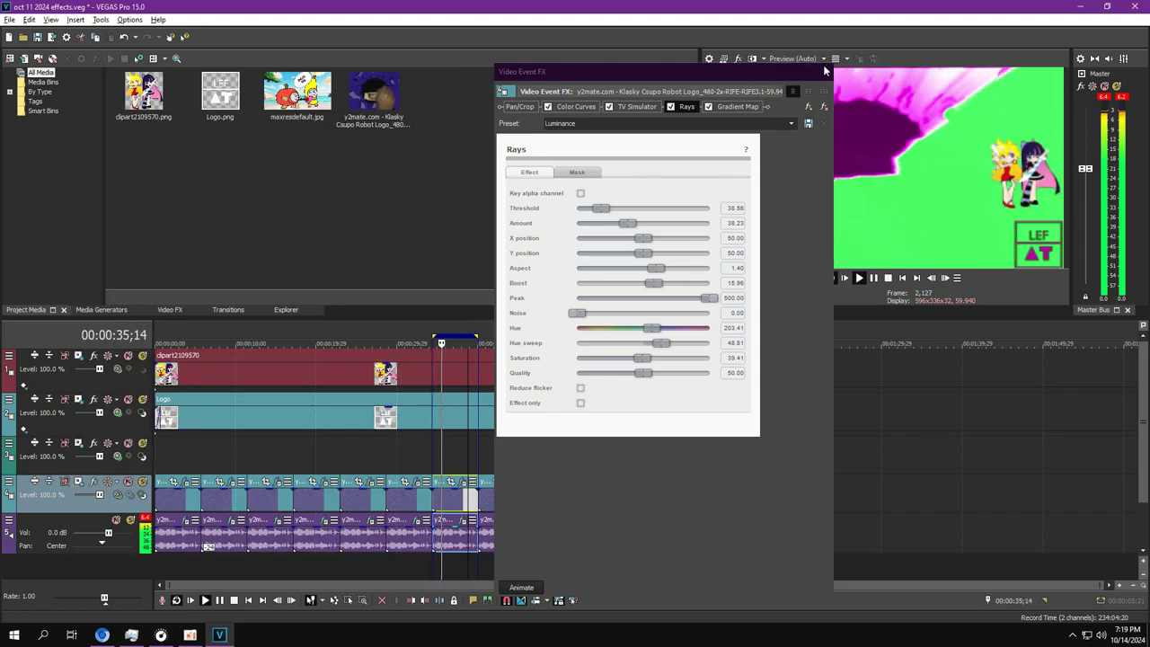
pyautogui.click(824, 70)
pyautogui.click(873, 278)
# Select the eighth clip, place the cursor within it, and open its video and audio effects windows
pyautogui.doubleClick(499, 507)
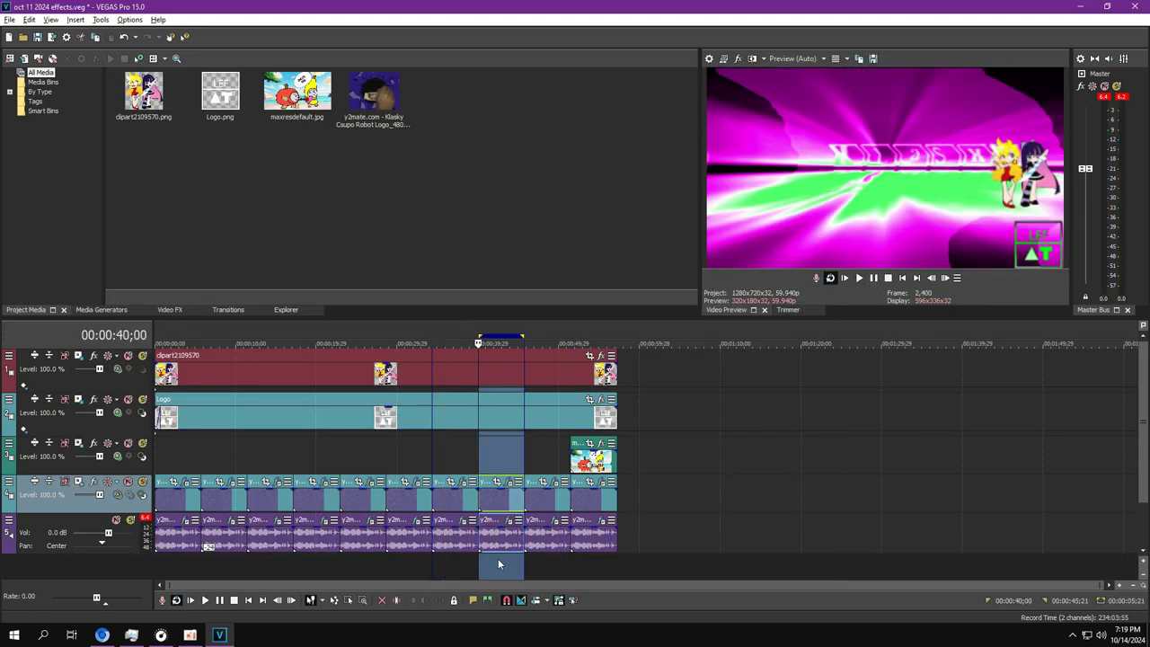
pyautogui.click(500, 564)
pyautogui.click(508, 482)
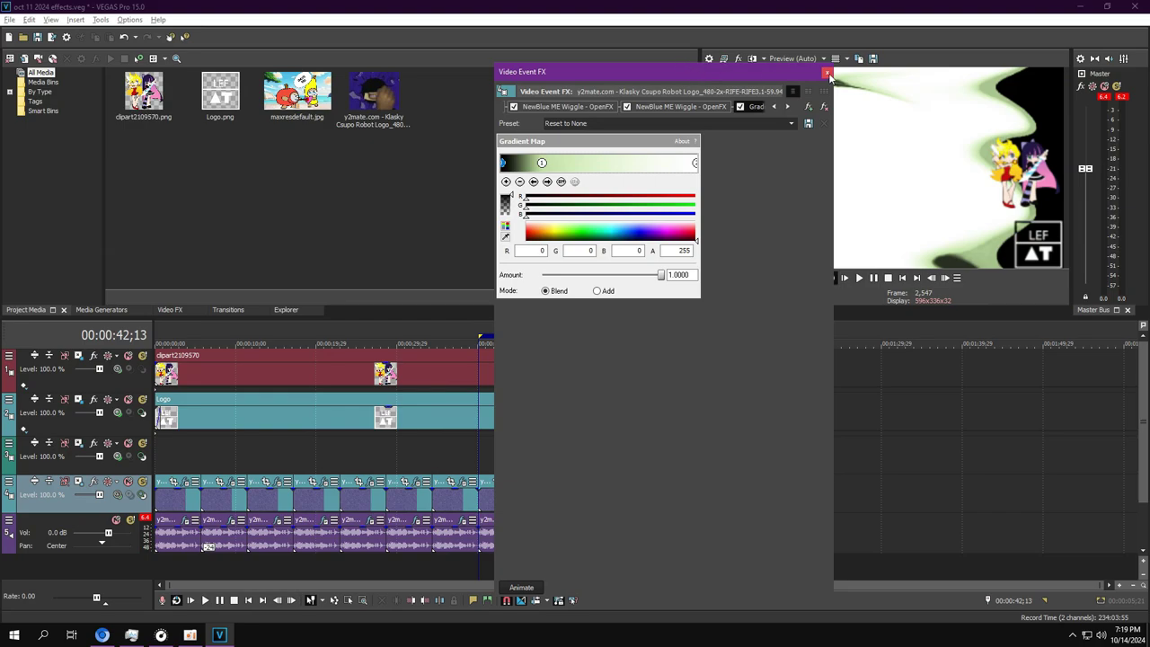
pyautogui.click(828, 73)
pyautogui.click(507, 520)
pyautogui.click(508, 483)
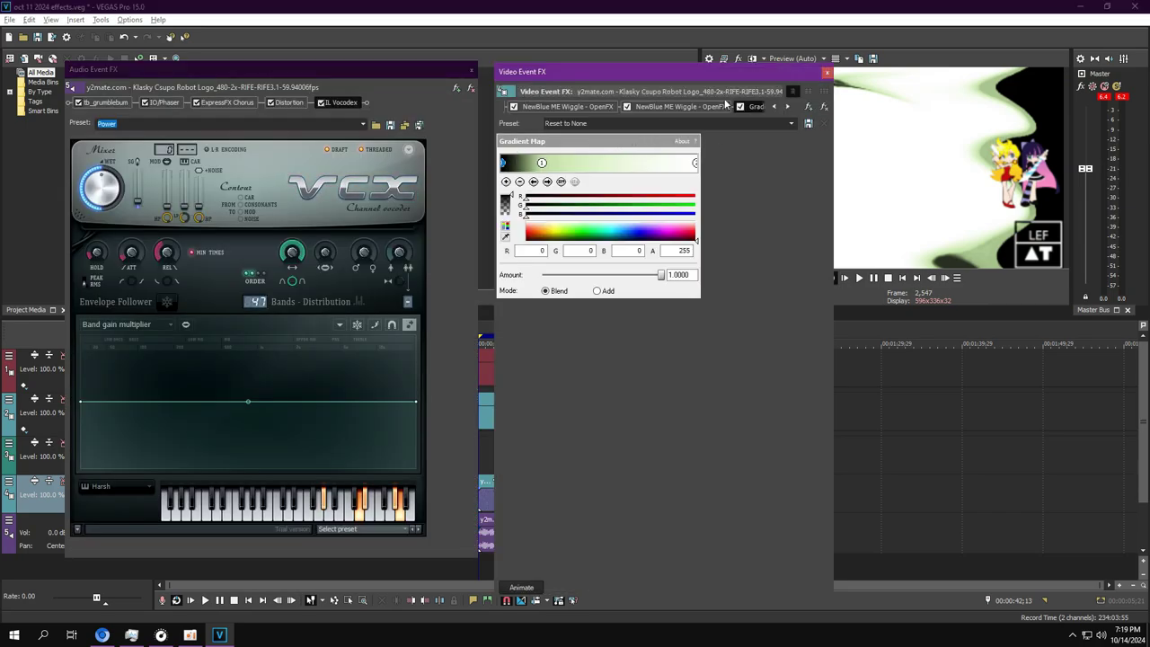
# Review the eighth clip's Glow video effect alongside its tb_grumblebum audio effect
pyautogui.click(772, 105)
pyautogui.click(563, 106)
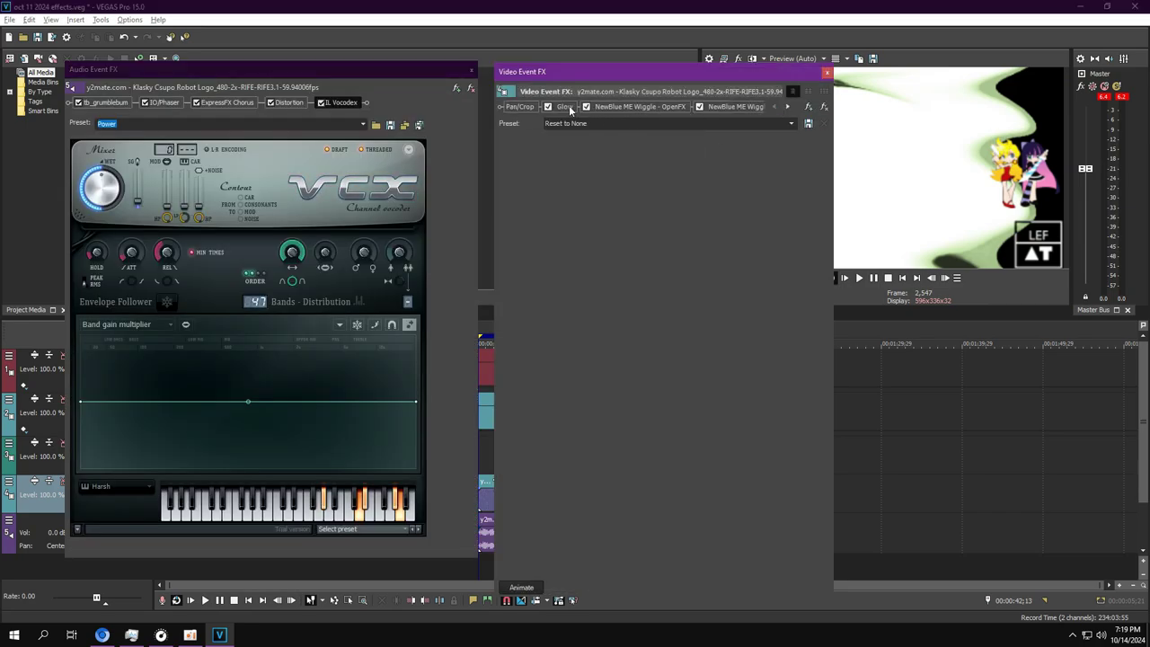
pyautogui.click(129, 103)
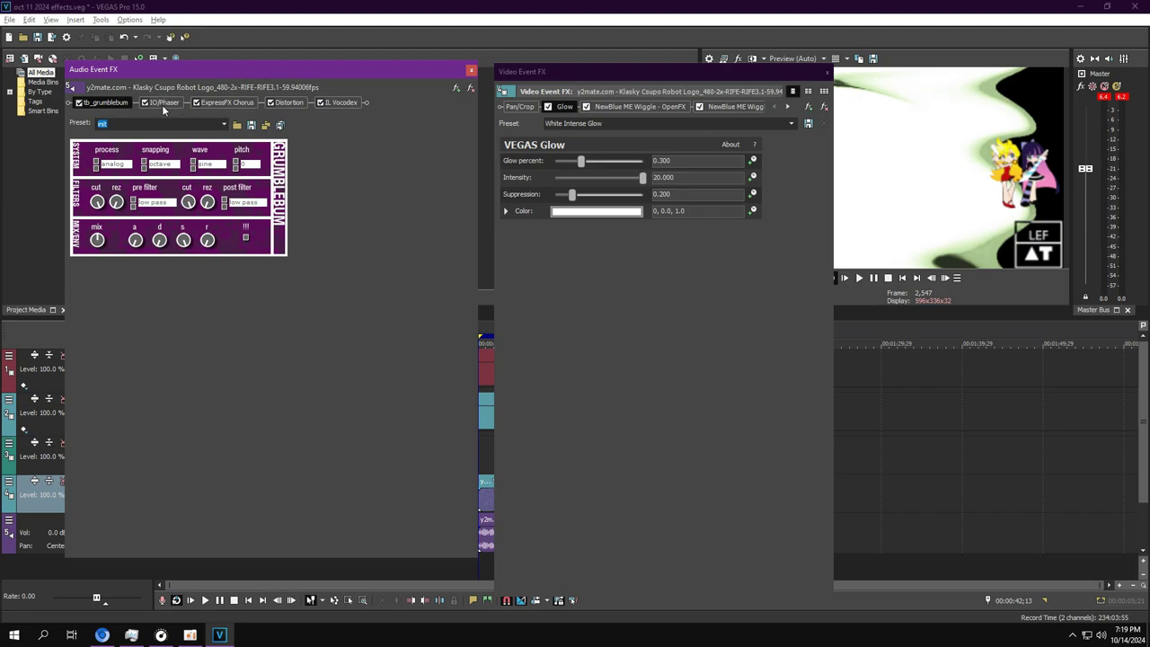
# Switch to the oCam screen recorder window
pyautogui.click(185, 638)
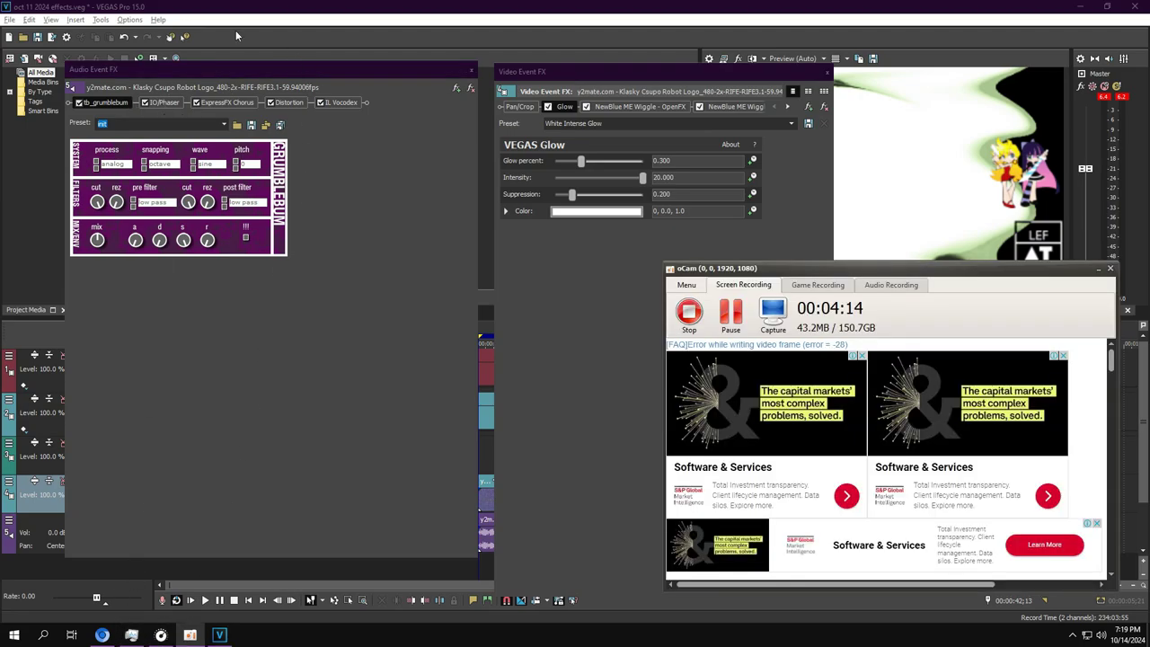
# Review the eighth clip's IO/Phaser and ExpressFX Chorus audio effects alongside its first two NewBlue ME Wiggle video effects
pyautogui.click(157, 105)
pyautogui.click(617, 107)
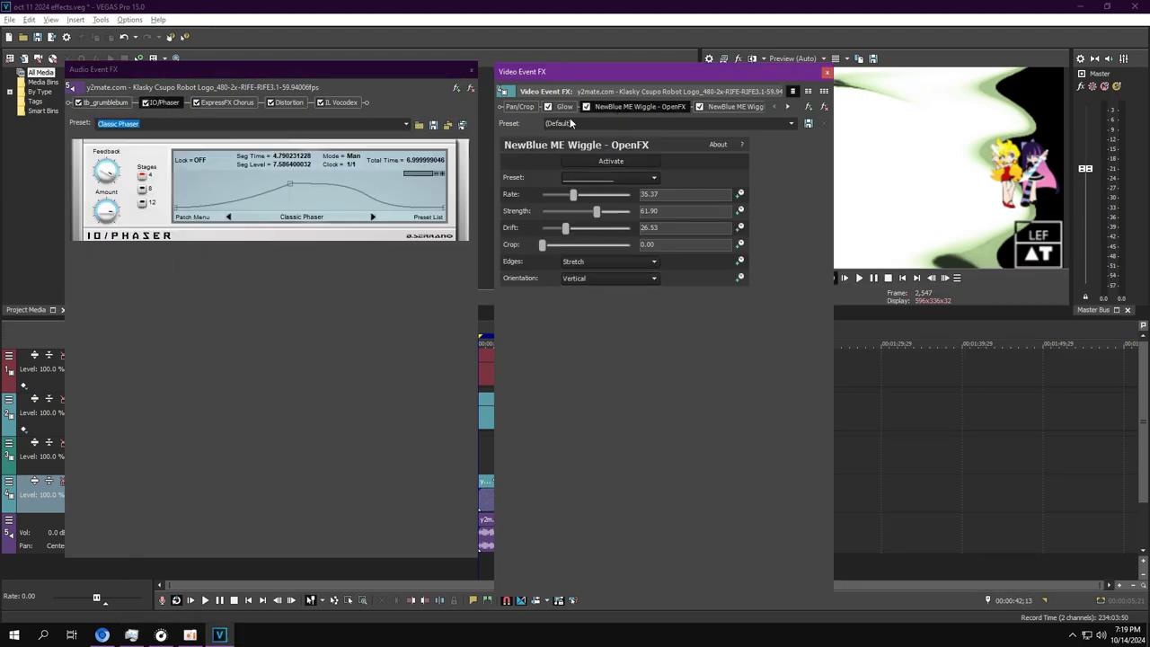
pyautogui.click(235, 105)
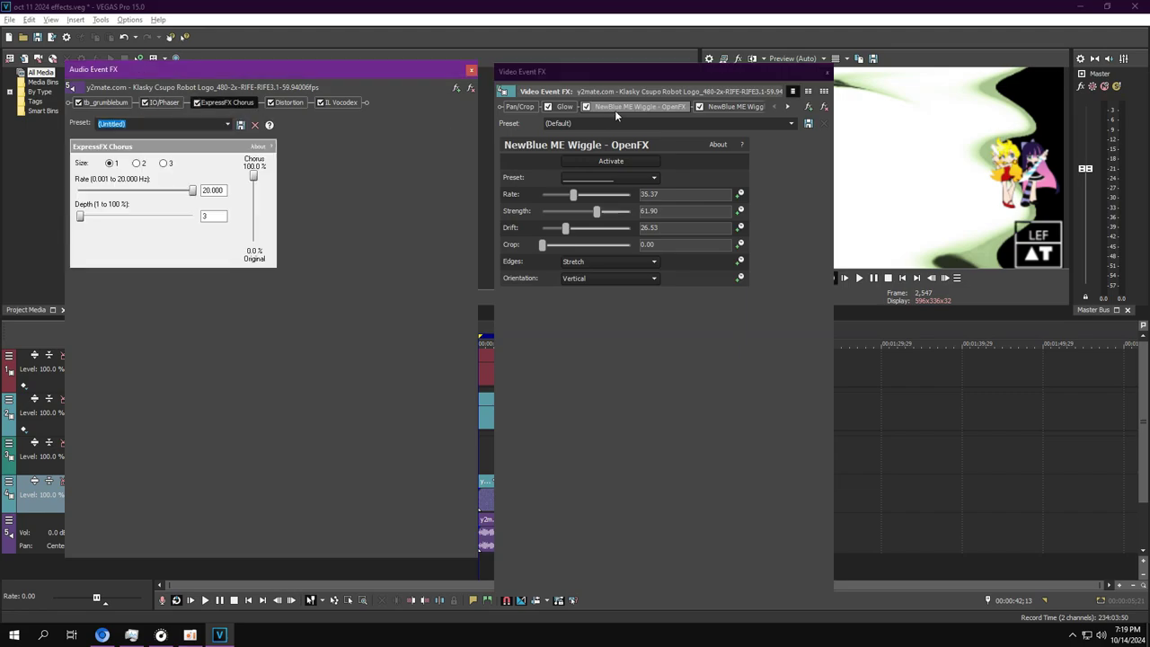
pyautogui.click(735, 106)
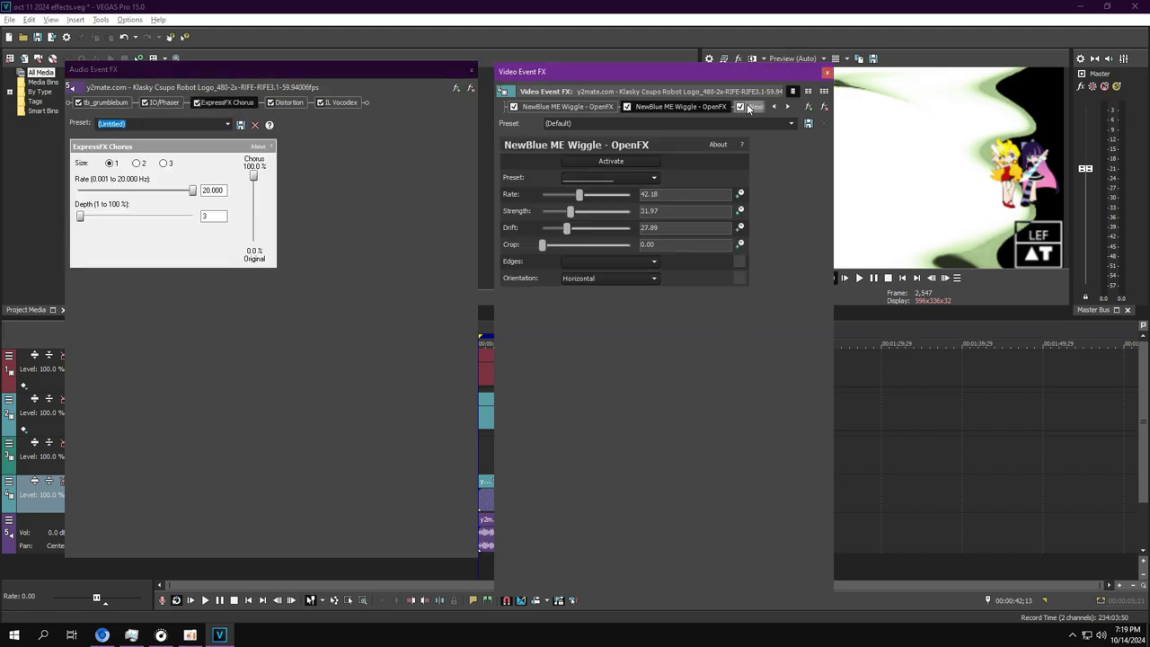
# Review the eighth clip's Distortion and IL Vocodex audio effects alongside its remaining NewBlue ME Wiggle video effects
pyautogui.click(297, 104)
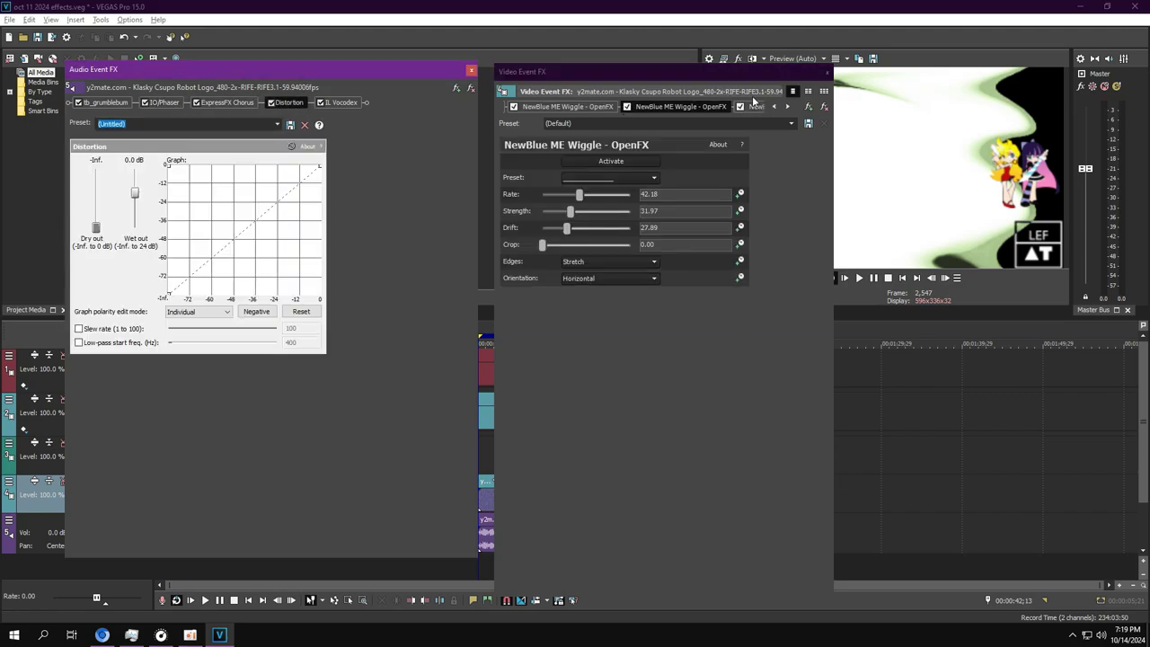
pyautogui.click(756, 107)
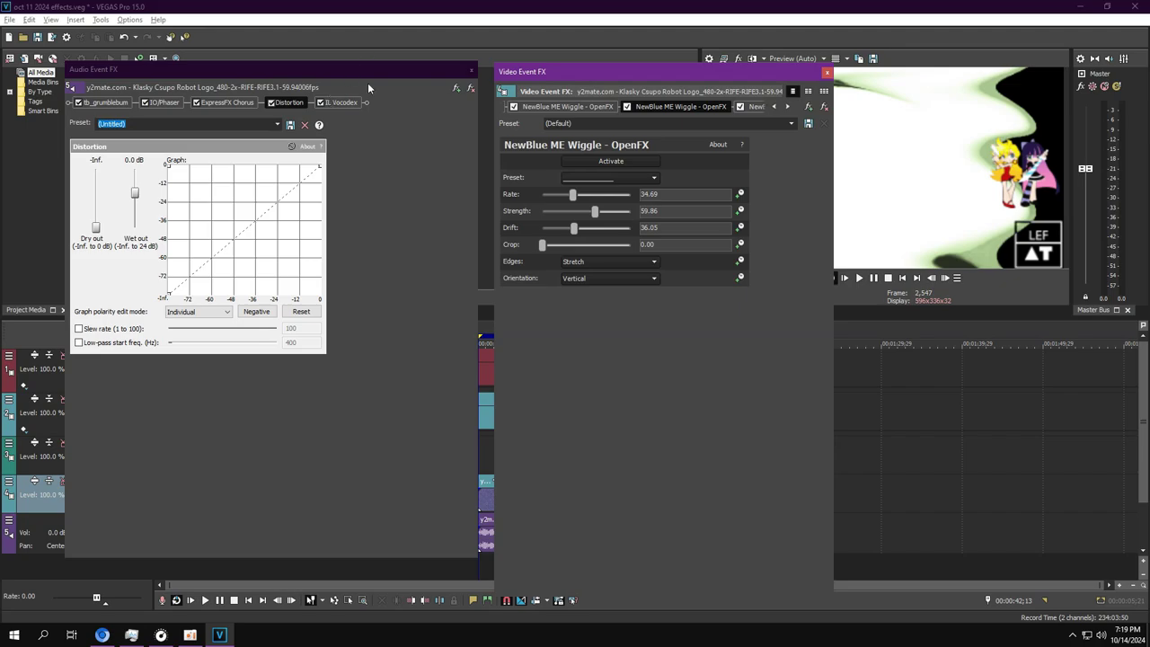
pyautogui.click(339, 103)
pyautogui.click(759, 107)
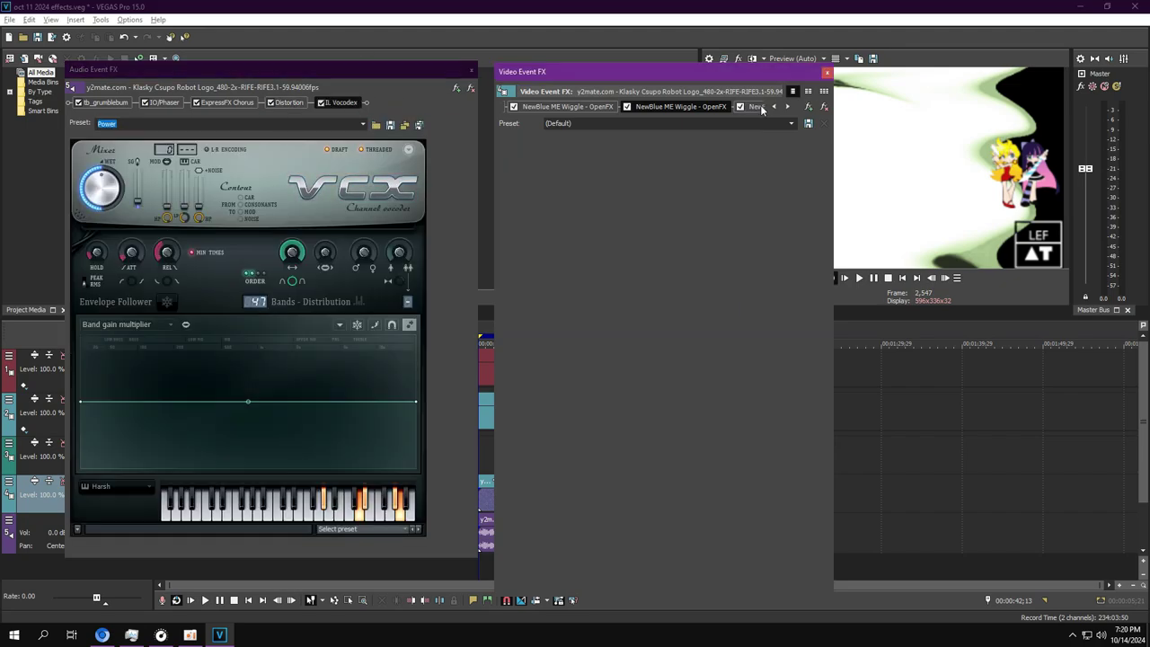
pyautogui.click(762, 108)
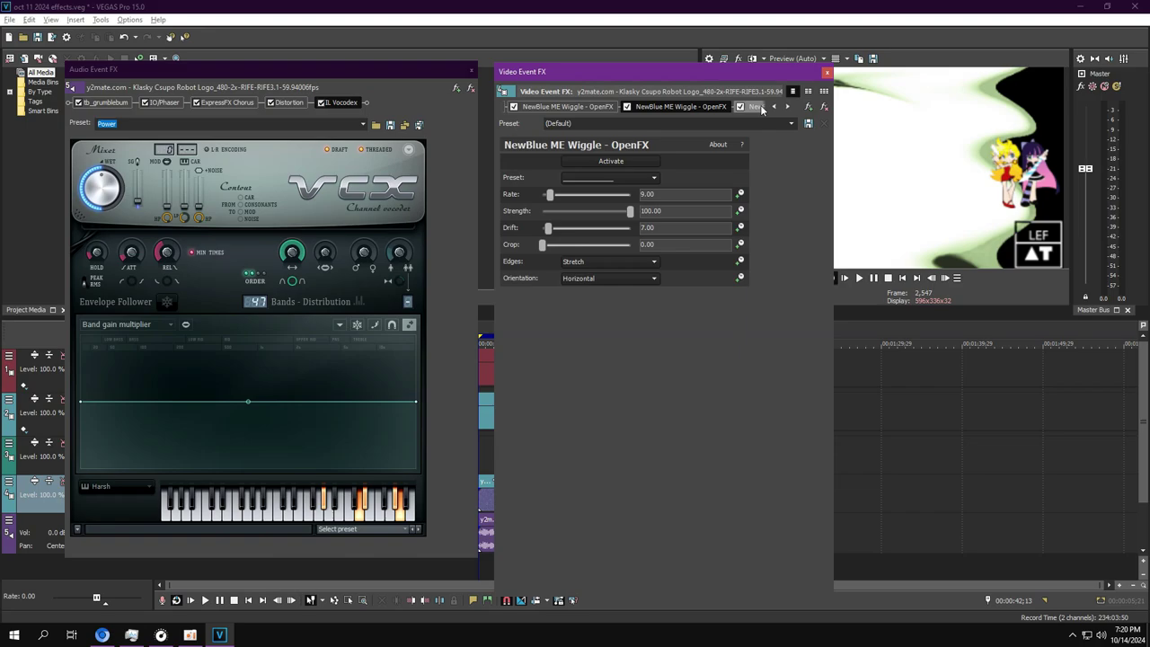
pyautogui.click(761, 109)
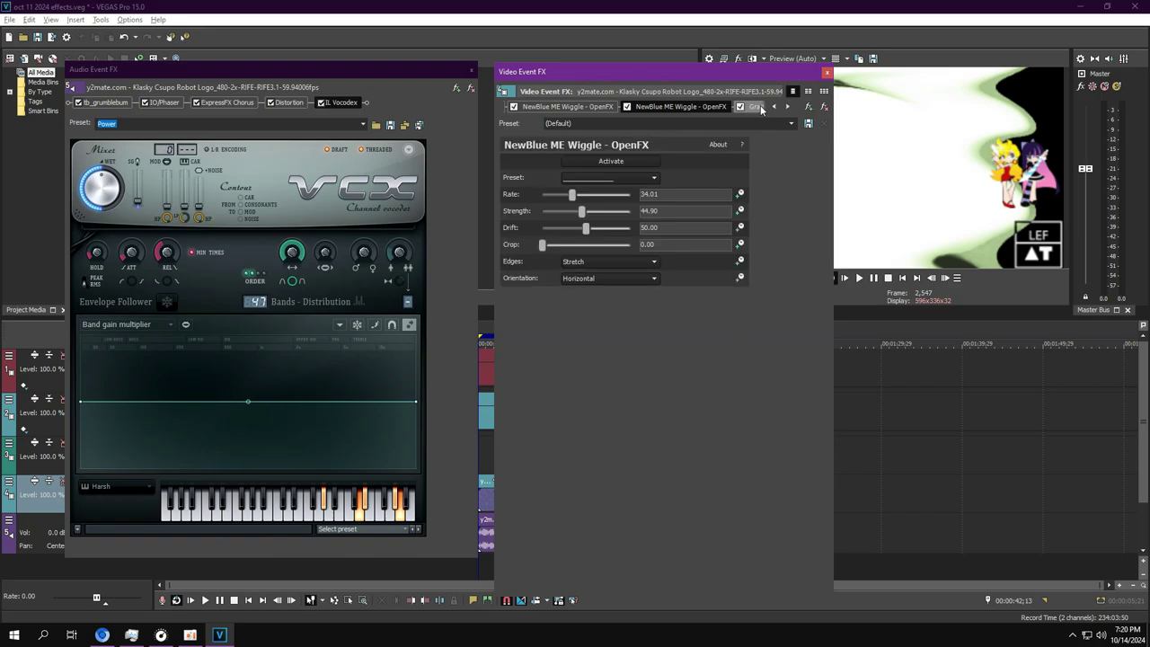
# Inspect each color point of the eighth clip's Gradient Map and close its audio effects window
pyautogui.click(760, 107)
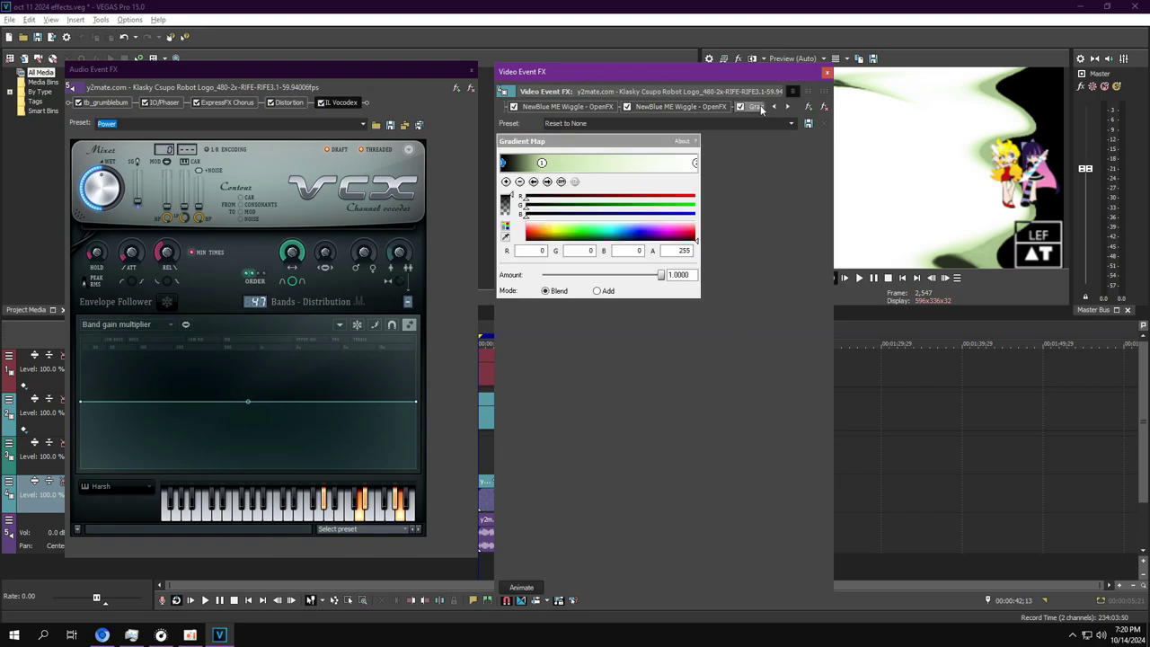
pyautogui.click(545, 183)
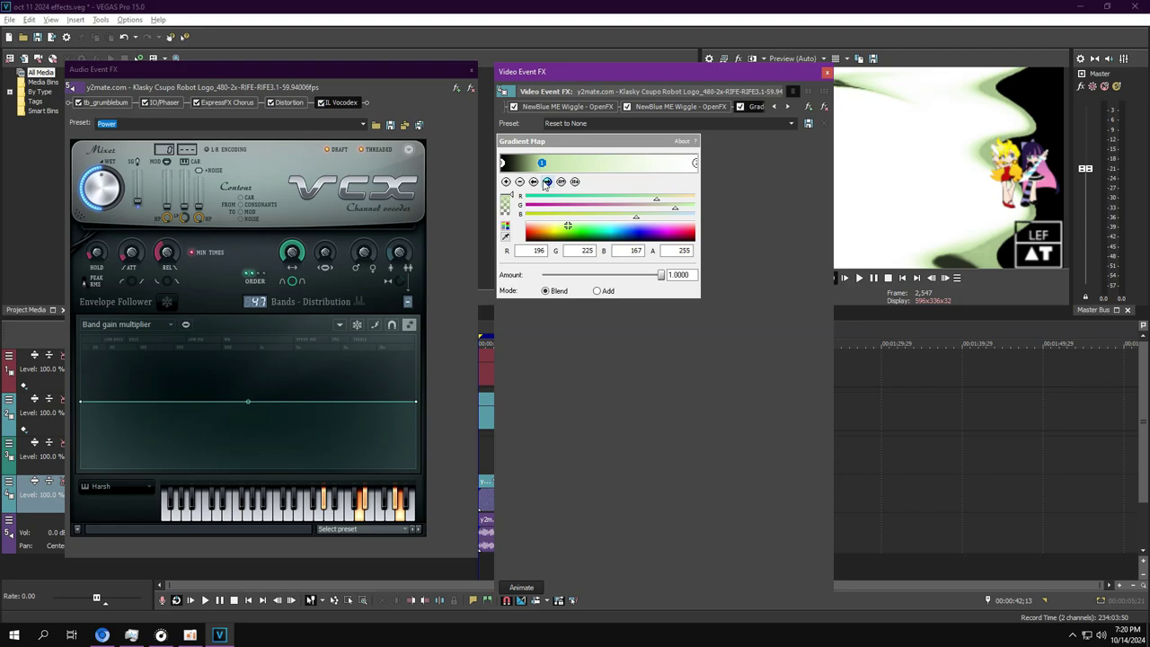
pyautogui.click(545, 182)
pyautogui.click(471, 70)
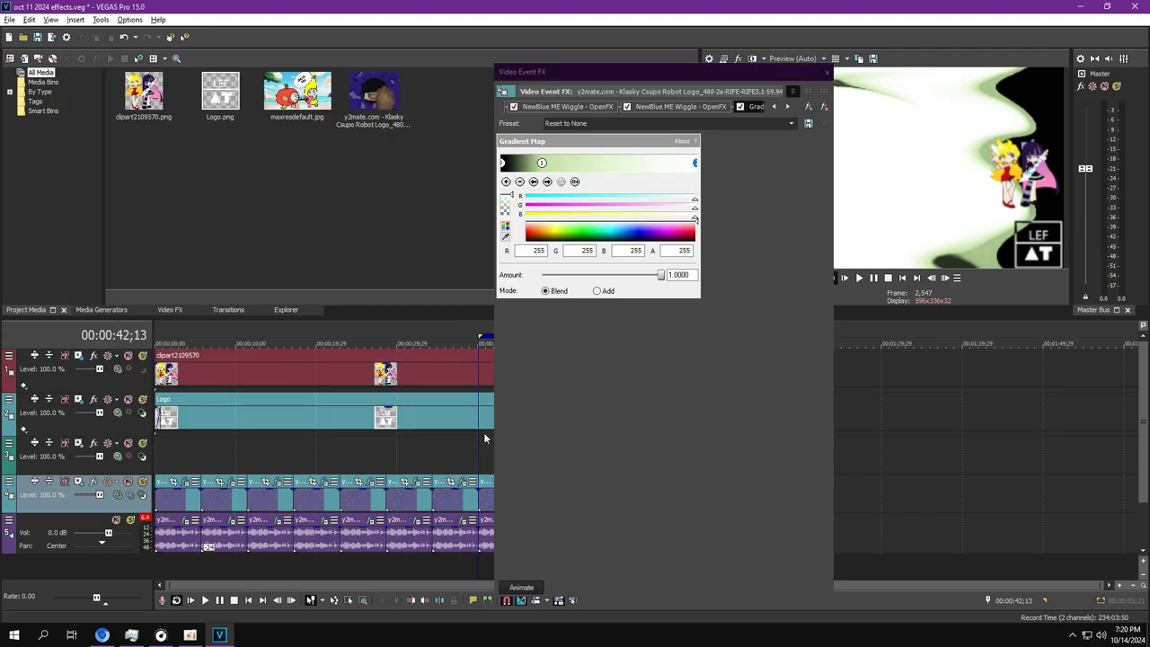
# Reopen the seventh clip's video effects and inspect each Gradient Map color point with the preview cursor placed within that clip
pyautogui.click(464, 485)
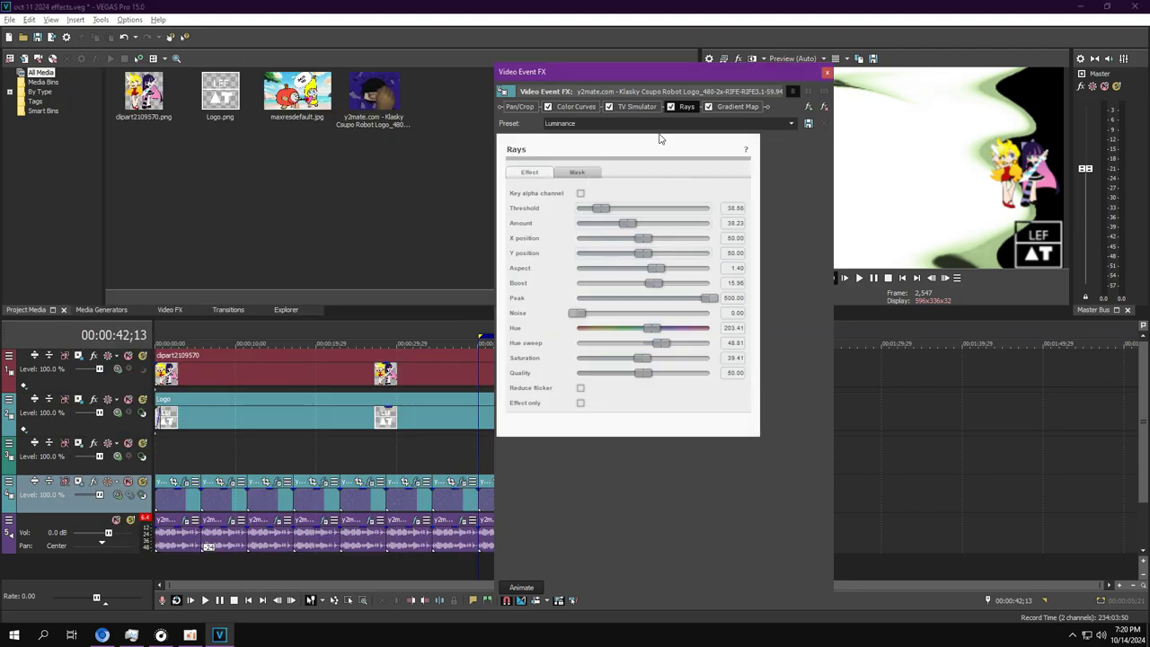
pyautogui.click(761, 105)
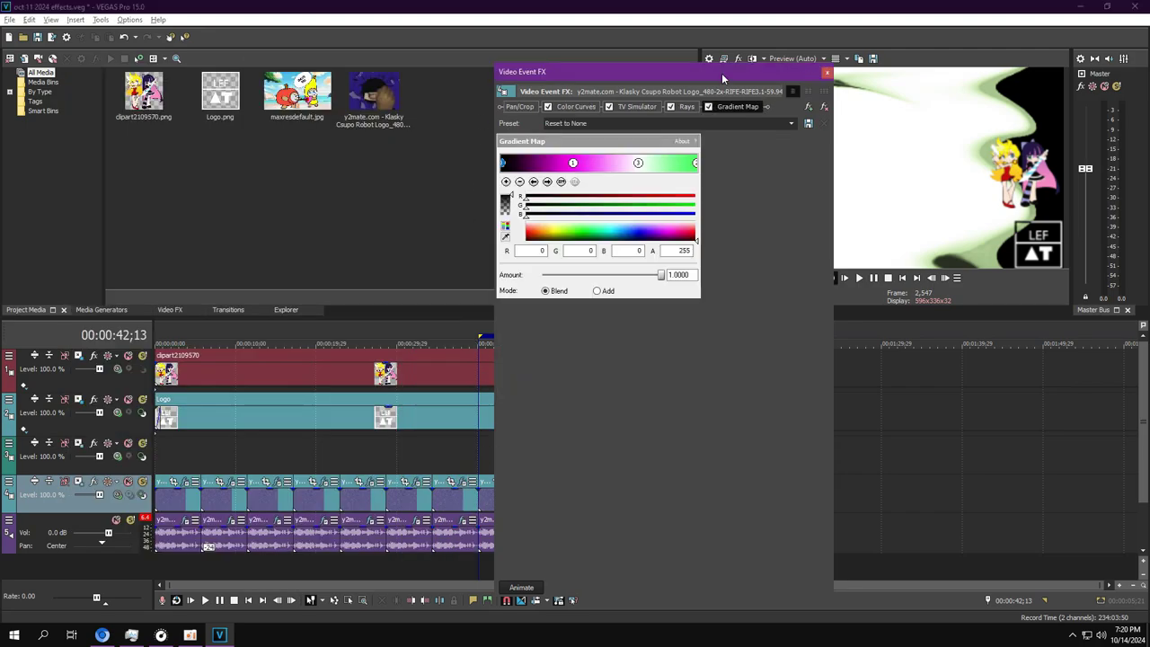
pyautogui.click(547, 181)
pyautogui.moveTo(640, 73); pyautogui.dragTo(196, 70)
pyautogui.click(466, 562)
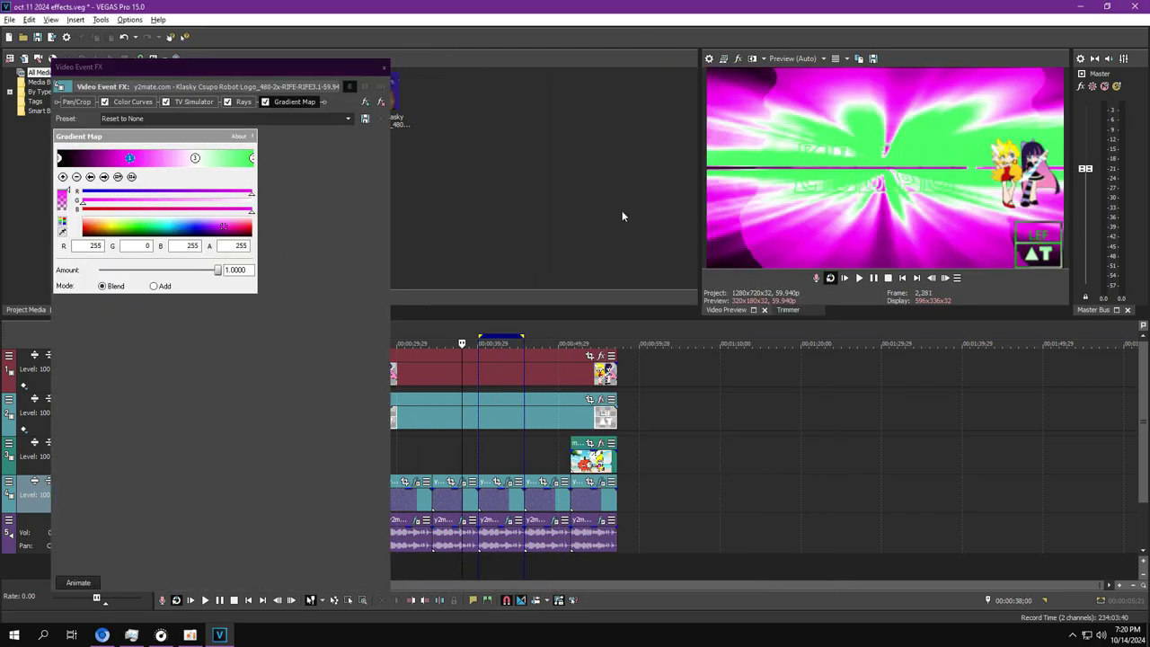
pyautogui.click(195, 158)
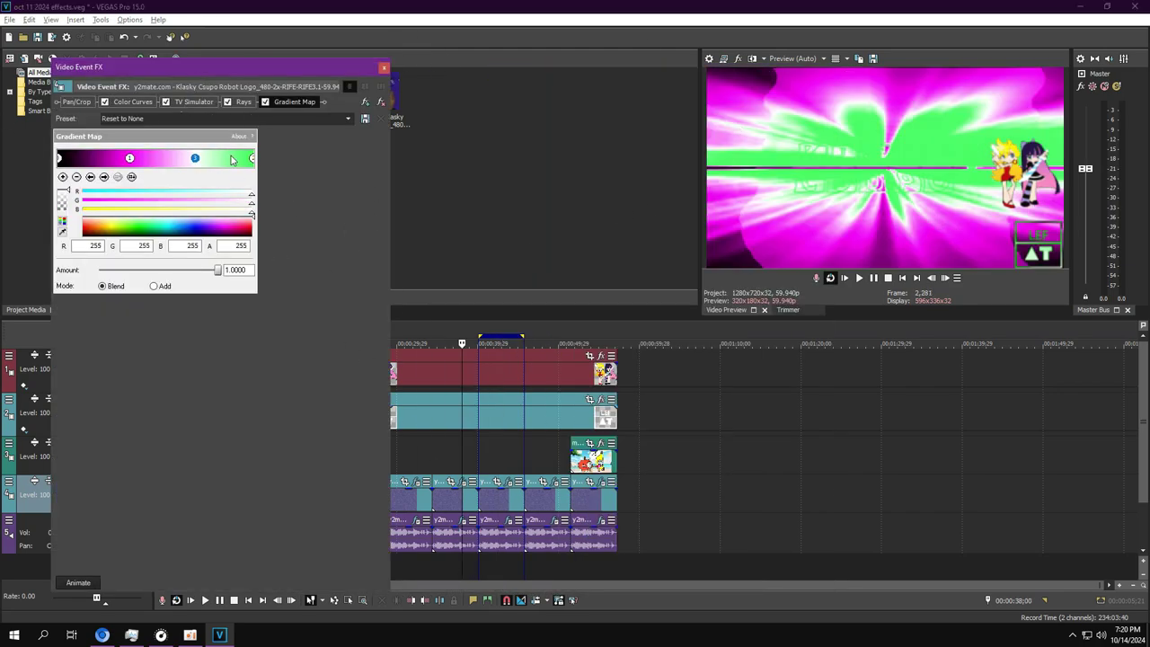
pyautogui.click(252, 159)
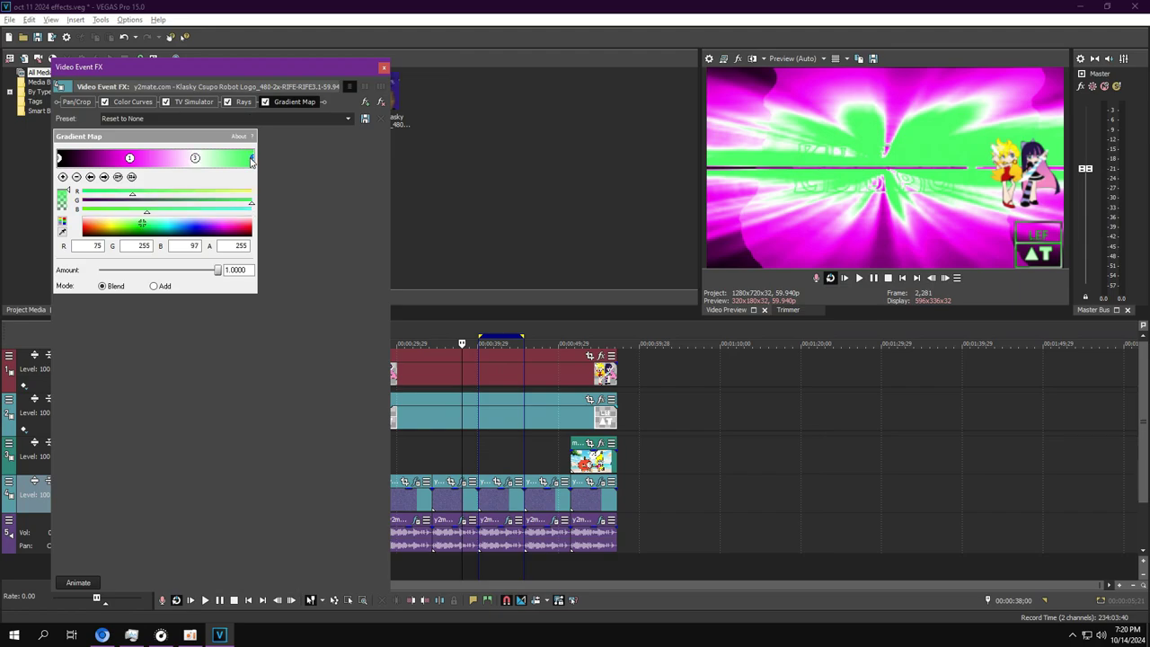
# Play the eighth clip with its IL Vocodex audio effect shown, and close both effects windows
pyautogui.click(488, 569)
pyautogui.press('space')
pyautogui.doubleClick(496, 508)
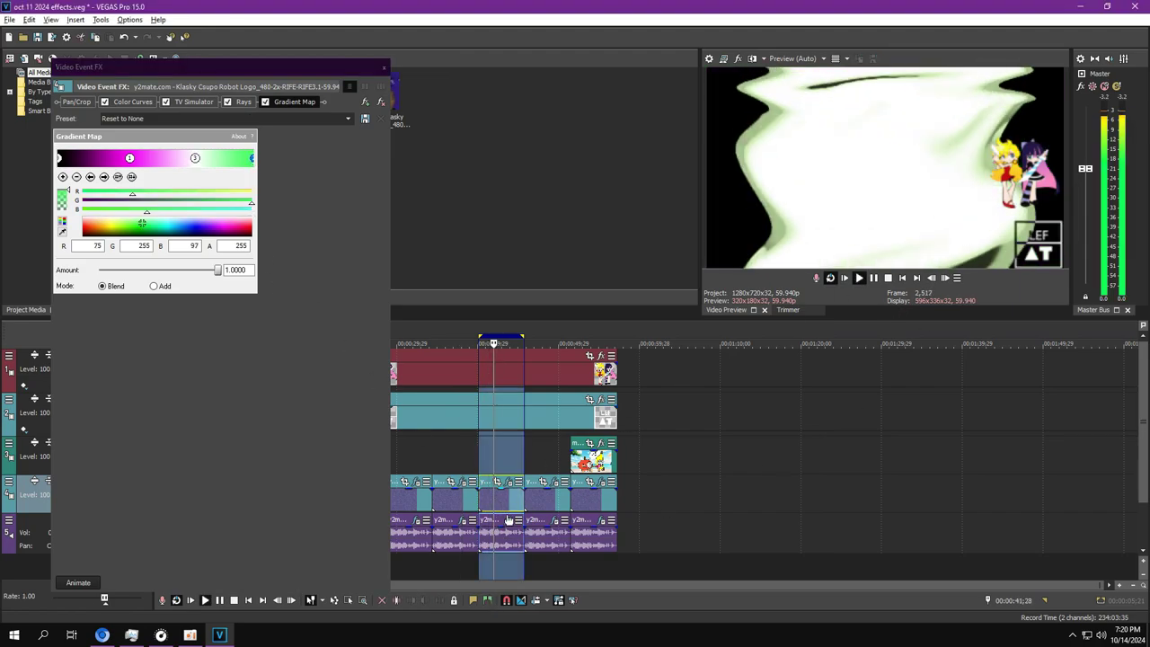
pyautogui.click(508, 520)
pyautogui.click(321, 103)
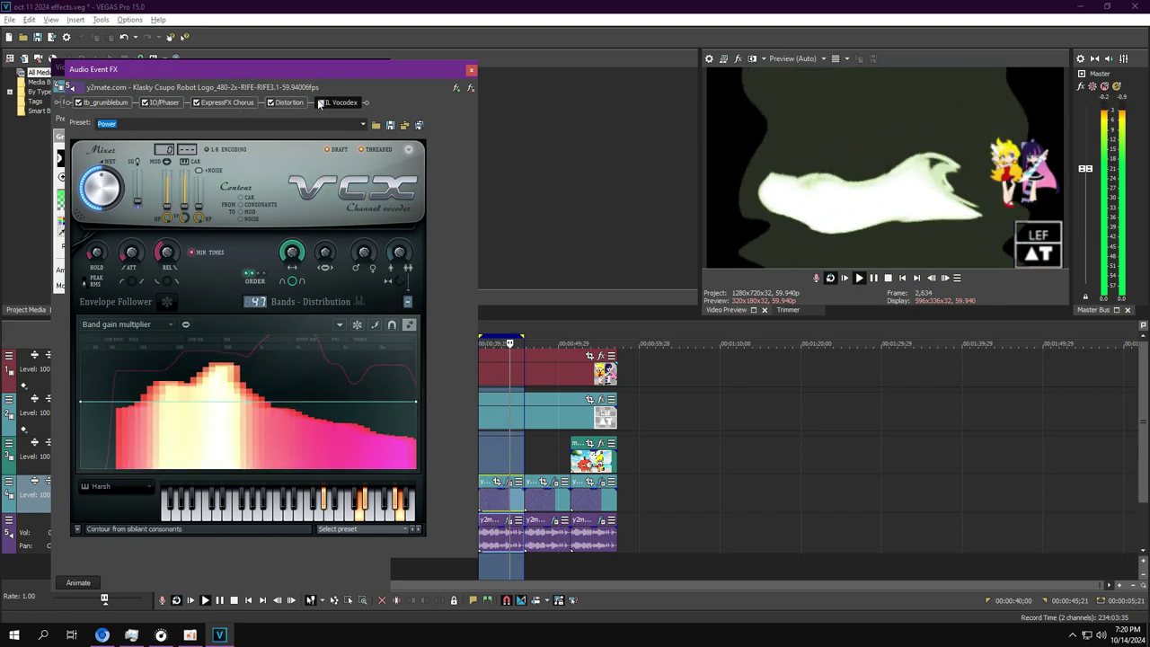
pyautogui.click(471, 70)
pyautogui.click(383, 69)
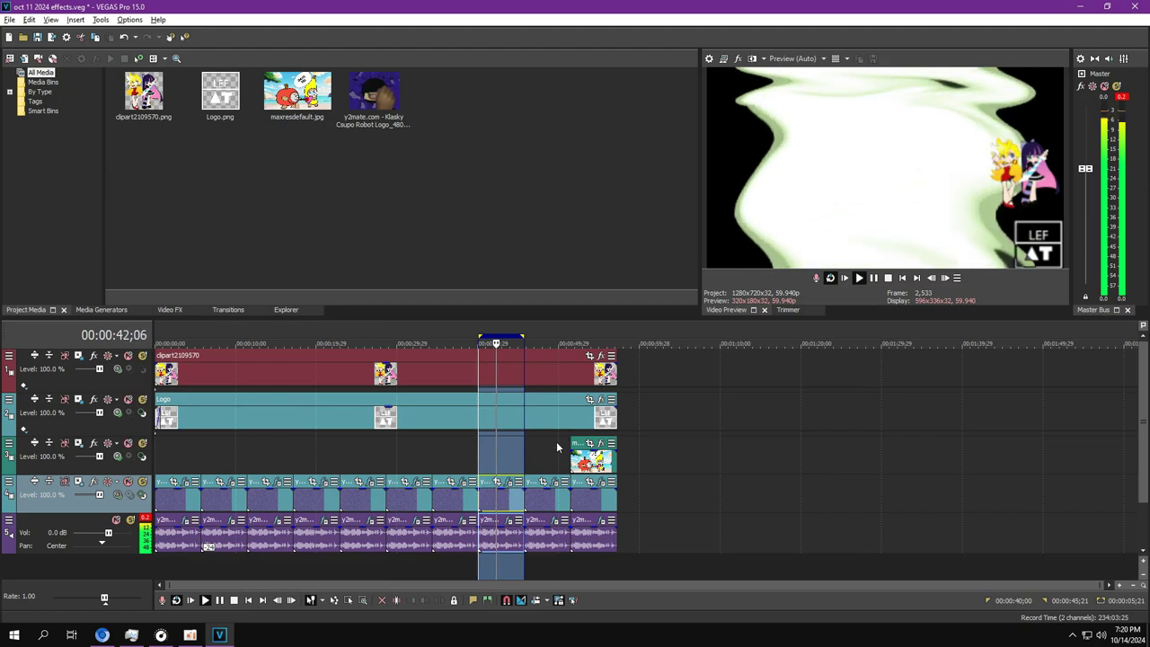
# Select the ninth clip and pause within it, showing its Gradient Map and IO/Phaser effects before closing both windows
pyautogui.doubleClick(549, 503)
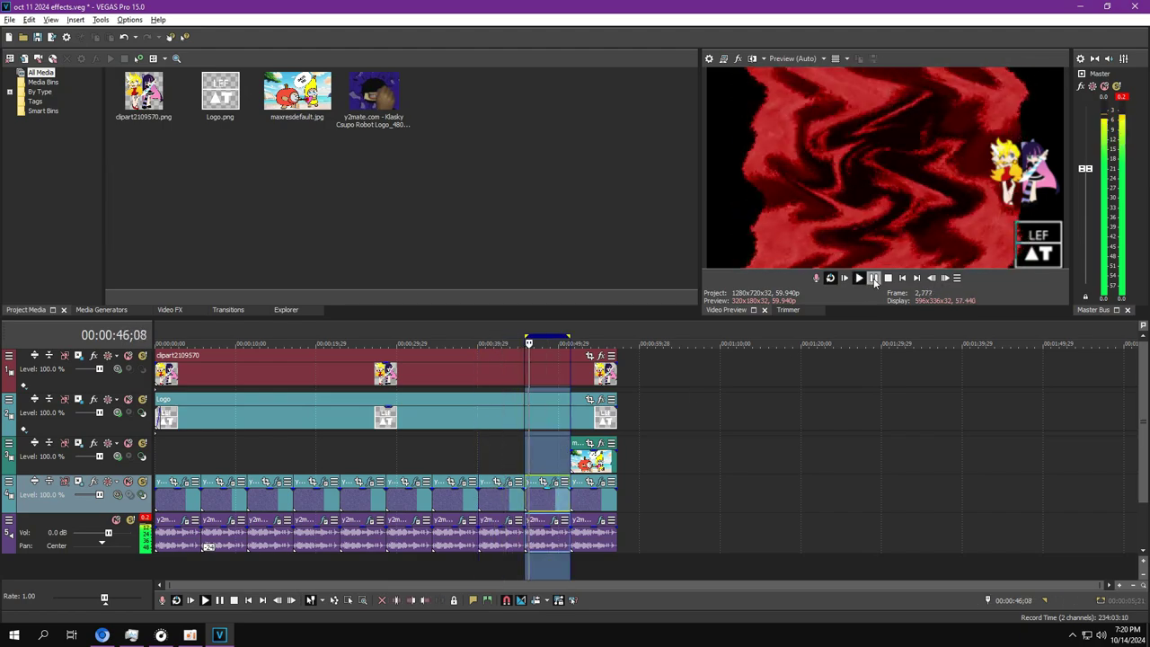
pyautogui.click(875, 277)
pyautogui.click(545, 554)
pyautogui.click(554, 469)
pyautogui.click(555, 482)
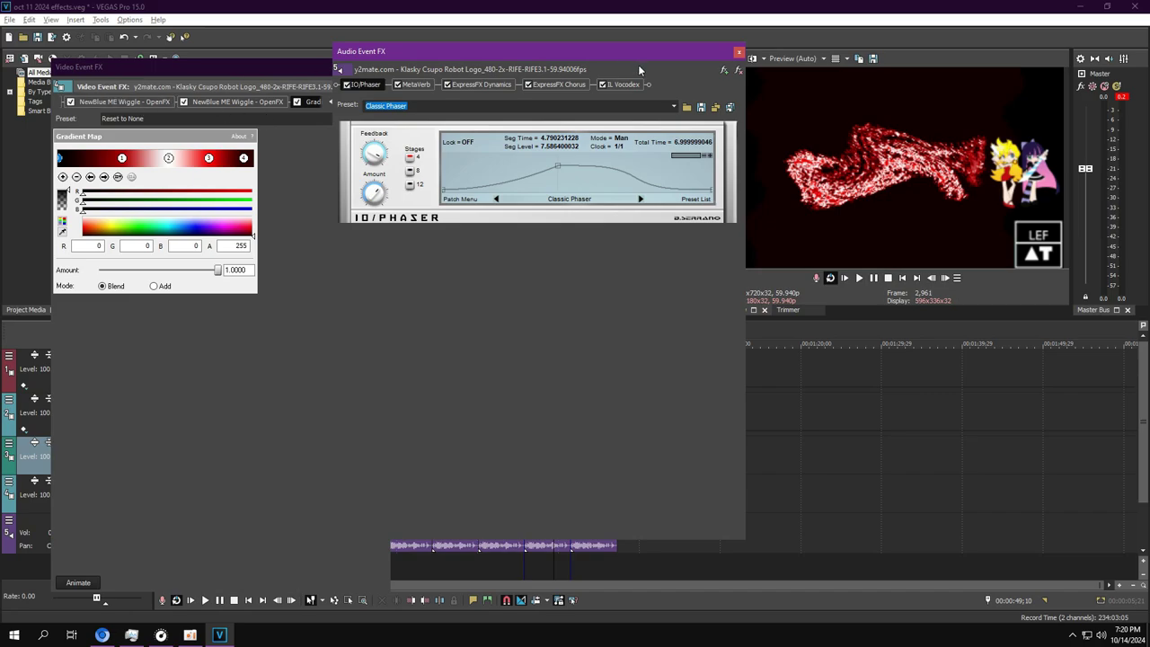
pyautogui.click(739, 52)
pyautogui.click(383, 72)
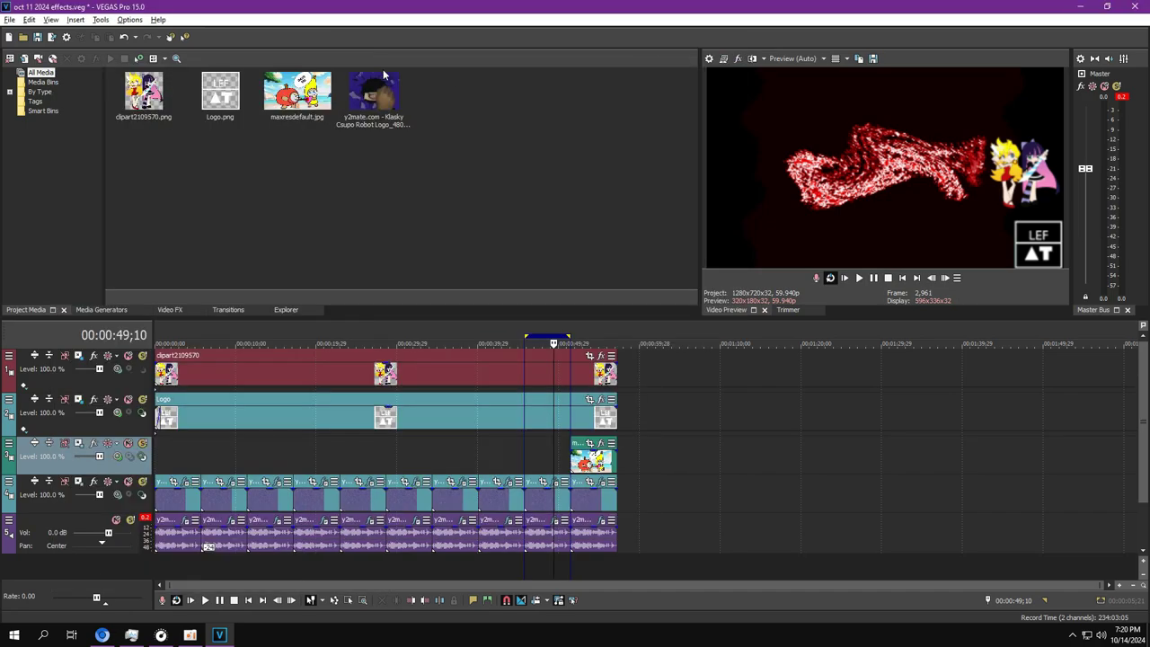
# Open the tenth clip's effects windows and review its S_WarpWaves video effect and its Orange Vocoder and 4orm-VST-R audio effects
pyautogui.click(607, 512)
pyautogui.doubleClick(588, 500)
pyautogui.click(591, 573)
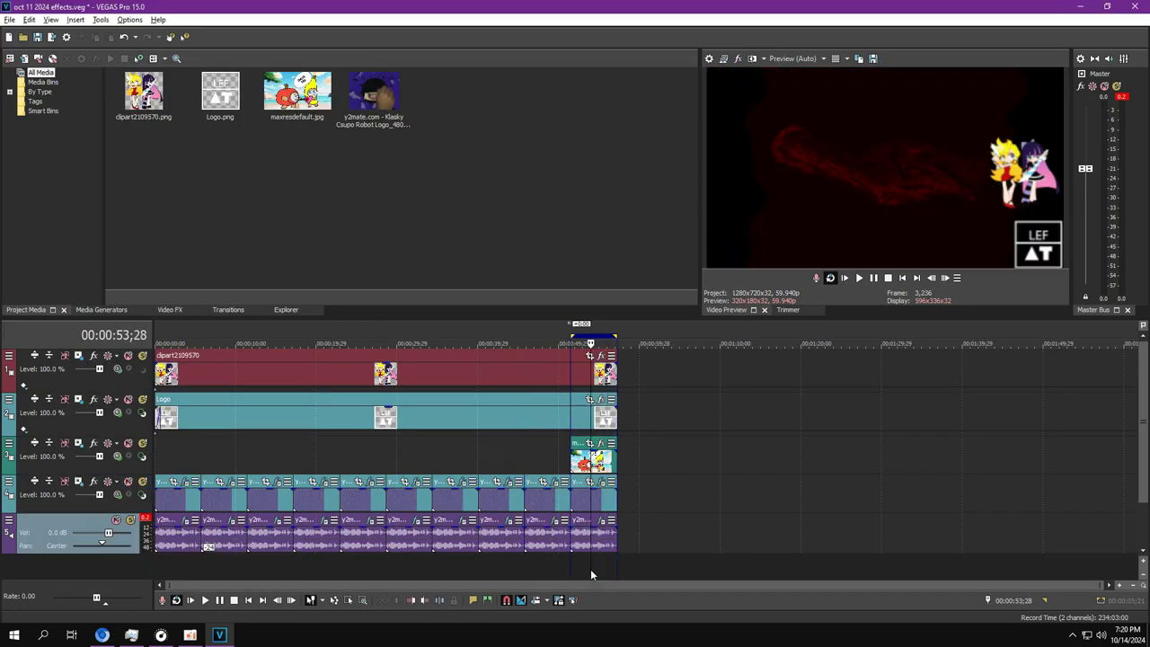
pyautogui.click(601, 481)
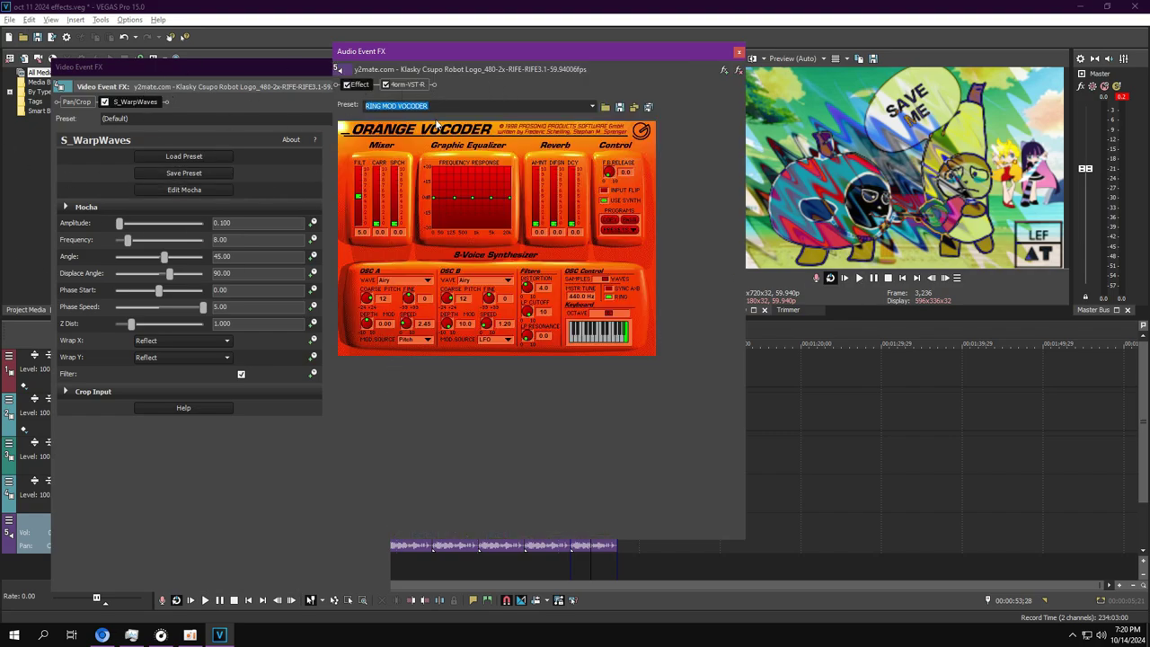
pyautogui.click(446, 107)
pyautogui.click(399, 87)
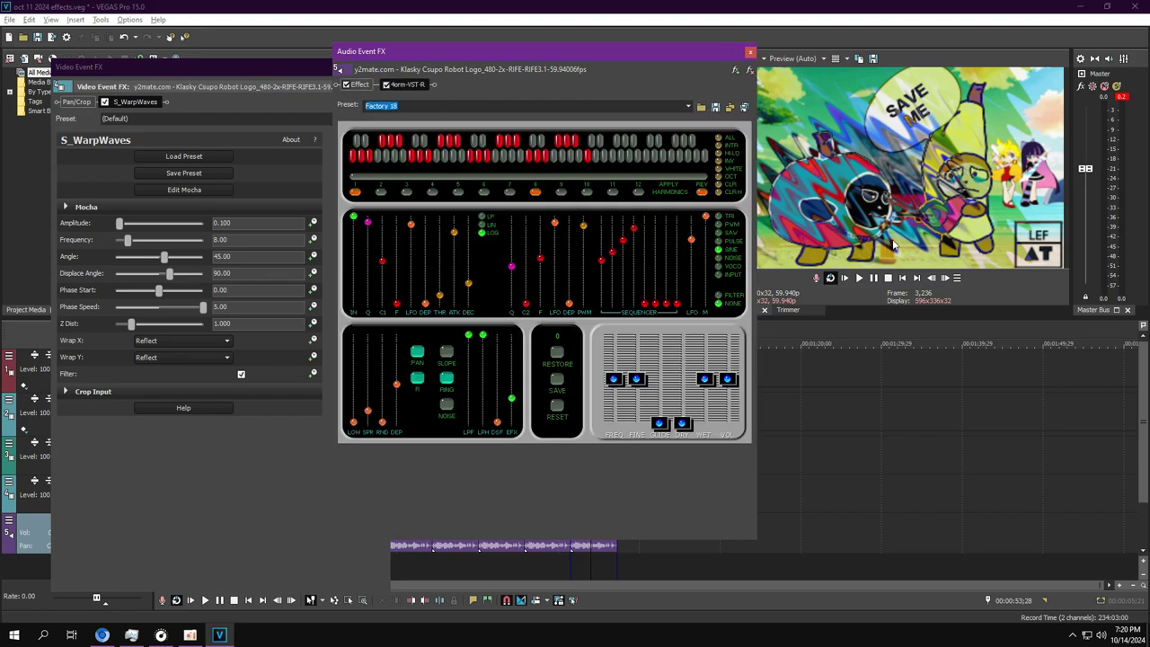
# Play the tenth clip and close its audio and video effects windows
pyautogui.click(860, 279)
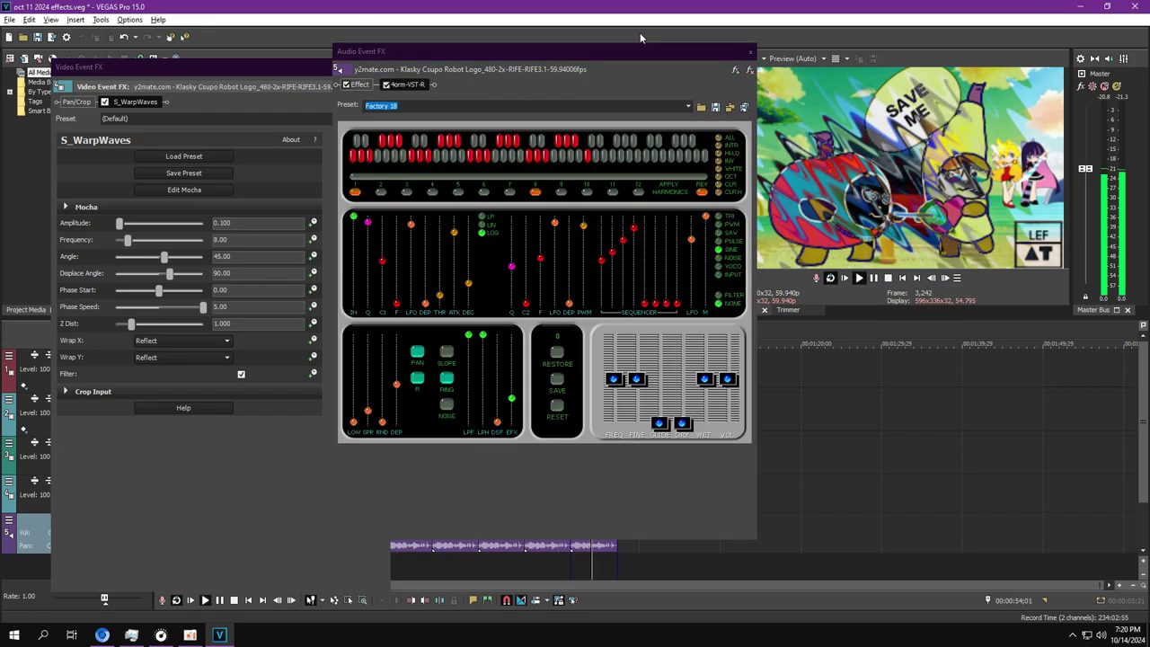
pyautogui.click(750, 51)
pyautogui.click(384, 66)
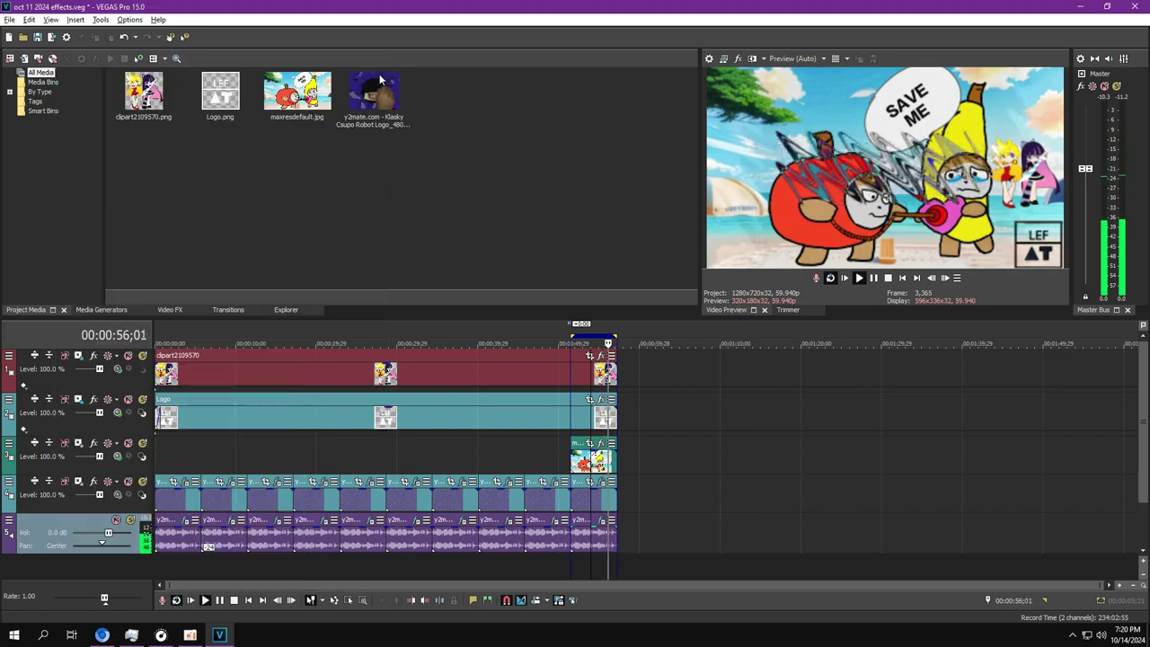
# Select the track holding the maxresdefault.jpg picture and check its header controls
pyautogui.click(117, 461)
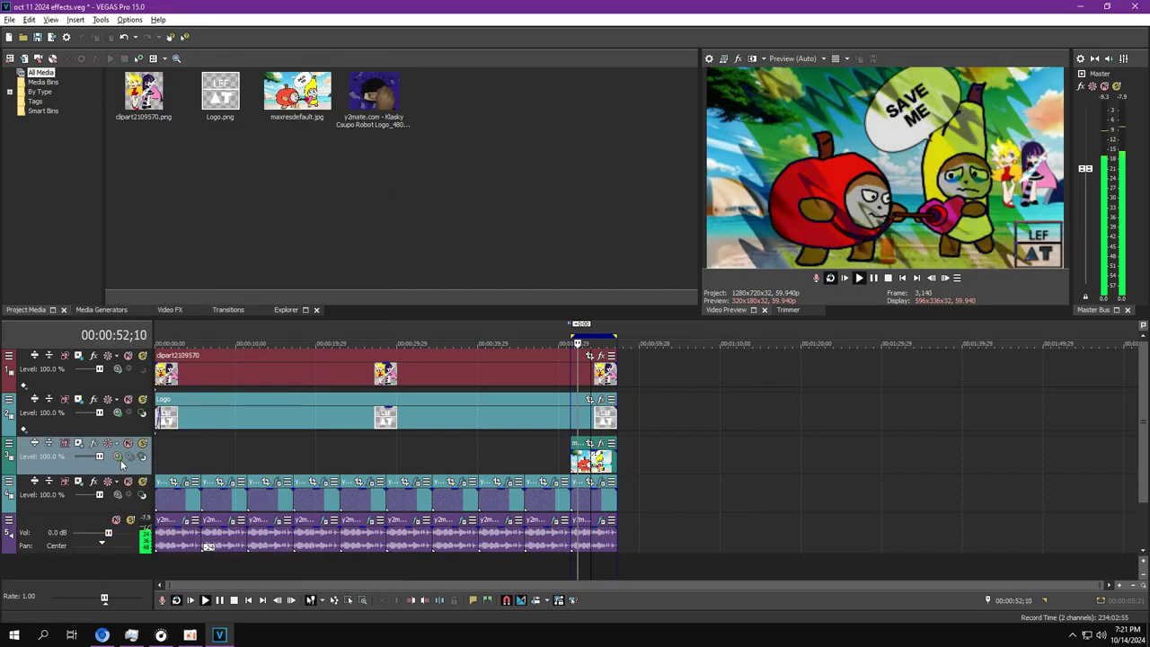
pyautogui.click(119, 458)
pyautogui.click(144, 442)
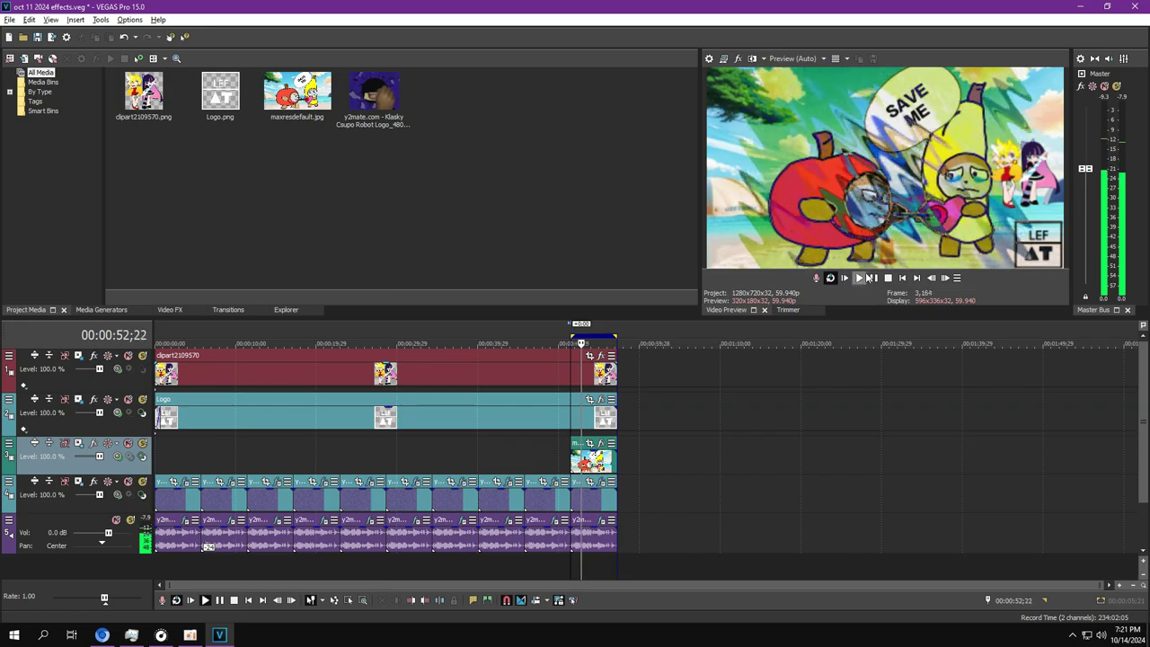
# Switch to the web browser and open the "SAVE ME" picture from the "apple cat rescues banana cat" image results
pyautogui.click(102, 635)
pyautogui.click(164, 139)
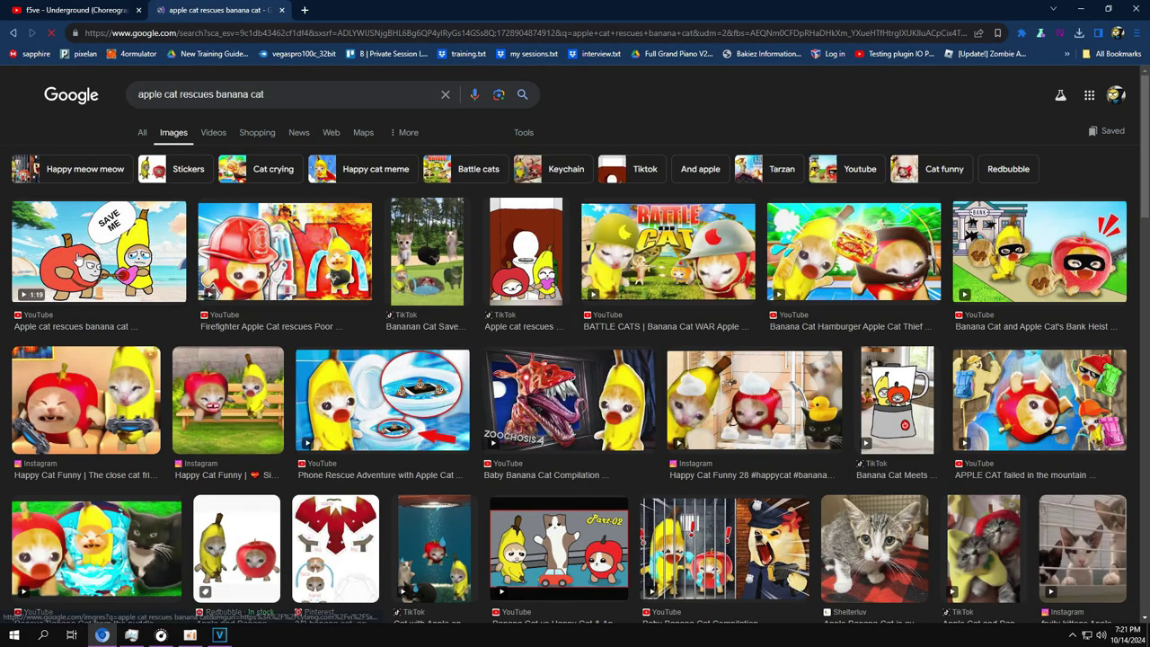
pyautogui.click(99, 252)
pyautogui.rightClick(692, 327)
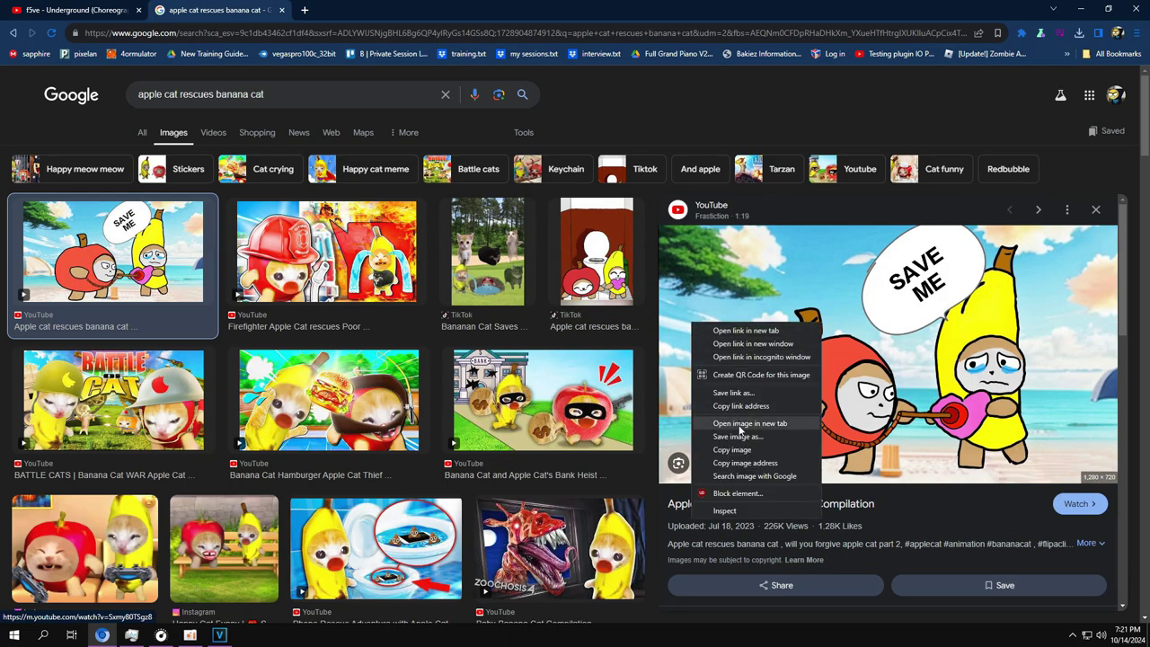
pyautogui.click(649, 111)
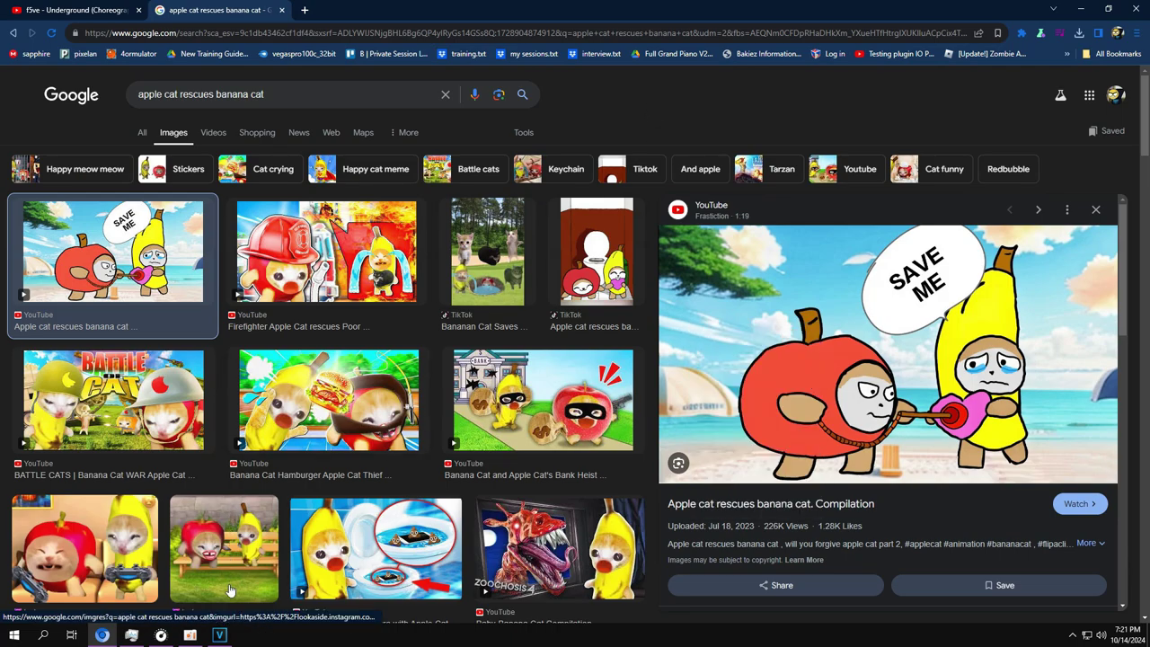
# Switch back to VEGAS Pro to play part of the tenth clip, and bring up the oCam recorder
pyautogui.click(220, 636)
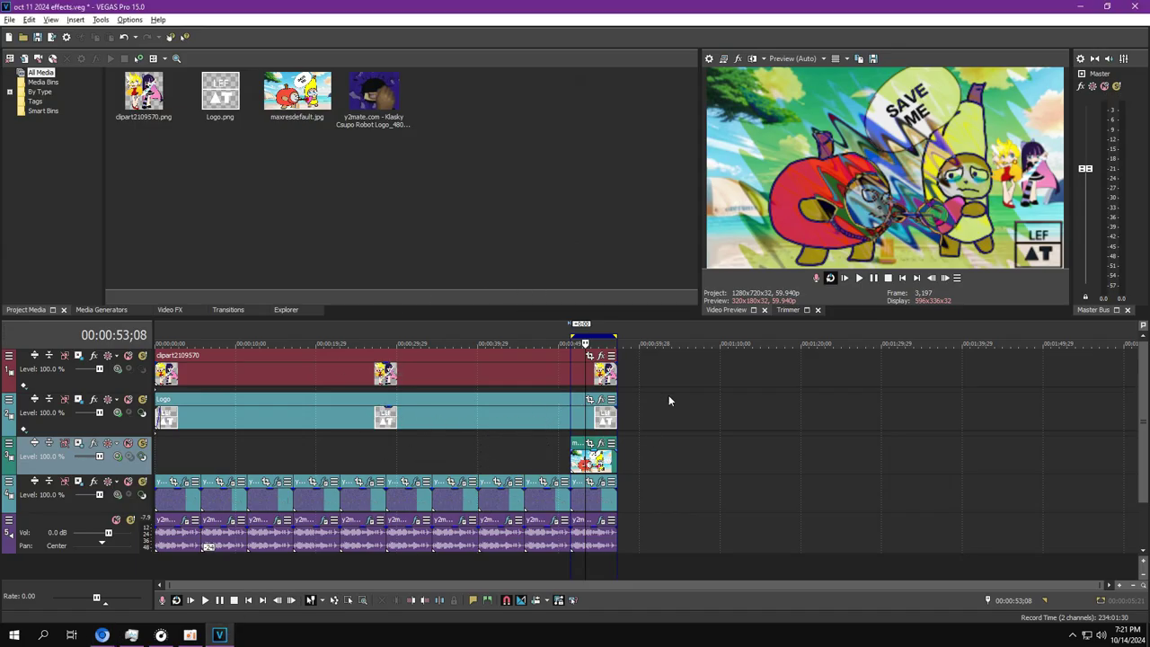
pyautogui.press('space')
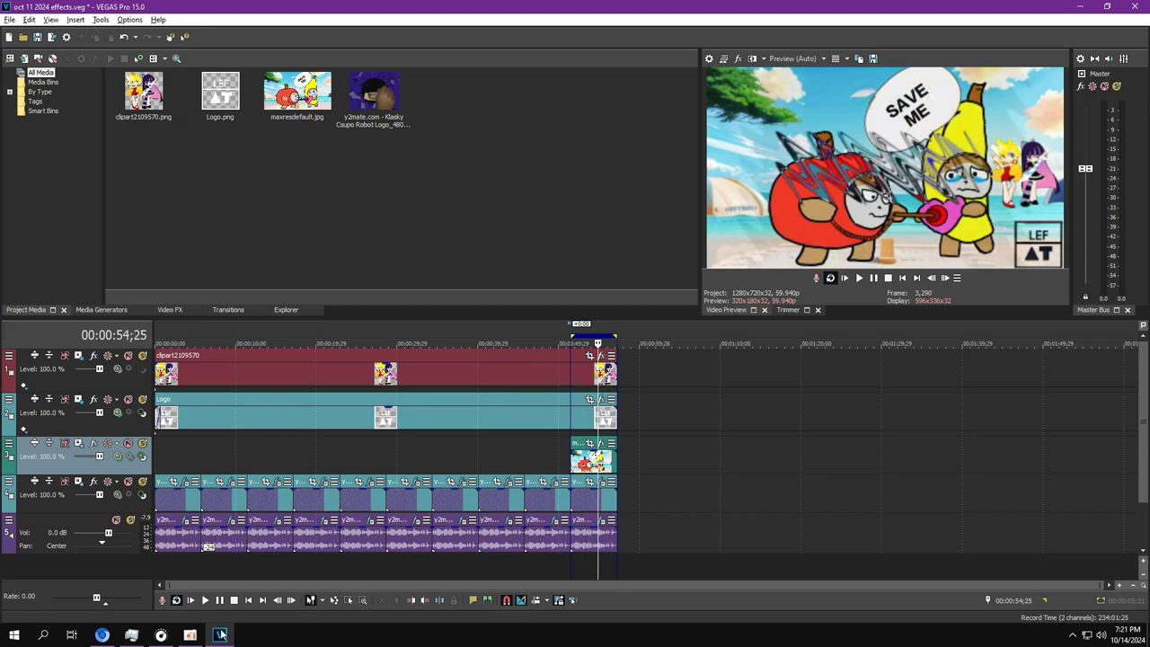
pyautogui.click(189, 635)
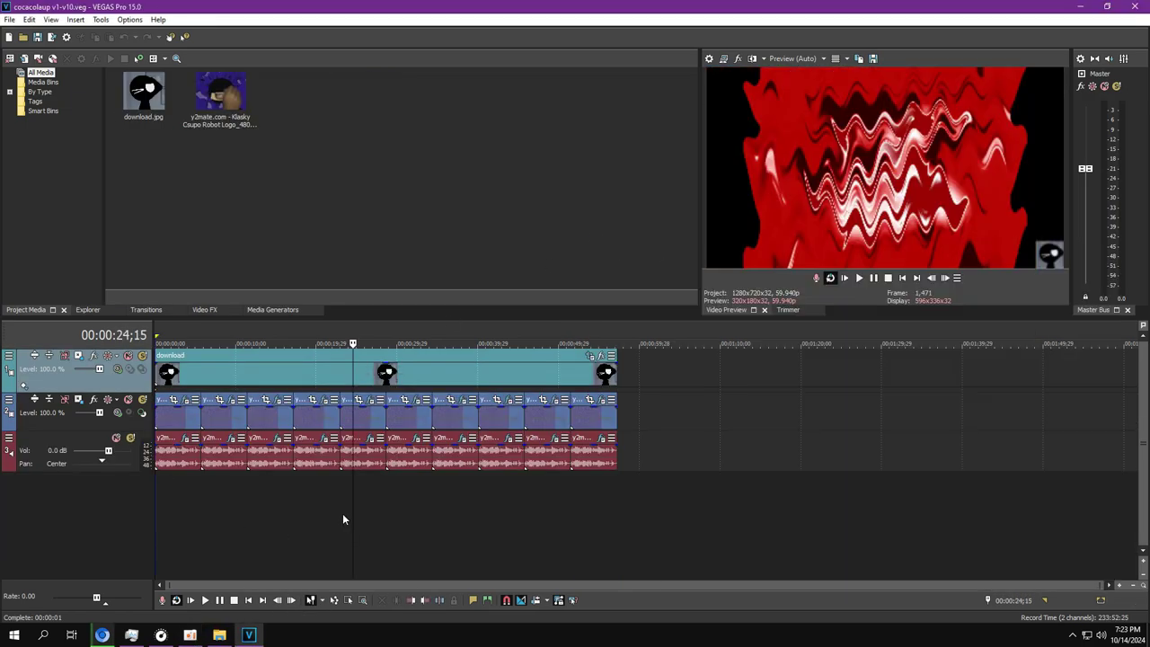
# Show the fifth clip's video effects and audio effects windows side by side
pyautogui.doubleClick(373, 420)
pyautogui.click(357, 413)
pyautogui.click(369, 400)
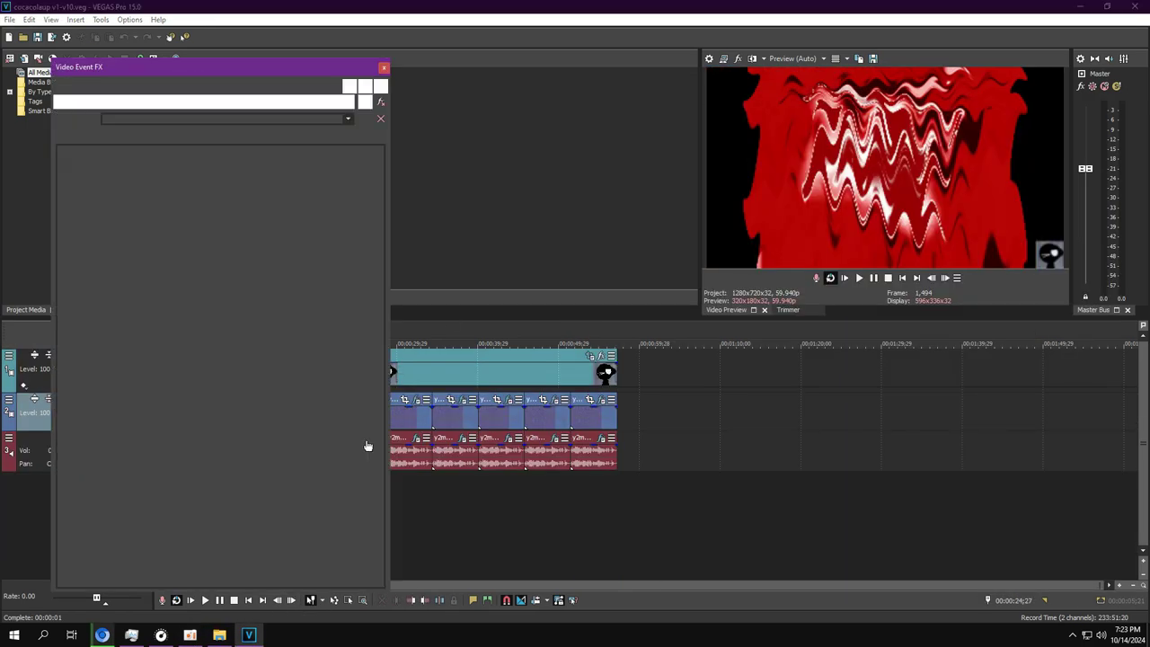
pyautogui.click(384, 67)
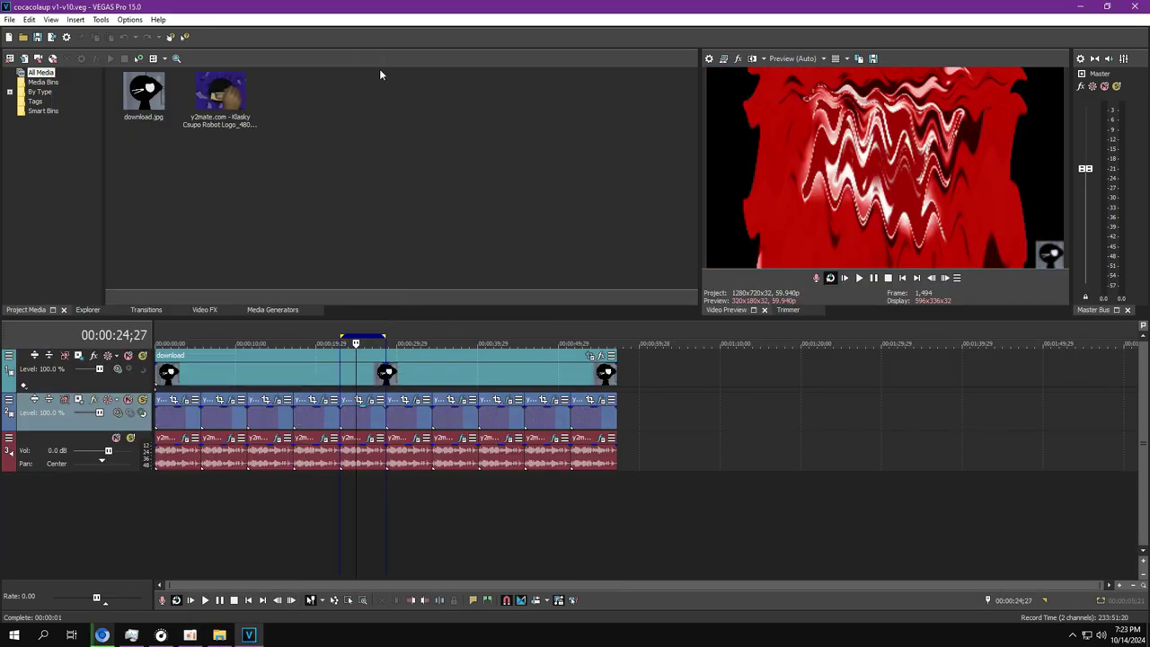
pyautogui.click(372, 403)
pyautogui.moveTo(260, 61); pyautogui.dragTo(680, 37)
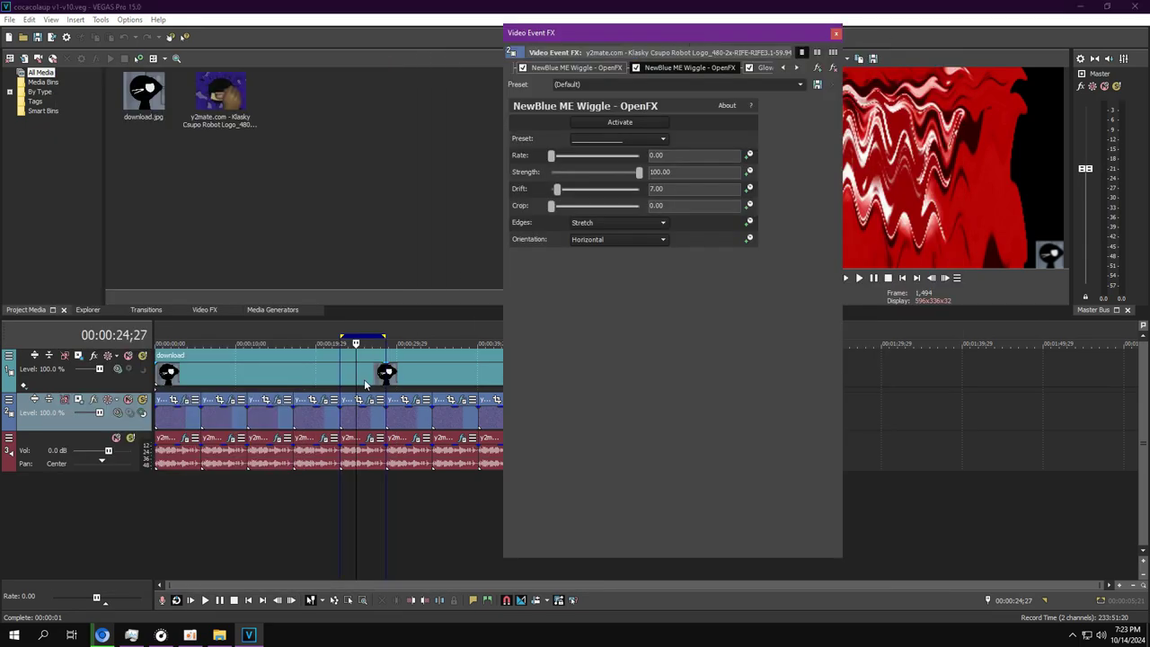
pyautogui.click(370, 441)
pyautogui.moveTo(495, 55); pyautogui.dragTo(217, 58)
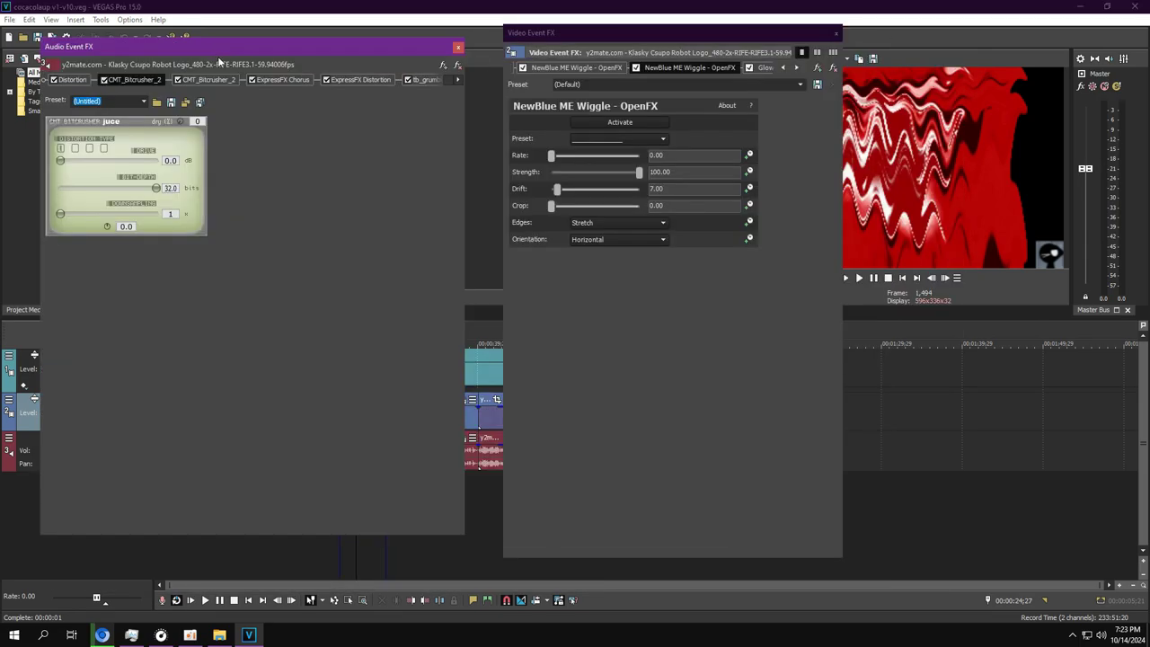
# Examine the fifth clip's Distortion, both CMT_Bitcrusher_2 and ExpressFX Chorus audio effect settings
pyautogui.click(73, 80)
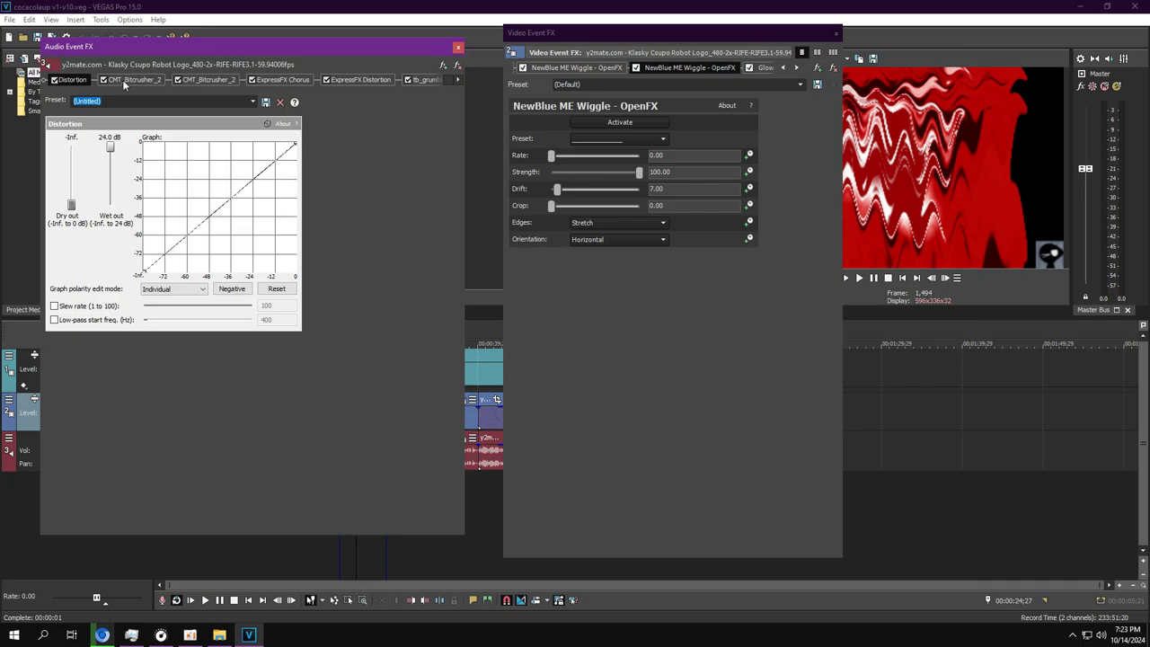
pyautogui.click(130, 80)
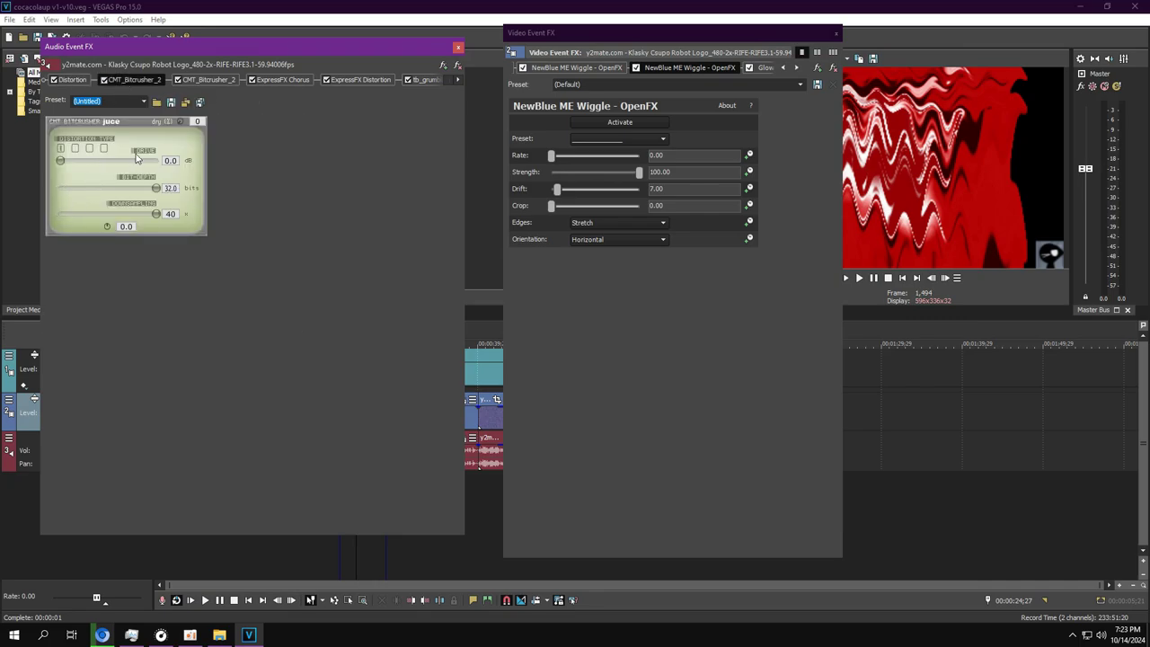
pyautogui.click(204, 80)
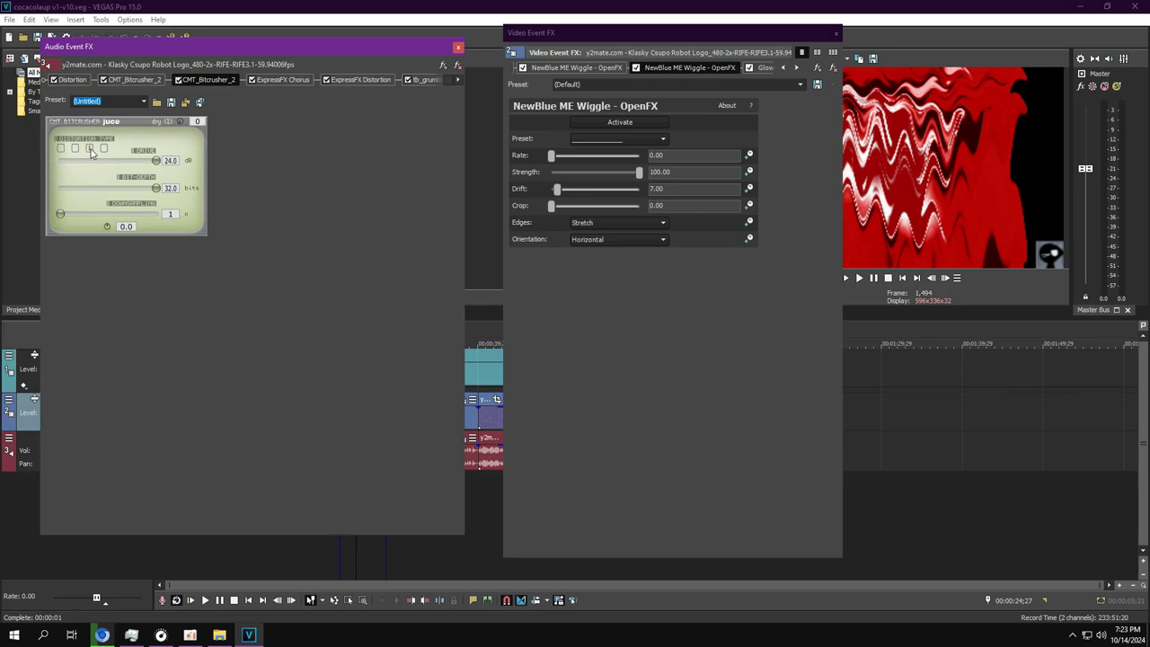
pyautogui.click(278, 80)
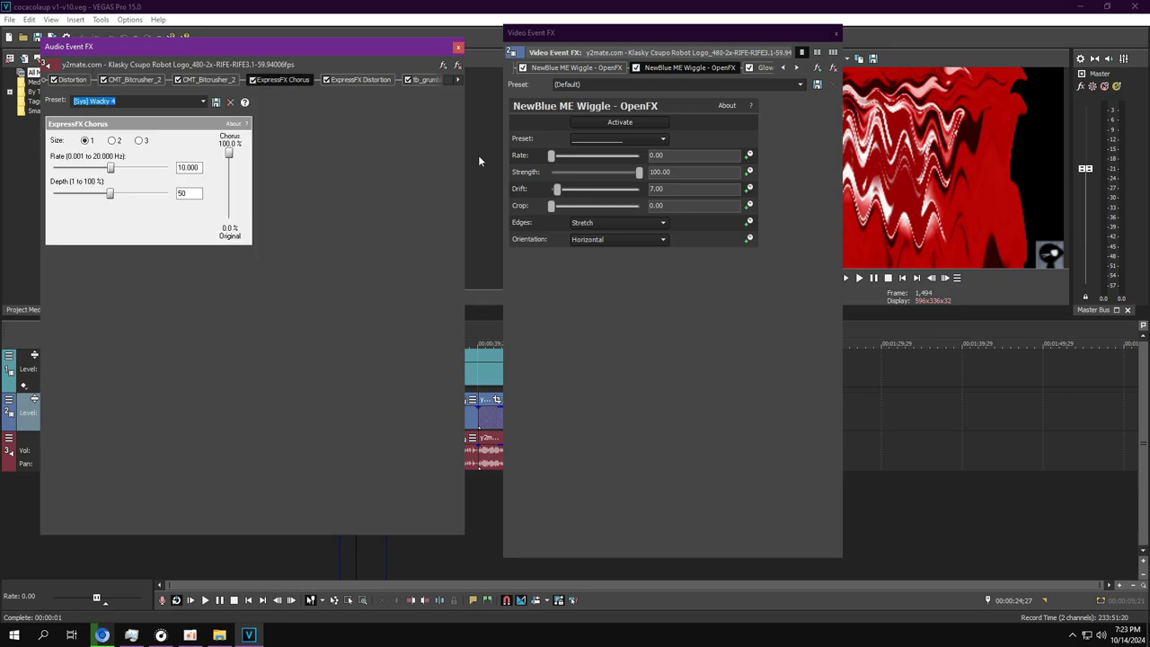
# Examine the fifth clip's ExpressFX Distortion, tb_grumblebum, IO/Phaser and IL Vocodex audio effect settings
pyautogui.click(459, 80)
pyautogui.click(294, 81)
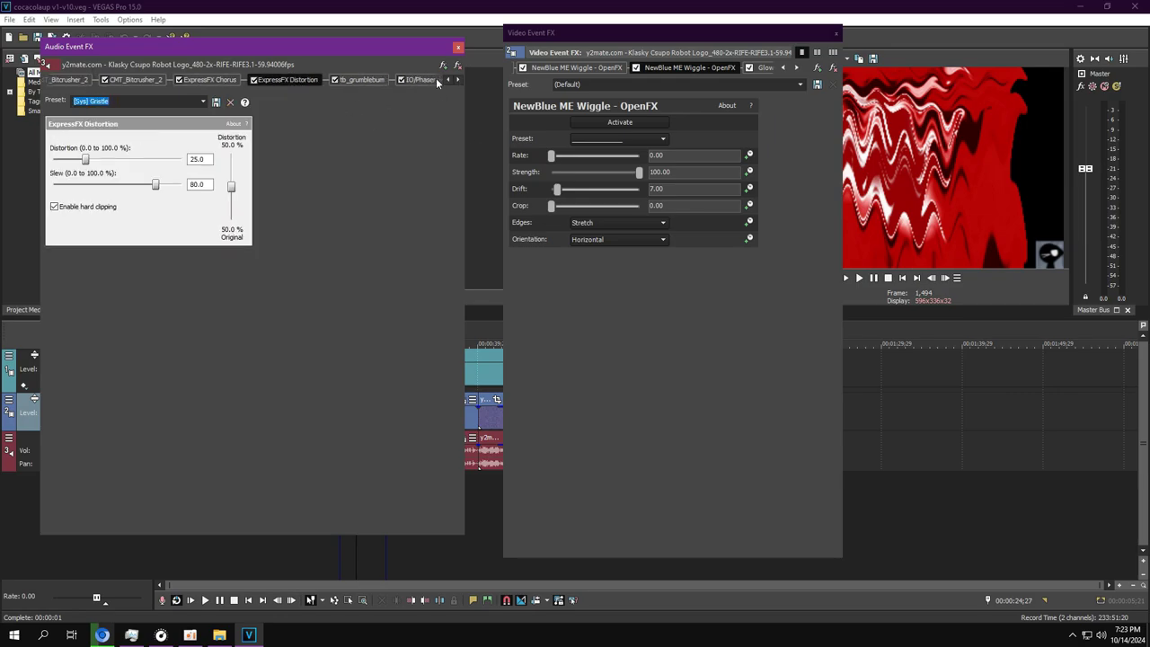
pyautogui.click(457, 81)
pyautogui.click(324, 80)
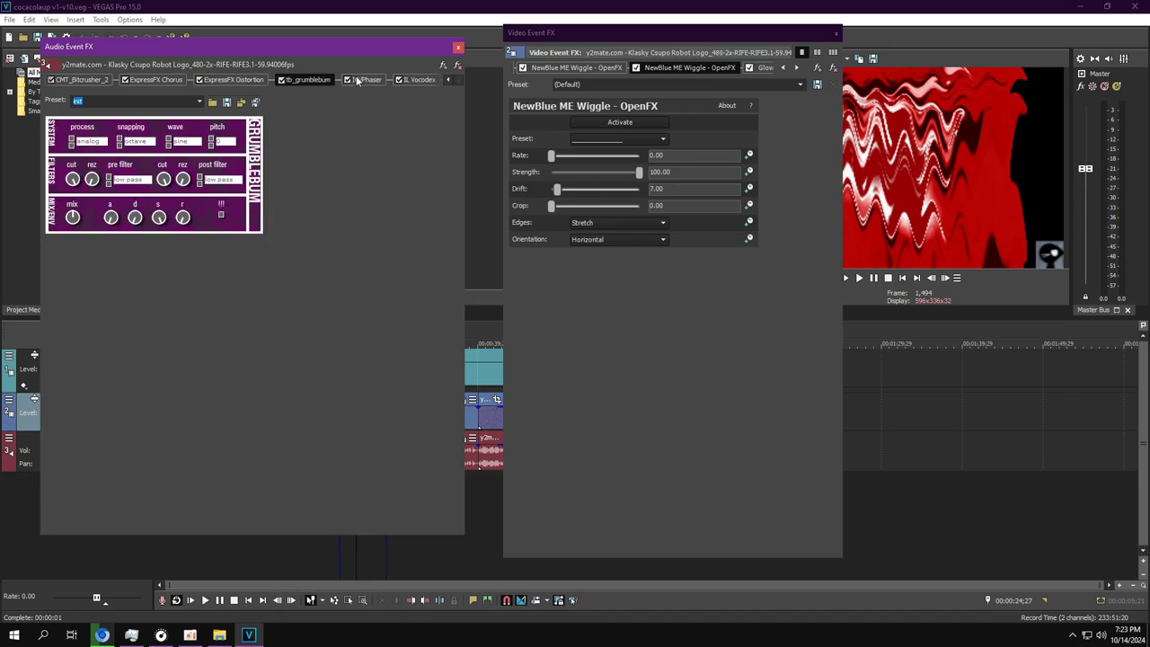
pyautogui.click(363, 81)
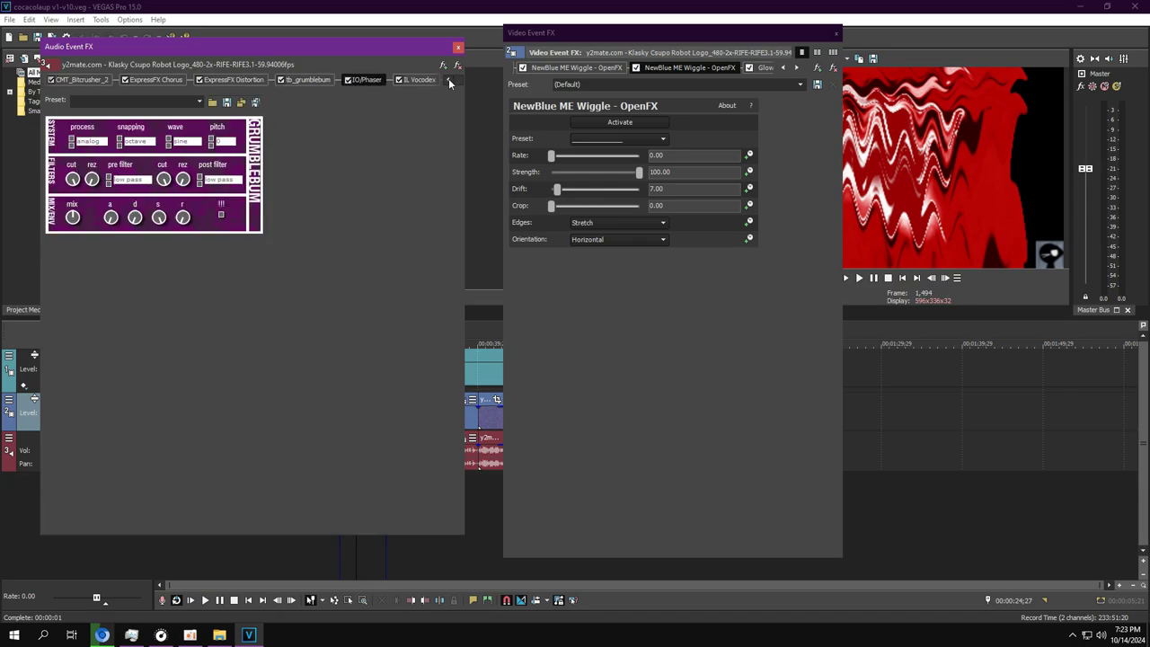
pyautogui.click(416, 81)
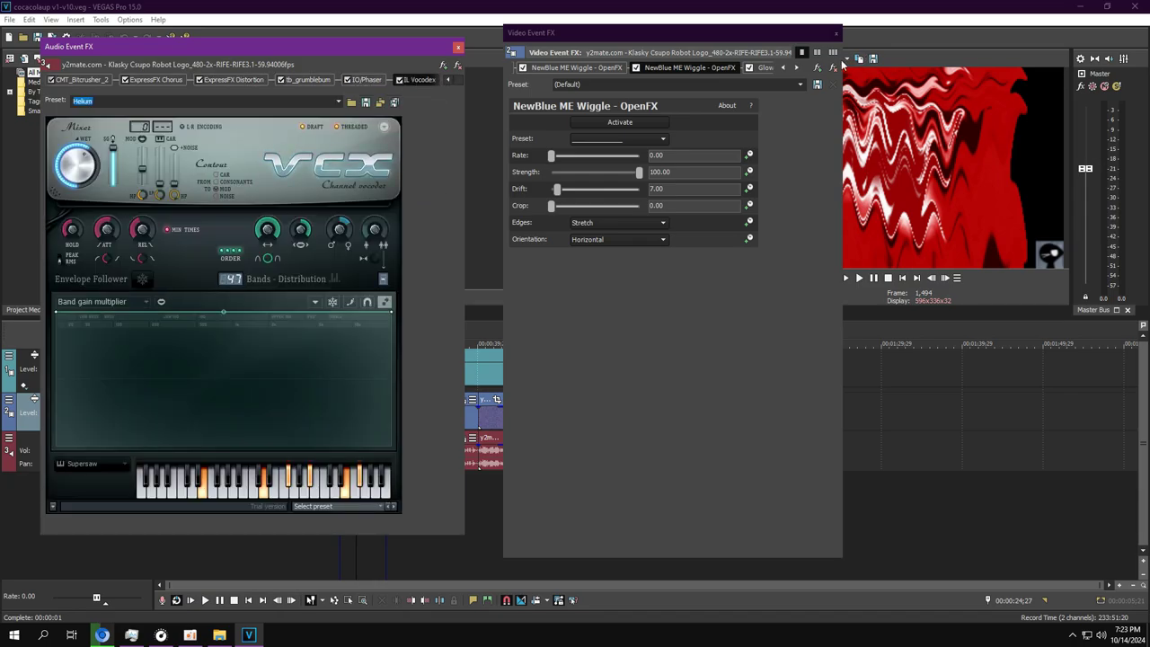
# Examine the fifth clip's video effects in chain order, from the NewBlue ME Wiggle instances through Glow to Gradient Map
pyautogui.click(784, 67)
pyautogui.click(643, 68)
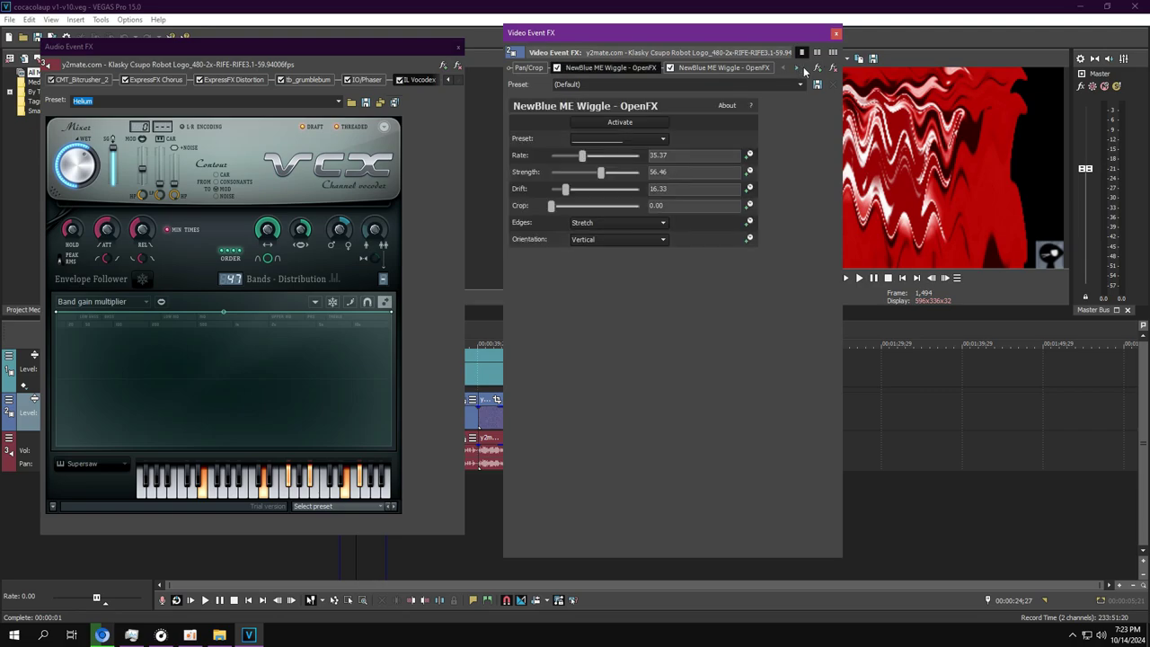
pyautogui.click(762, 68)
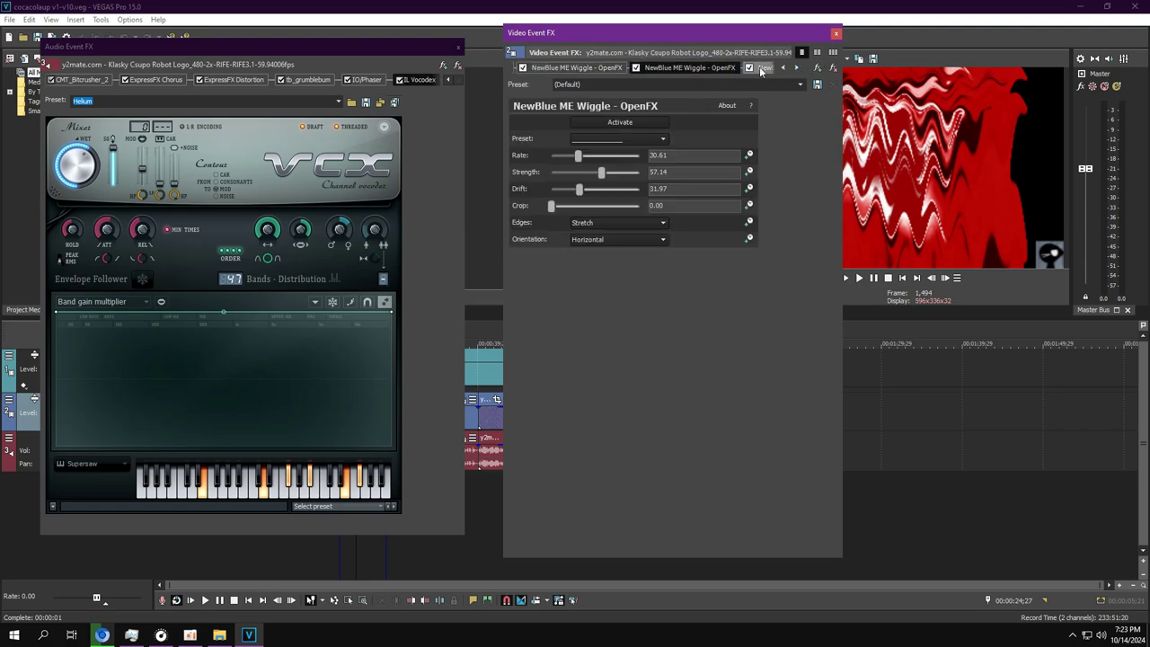
pyautogui.click(762, 68)
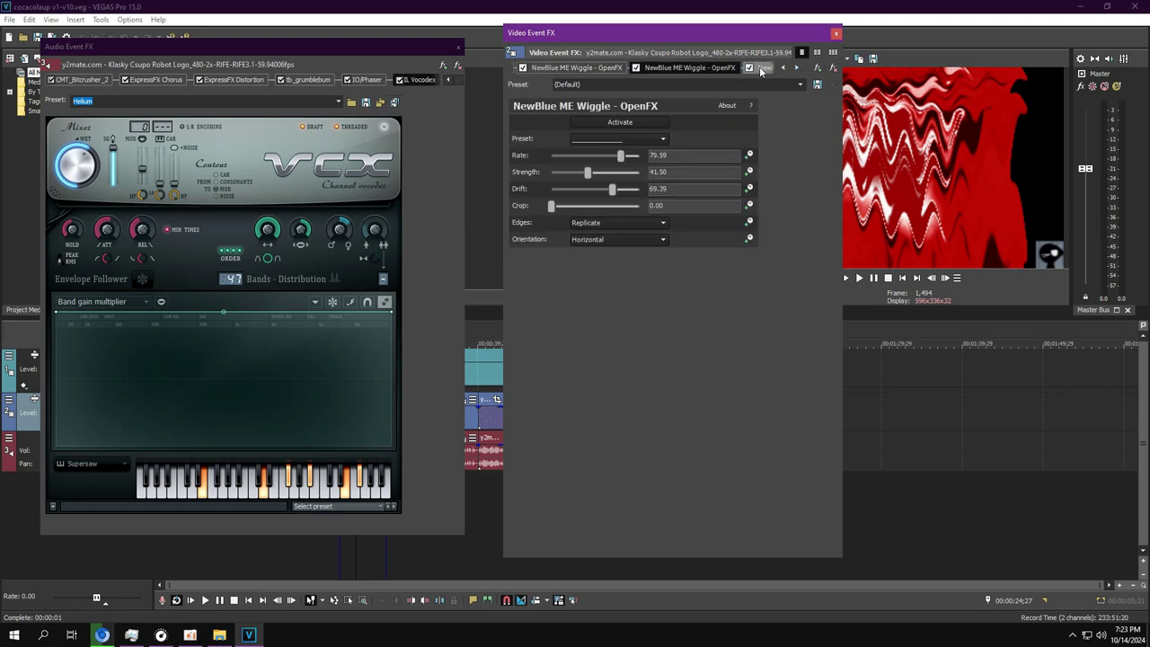
pyautogui.click(761, 68)
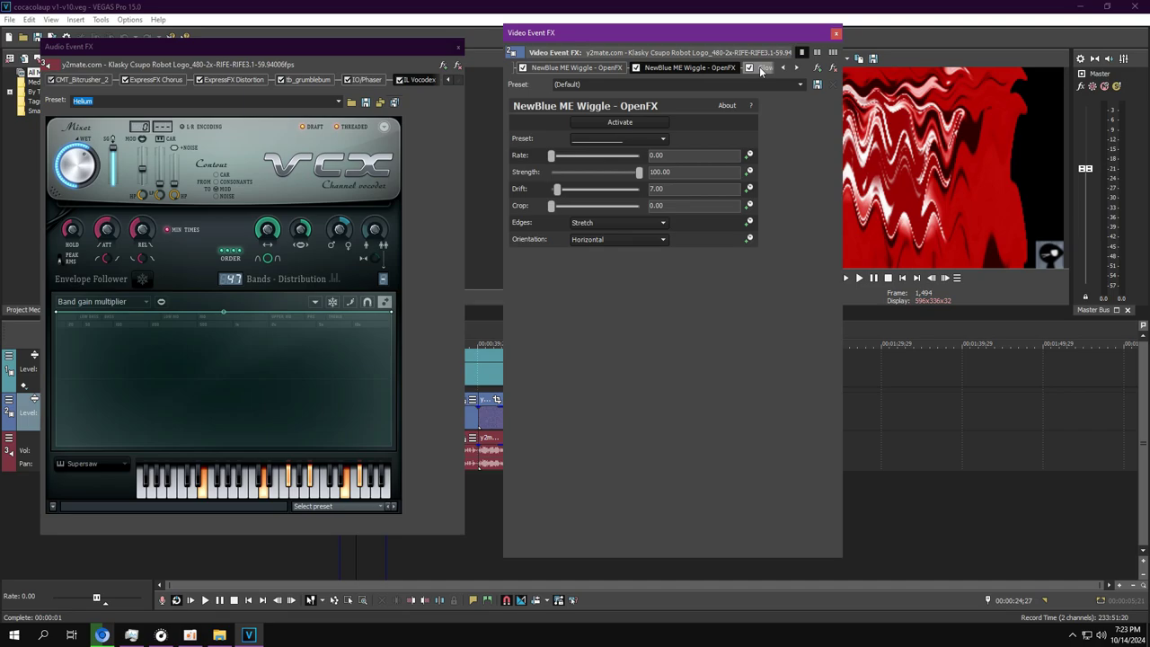
pyautogui.click(761, 69)
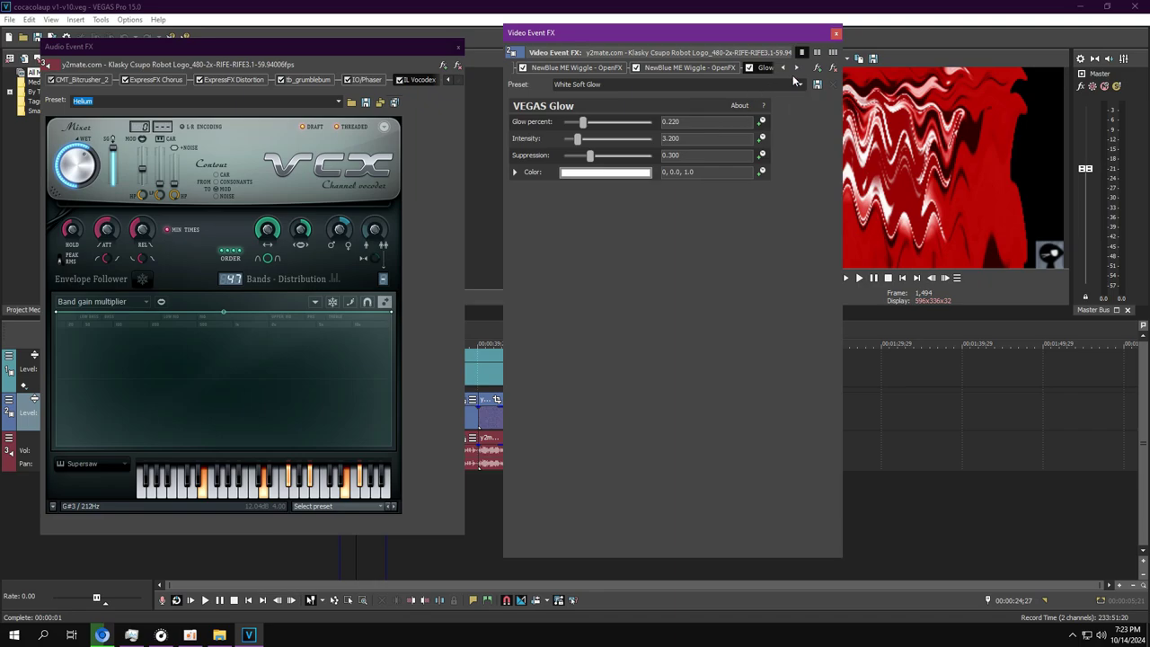
pyautogui.click(797, 68)
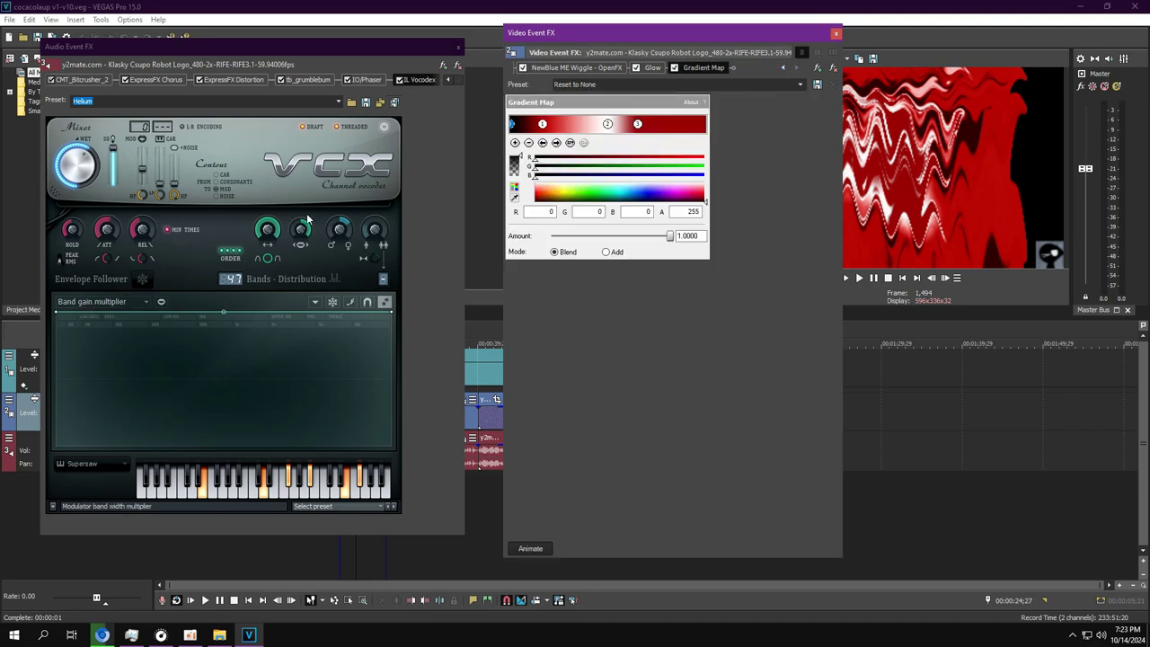
# View the Vocodex equalizer curves from Band gain multiplier and Band panning through Modulator noise level and Modulator pass-through
pyautogui.click(88, 288)
pyautogui.click(100, 303)
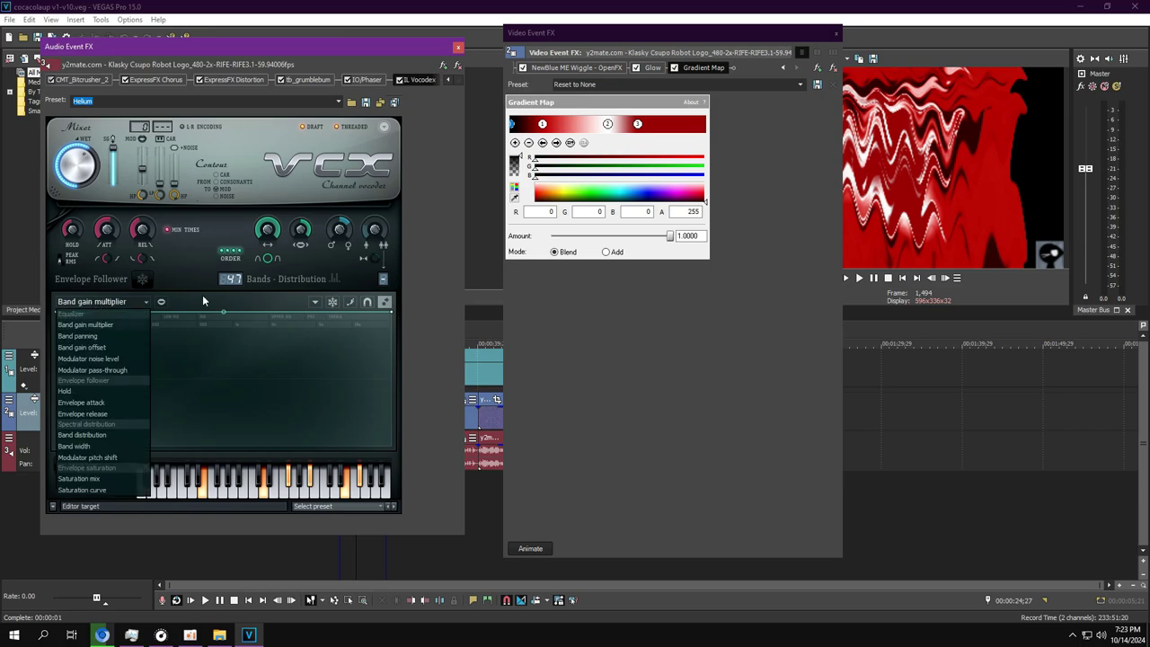
pyautogui.click(106, 335)
pyautogui.click(95, 303)
pyautogui.click(93, 347)
pyautogui.click(93, 304)
pyautogui.click(93, 359)
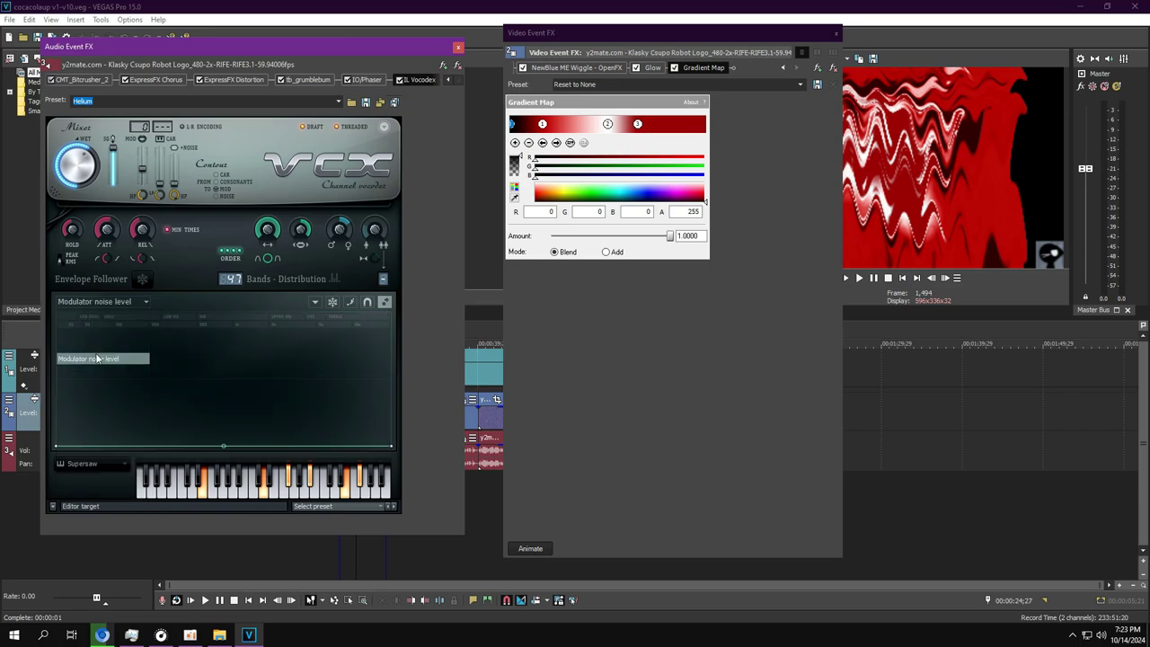
pyautogui.click(95, 304)
pyautogui.click(93, 370)
# View the Vocodex envelope follower curves for Hold, Envelope attack and Envelope release
pyautogui.click(89, 302)
pyautogui.click(88, 392)
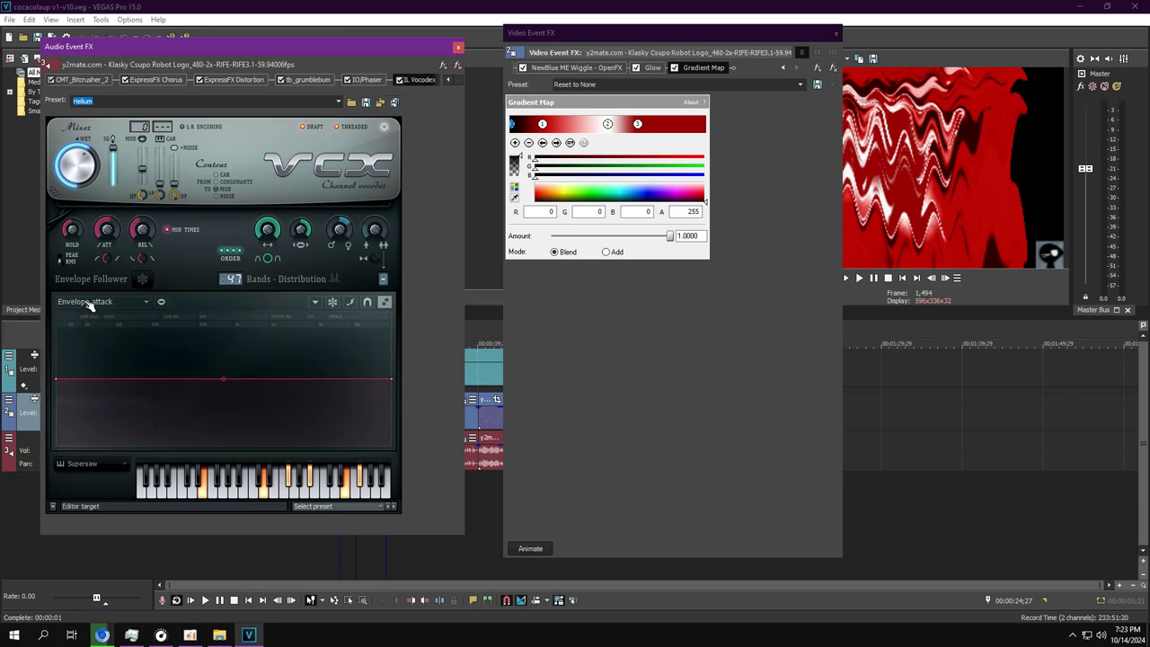
pyautogui.click(90, 302)
pyautogui.click(88, 391)
pyautogui.click(89, 302)
pyautogui.click(83, 413)
# View the Vocodex spectral distribution curves for Band distribution, Band width and Modulator pitch shift
pyautogui.click(90, 302)
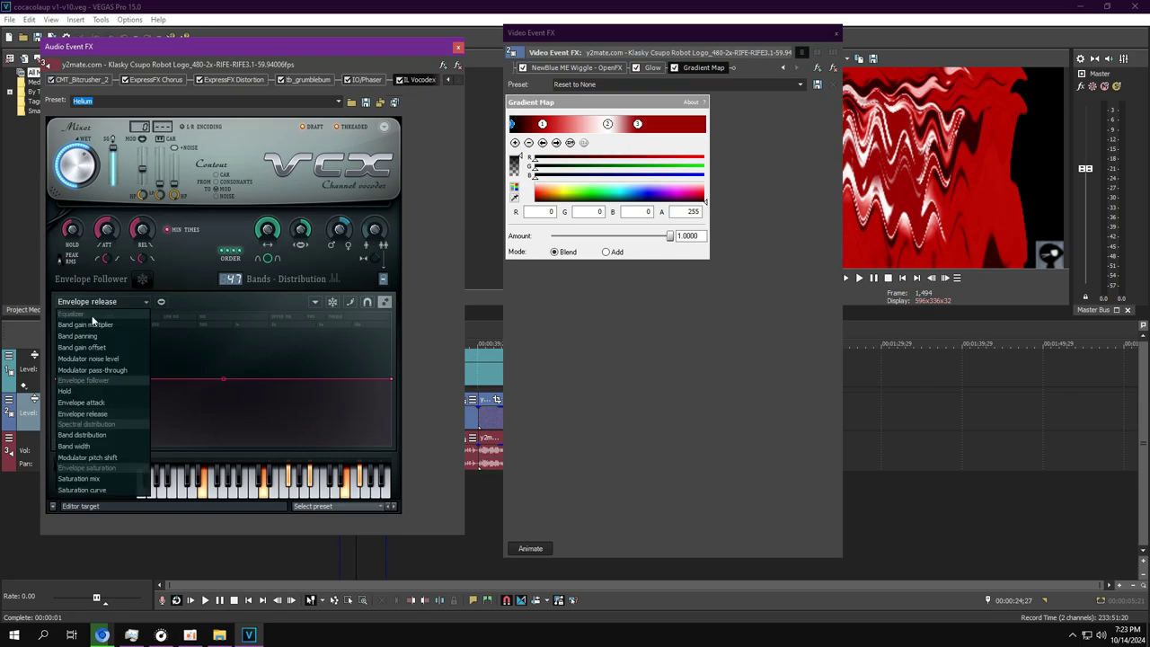
pyautogui.click(82, 435)
pyautogui.click(96, 303)
pyautogui.click(85, 447)
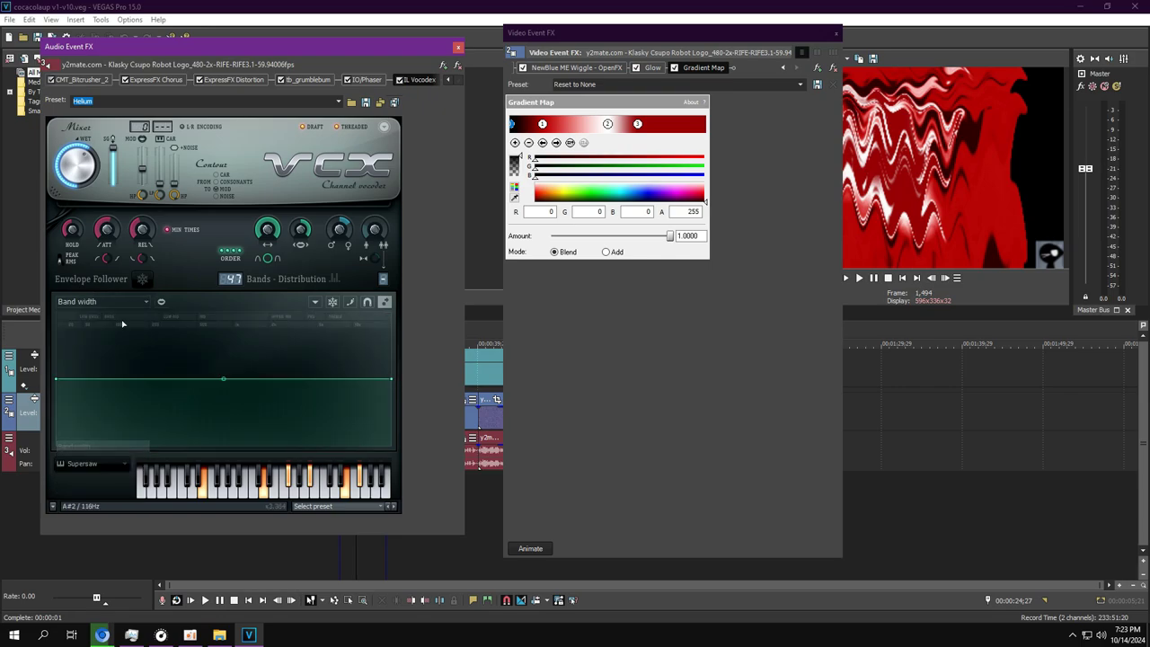
pyautogui.click(90, 302)
pyautogui.click(93, 446)
# View the Vocodex Saturation mix and Saturation curve graphs, and return the editor to Band gain multiplier
pyautogui.click(107, 302)
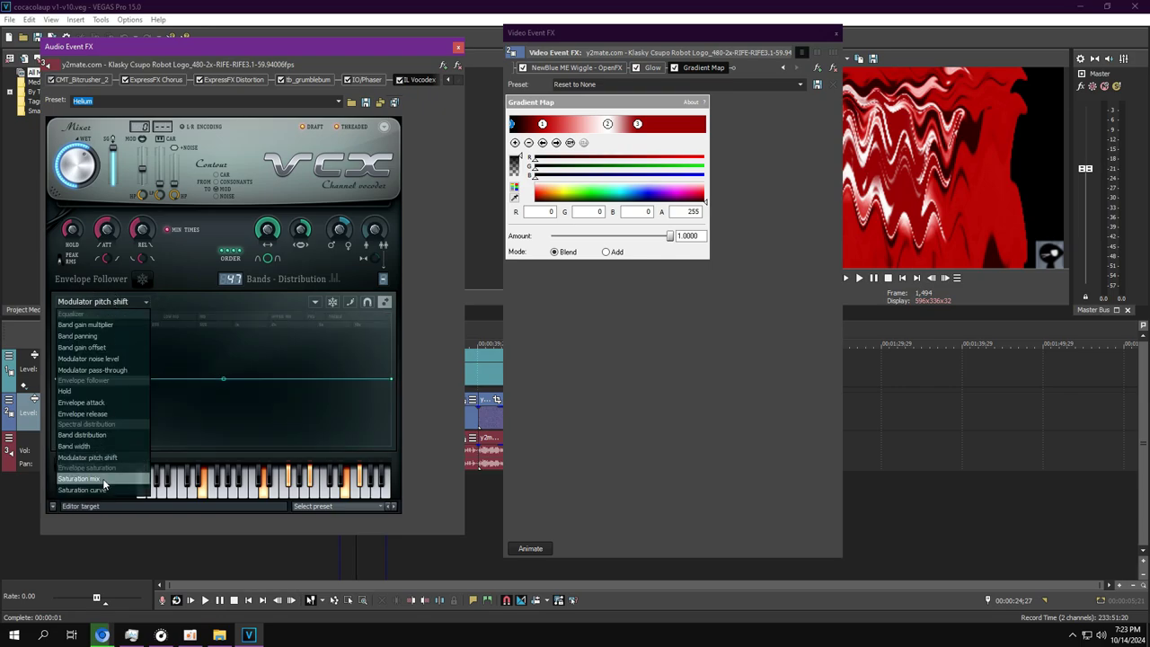
pyautogui.click(102, 478)
pyautogui.click(94, 302)
pyautogui.click(82, 490)
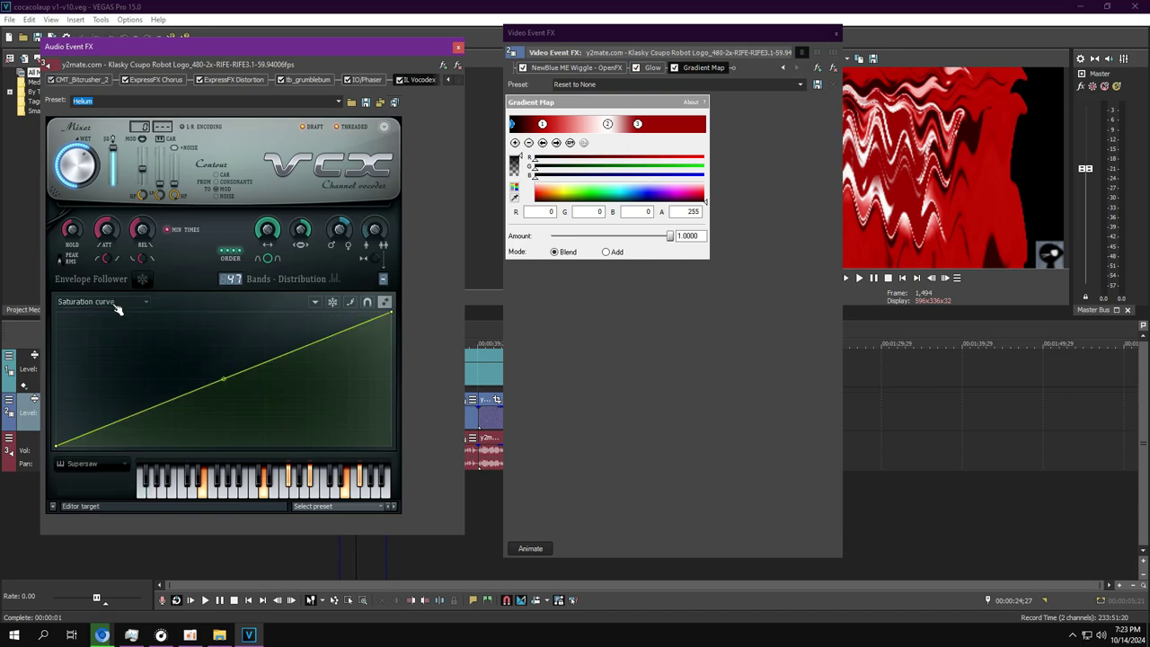
pyautogui.click(89, 302)
pyautogui.click(86, 325)
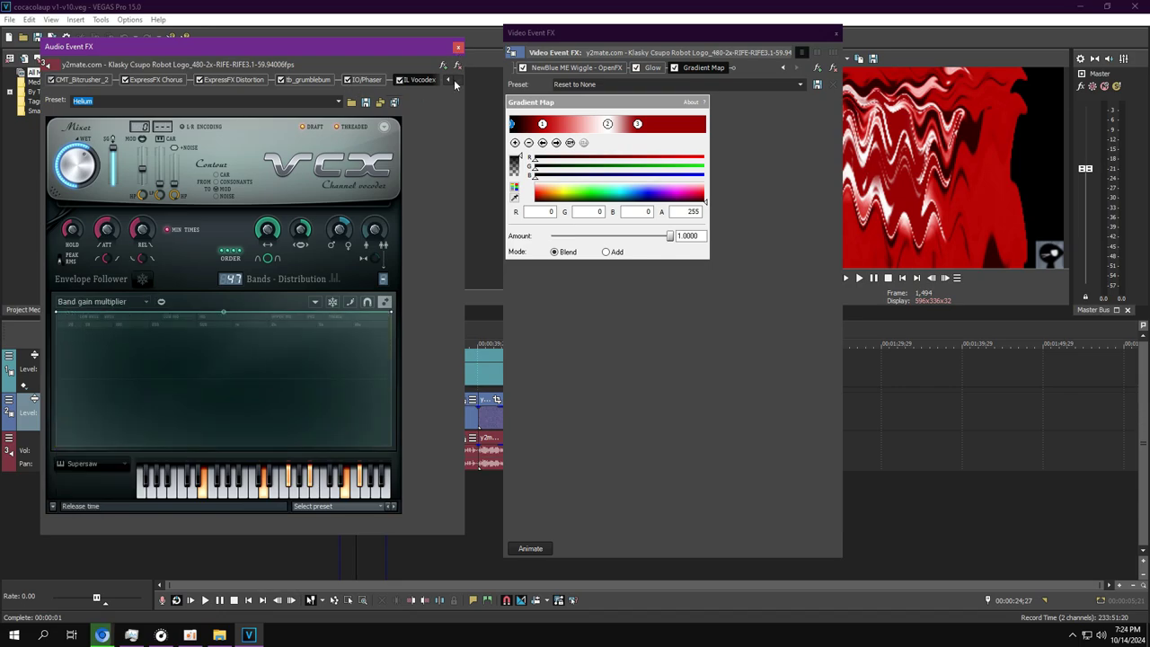
# Close the audio effects window and inspect the Gradient Map color points, with the playhead at the fifth clip's start
pyautogui.click(458, 46)
pyautogui.click(542, 124)
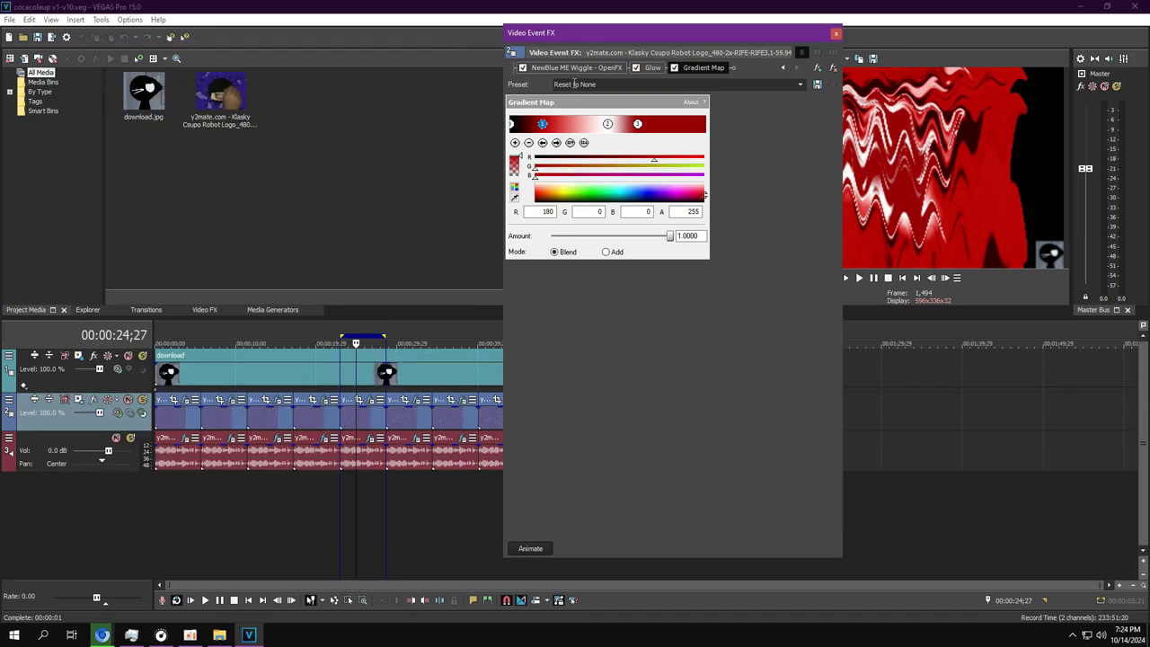
pyautogui.click(657, 65)
pyautogui.click(703, 67)
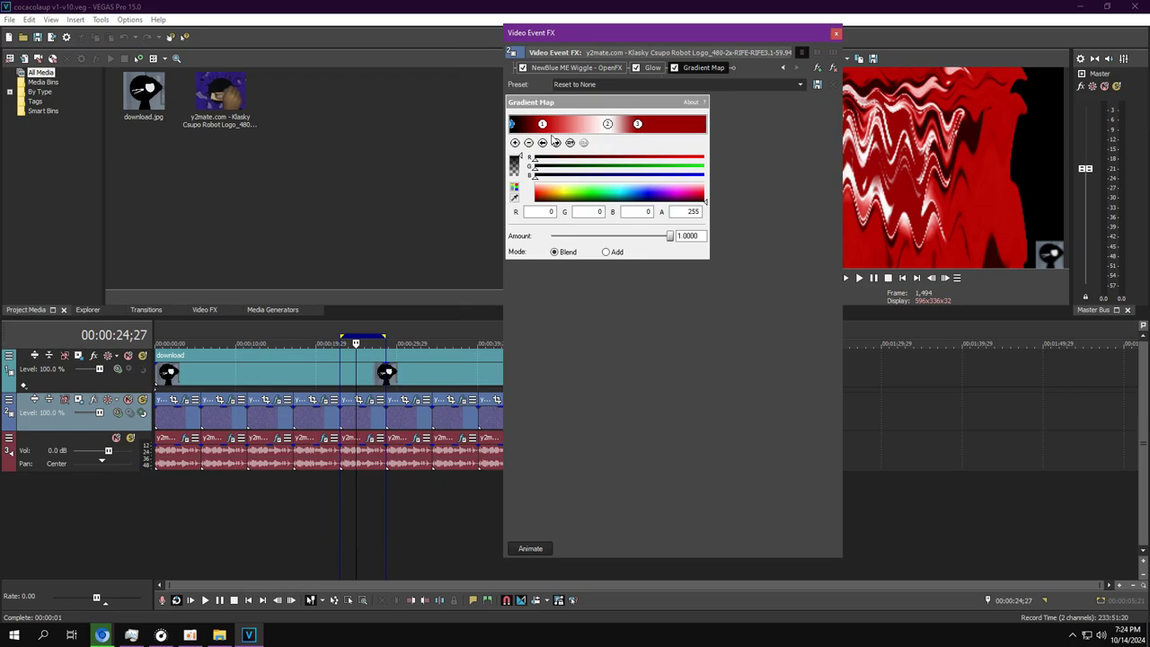
pyautogui.click(339, 504)
pyautogui.click(607, 123)
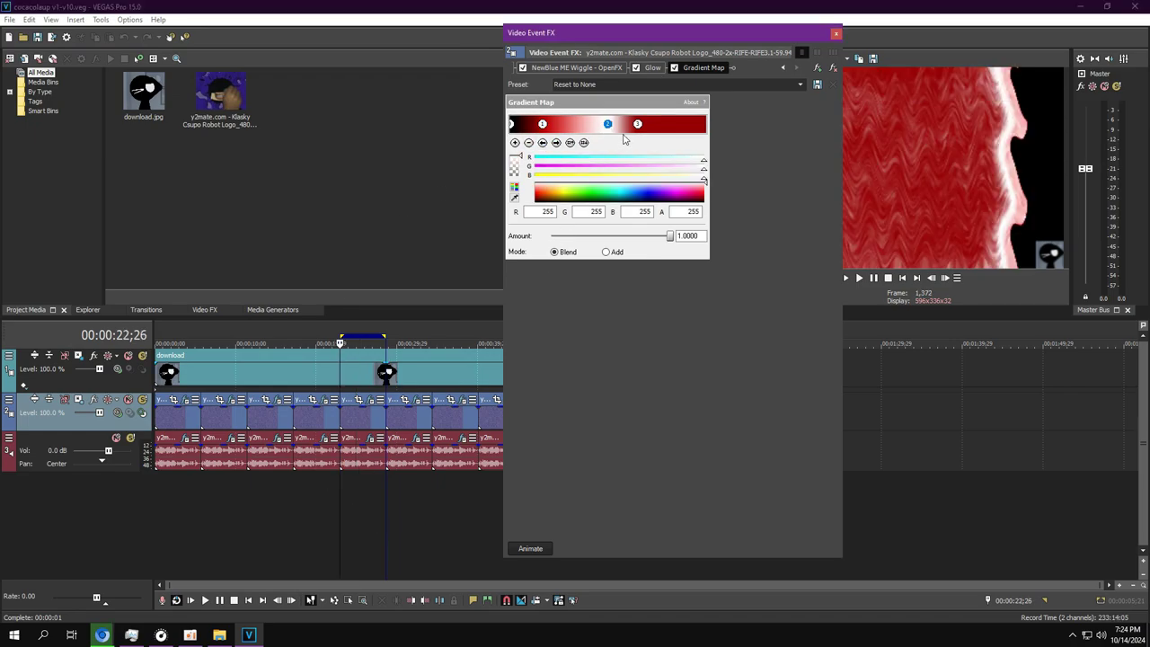
# Move the video effects window clear of the preview, play the fifth clip, and close the window
pyautogui.moveTo(804, 24); pyautogui.dragTo(626, 20)
pyautogui.click(859, 278)
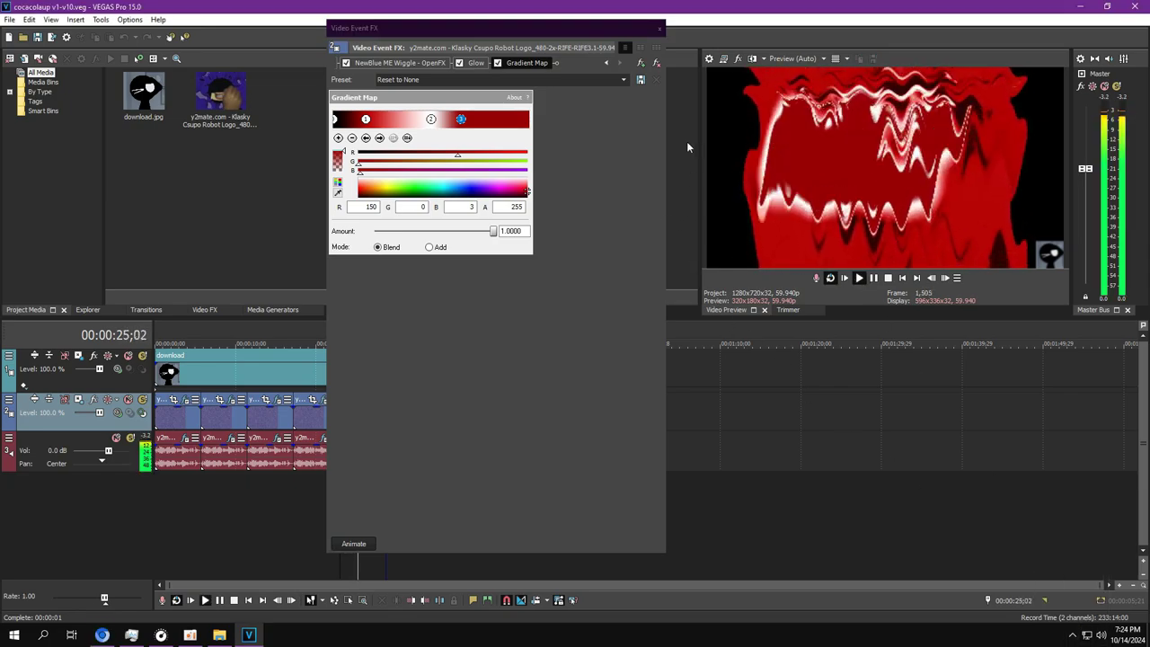
pyautogui.click(661, 31)
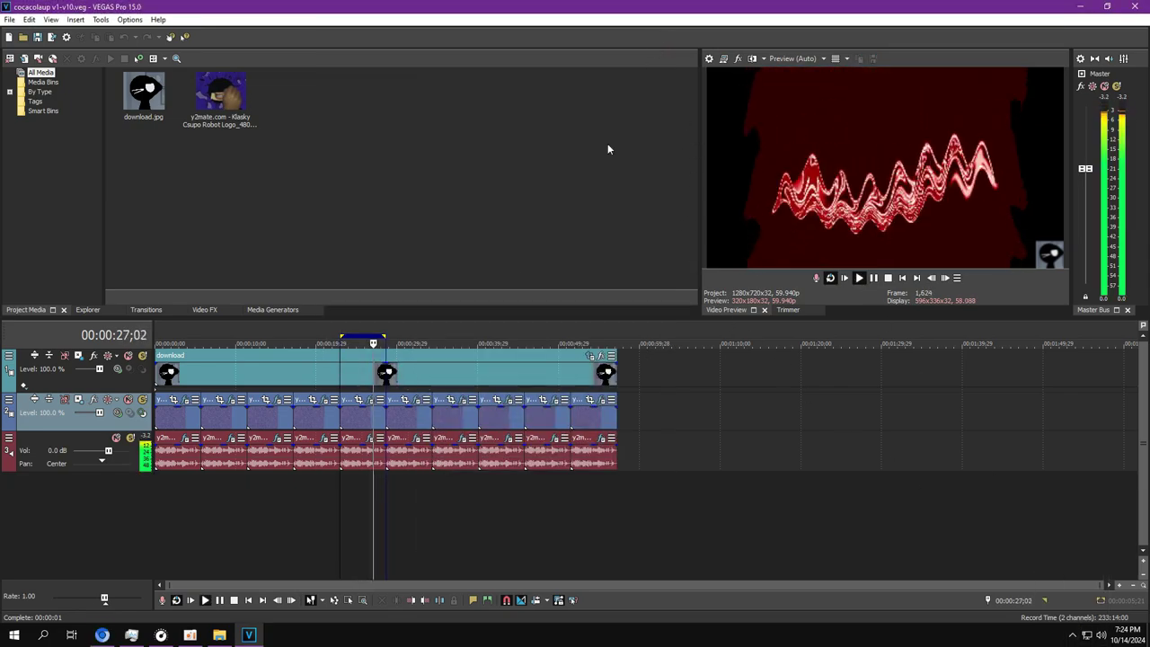
# Select the seventh clip's time range and preview a frame near its start
pyautogui.doubleClick(464, 430)
pyautogui.press('Return')
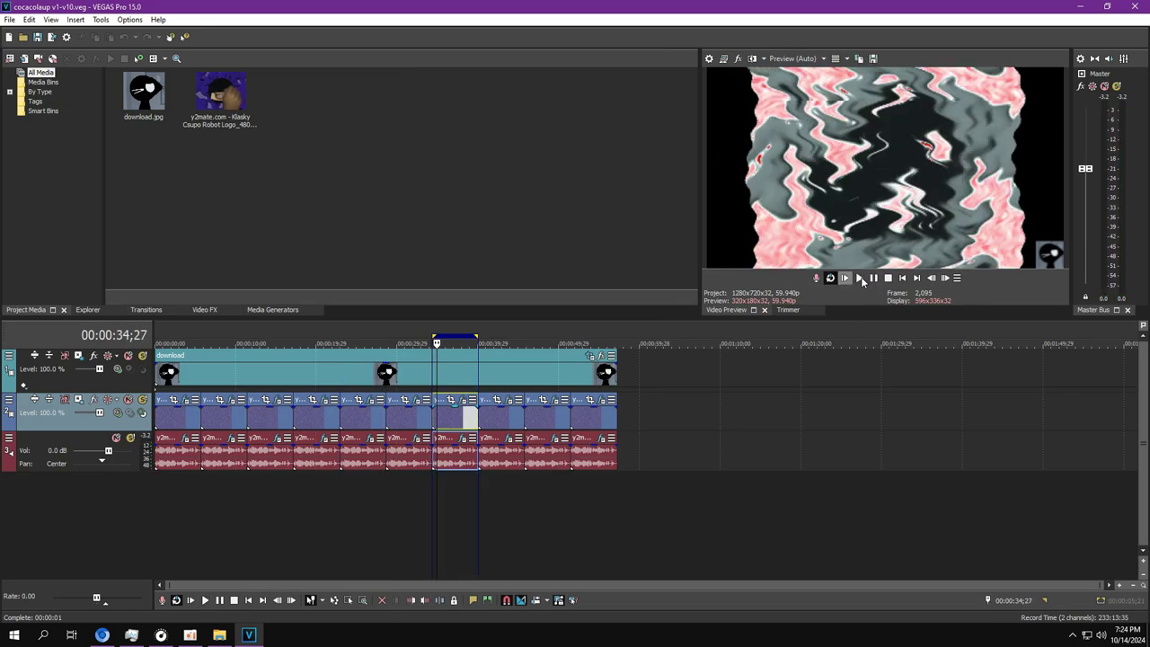
pyautogui.click(440, 492)
# Open the seventh clip's video and audio effects windows side by side and show the ERZATZ settings
pyautogui.click(462, 403)
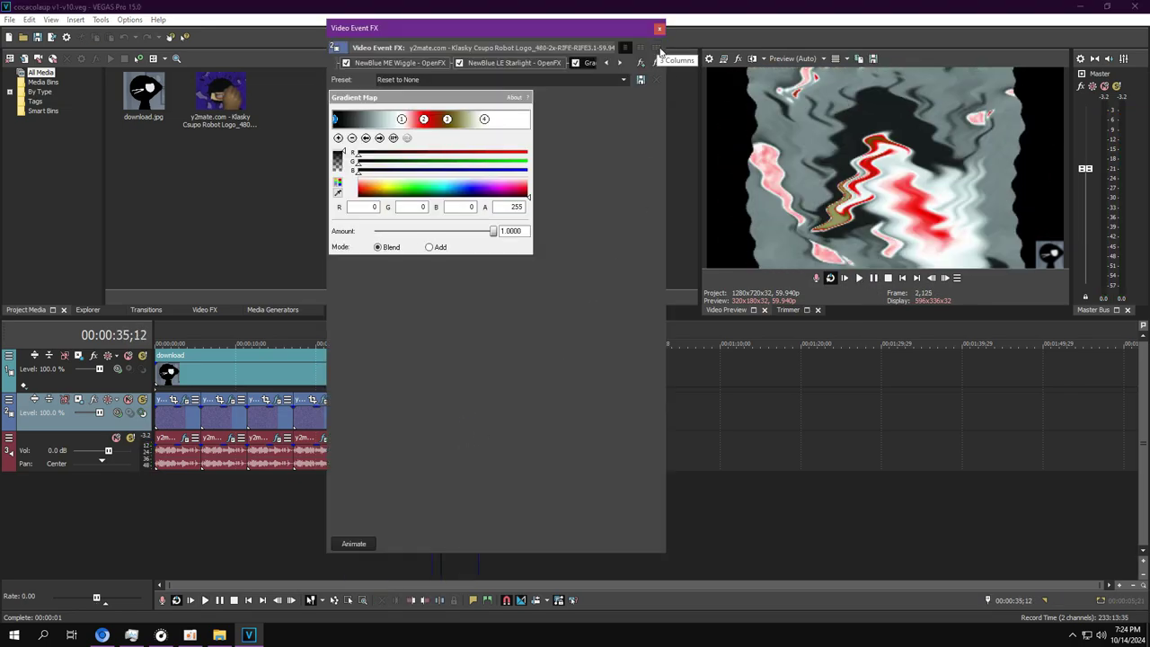
pyautogui.moveTo(629, 28); pyautogui.dragTo(844, 39)
pyautogui.click(465, 452)
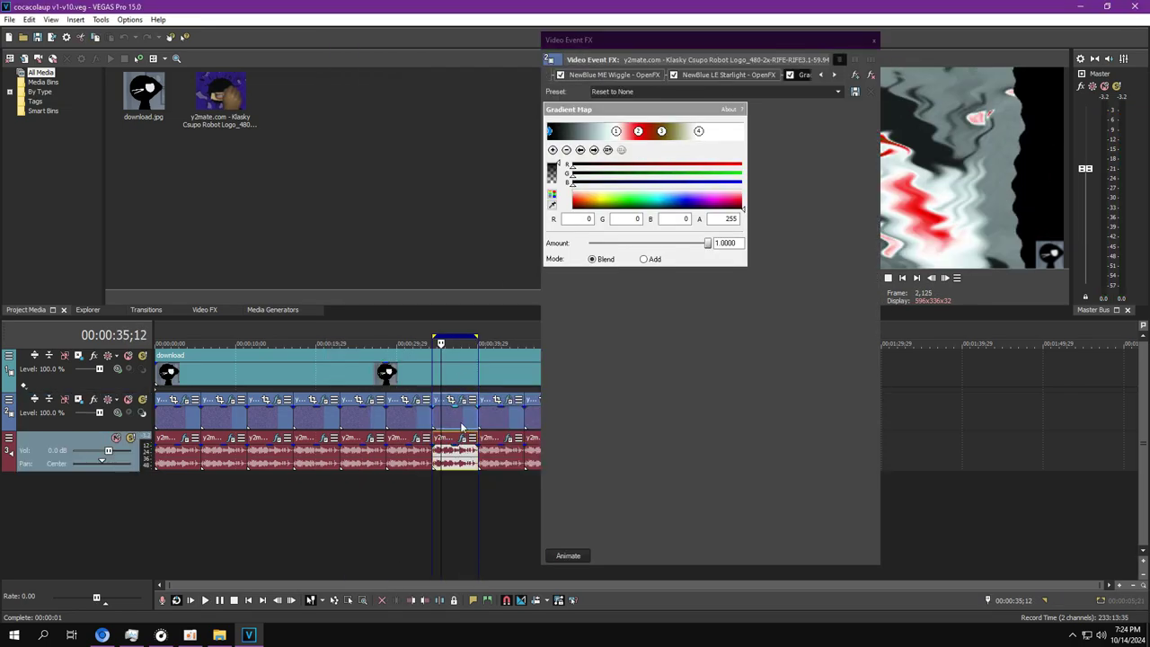
pyautogui.click(463, 438)
pyautogui.moveTo(715, 39); pyautogui.dragTo(715, 31)
pyautogui.click(67, 80)
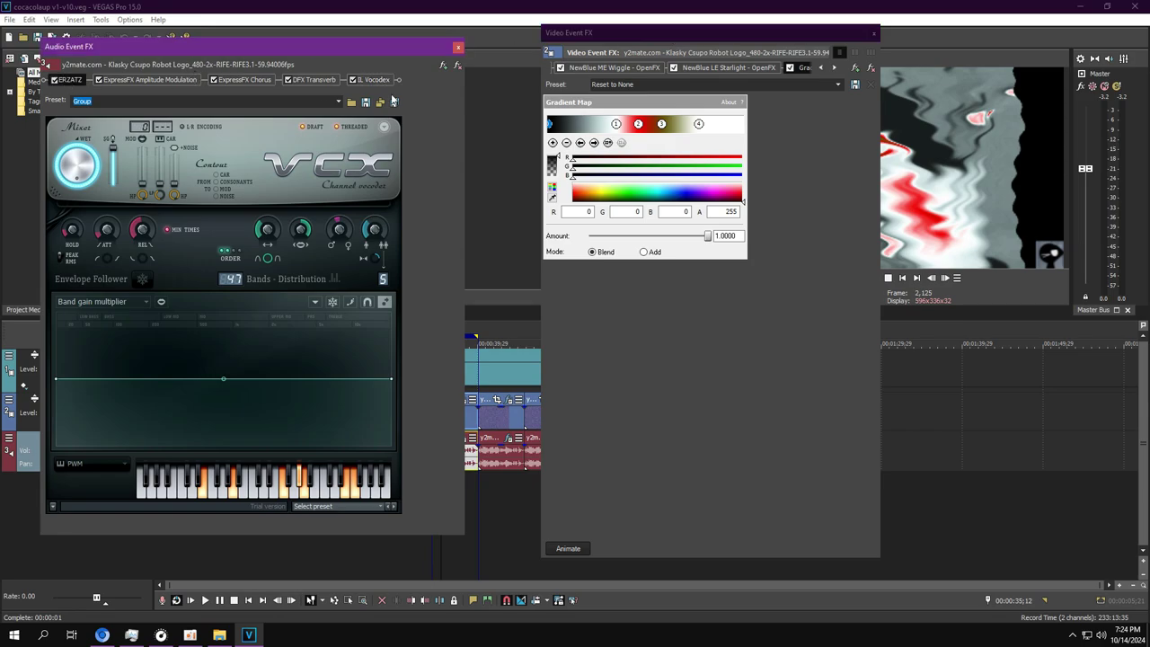
# View the seventh clip's first two NewBlue ME Wiggle effects and its ExpressFX Amplitude Modulation settings
pyautogui.click(820, 67)
pyautogui.click(820, 67)
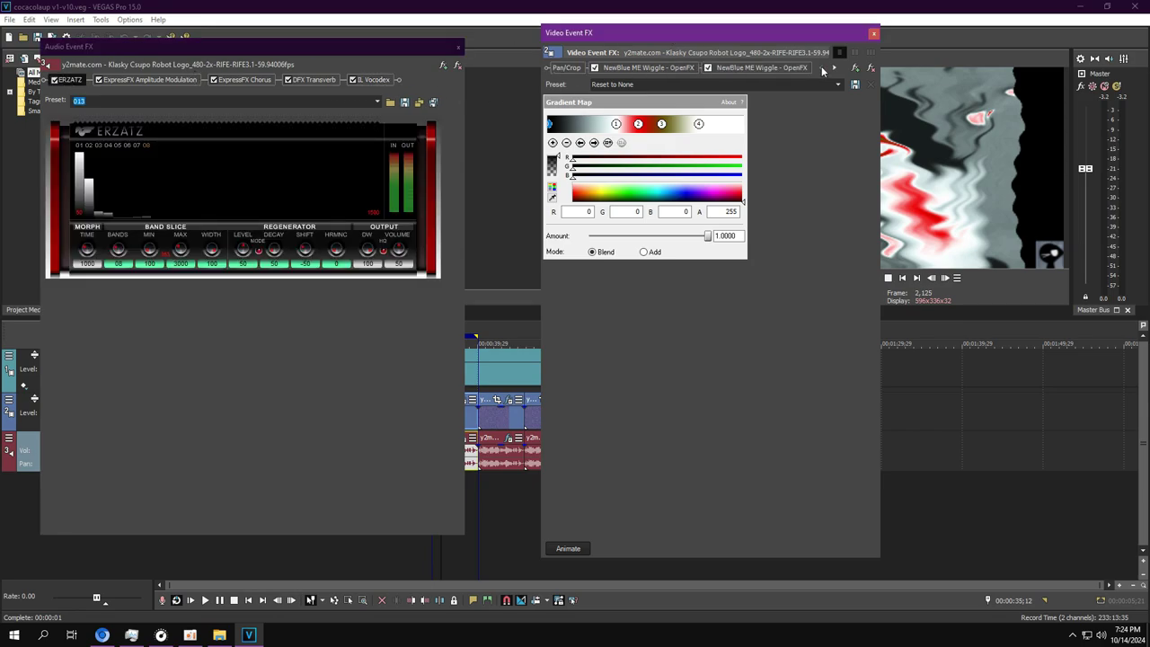
pyautogui.click(663, 69)
pyautogui.moveTo(543, 208); pyautogui.dragTo(495, 219)
pyautogui.click(129, 81)
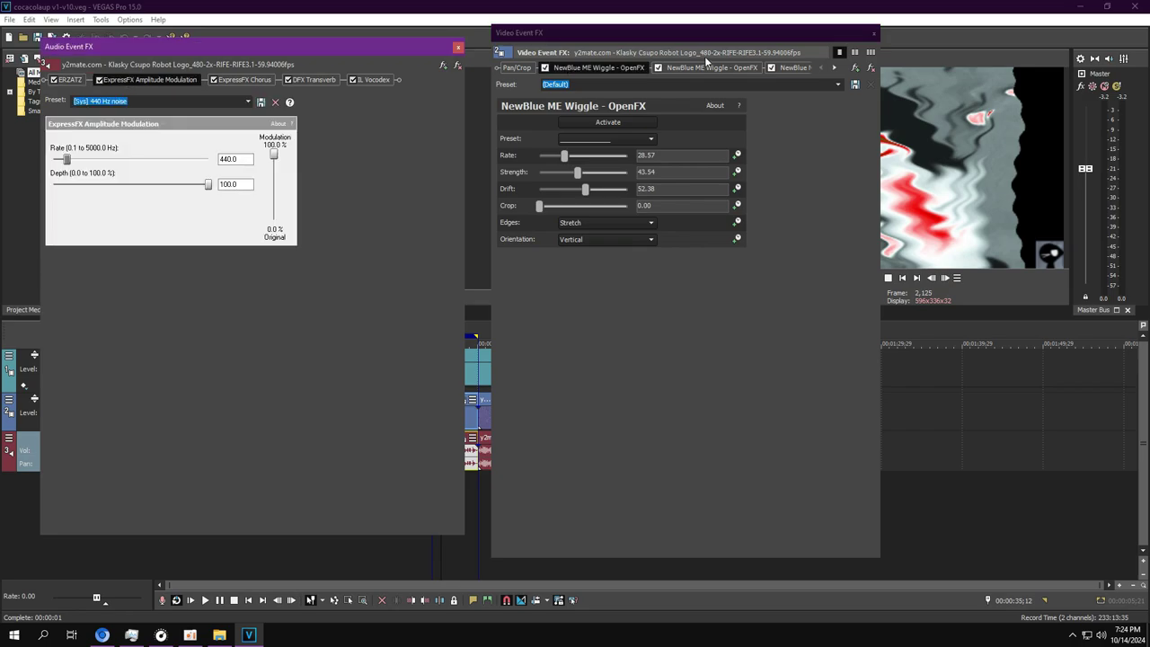
pyautogui.click(512, 76)
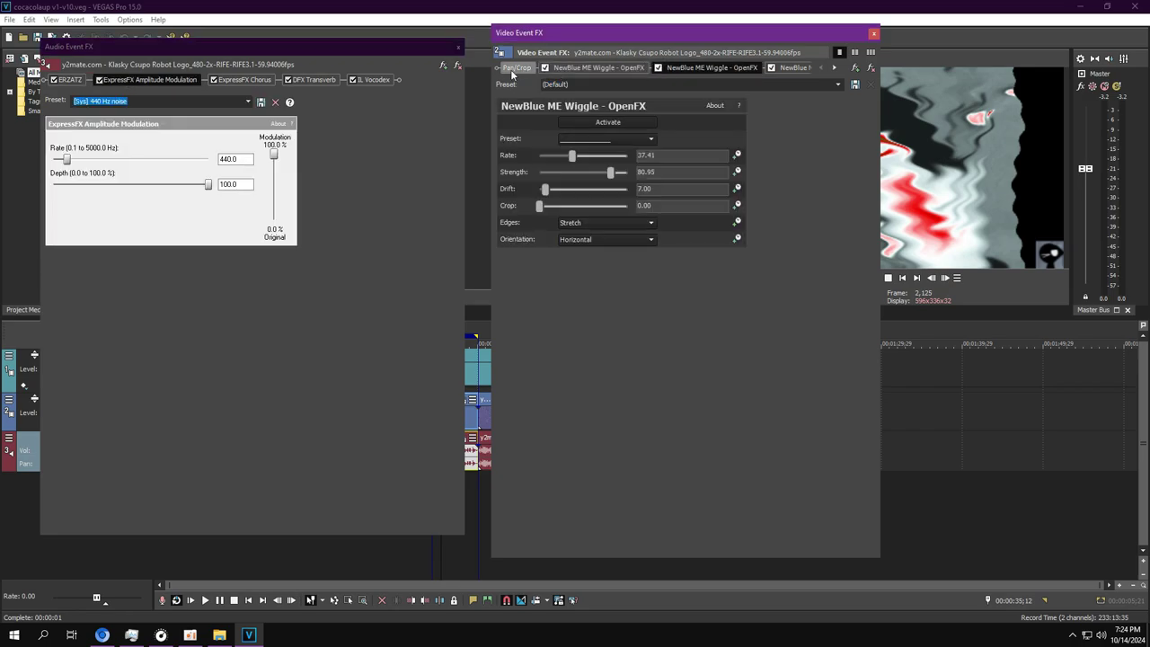
# View the seventh clip's ExpressFX Chorus, DFX Transverb and IL Vocodex settings alongside its remaining video effects, through to the Gradient Map
pyautogui.click(255, 80)
pyautogui.click(796, 68)
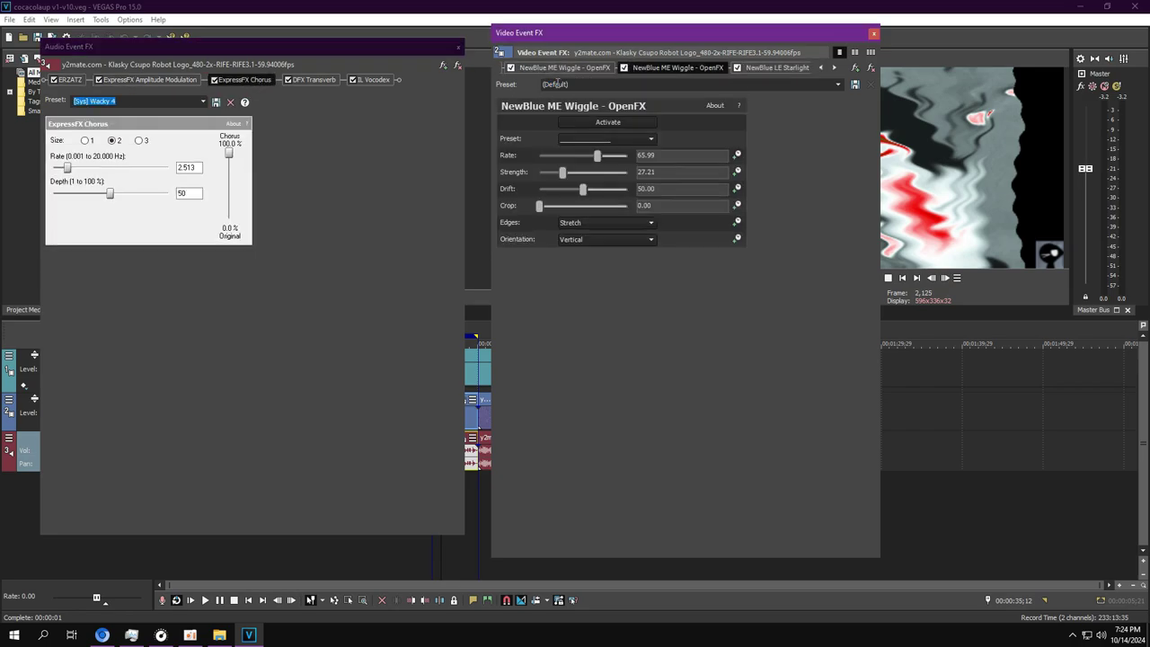
pyautogui.click(313, 80)
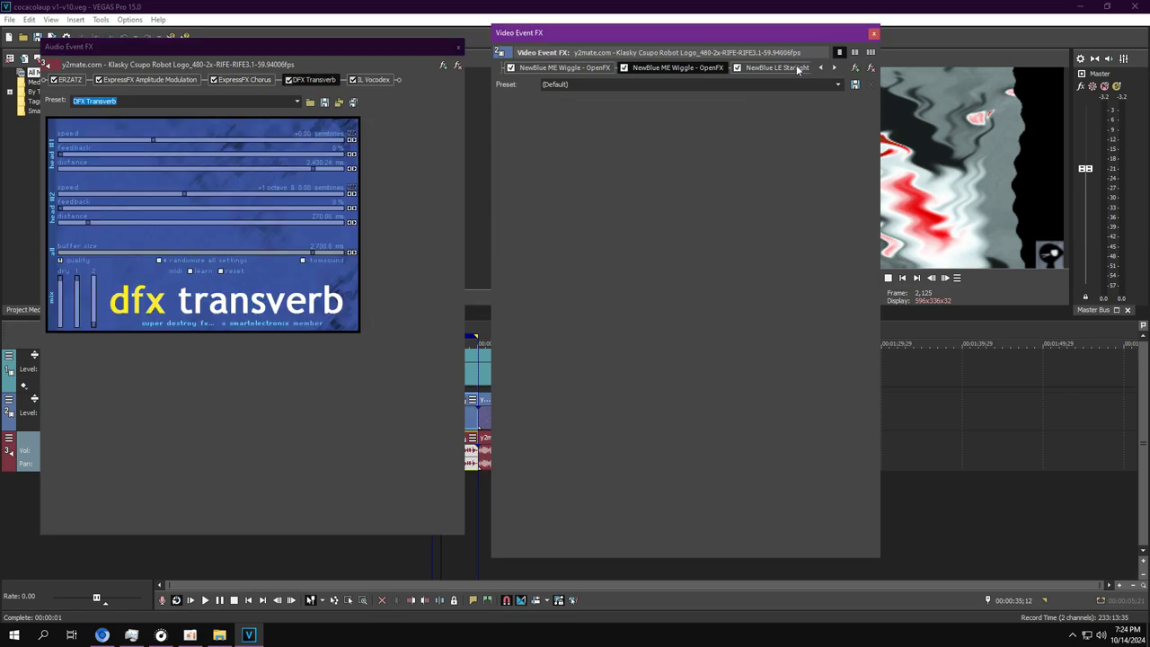
pyautogui.click(374, 80)
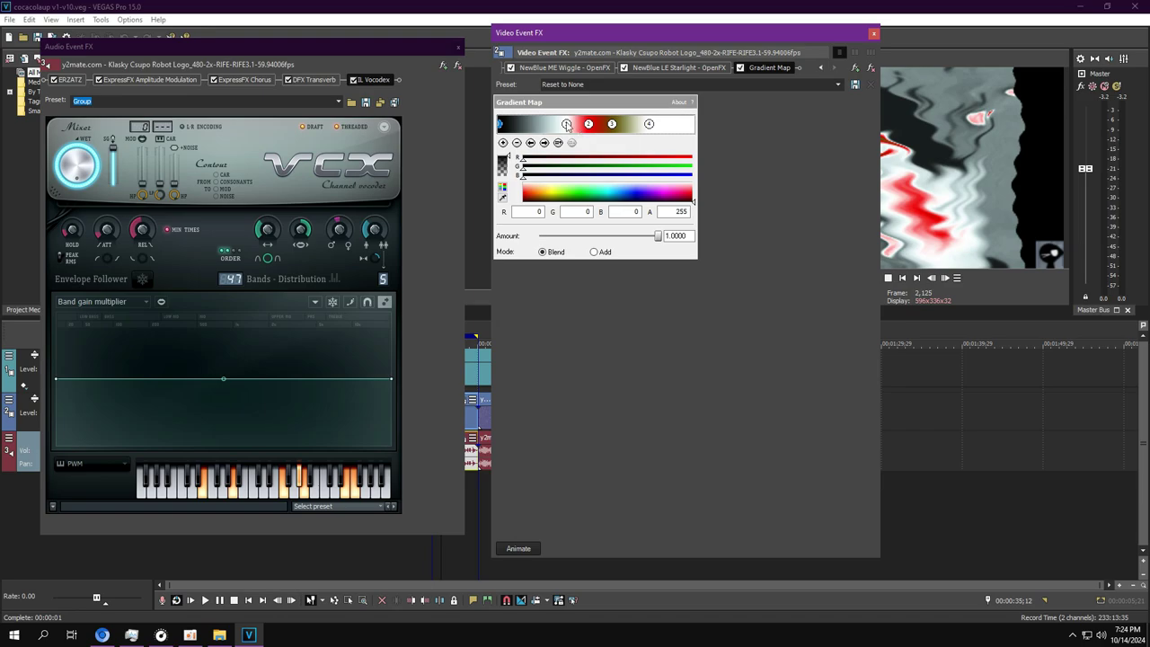
# Inspect Gradient Map color points 1 to 4 of the seventh clip, and close both effects windows
pyautogui.click(567, 125)
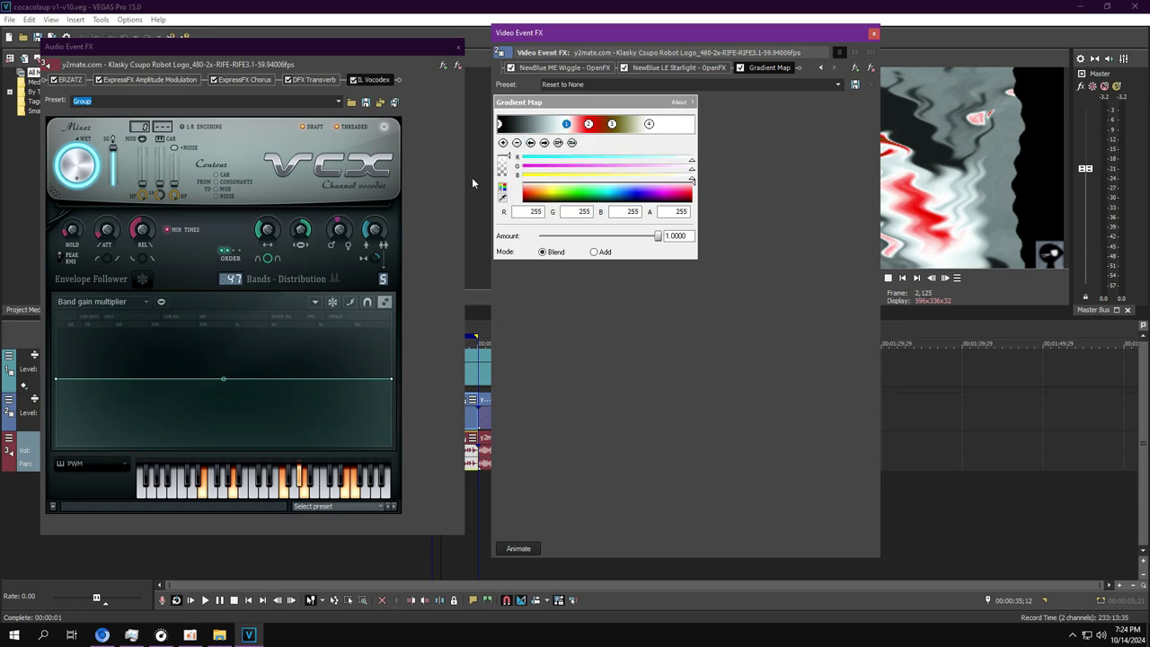
pyautogui.click(589, 124)
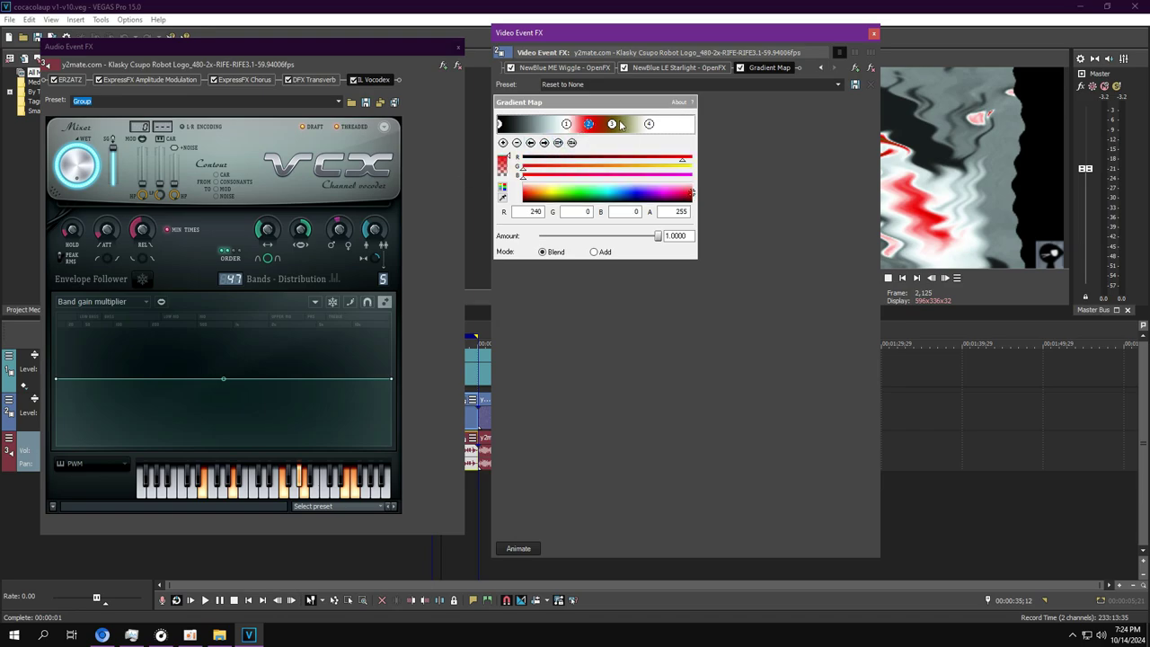
pyautogui.click(611, 125)
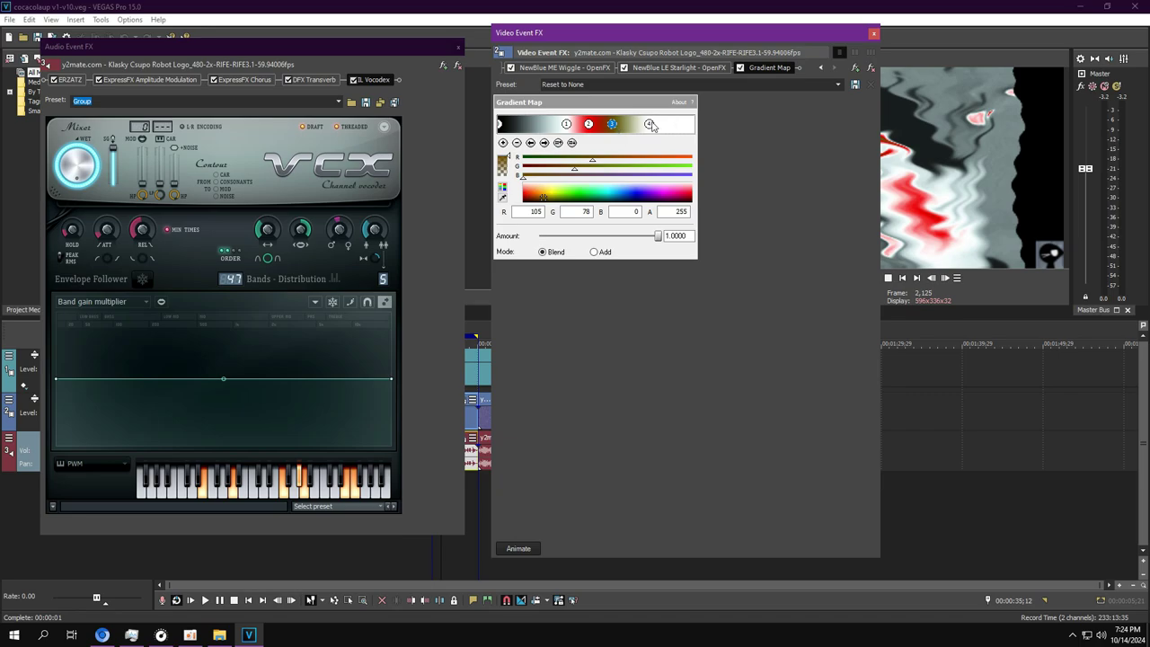
pyautogui.click(650, 125)
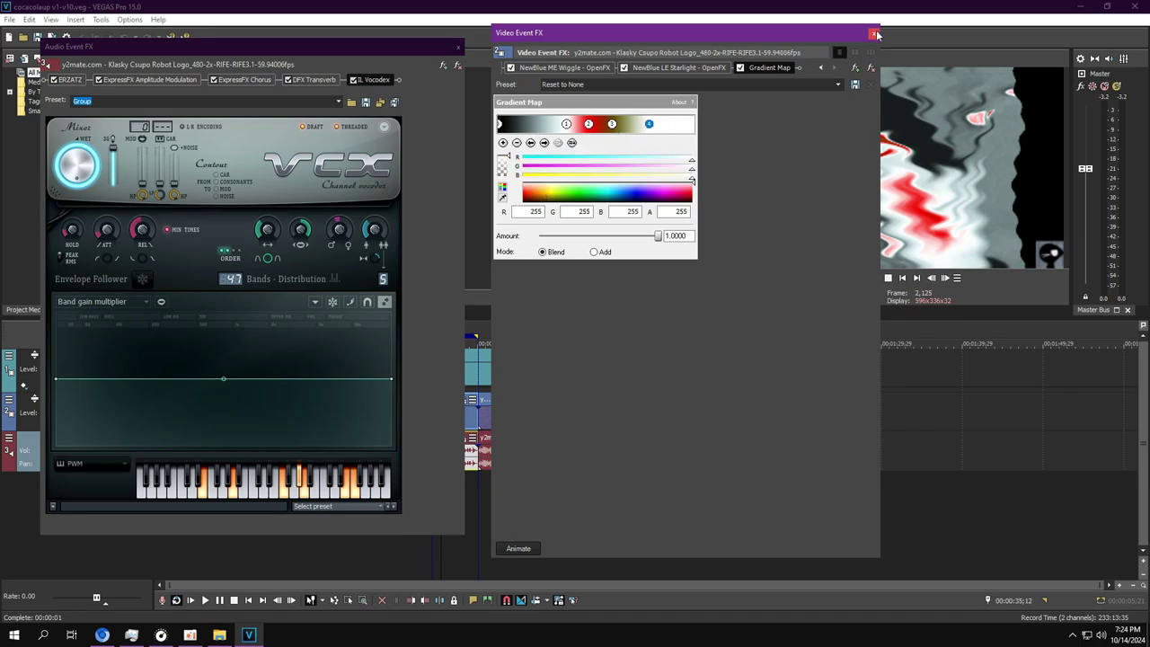
pyautogui.click(877, 35)
pyautogui.click(459, 46)
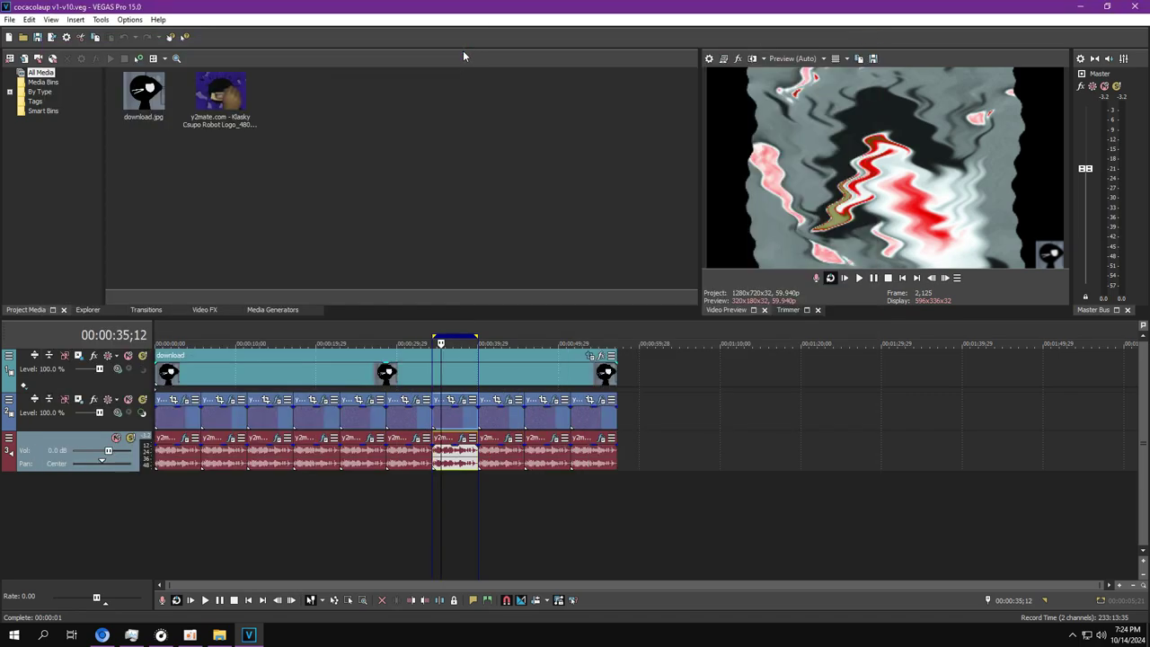
# Play the seventh clip in the preview with no effects window in the way
pyautogui.click(858, 279)
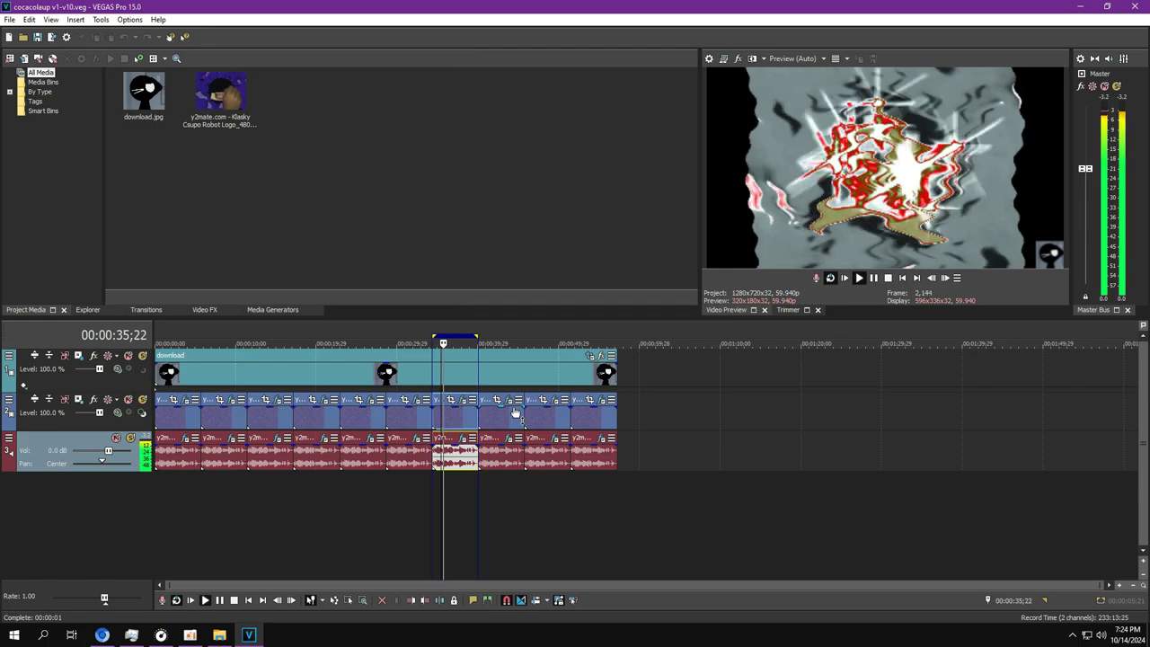
pyautogui.click(509, 401)
pyautogui.click(874, 34)
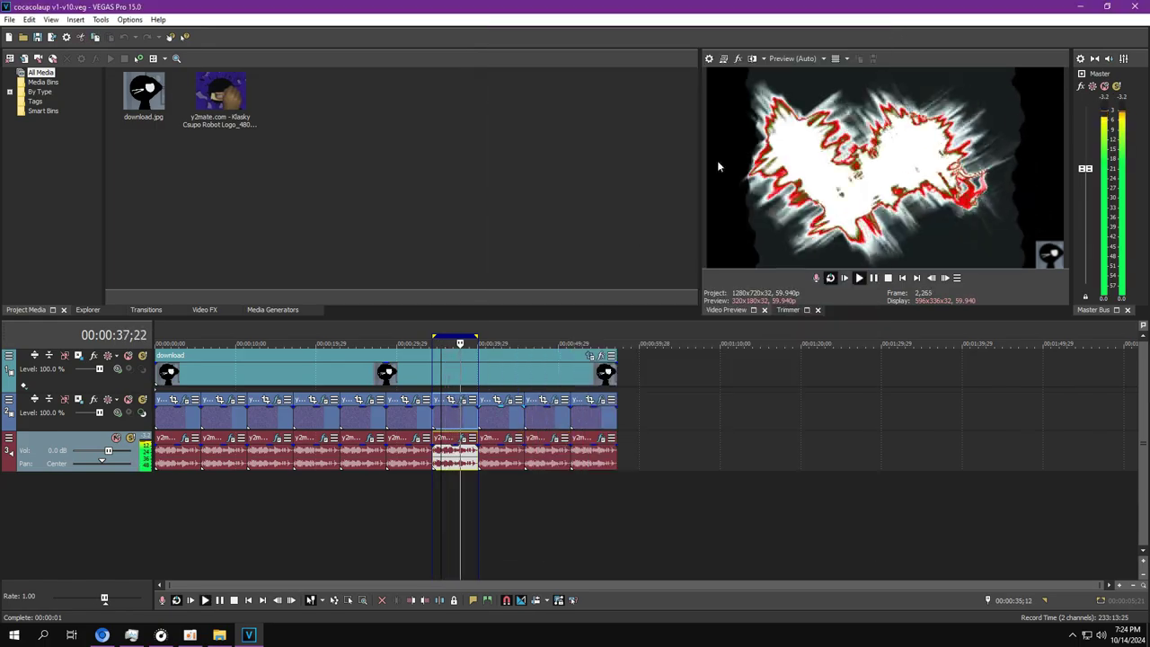
# Open the eighth clip's audio and video effects windows, pause playback, and select that clip's time range
pyautogui.click(507, 438)
pyautogui.click(509, 401)
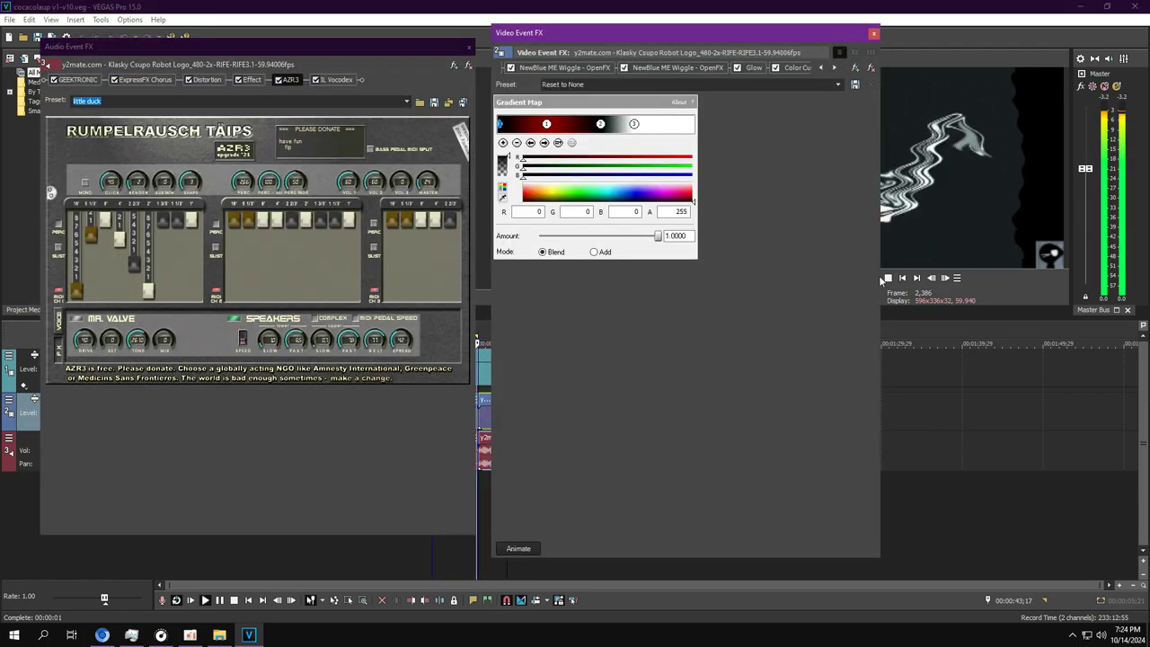
pyautogui.click(873, 279)
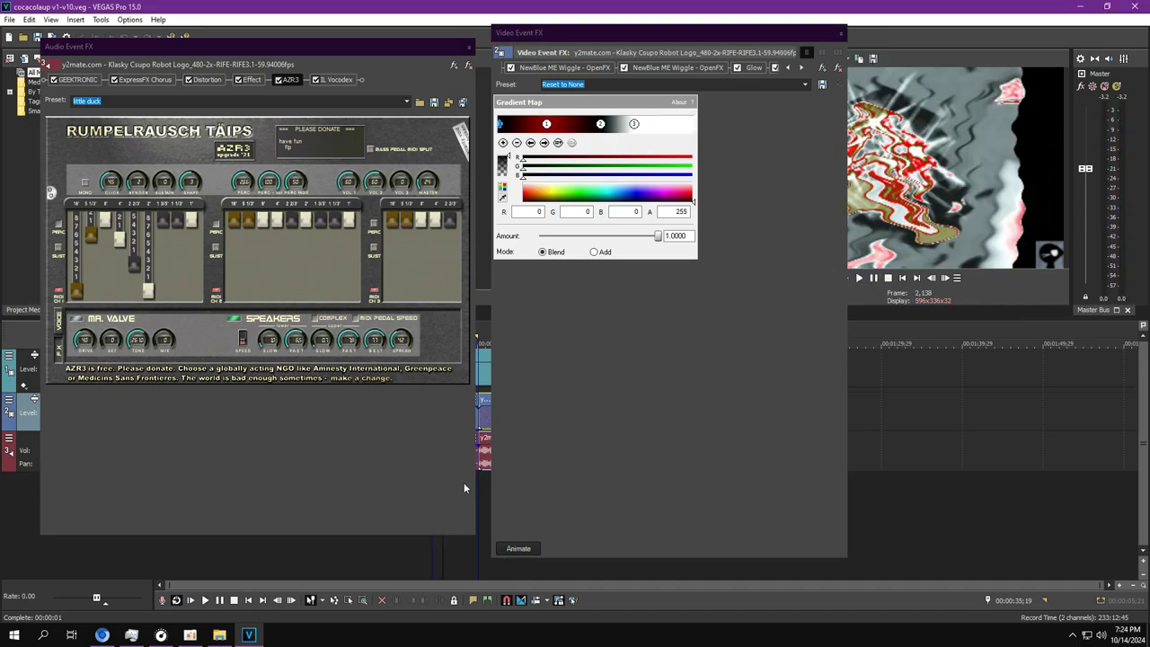
pyautogui.click(481, 489)
pyautogui.doubleClick(484, 427)
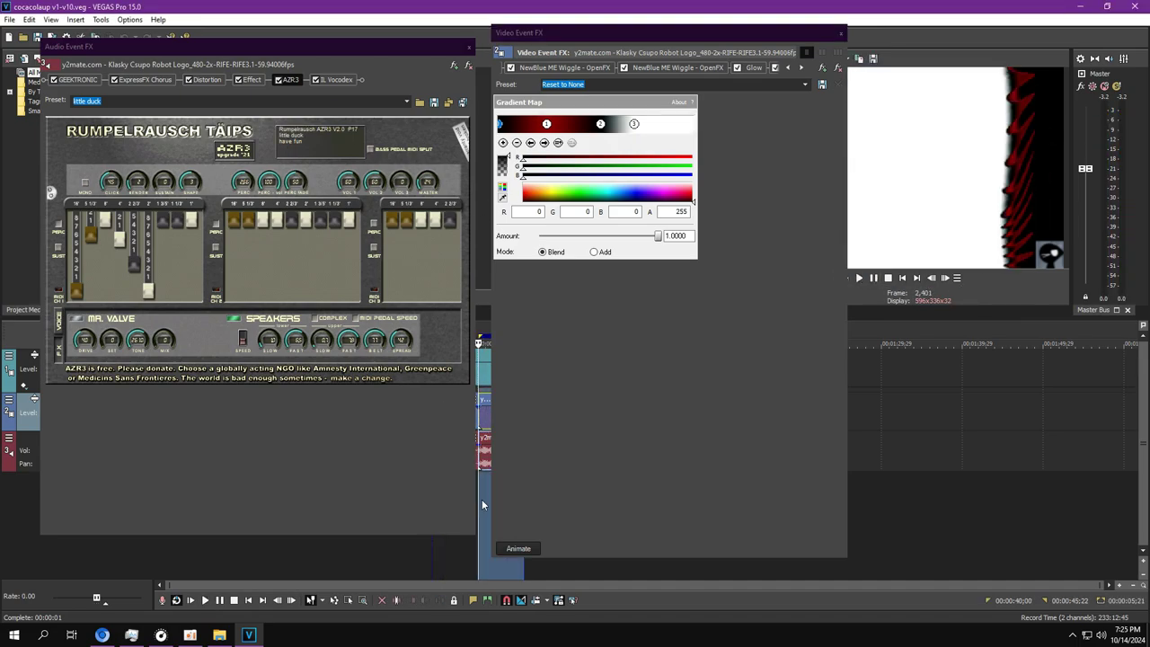
# View the eighth clip's GEEKTRONIC settings and return its video effect chain to the first NewBlue ME Wiggle
pyautogui.click(82, 80)
pyautogui.click(595, 70)
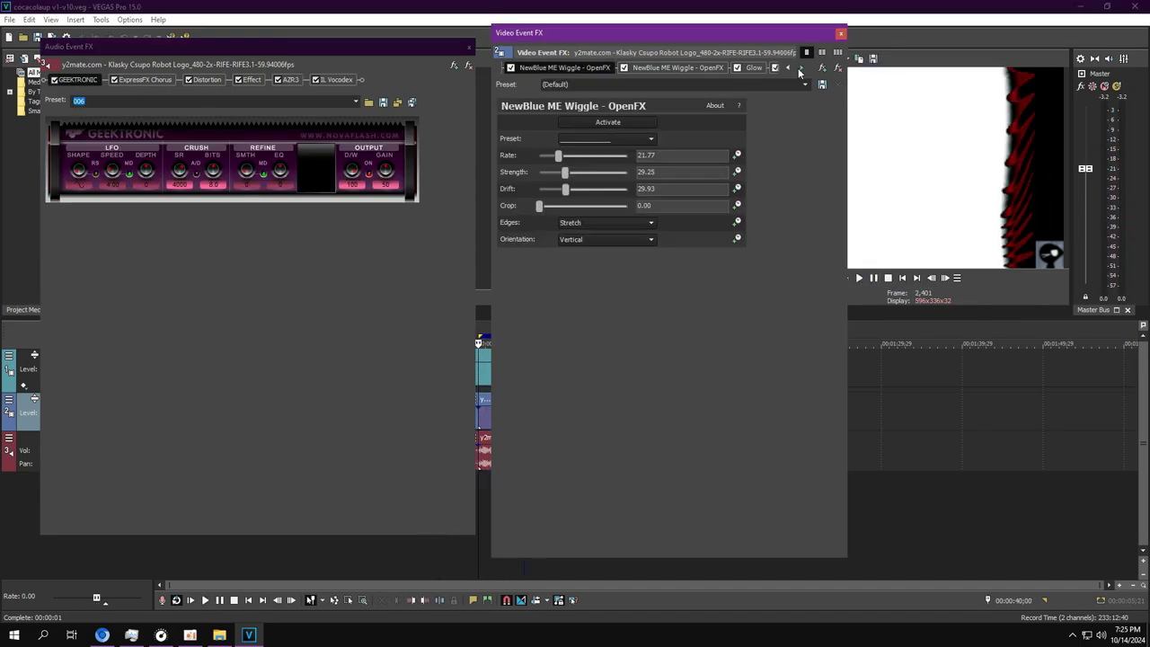
pyautogui.click(799, 69)
pyautogui.click(790, 68)
pyautogui.click(790, 68)
pyautogui.click(590, 68)
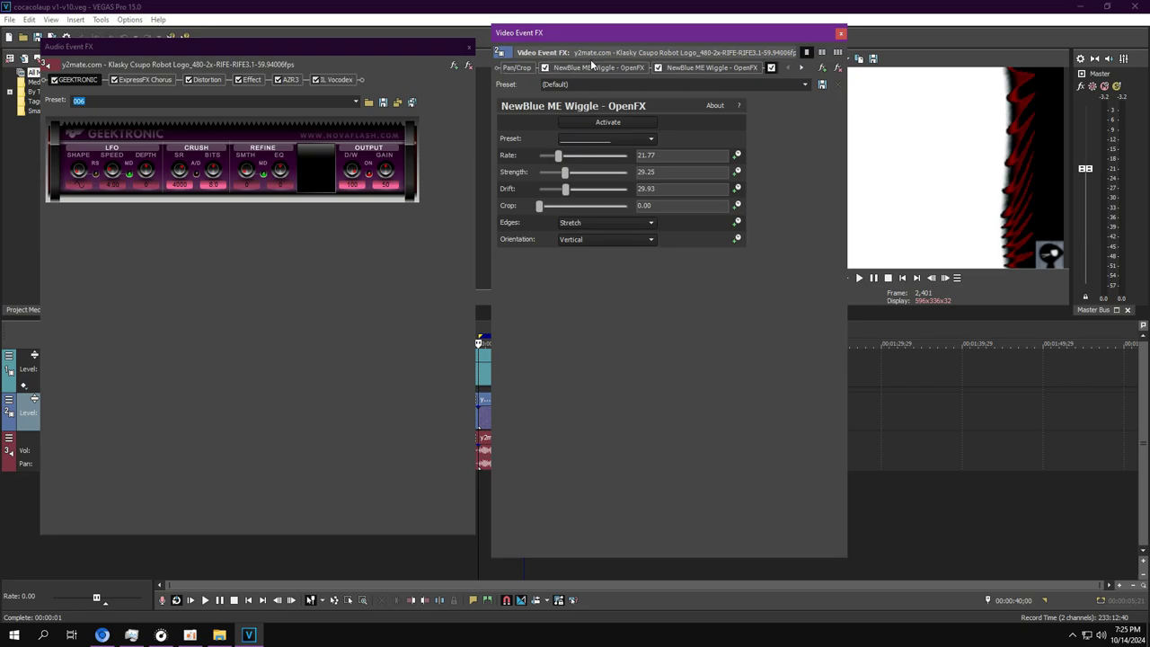
# View the eighth clip's ExpressFX Chorus and Distortion settings, along with its next two NewBlue ME Wiggle effects
pyautogui.click(140, 80)
pyautogui.click(715, 68)
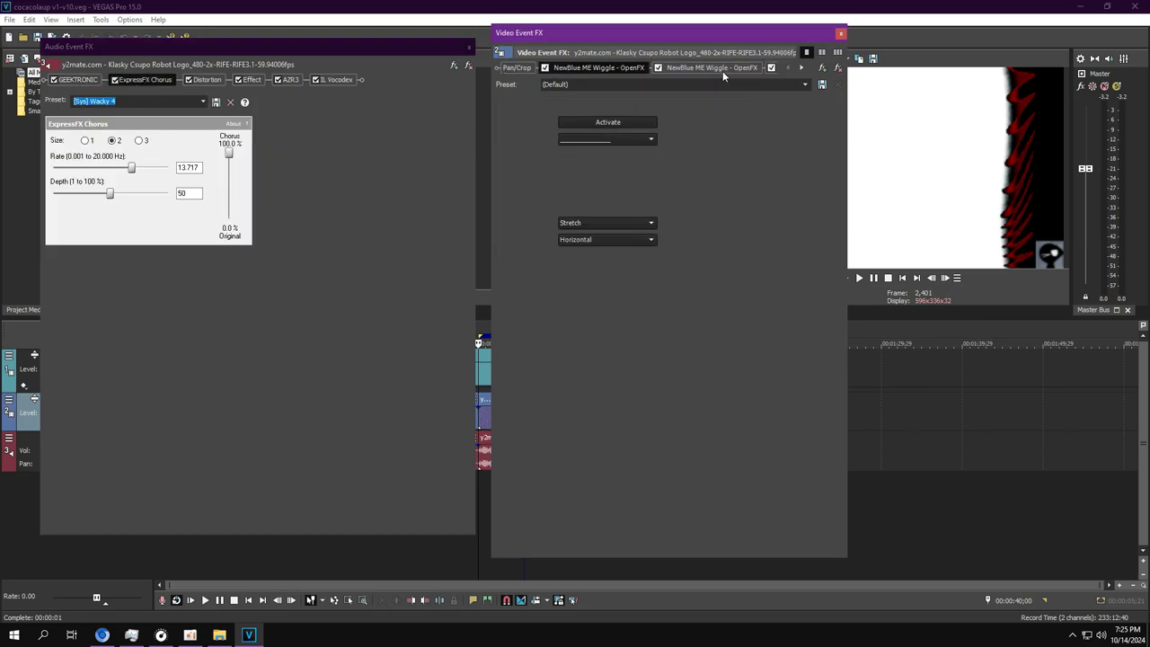
pyautogui.click(207, 80)
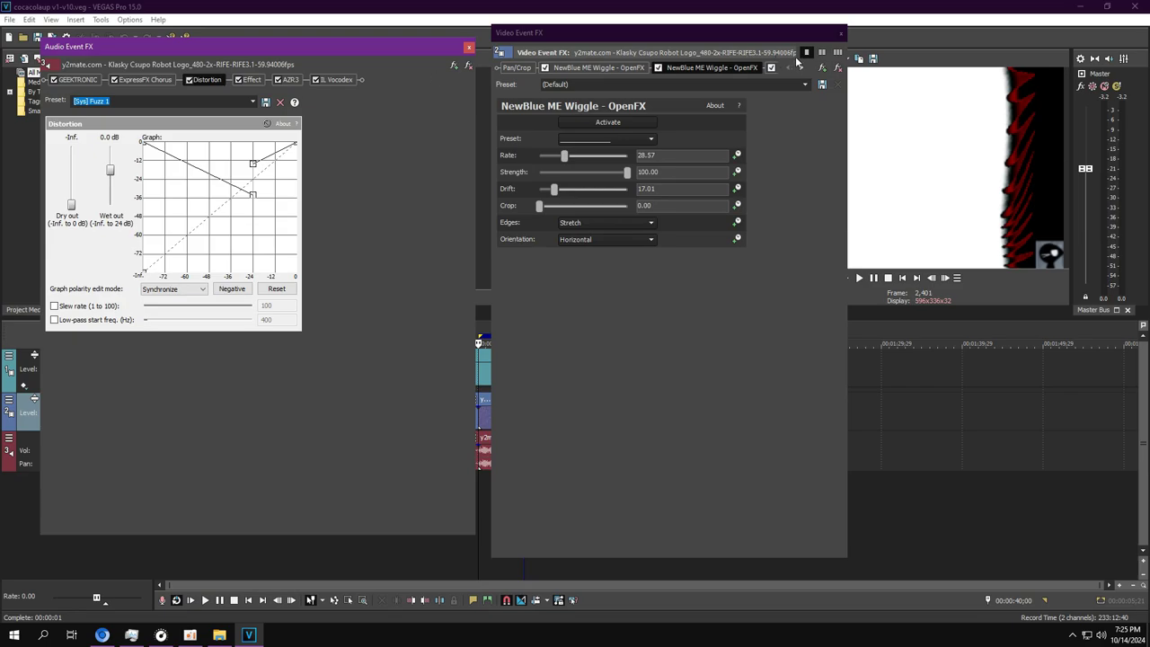
pyautogui.click(799, 68)
pyautogui.click(562, 67)
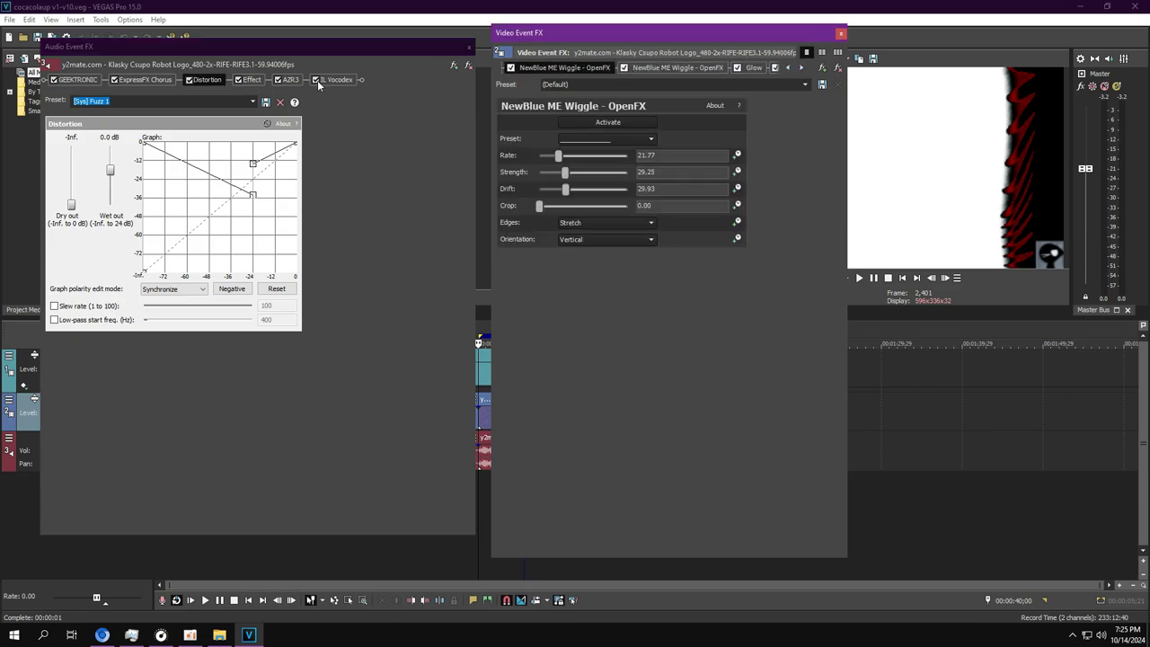
# Bypass the IL Vocodex, Effect and AZR3 audio effects while playing the eighth clip
pyautogui.click(316, 80)
pyautogui.click(859, 278)
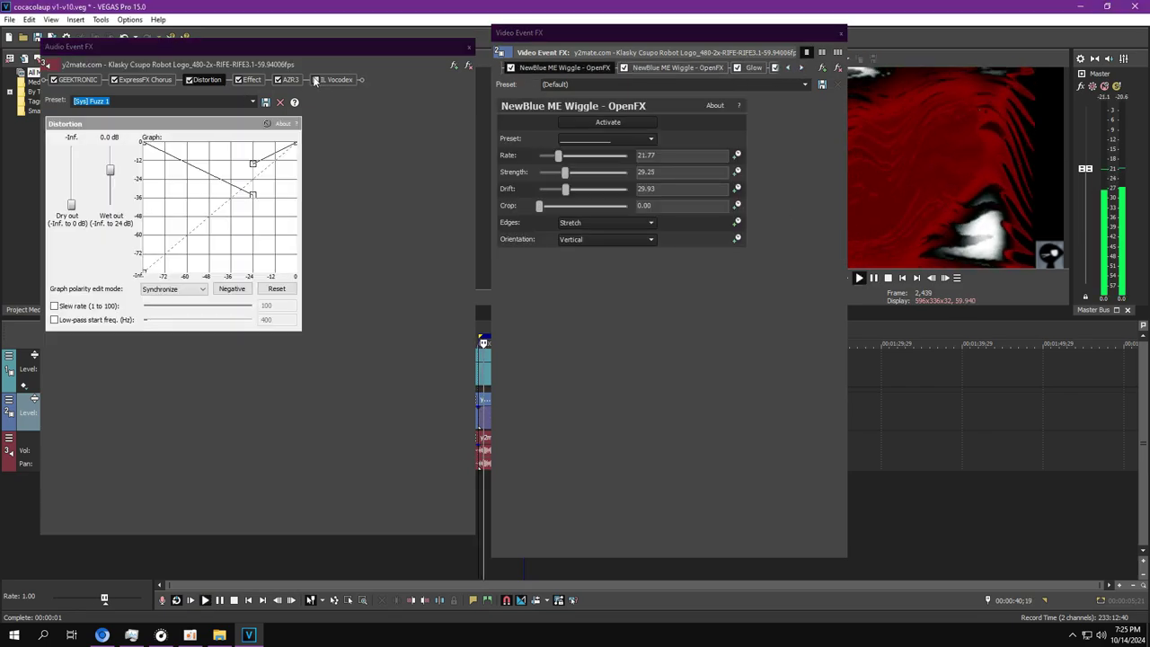
pyautogui.click(239, 80)
pyautogui.click(278, 80)
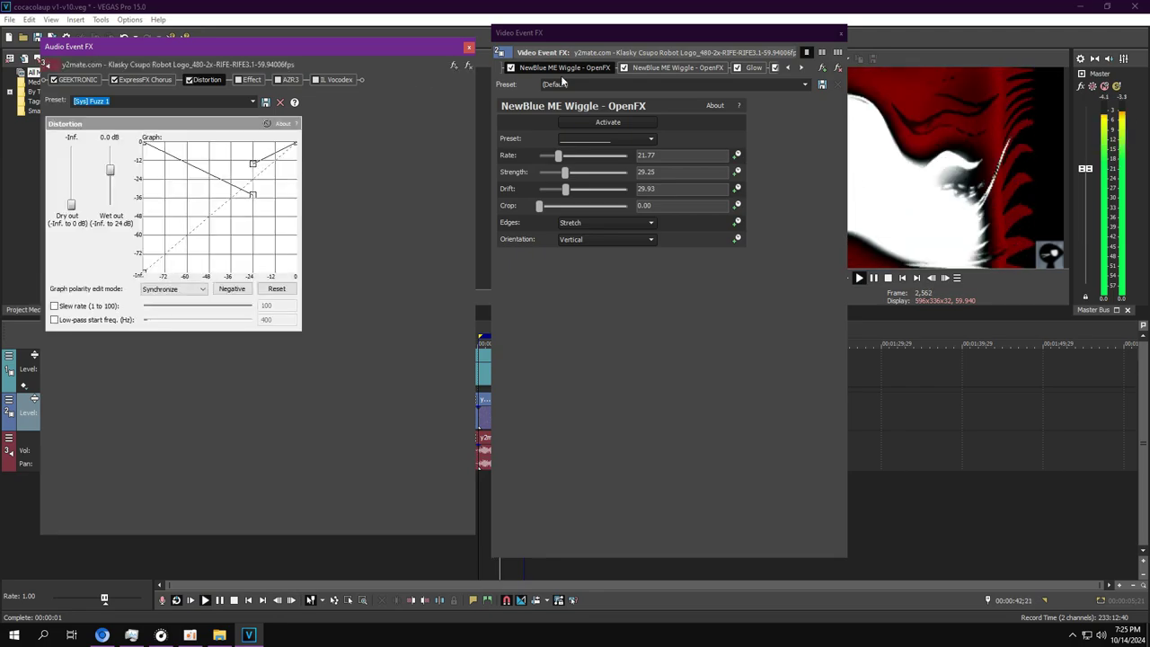
# Re-enable the bypassed audio effects, view the last Wiggle, Glow and Orange Vocoder settings, and pause playback
pyautogui.click(676, 68)
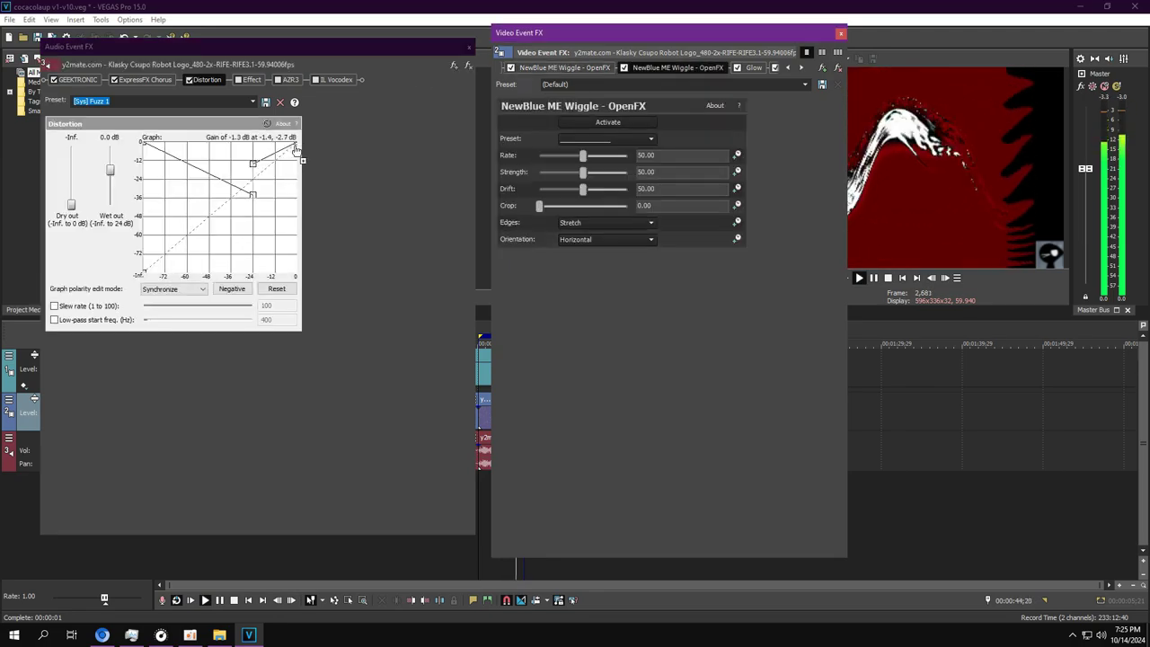
pyautogui.click(239, 80)
pyautogui.click(748, 69)
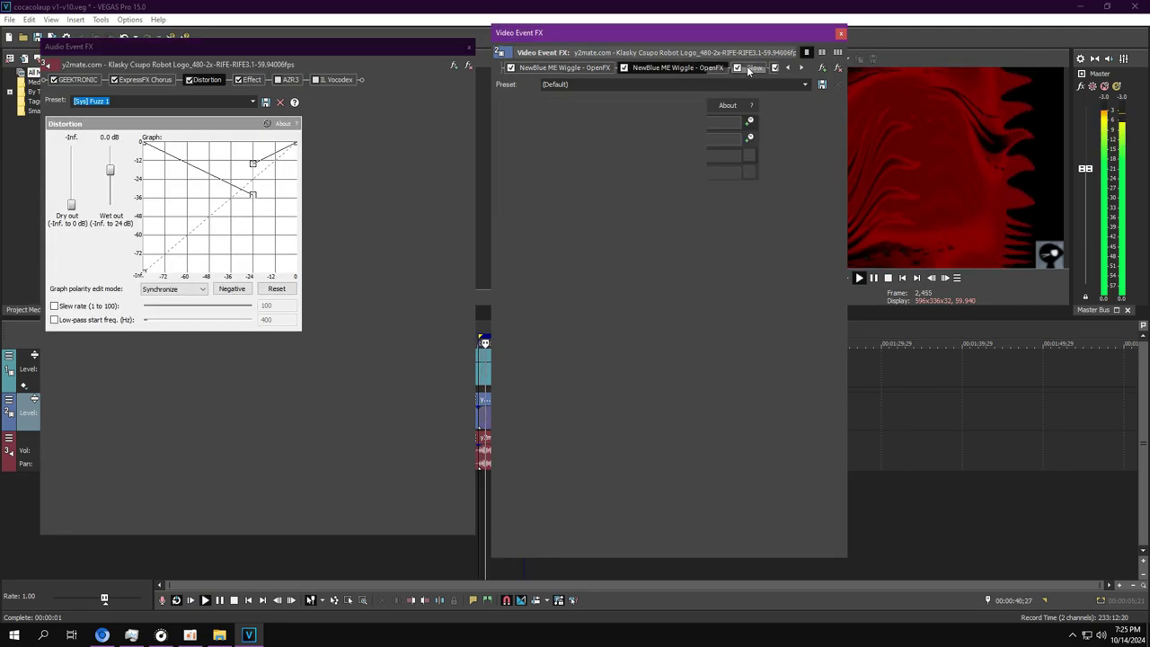
pyautogui.click(250, 79)
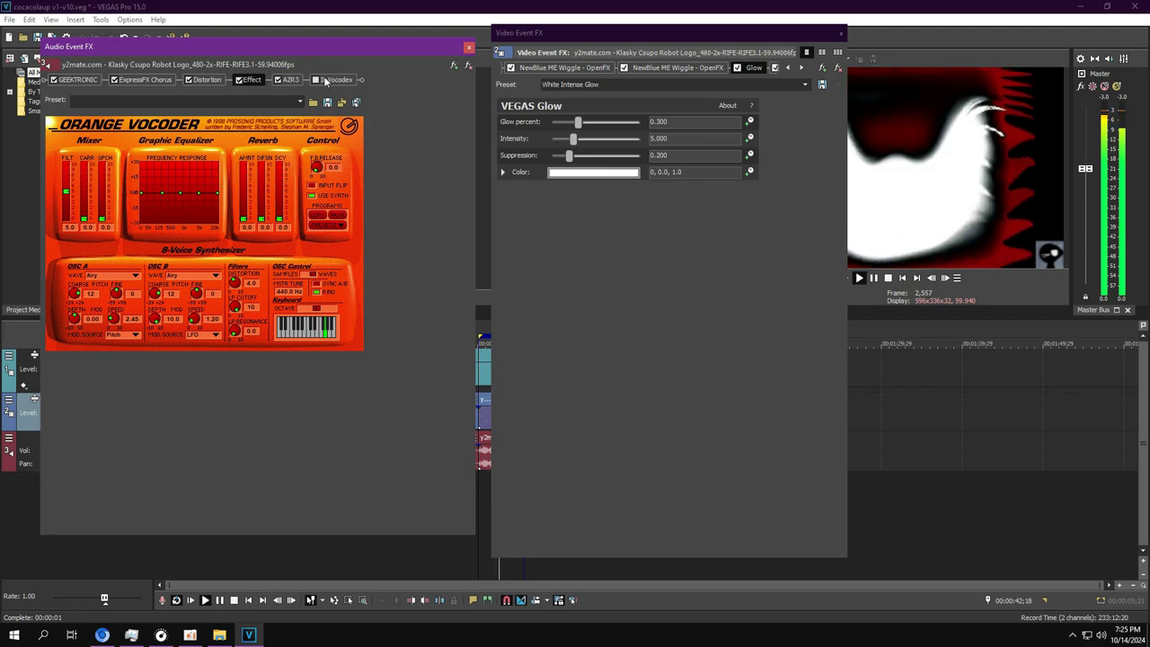
pyautogui.click(316, 79)
pyautogui.click(876, 279)
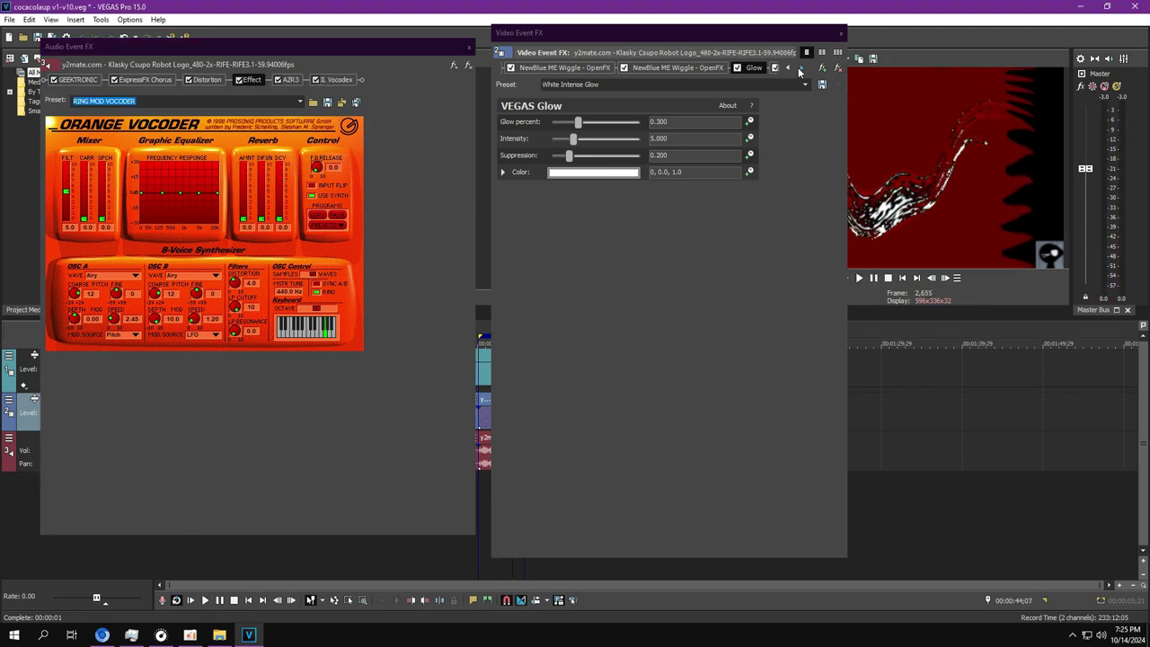
# View the Color Curves and Gradient Map settings alongside AZR3, and reselect AZR3's little duck preset
pyautogui.click(799, 69)
pyautogui.click(574, 69)
pyautogui.click(296, 80)
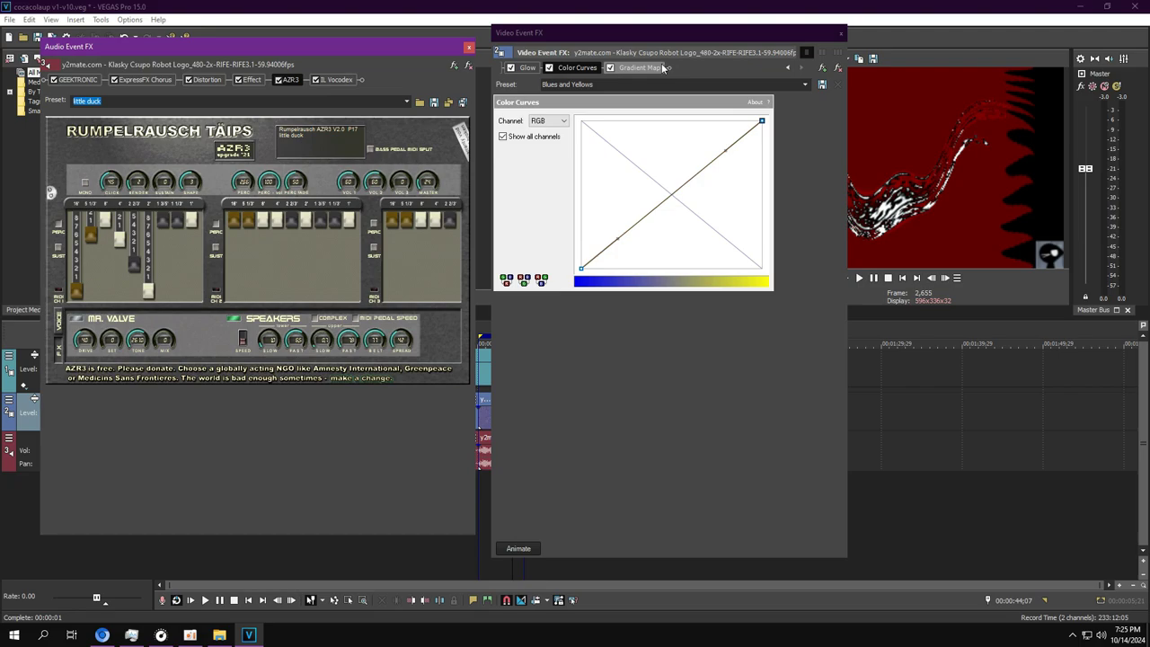
pyautogui.click(660, 65)
pyautogui.click(407, 101)
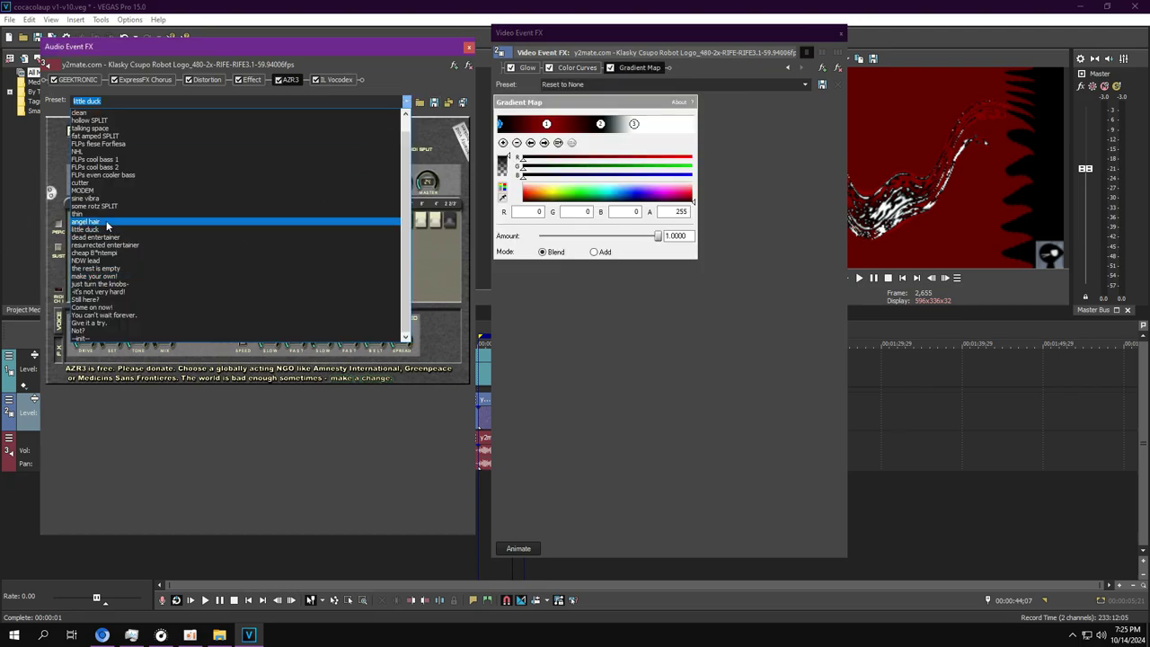
pyautogui.click(94, 231)
# Step through the eighth clip's Gradient Map color points to point 3, and show the IL Vocodex settings
pyautogui.click(545, 143)
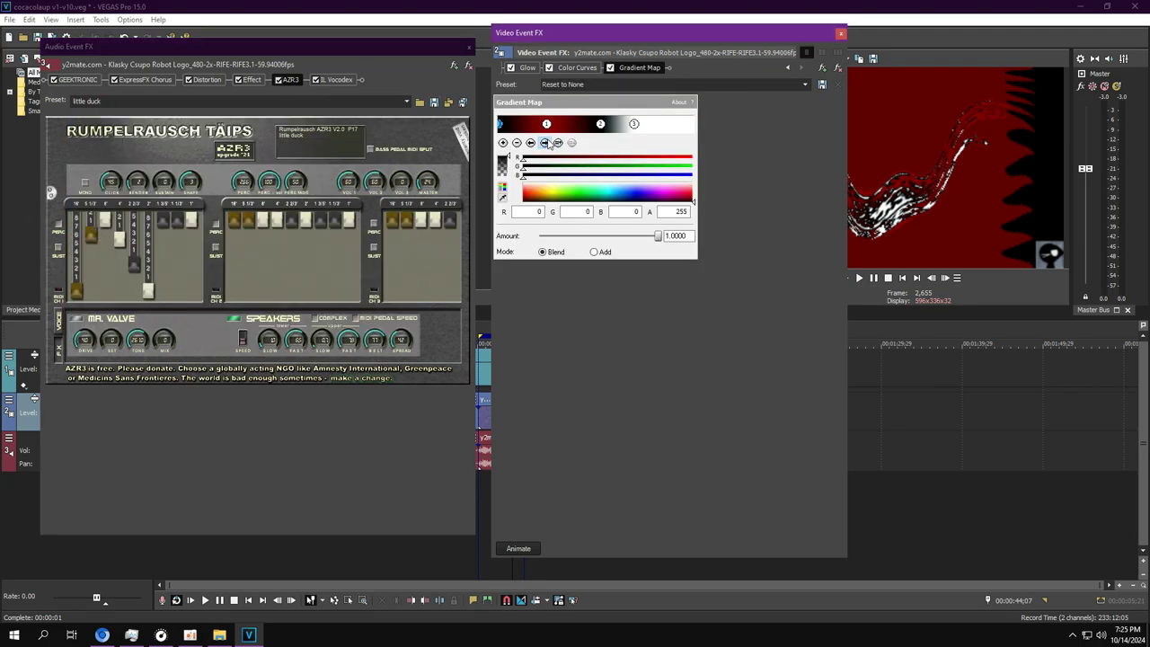
pyautogui.click(325, 79)
pyautogui.click(544, 143)
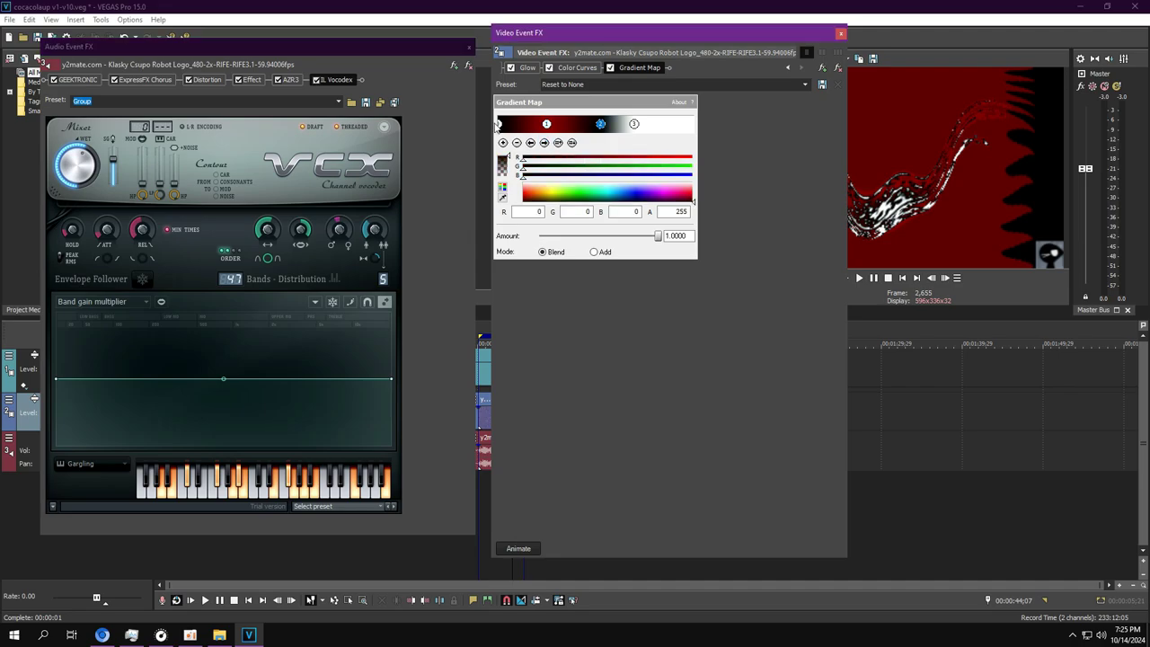
pyautogui.click(544, 143)
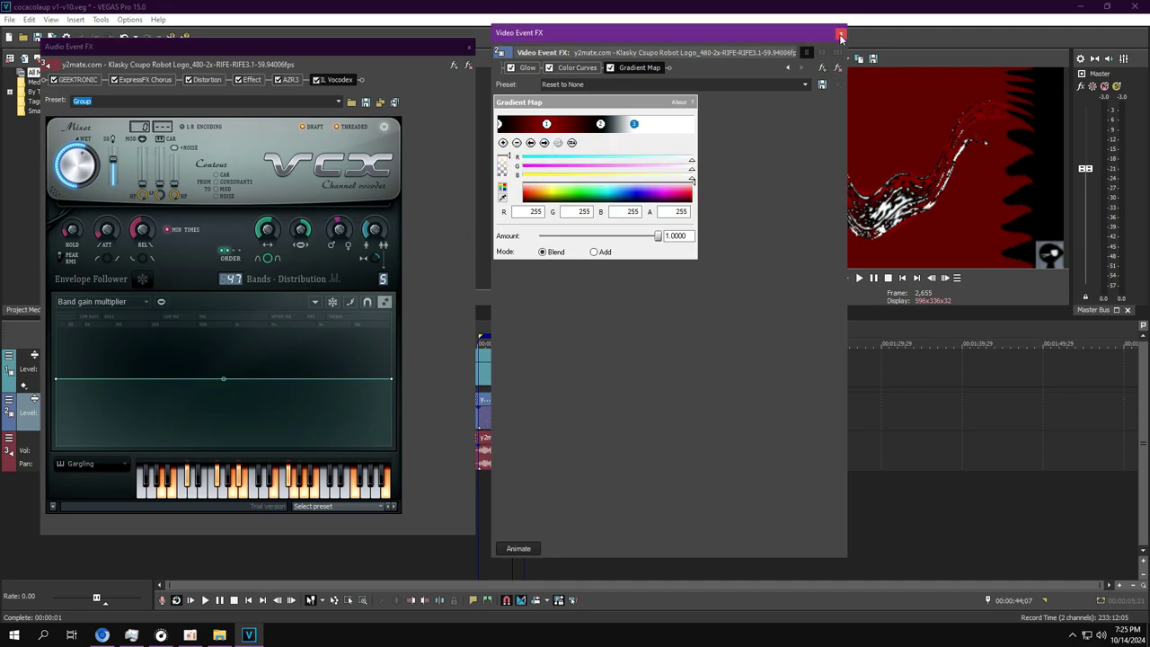
# Close the eighth clip's effect windows, move to the ninth clip, and open its audio and video event effects
pyautogui.click(841, 36)
pyautogui.click(466, 45)
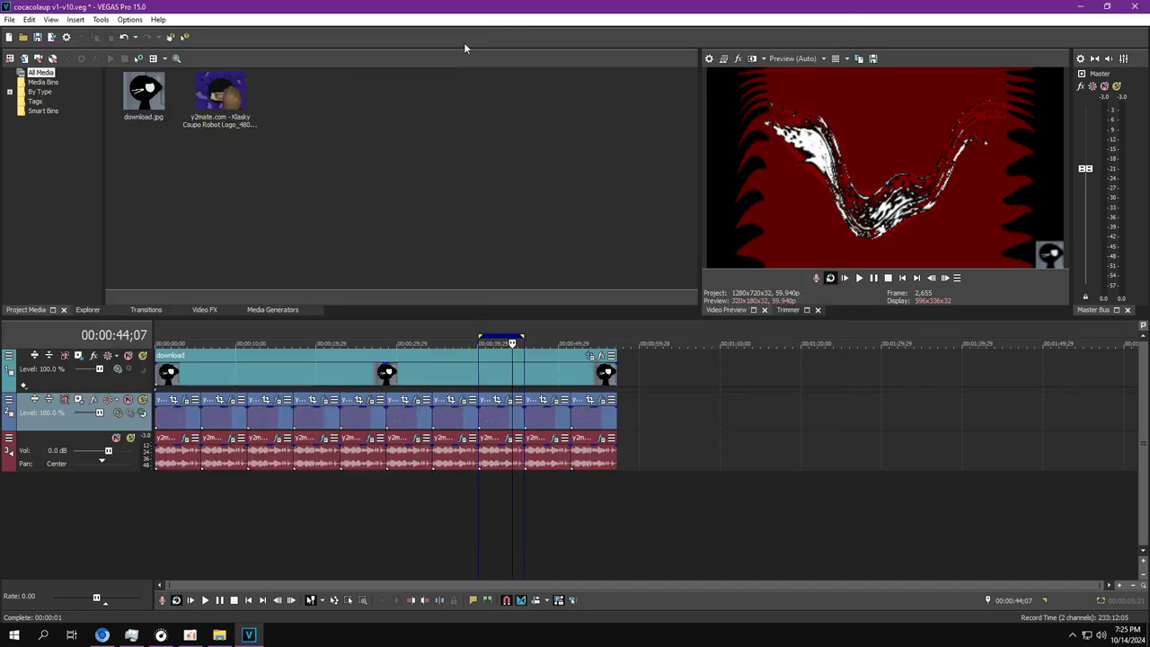
pyautogui.click(539, 488)
pyautogui.doubleClick(554, 418)
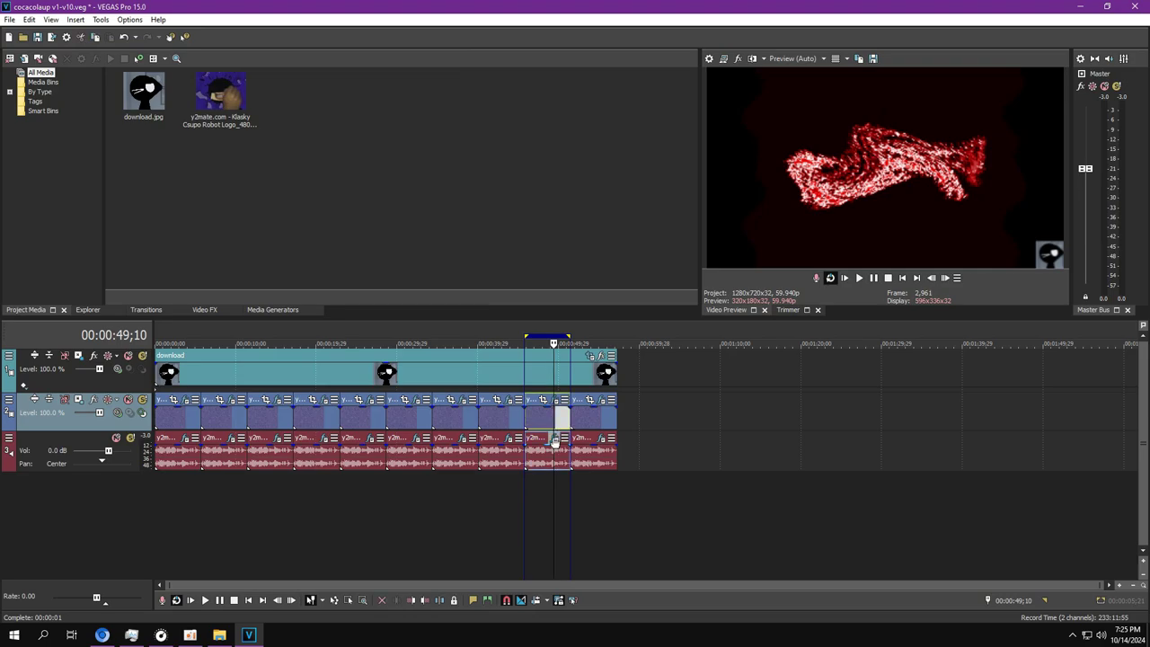
pyautogui.click(555, 440)
pyautogui.click(555, 400)
# View the ninth clip's IO/Phaser, MetaVerb and ExpressFX Dynamics settings alongside its first two NewBlue ME Wiggle effects
pyautogui.click(74, 79)
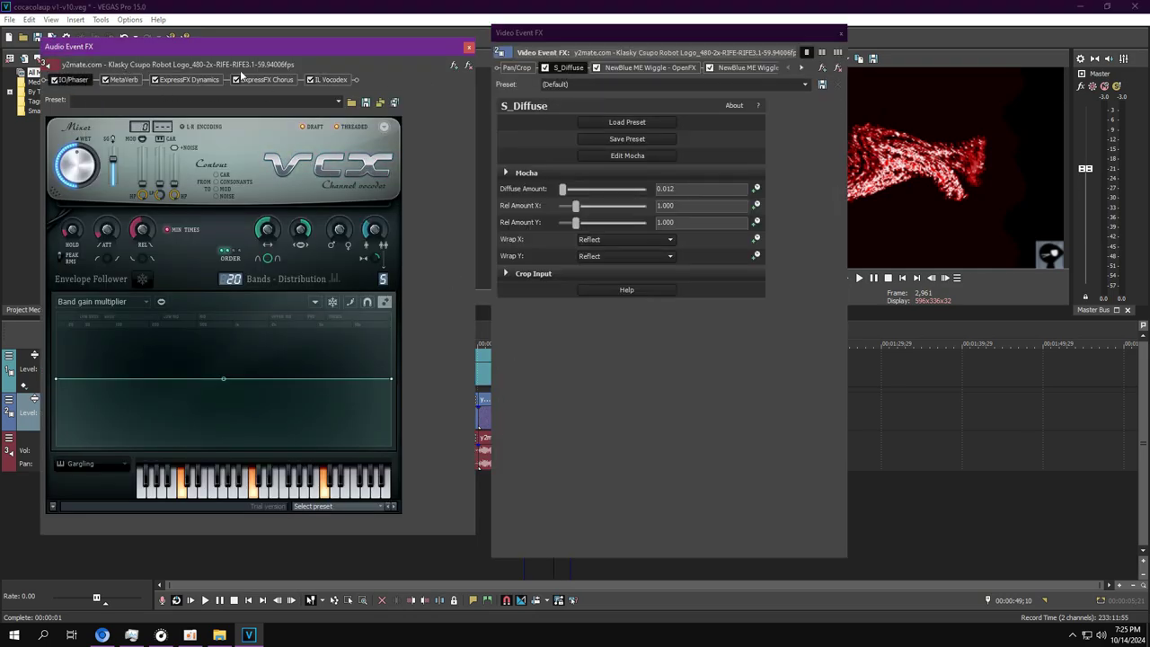
pyautogui.click(683, 69)
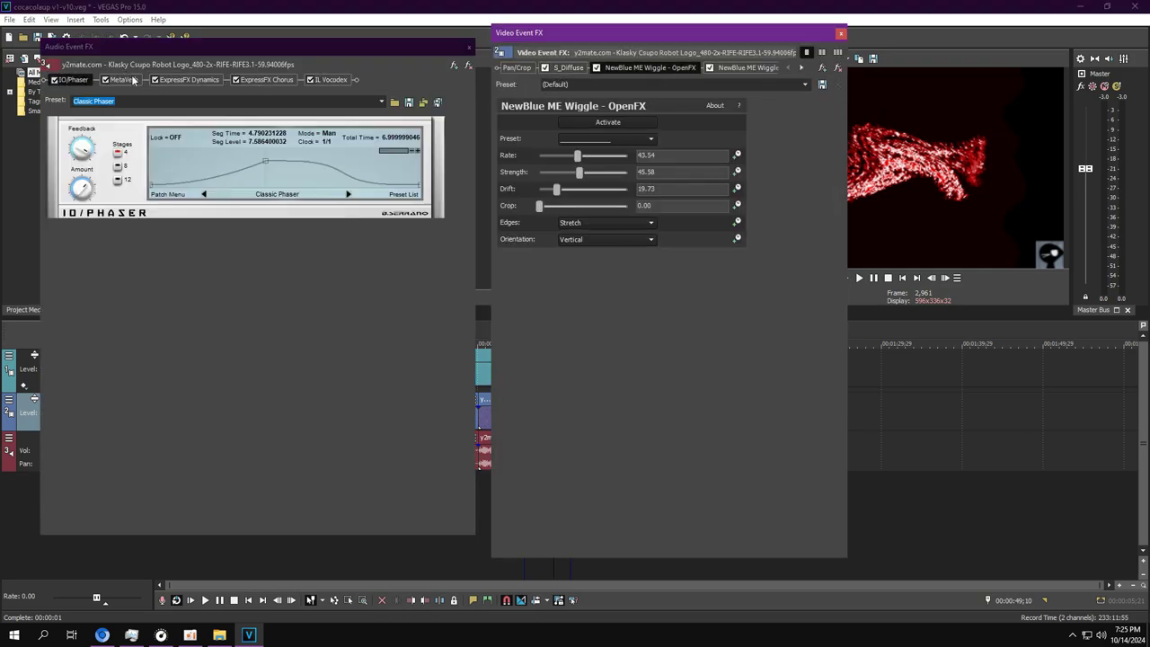
pyautogui.click(135, 80)
pyautogui.click(804, 69)
pyautogui.click(803, 70)
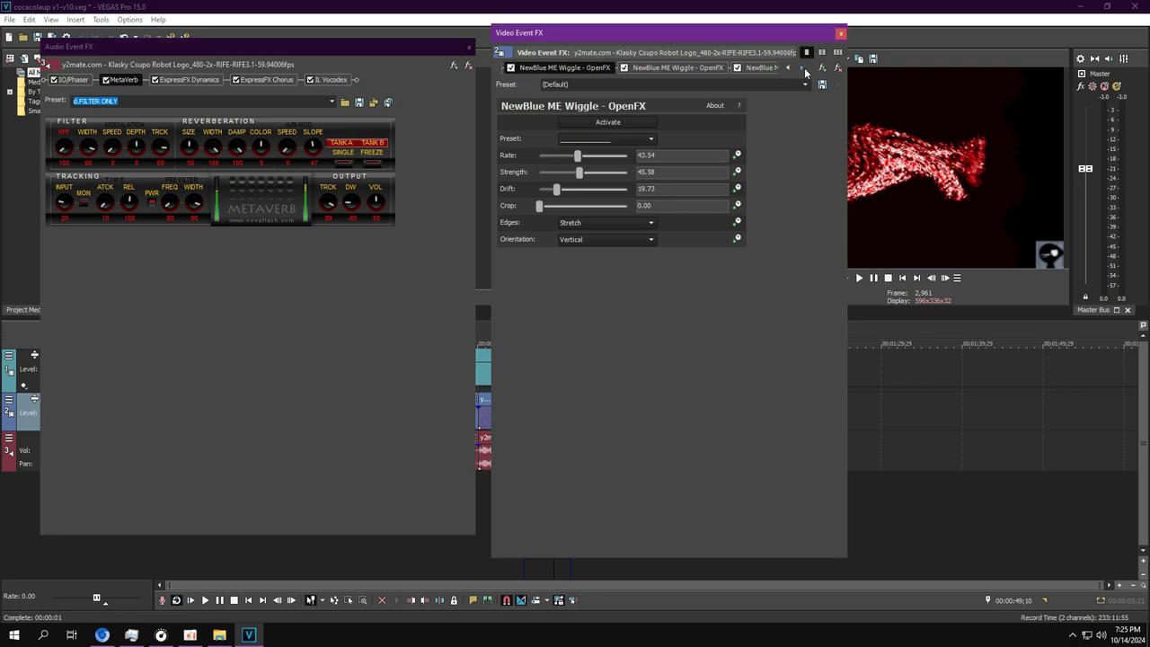
pyautogui.click(804, 70)
pyautogui.click(558, 69)
pyautogui.click(193, 79)
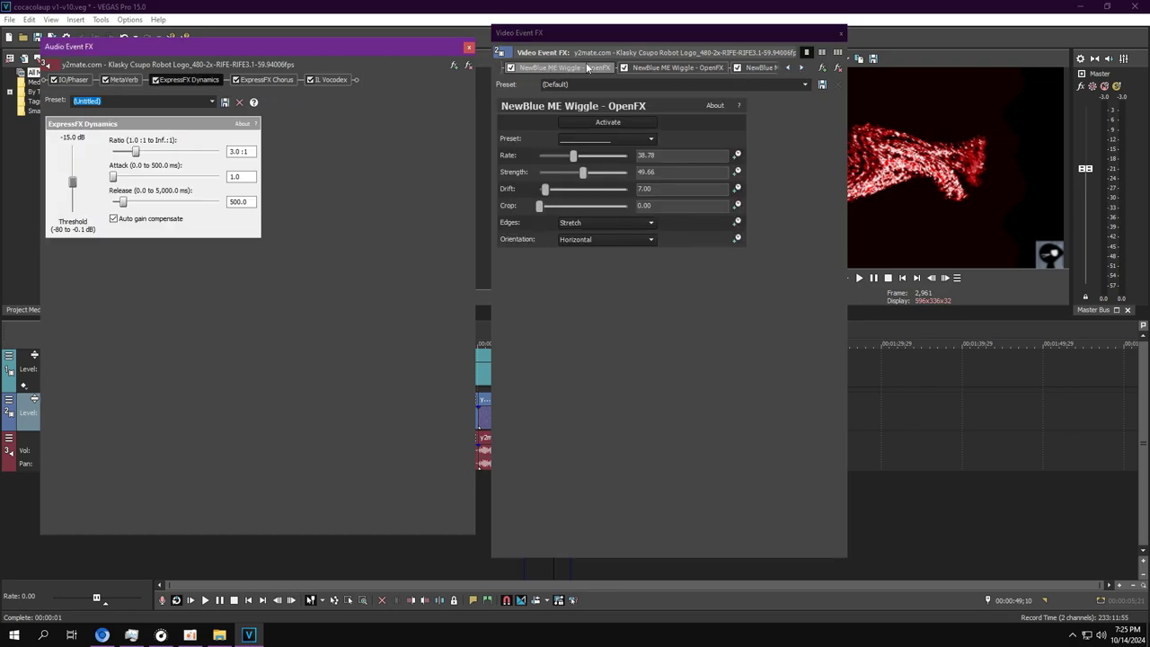
# View the ninth clip's last two Wiggle effects together with the ExpressFX Chorus and IL Vocodex settings
pyautogui.click(662, 69)
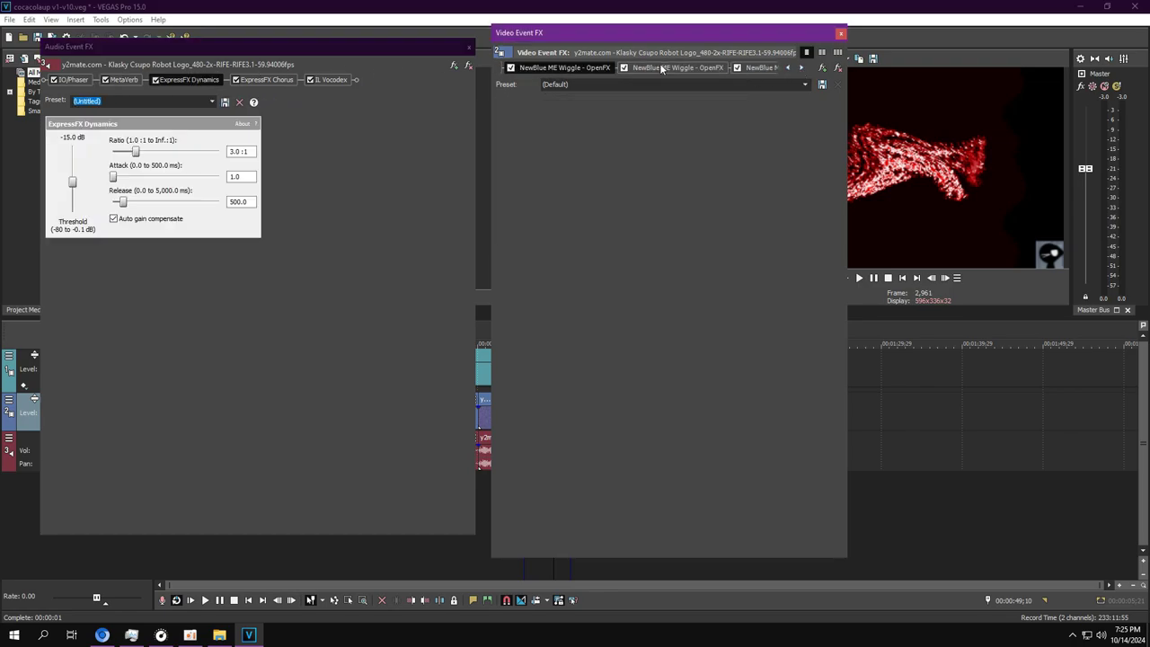
pyautogui.click(267, 79)
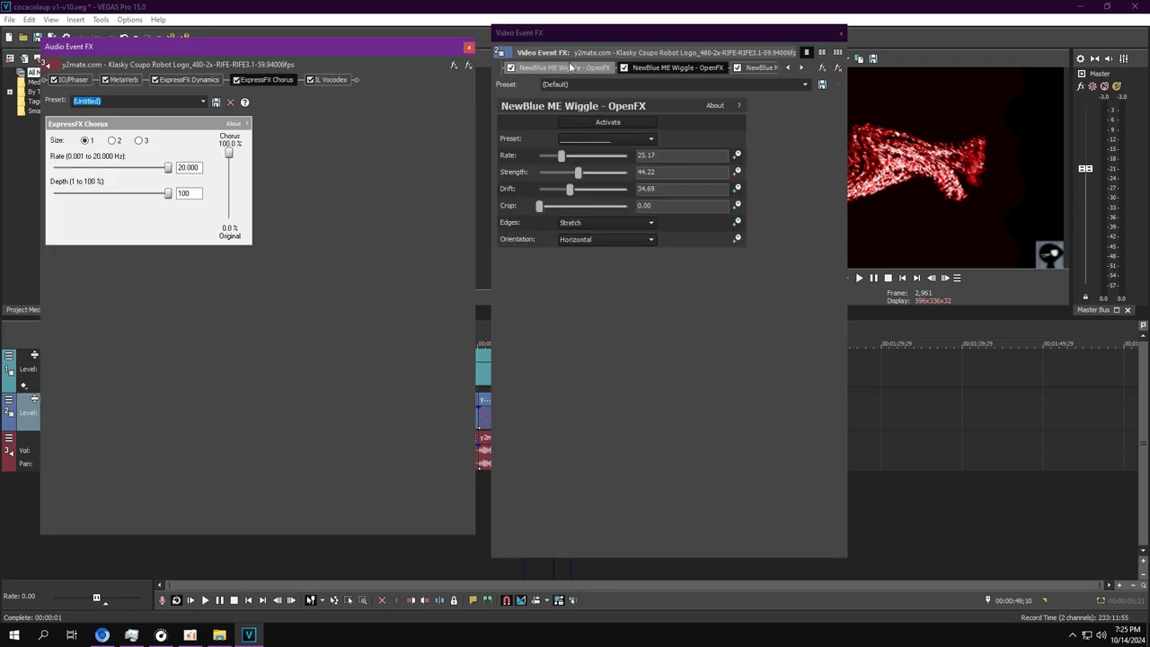
pyautogui.click(771, 70)
pyautogui.click(328, 79)
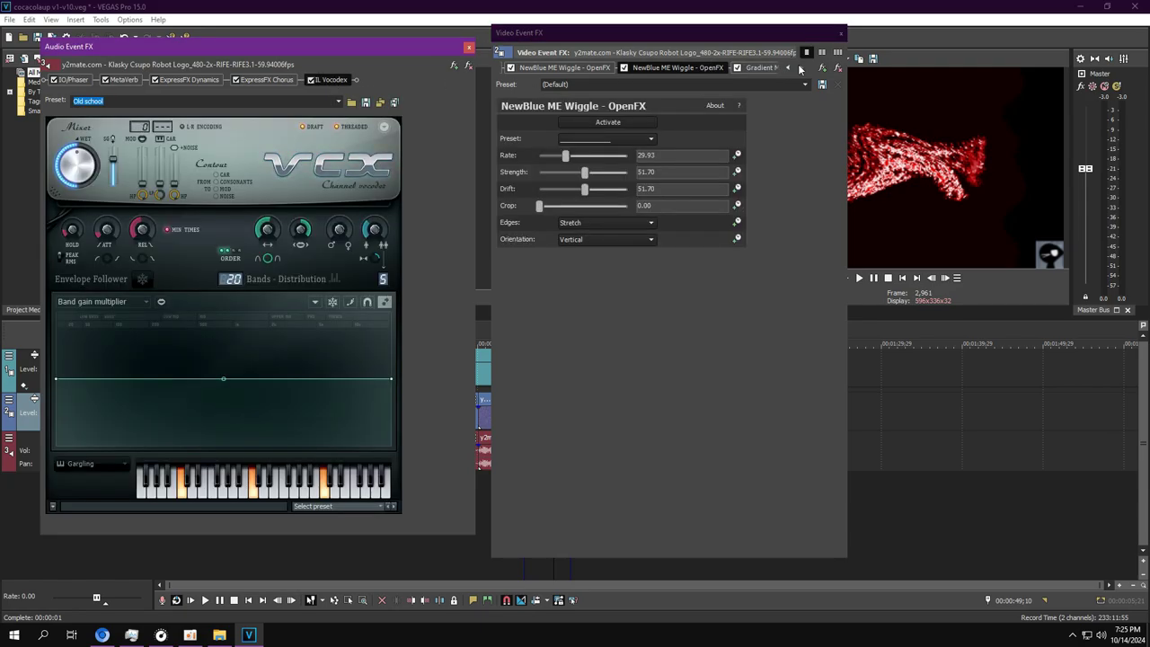
# Show the ninth clip's Gradient Map and step through its color points up to point 4
pyautogui.click(617, 74)
pyautogui.click(654, 69)
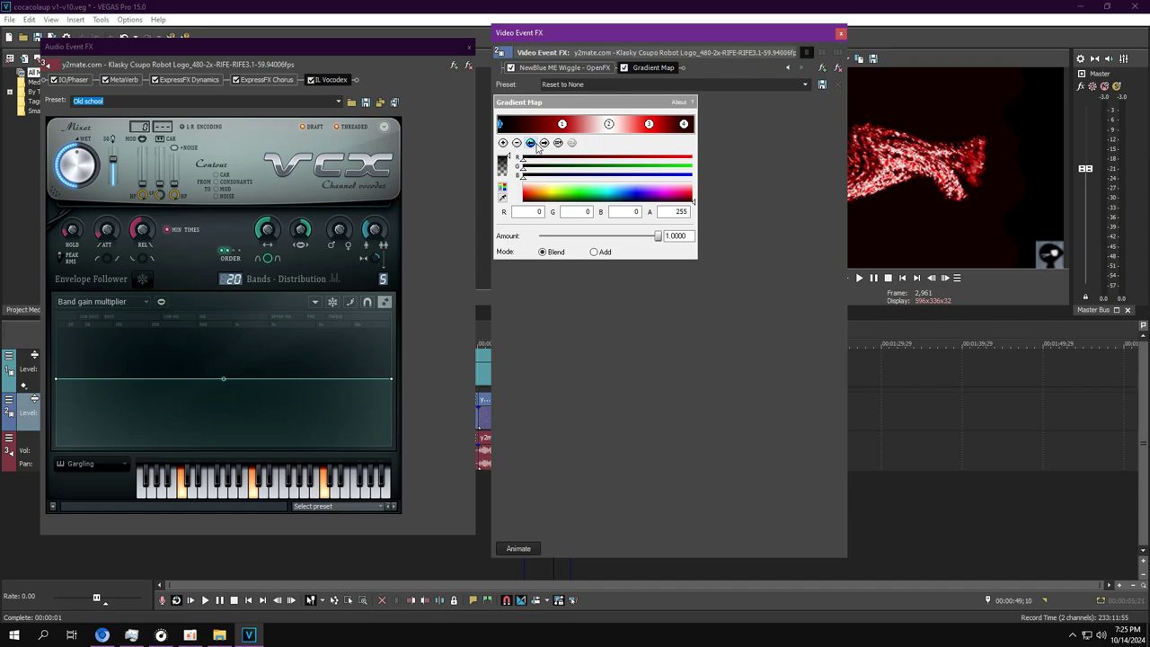
pyautogui.click(544, 143)
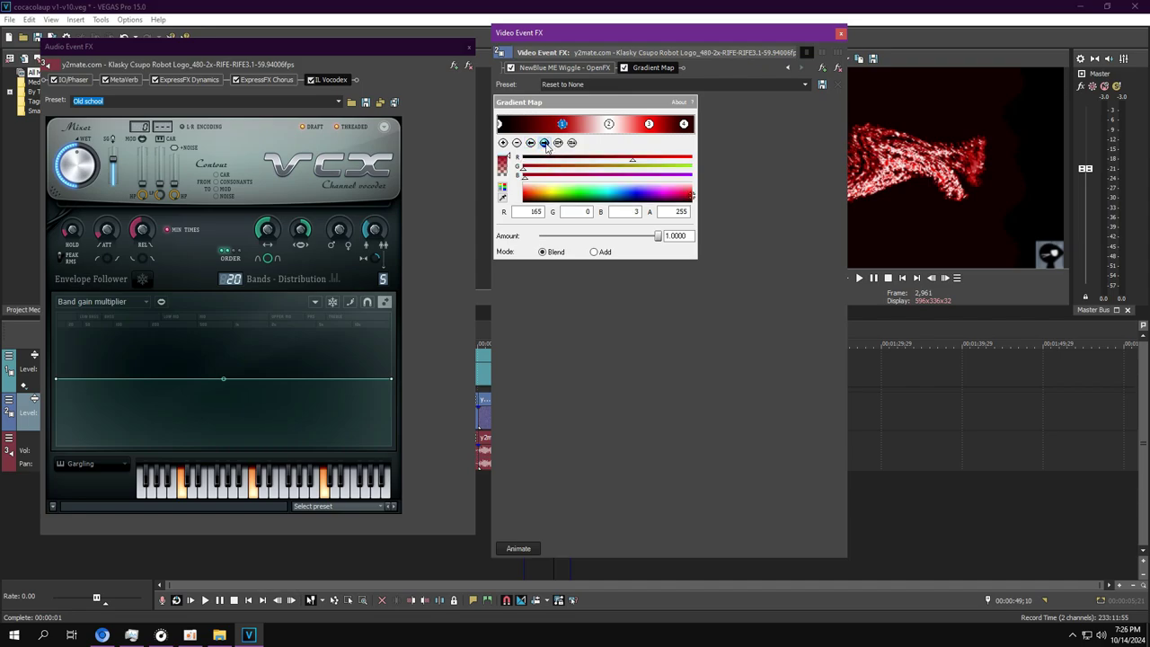
pyautogui.click(545, 144)
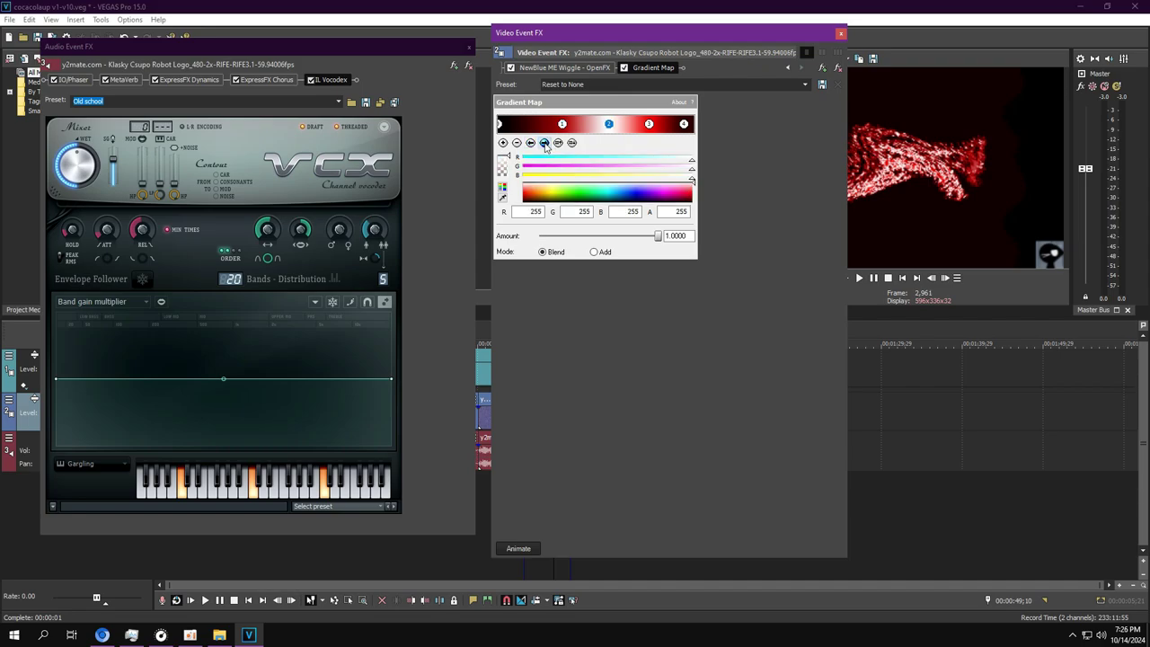
pyautogui.click(545, 144)
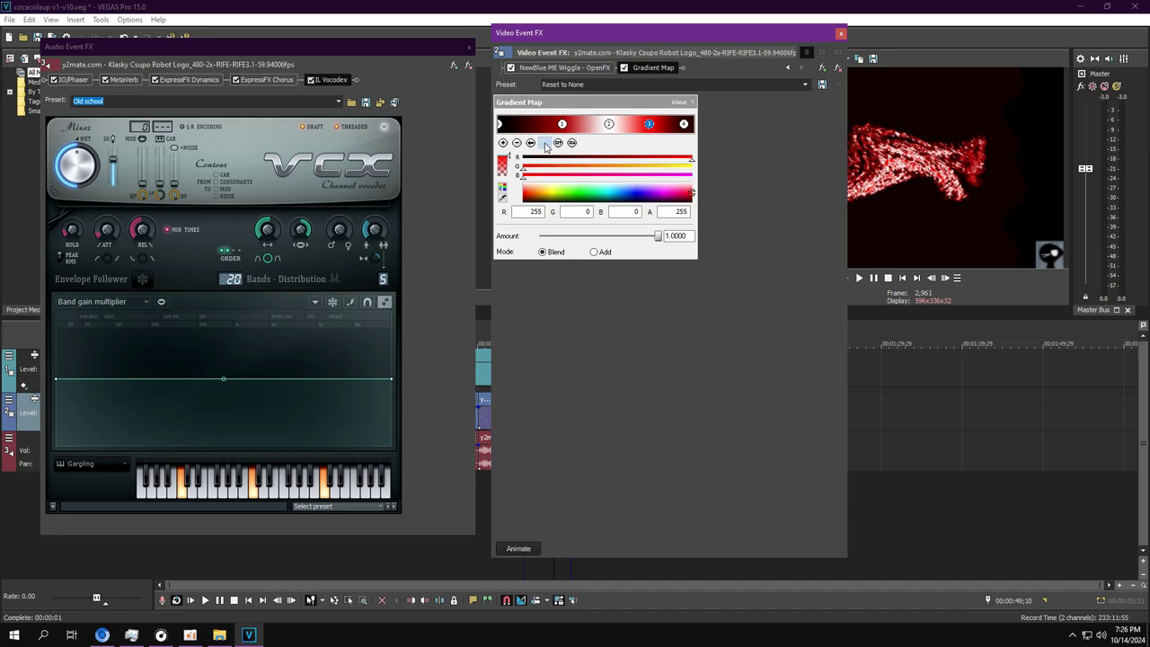
pyautogui.click(545, 144)
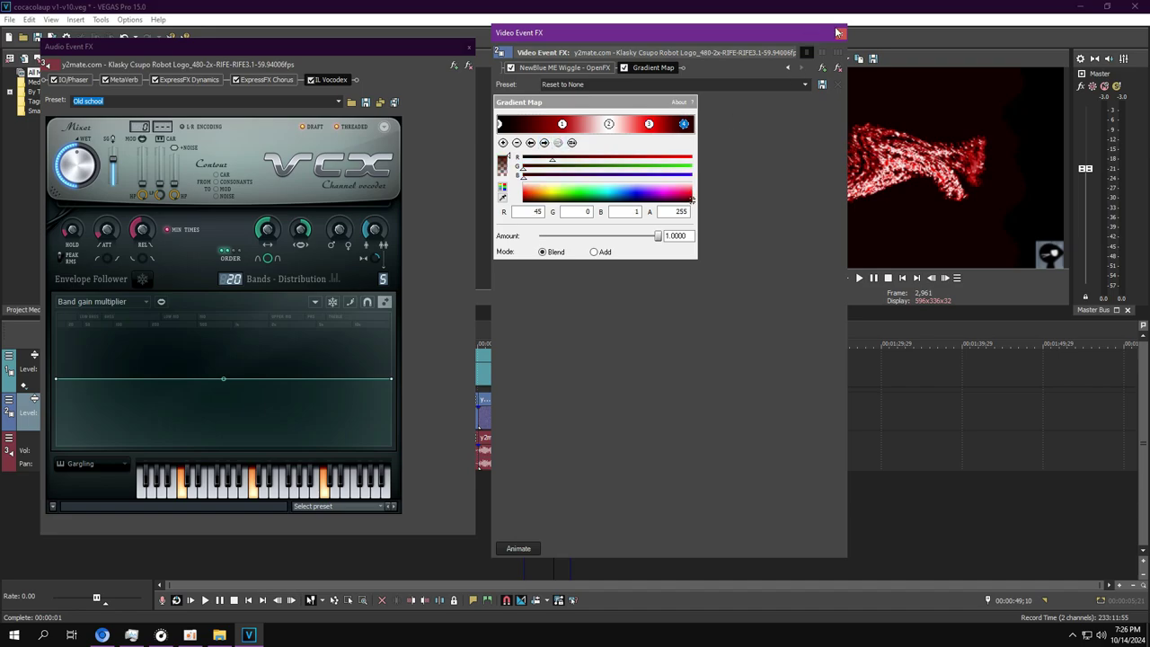
# Close the ninth clip's effect windows and play into the tenth clip, briefly opening its video effects before pausing
pyautogui.click(837, 32)
pyautogui.click(469, 46)
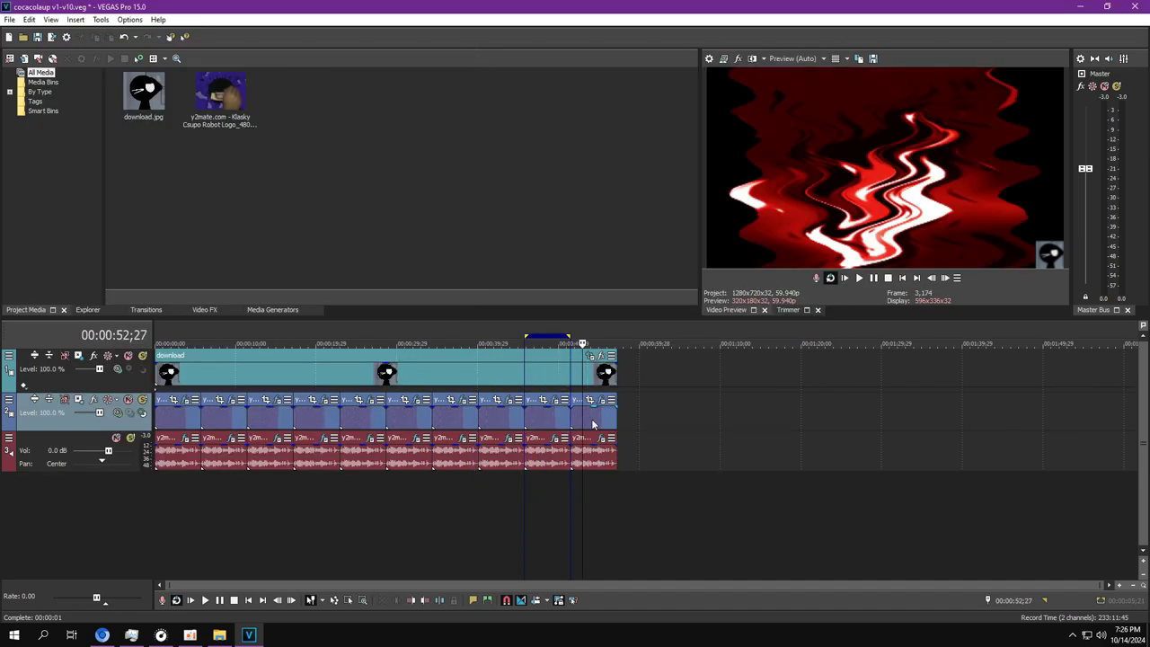
pyautogui.click(857, 279)
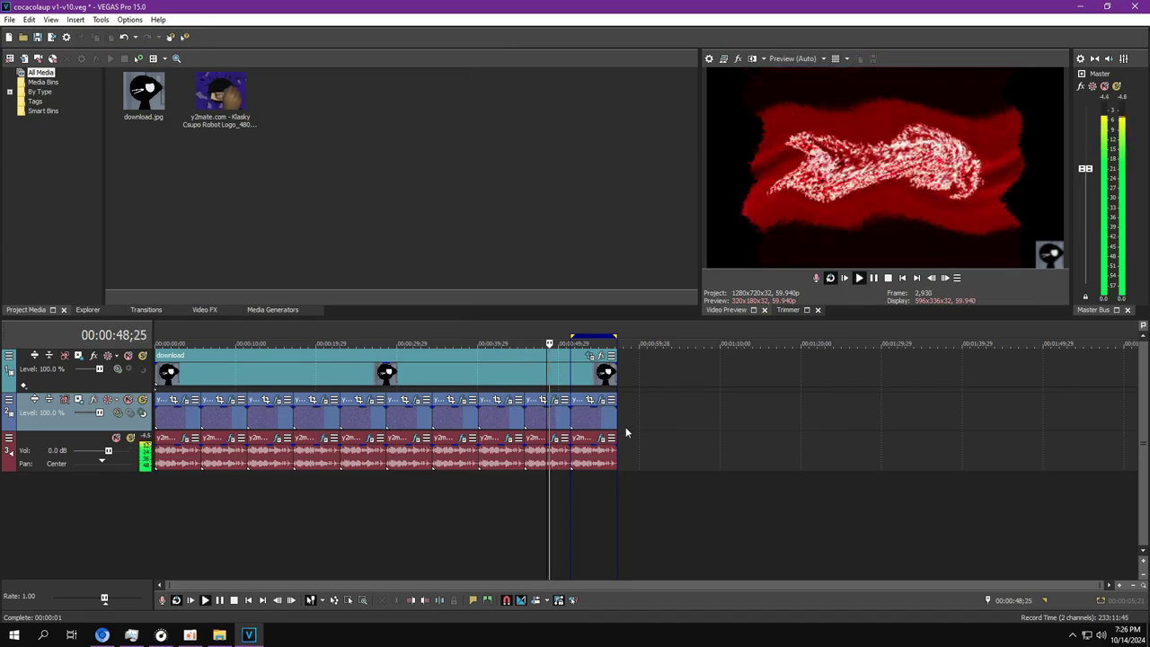
pyautogui.click(602, 400)
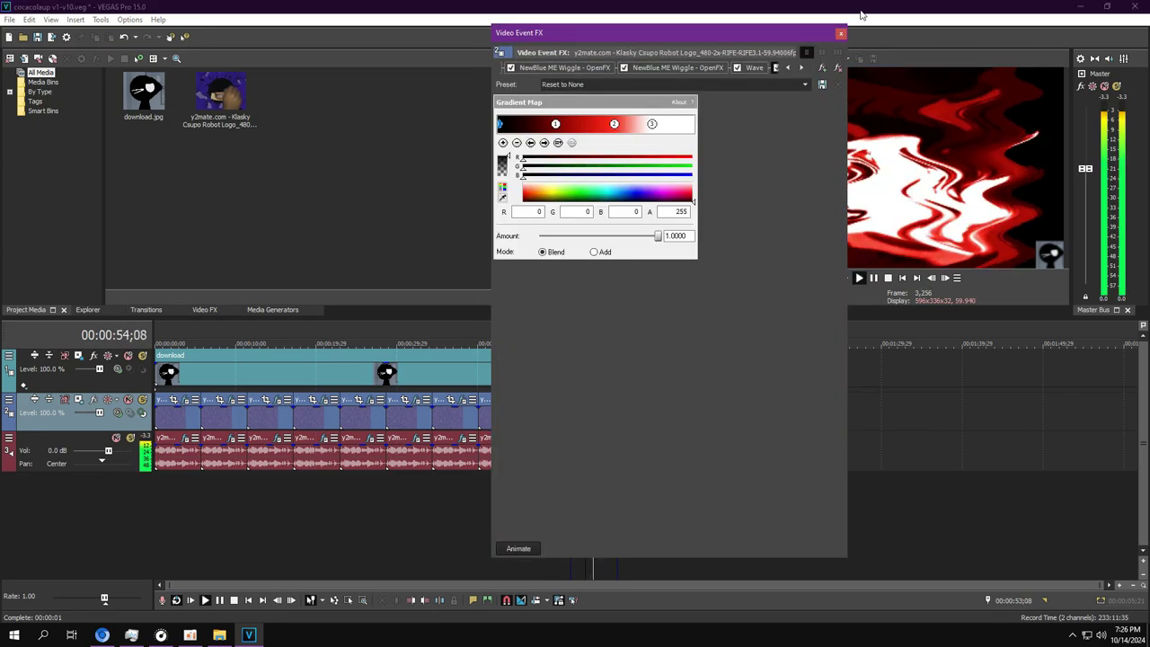
pyautogui.click(839, 35)
pyautogui.click(872, 278)
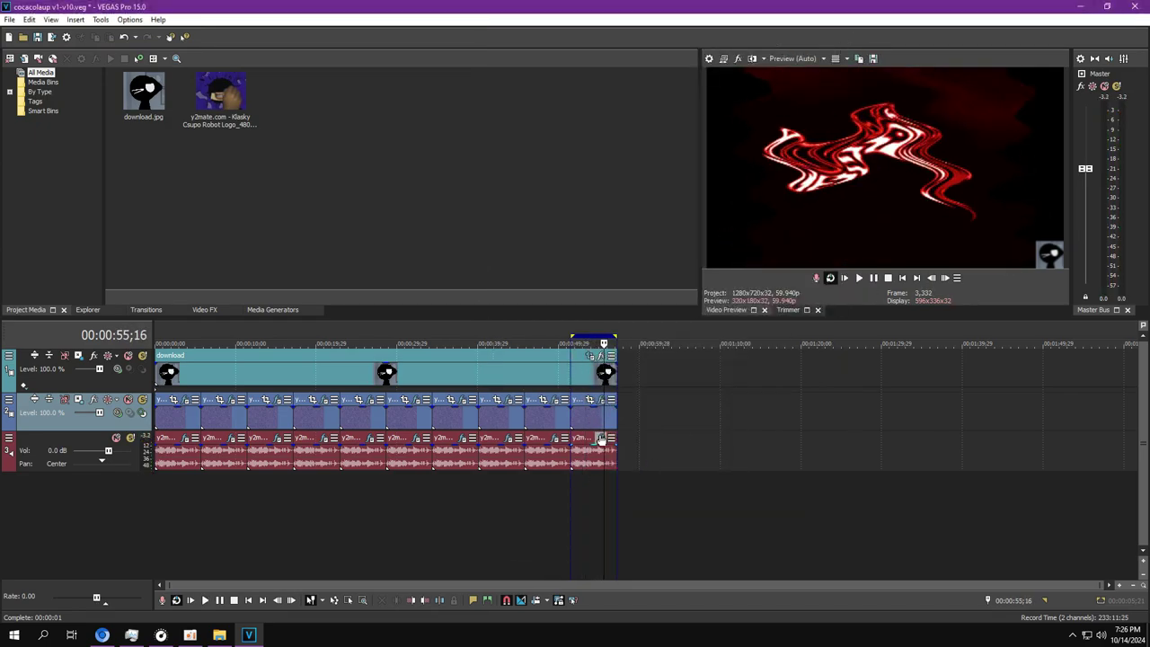
# Open the tenth clip's audio and video effects and play it with only Buffered enabled, showing Buffered's settings
pyautogui.click(601, 440)
pyautogui.click(601, 399)
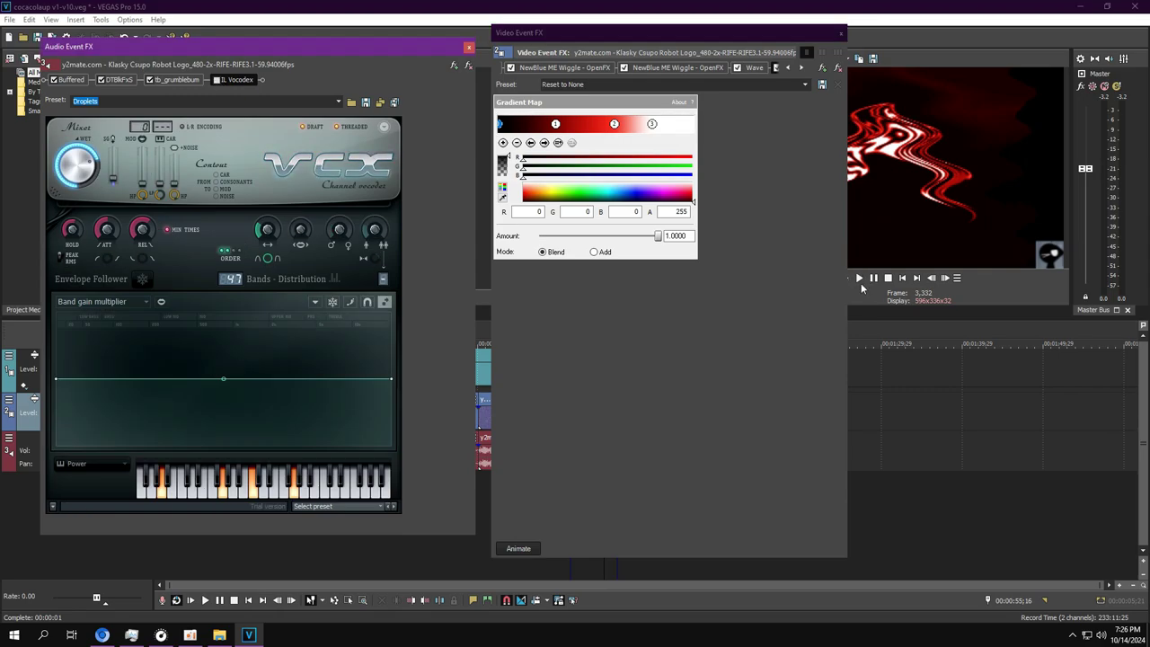
pyautogui.click(859, 279)
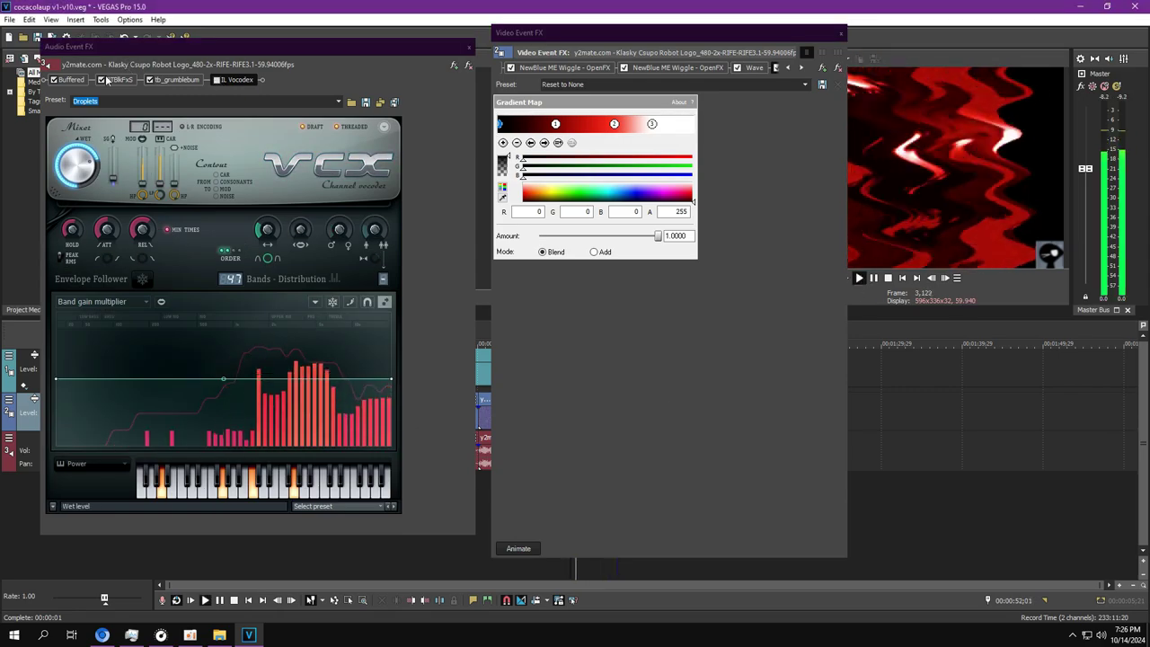
pyautogui.click(80, 80)
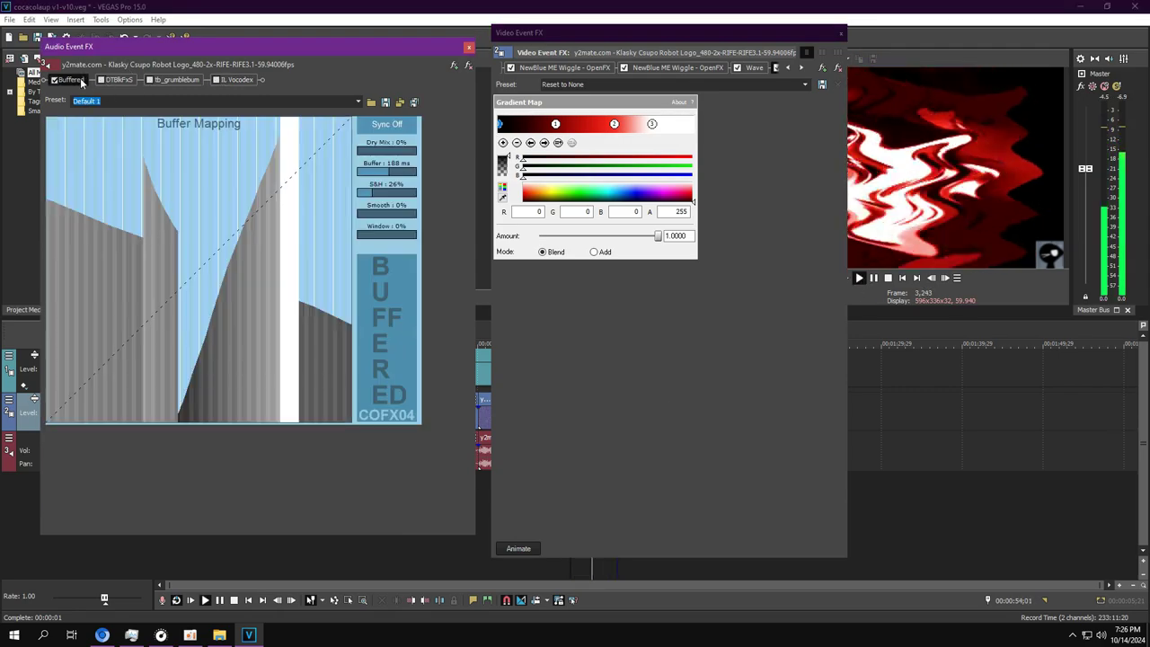
pyautogui.click(873, 277)
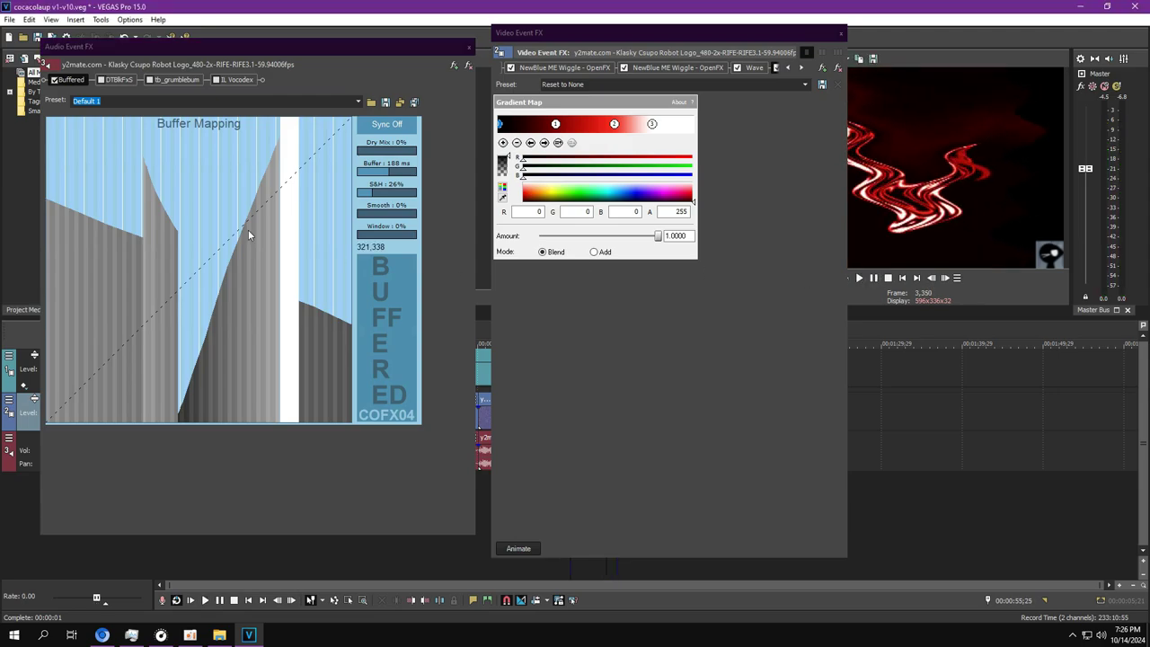
# Redraw the narrow section around the tall peak in the tenth clip's Buffered buffer mapping, leaving a gap beside the peak
pyautogui.click(282, 117)
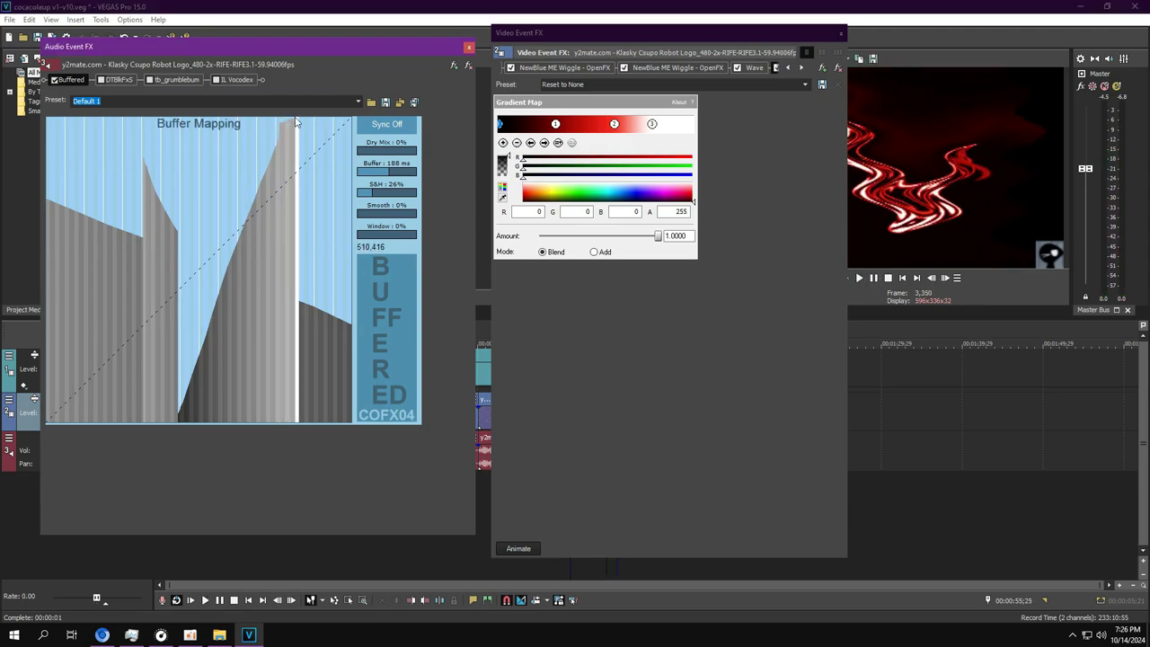
pyautogui.moveTo(279, 114); pyautogui.dragTo(303, 118)
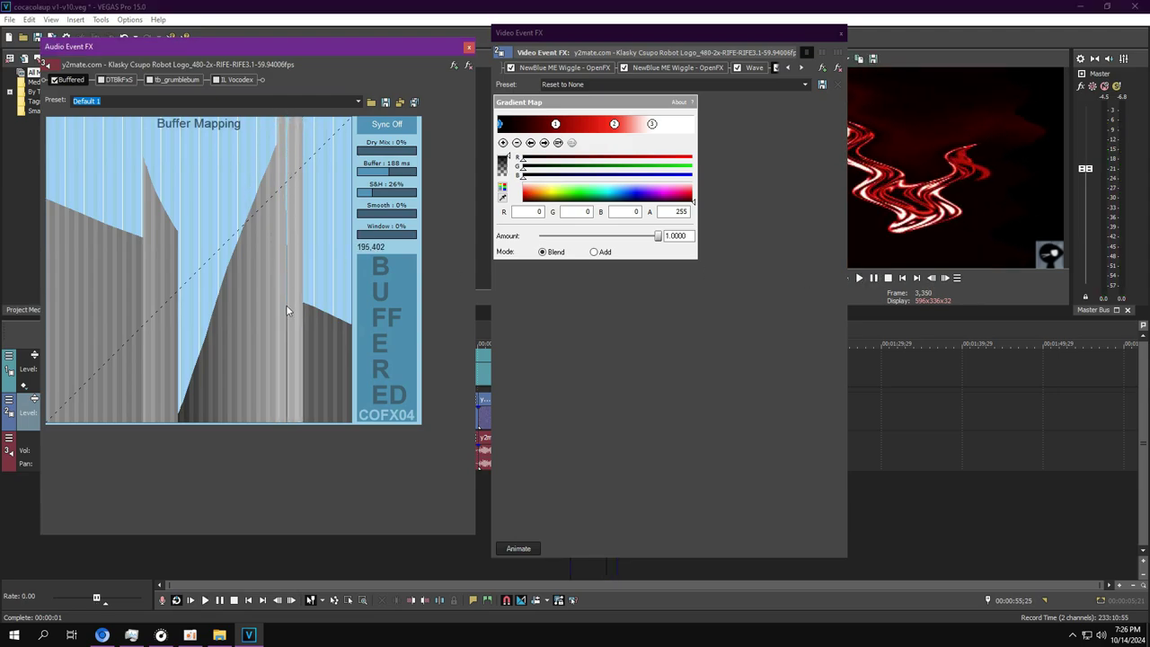
pyautogui.moveTo(287, 434); pyautogui.dragTo(299, 427)
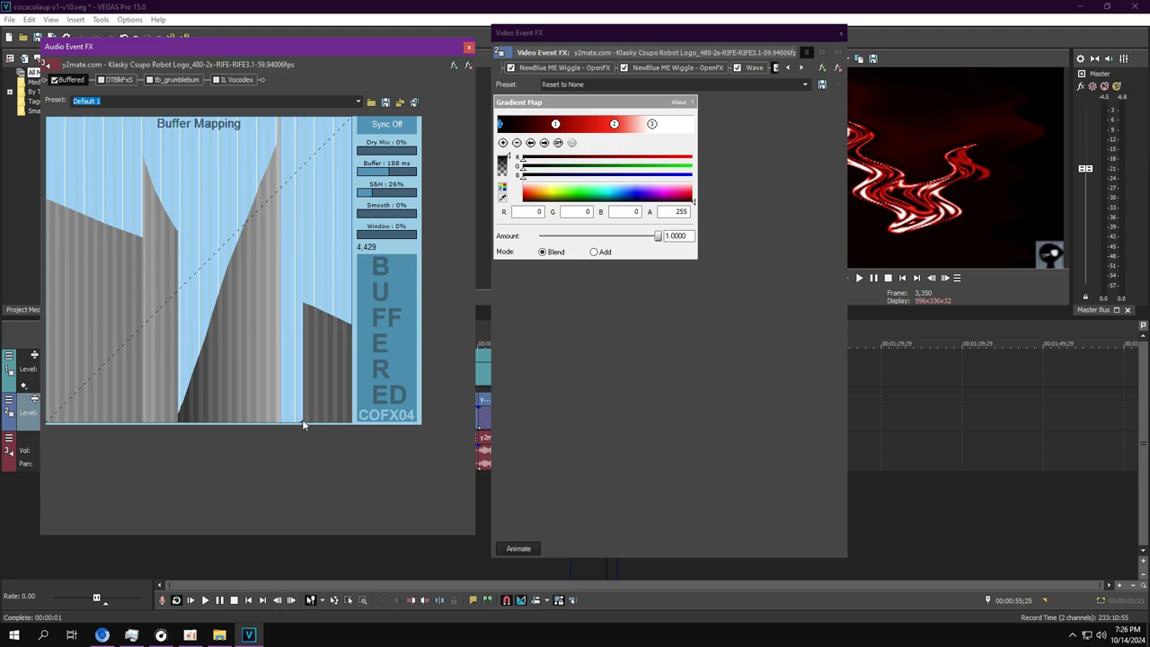
# Re-enable DTBlkFxS while playing the tenth clip, and view the TV Simulator settings
pyautogui.click(859, 278)
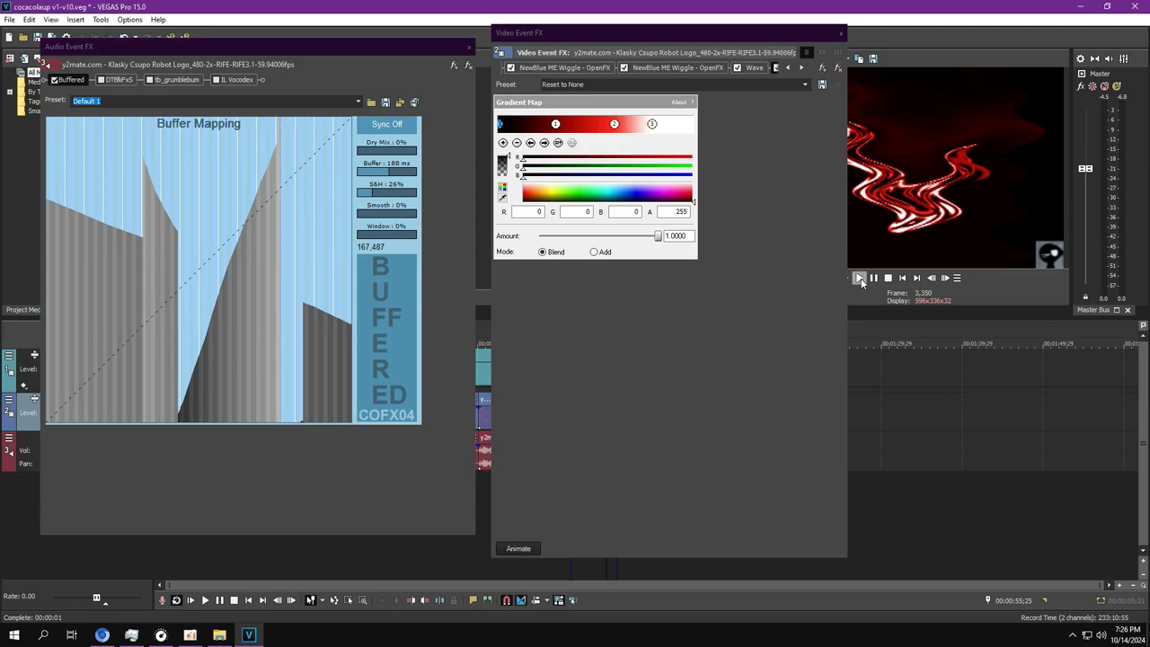
pyautogui.click(103, 79)
pyautogui.click(790, 67)
pyautogui.click(790, 67)
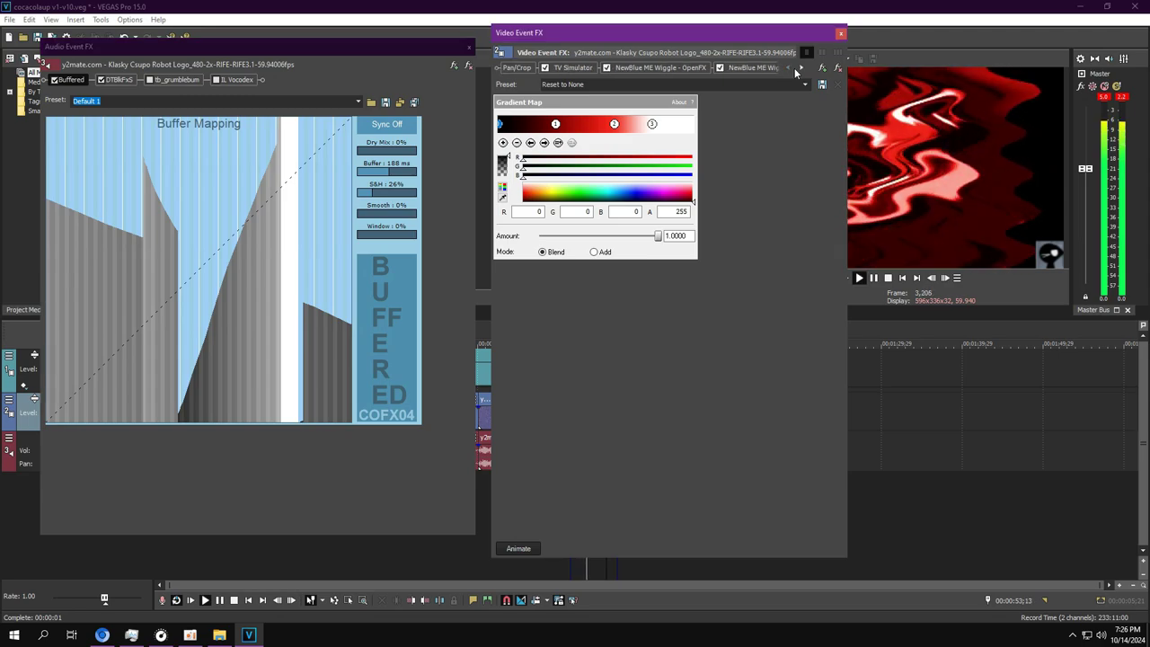
pyautogui.click(573, 67)
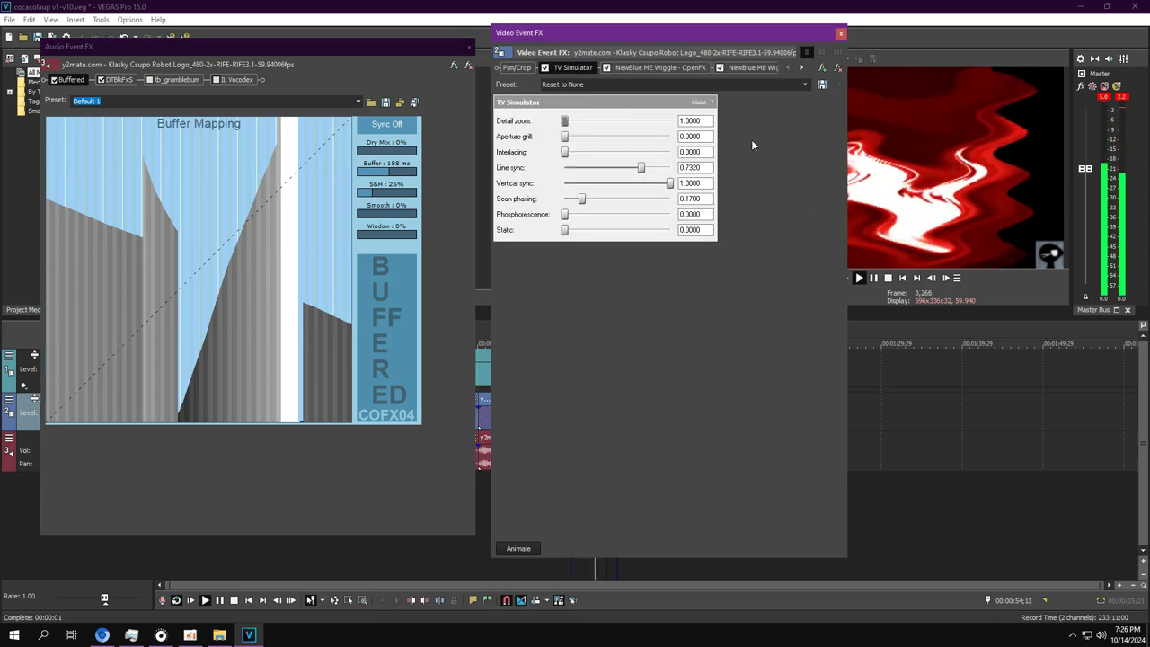
# Re-enable tb_grumblebum and view its settings and DTBlkFxS's alongside the tenth clip's first two Wiggle effects
pyautogui.click(659, 67)
pyautogui.click(118, 79)
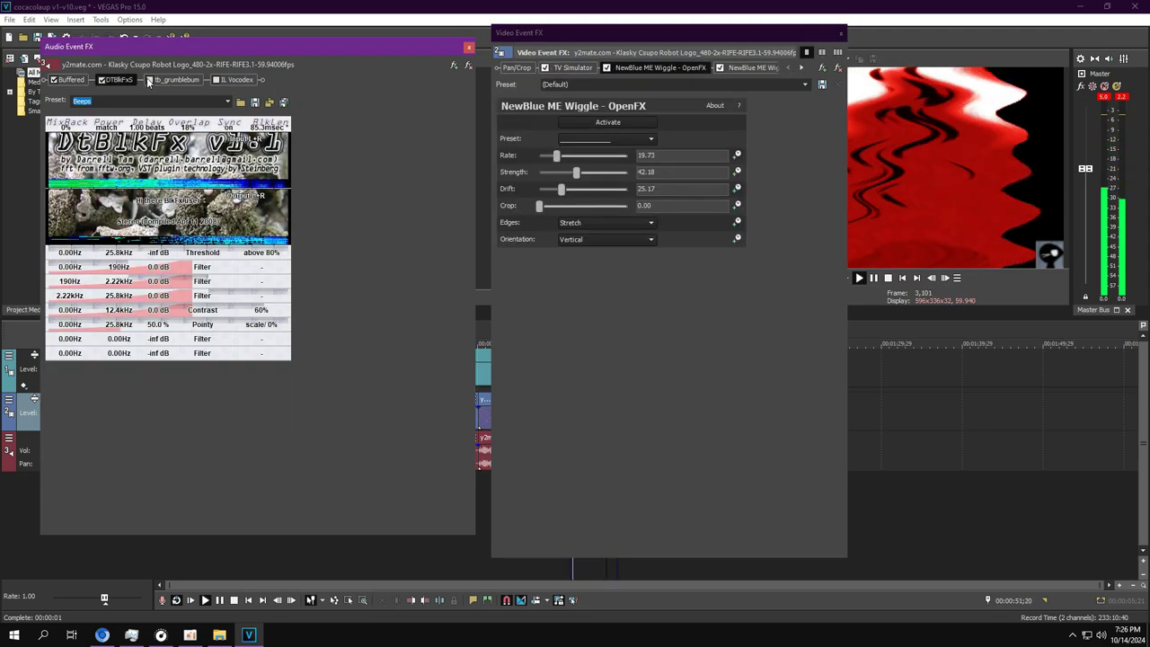
pyautogui.click(149, 79)
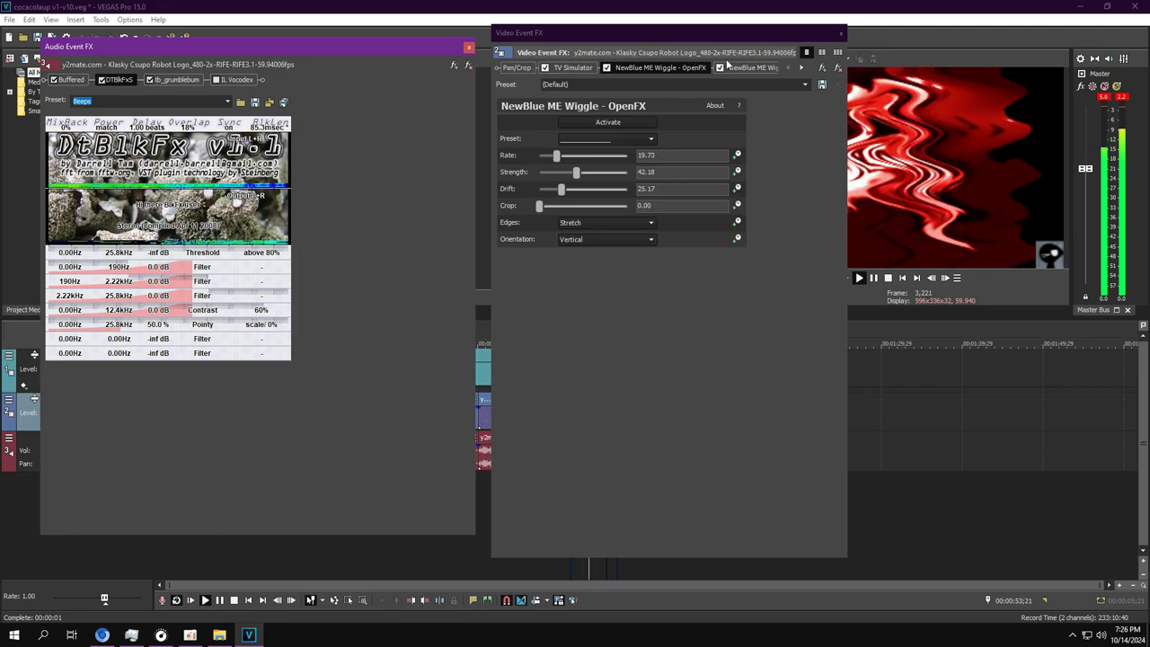
pyautogui.click(746, 68)
pyautogui.click(179, 79)
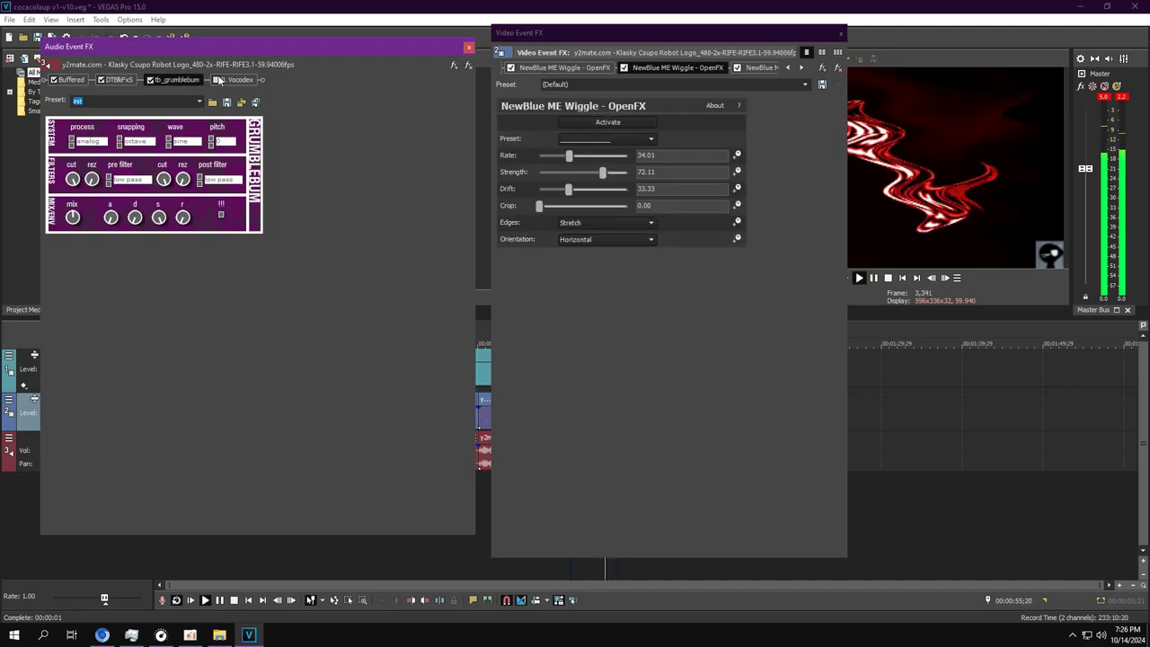
# Re-enable IL Vocodex, view its settings alongside the tenth clip's third Wiggle effect, and pause playback
pyautogui.click(217, 80)
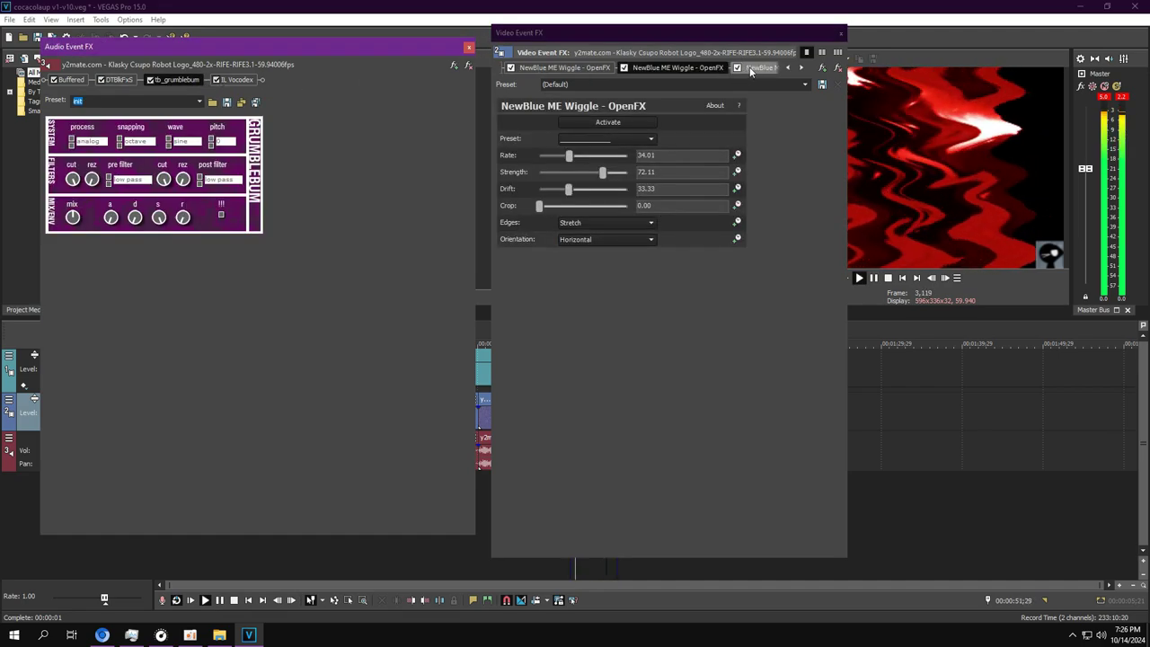
pyautogui.click(751, 69)
pyautogui.click(238, 79)
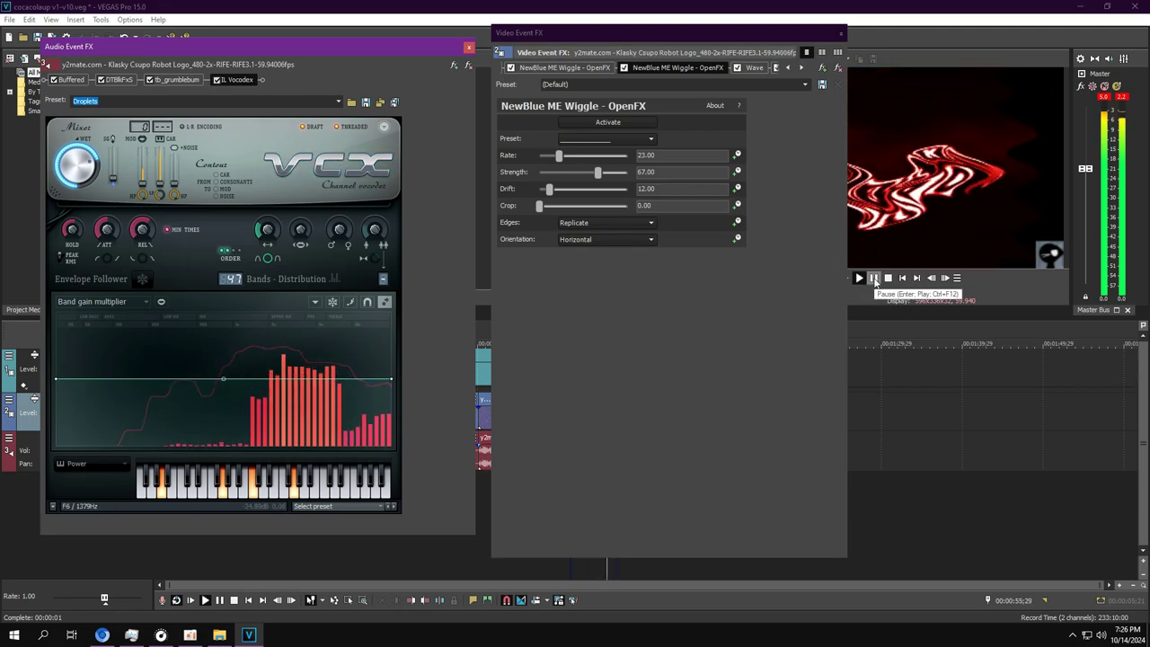
pyautogui.click(873, 278)
# View the tenth clip's Wave and Gradient Map settings
pyautogui.click(754, 69)
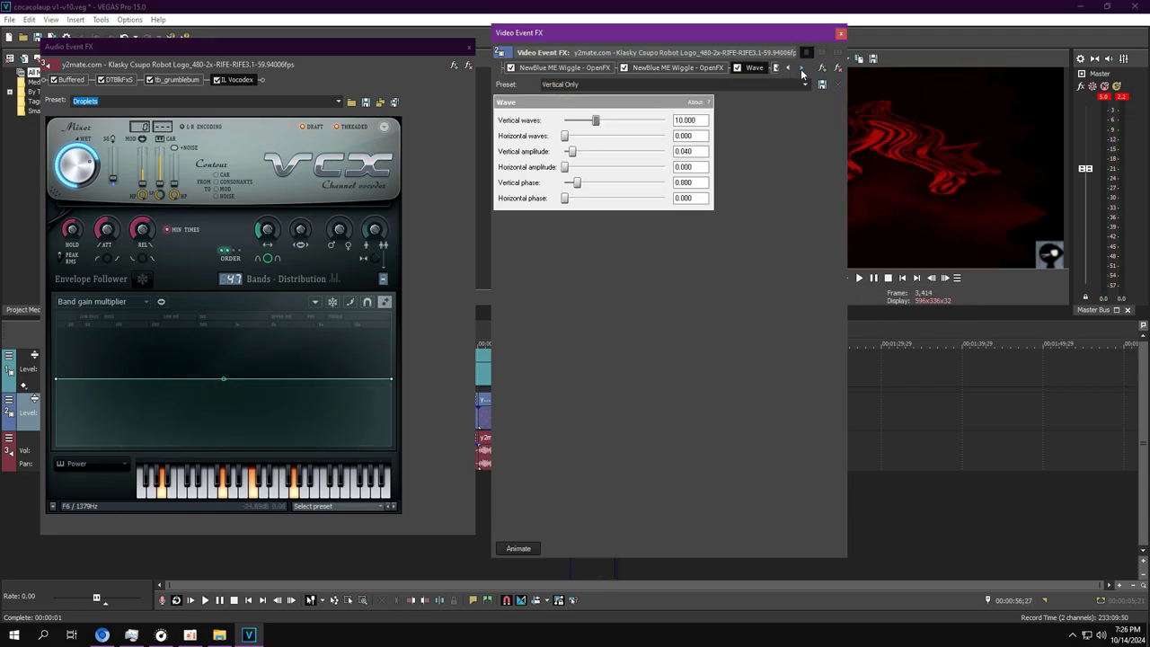
pyautogui.click(801, 68)
pyautogui.click(693, 69)
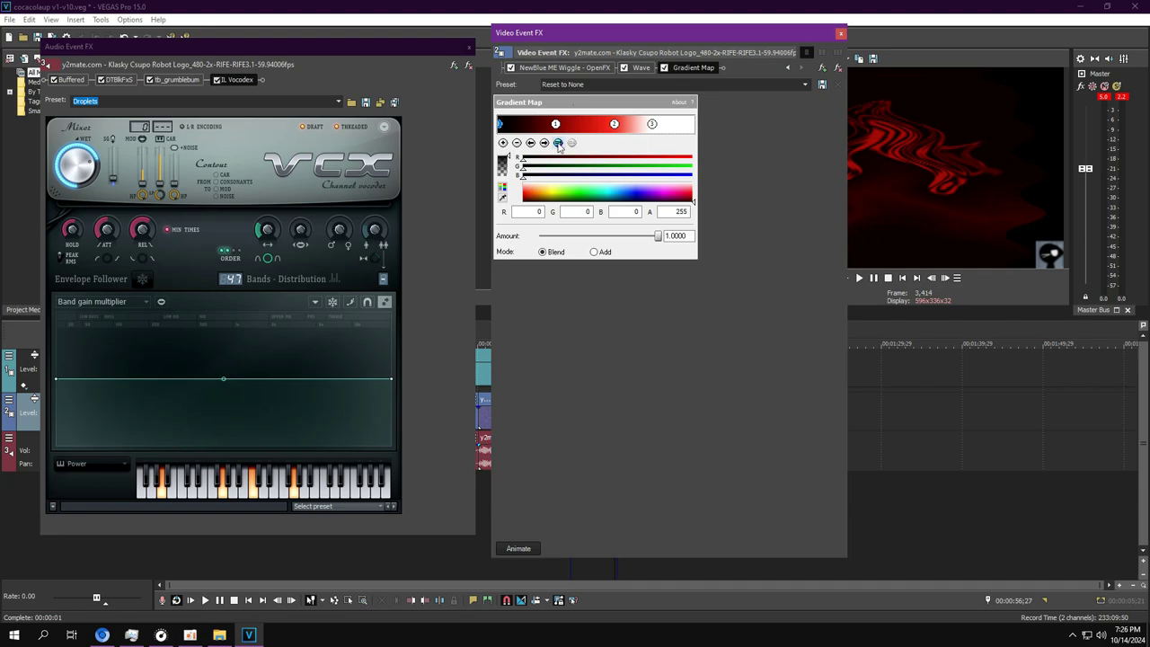
# View the remaining color points of the tenth clip's Gradient Map, and close its video and audio effect windows
pyautogui.click(545, 143)
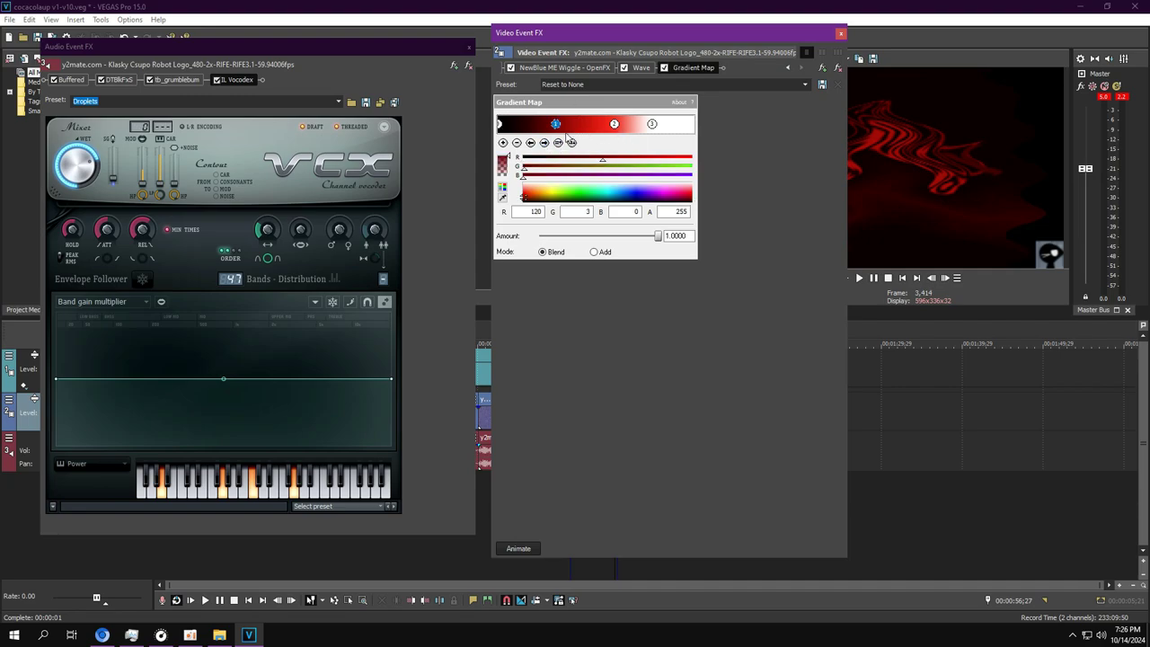
pyautogui.click(545, 144)
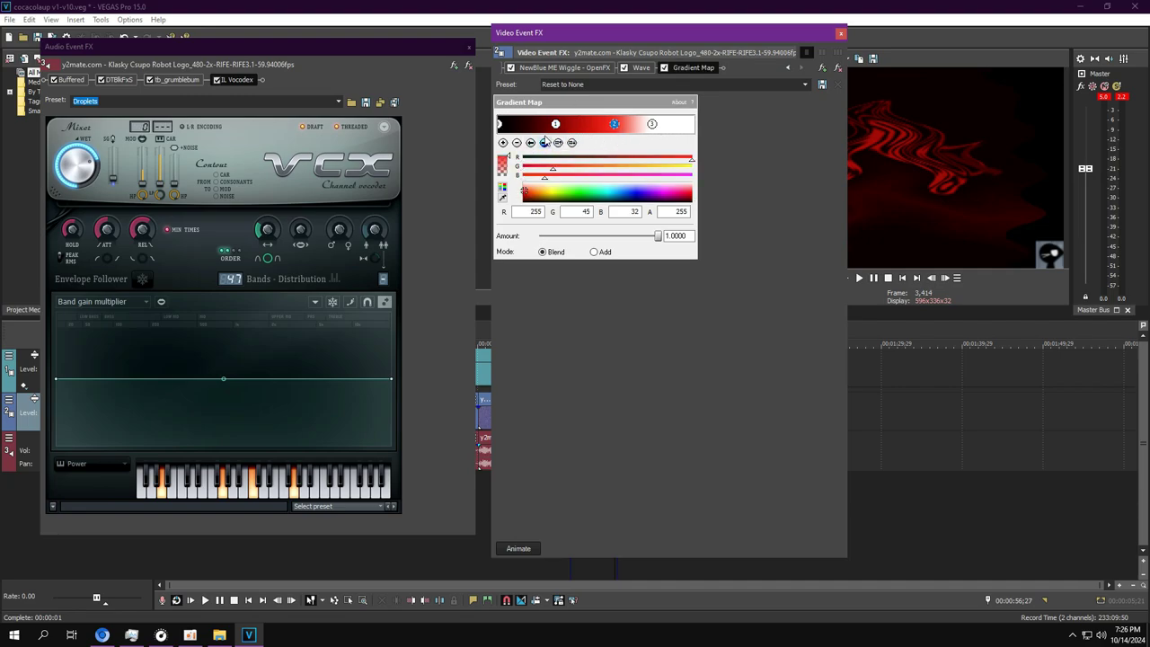
pyautogui.click(544, 144)
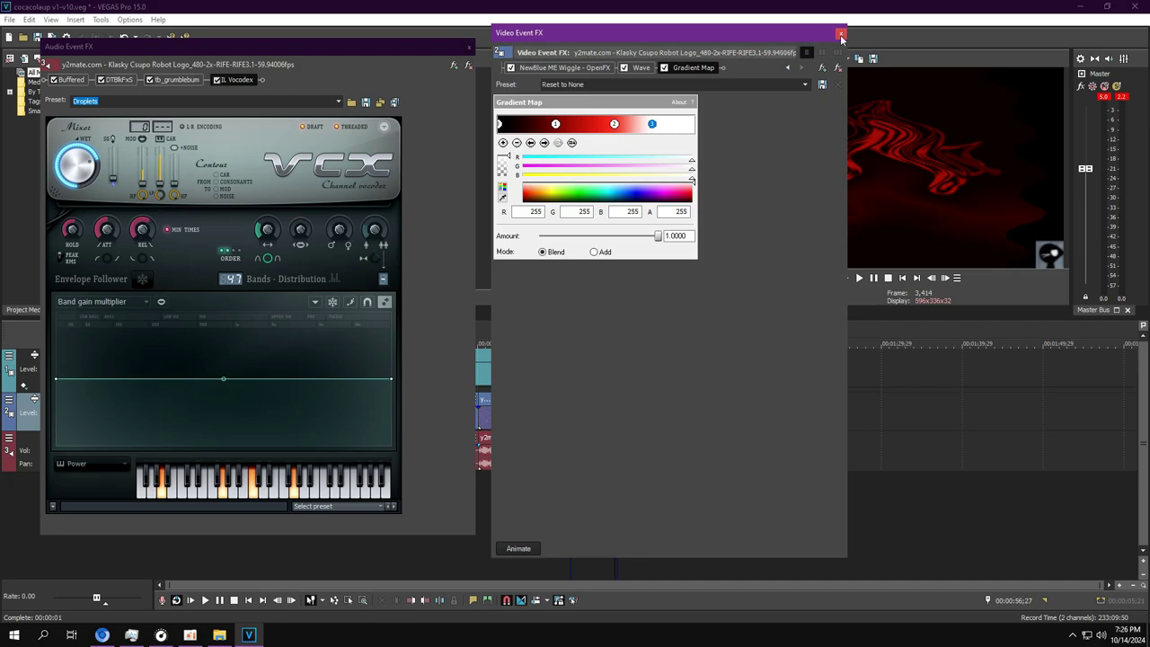
pyautogui.click(841, 36)
pyautogui.click(469, 46)
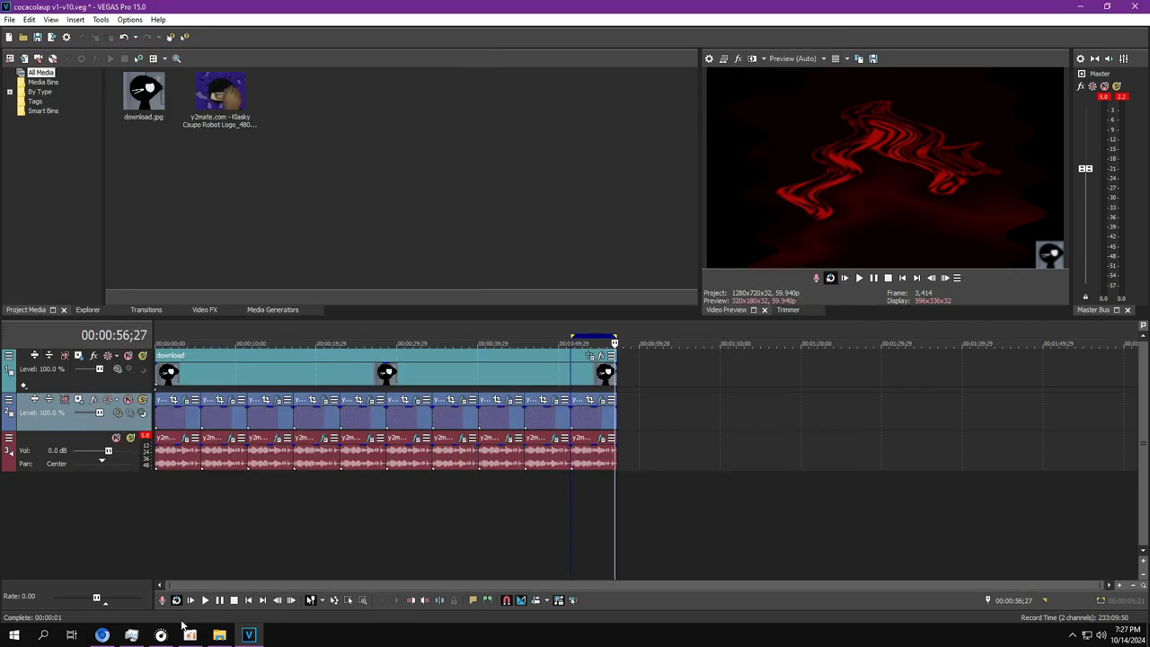
pyautogui.click(189, 635)
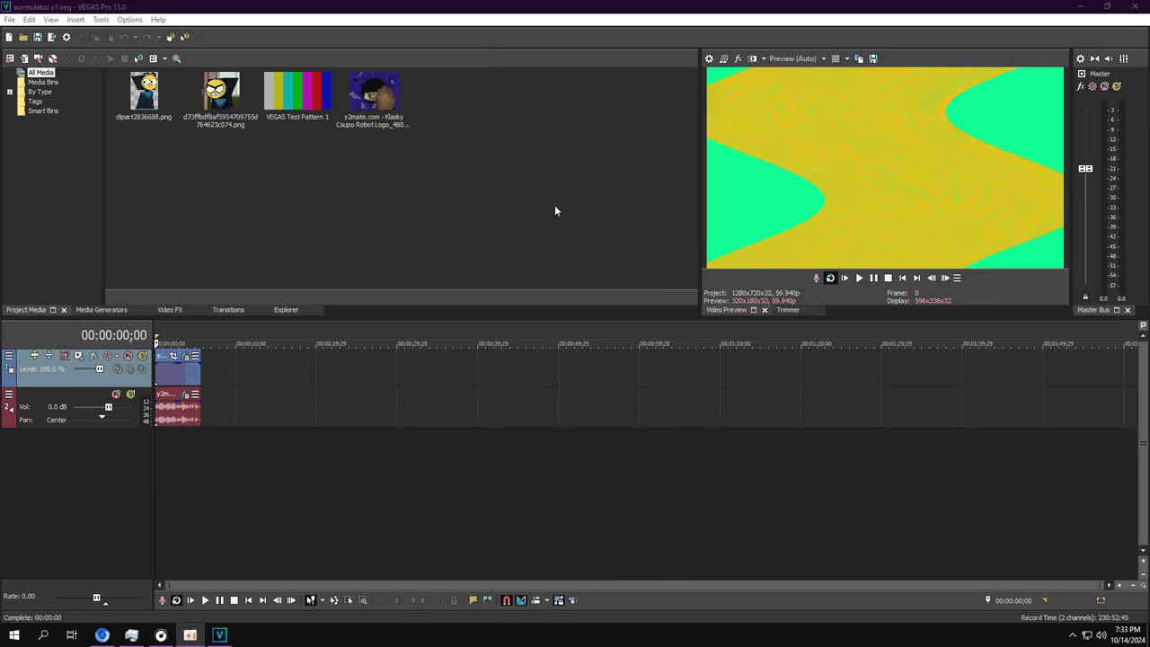
# View the aormulator v1 clip's audio effect, its Wave settings at the first and last keyframes, and each Gradient Map color point
pyautogui.doubleClick(180, 362)
pyautogui.click(180, 361)
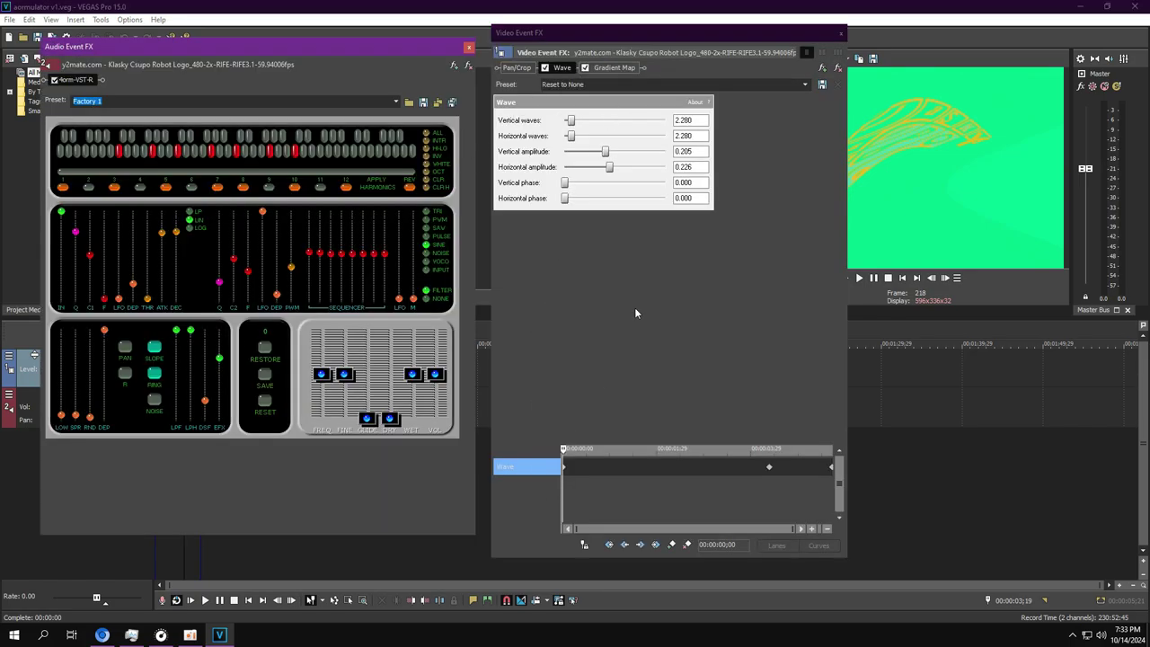
pyautogui.moveTo(647, 496); pyautogui.dragTo(916, 478)
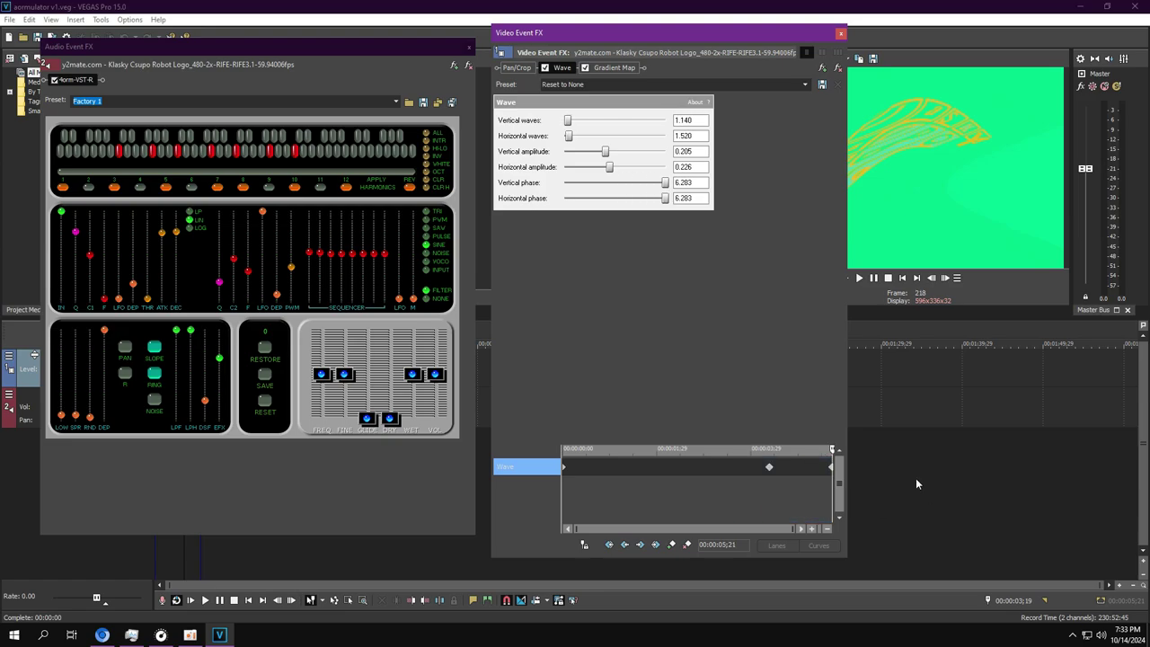
pyautogui.click(617, 68)
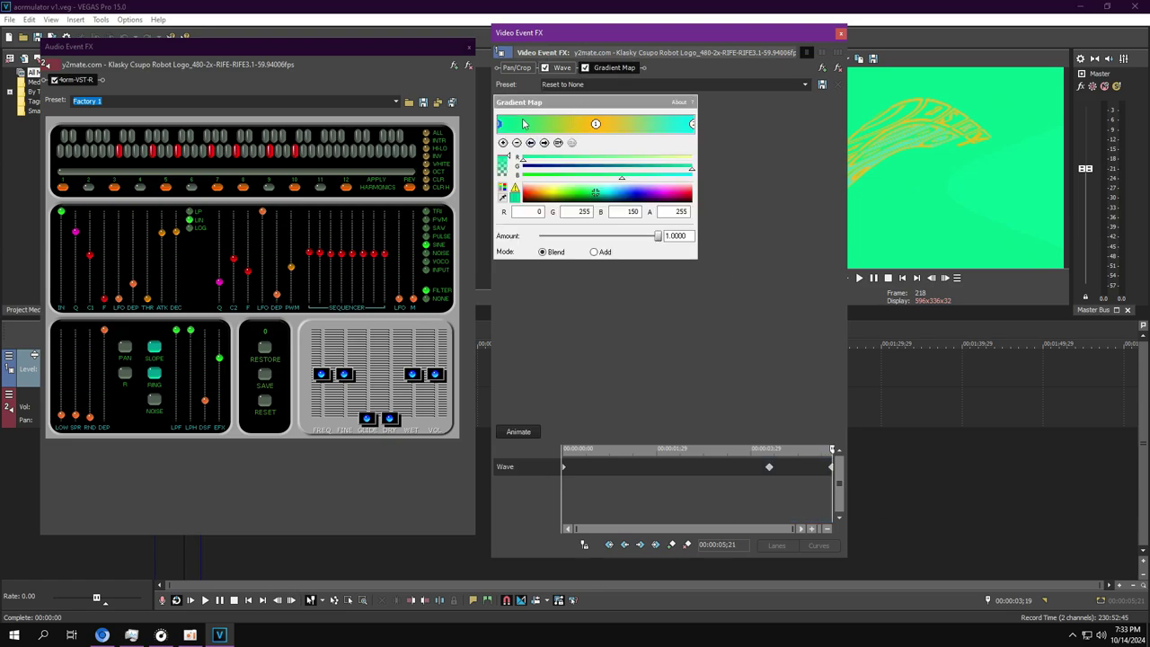
pyautogui.click(545, 142)
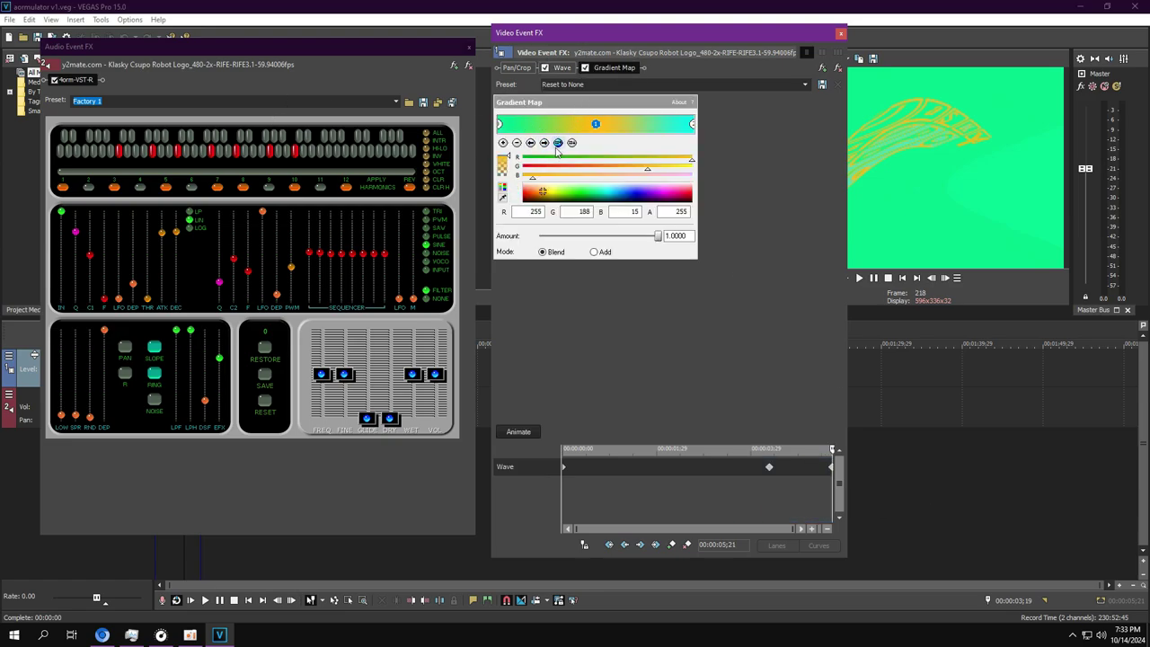
pyautogui.click(545, 144)
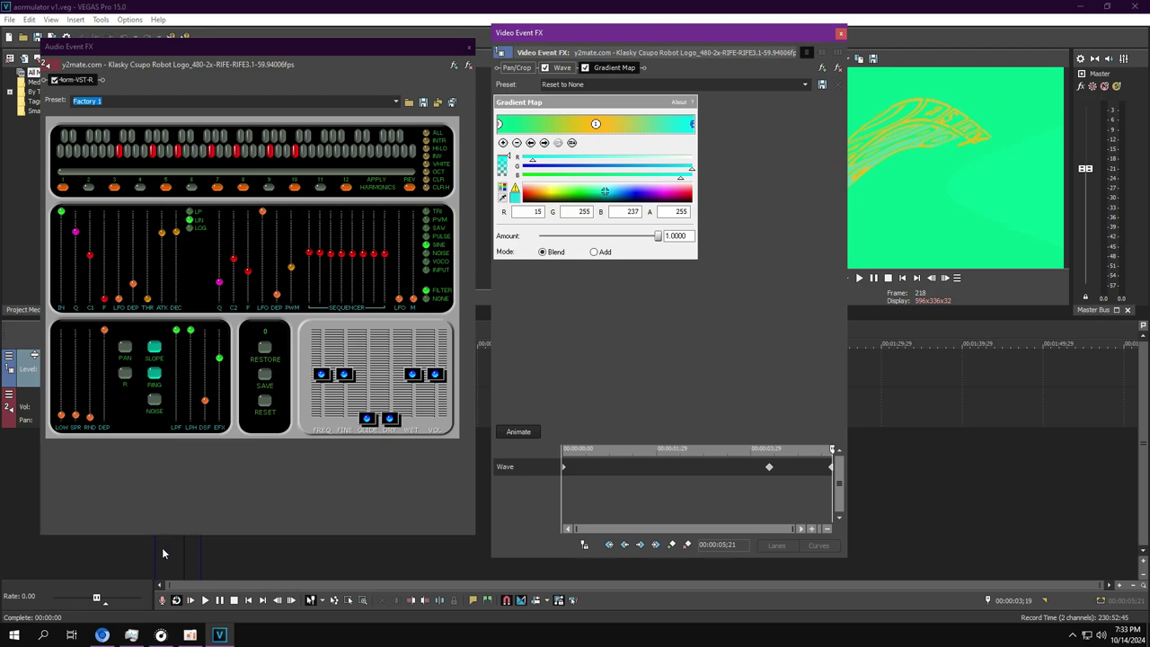
# Play the aormulator v1 clip from the start, close its effect windows, and briefly view the 4orm-VST-R settings again during playback
pyautogui.click(154, 557)
pyautogui.press('space')
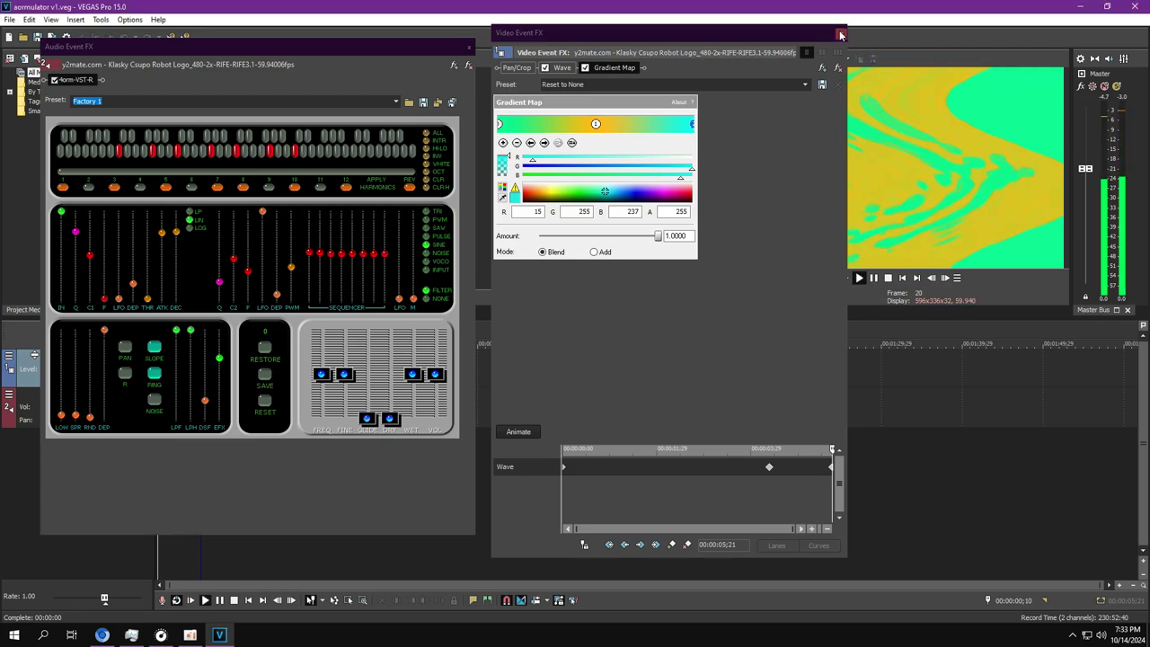
pyautogui.click(841, 33)
pyautogui.click(468, 47)
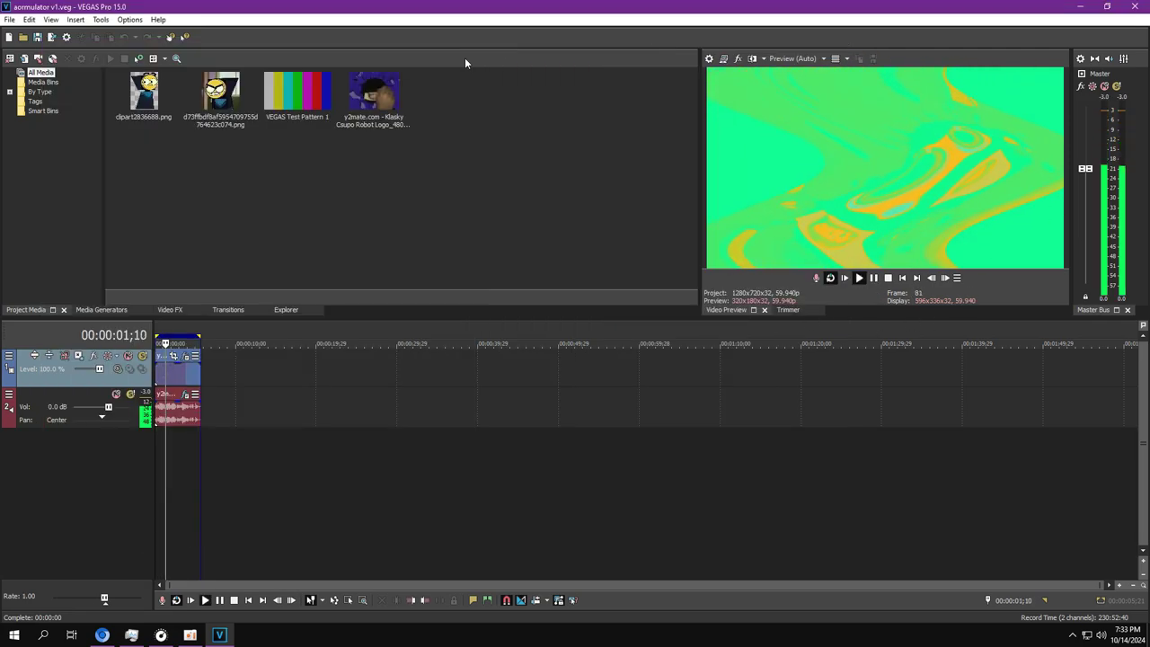
pyautogui.click(185, 394)
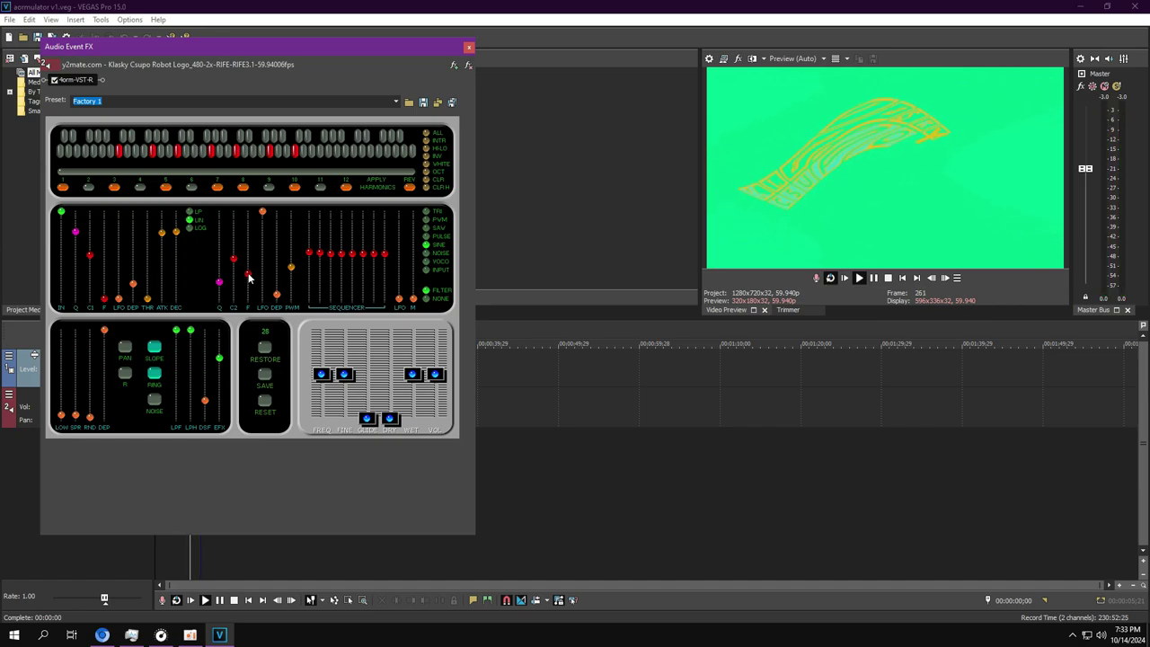
pyautogui.click(468, 47)
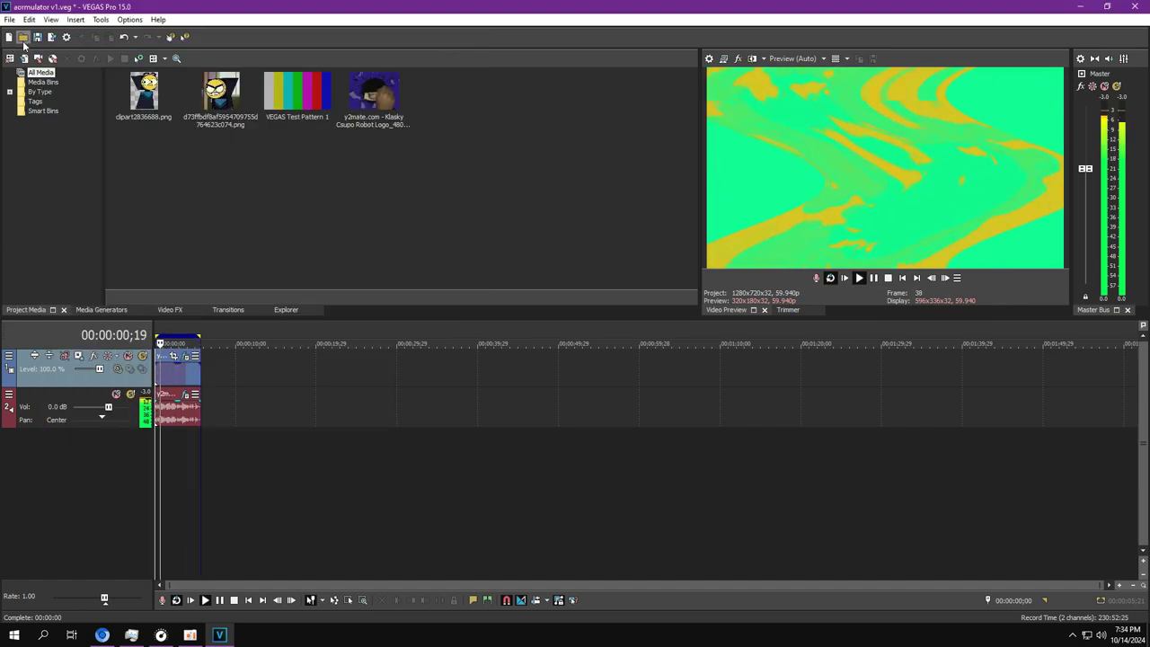
# Open the project aormulator v2.veg from the part 3 folder inside vegs, and place the playhead near the clip's start
pyautogui.click(25, 38)
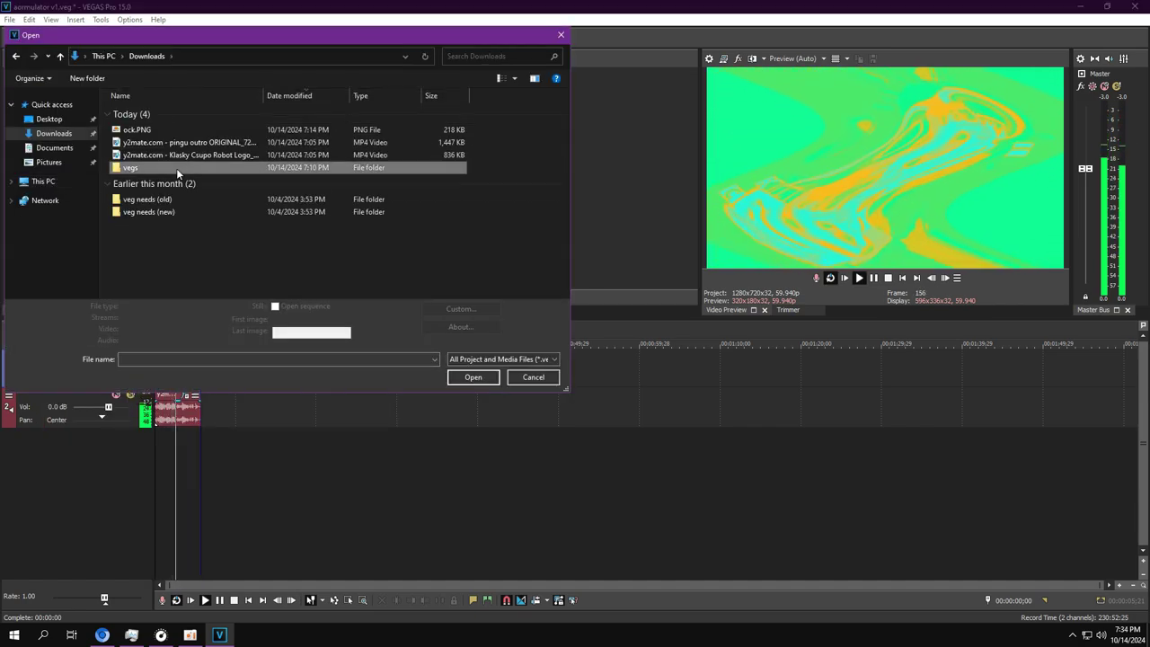
pyautogui.doubleClick(177, 169)
pyautogui.doubleClick(149, 128)
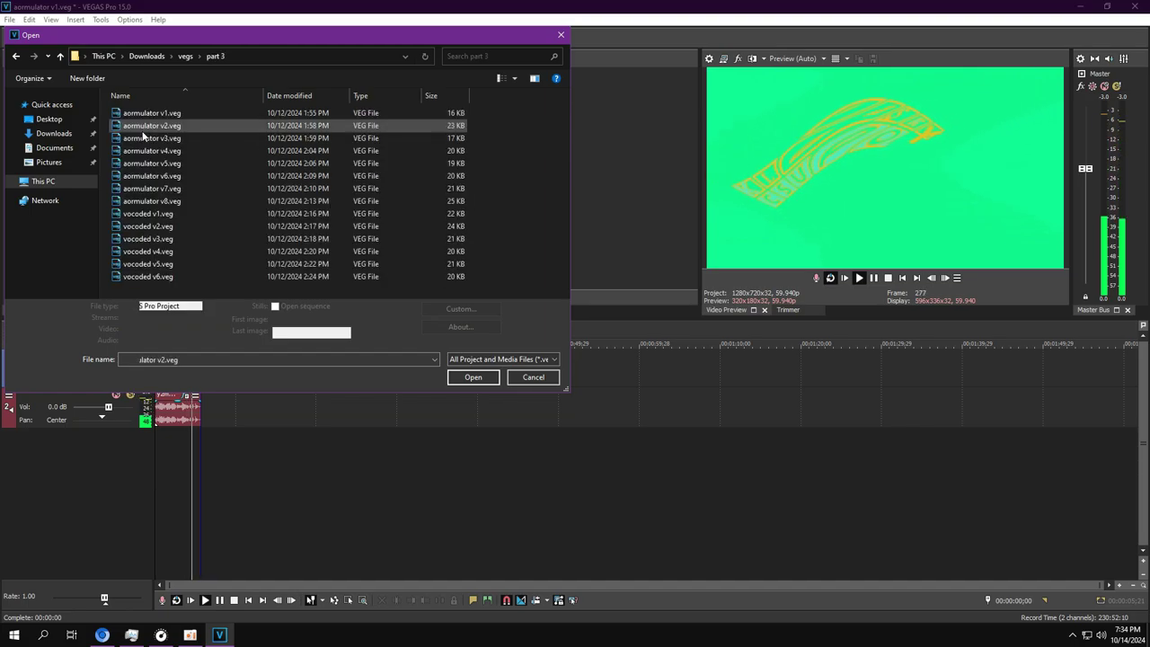
pyautogui.click(640, 254)
pyautogui.click(163, 447)
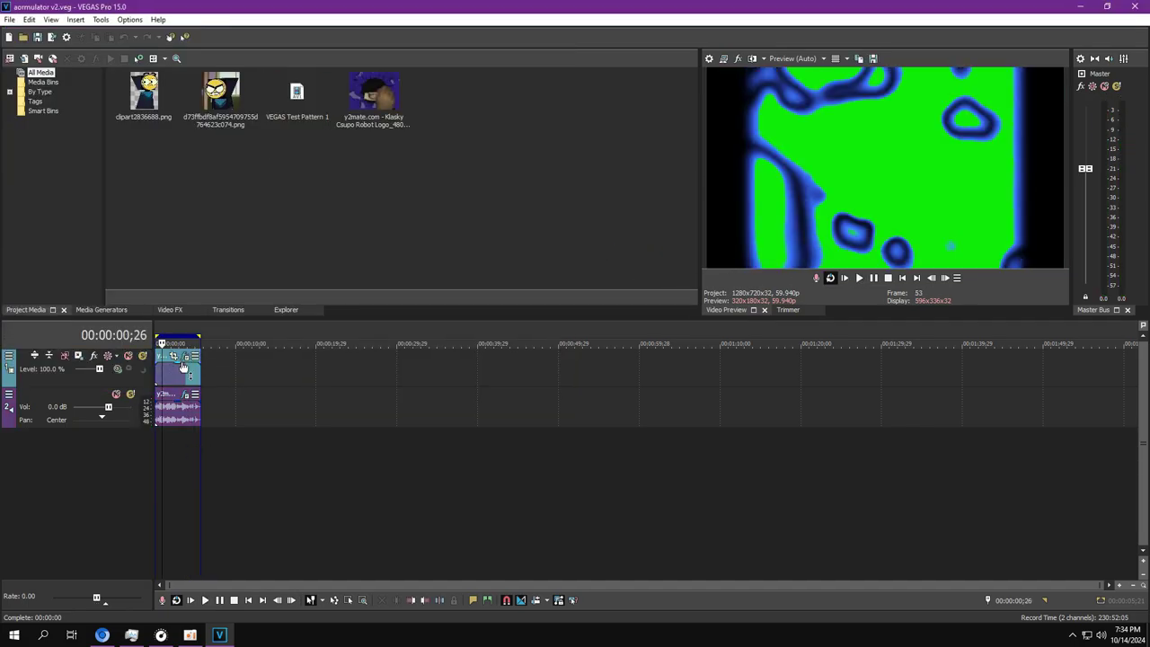
# View the aormulator v2 clip's 4orm-VST-R audio effect and its Gaussian Blur and Color Curves video effect settings
pyautogui.click(185, 355)
pyautogui.click(185, 395)
pyautogui.click(582, 67)
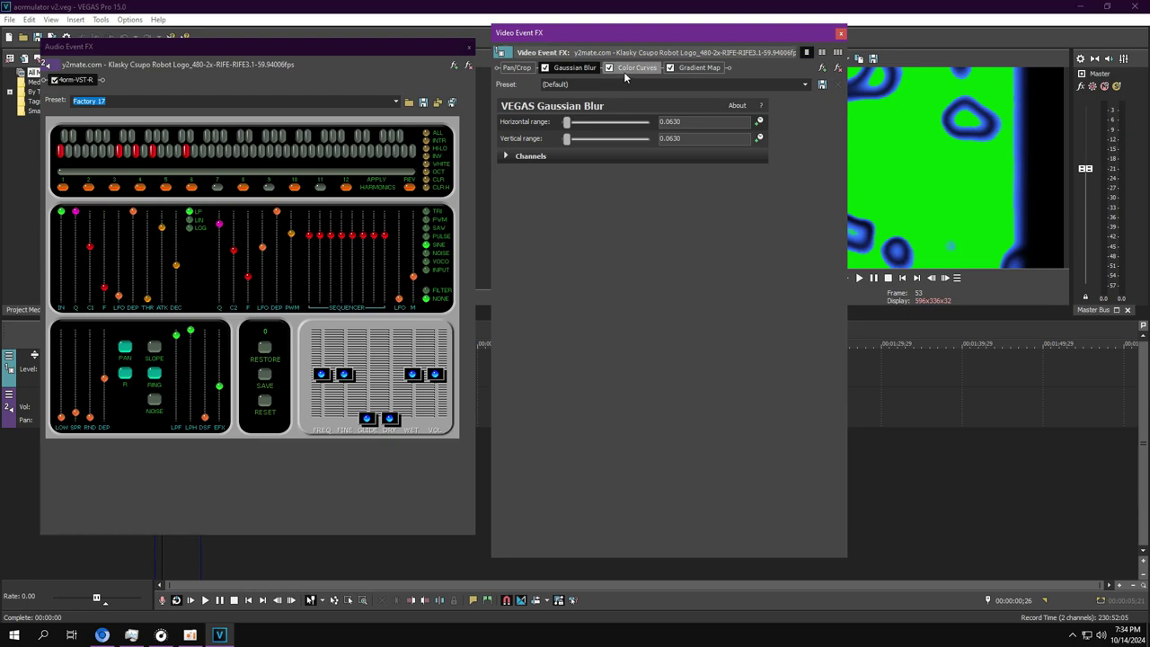
pyautogui.click(623, 69)
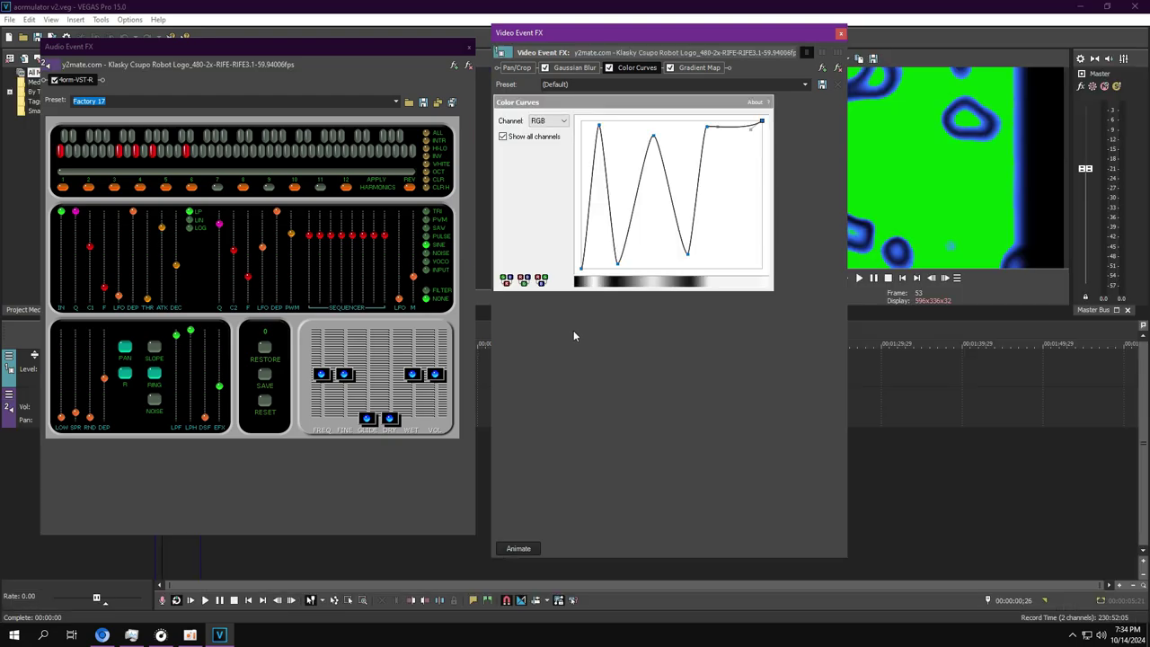
# View the color values of the second and third Gradient Map points on the aormulator v2 clip
pyautogui.click(190, 635)
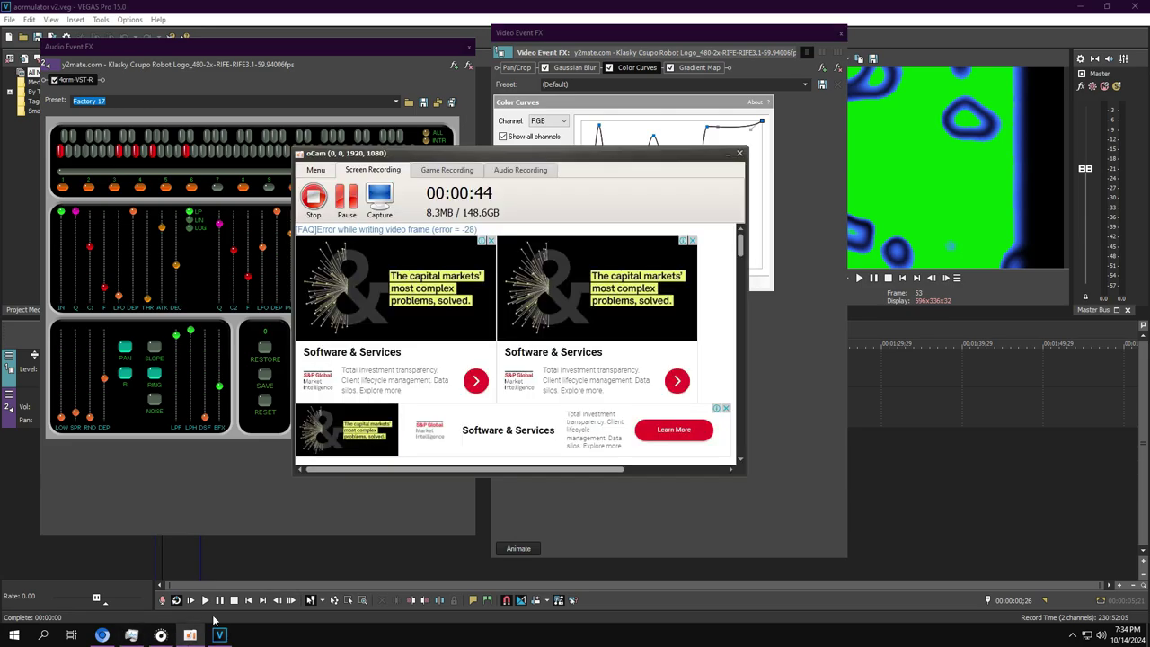
pyautogui.click(692, 69)
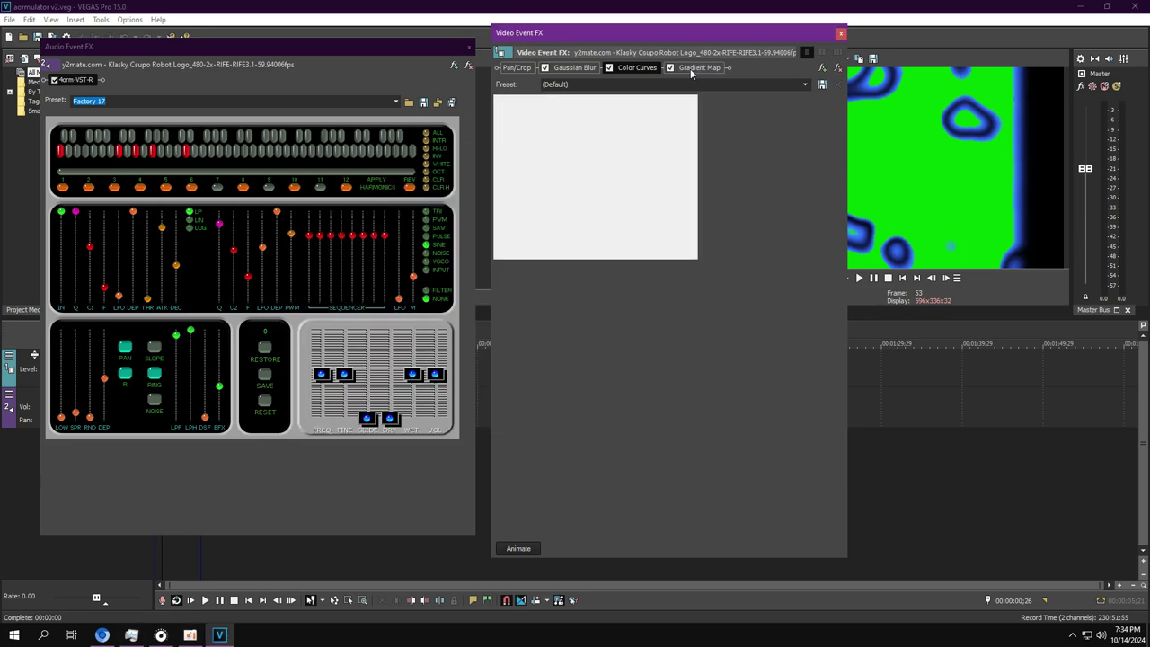
pyautogui.click(586, 124)
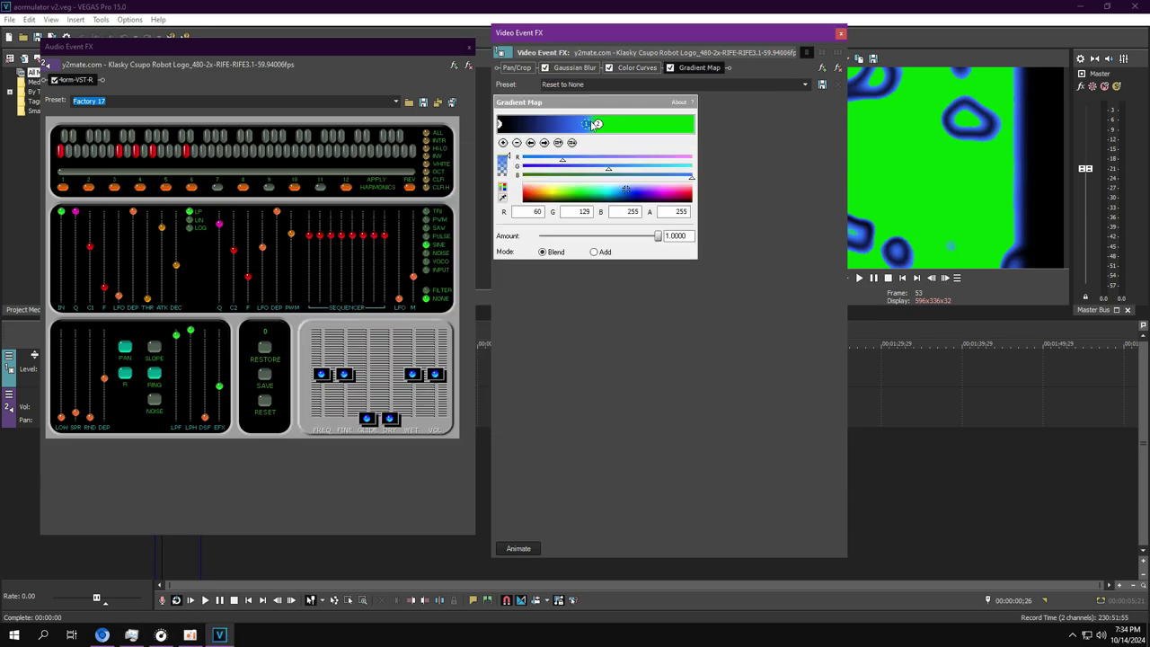
pyautogui.click(596, 124)
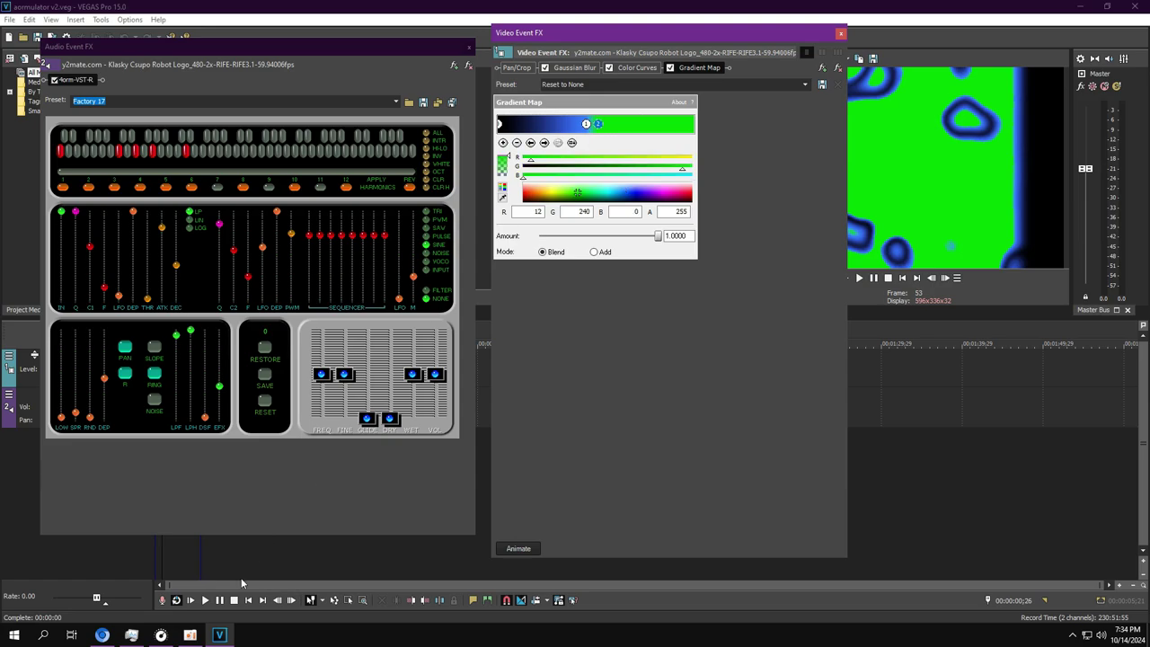
# Close the video and audio effect windows and play the aormulator v2 clip
pyautogui.click(841, 36)
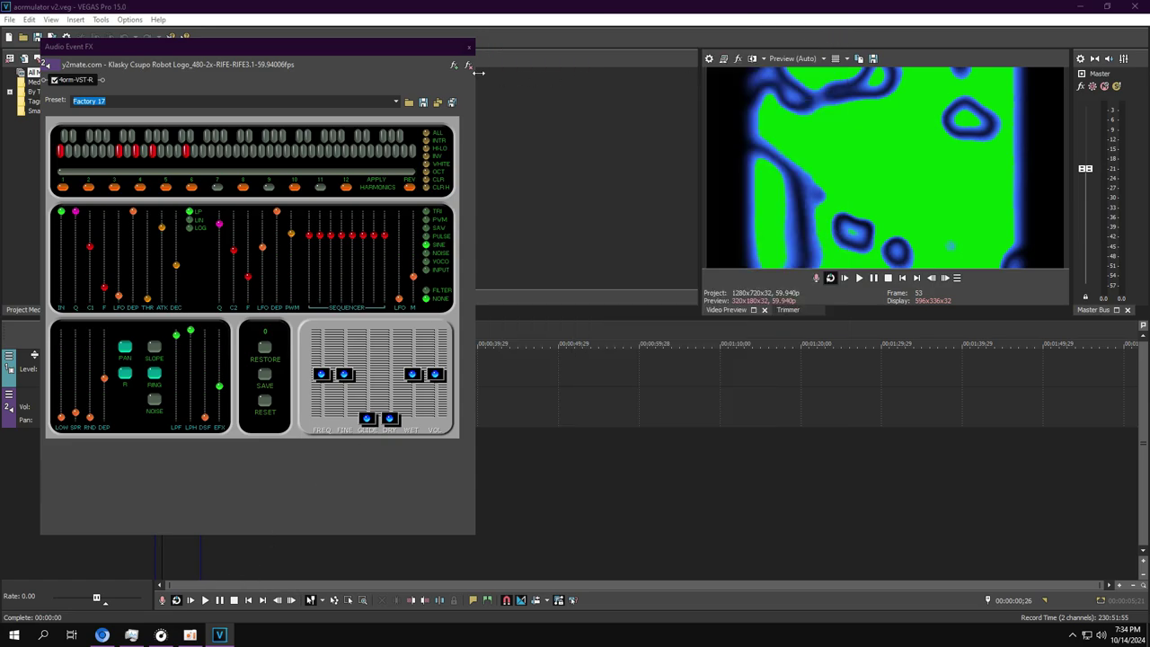
pyautogui.click(469, 46)
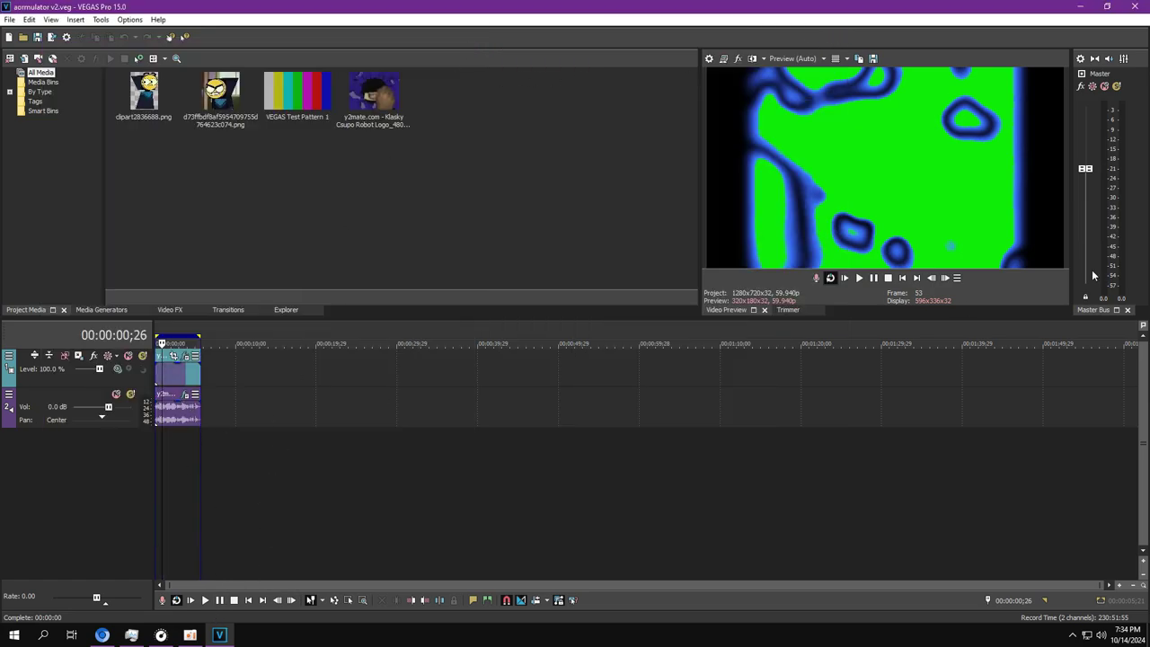
pyautogui.press('space')
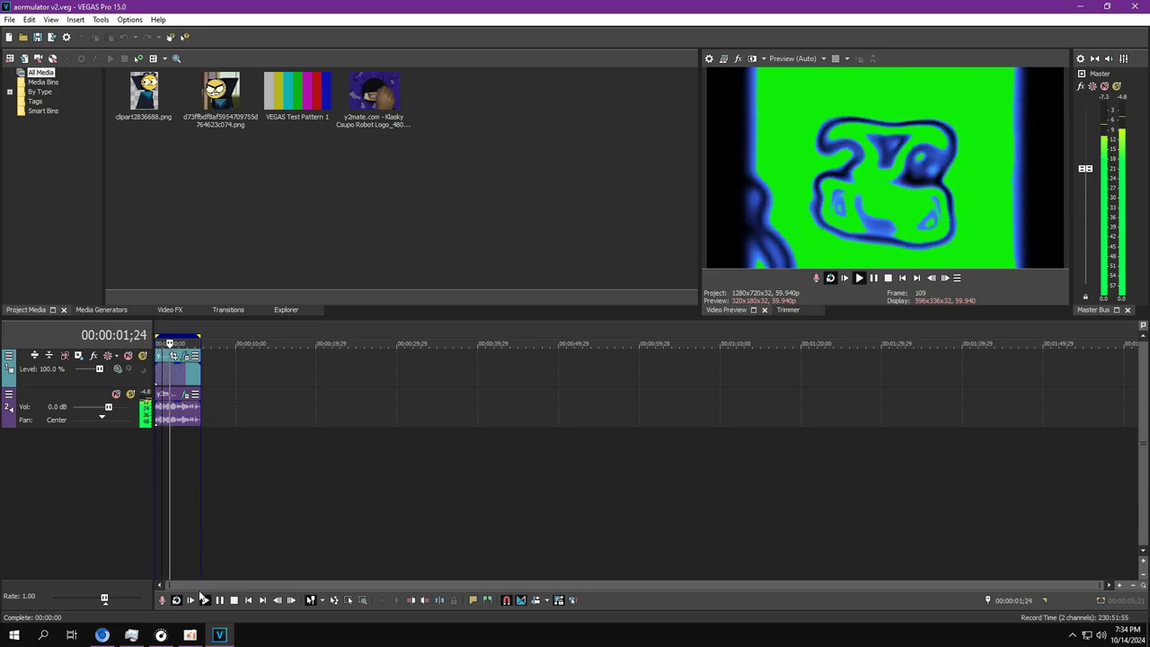
pyautogui.click(190, 636)
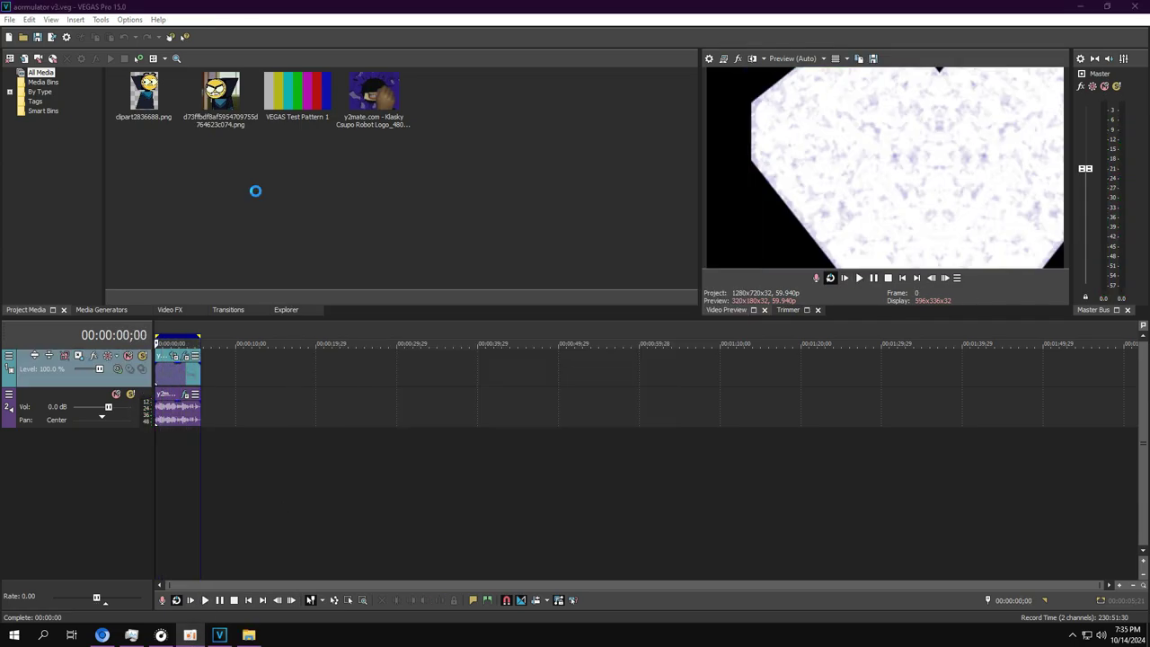
# Open the aormulator v3 clip's video and audio effects, and view its Pan/Crop position and rotation
pyautogui.click(186, 360)
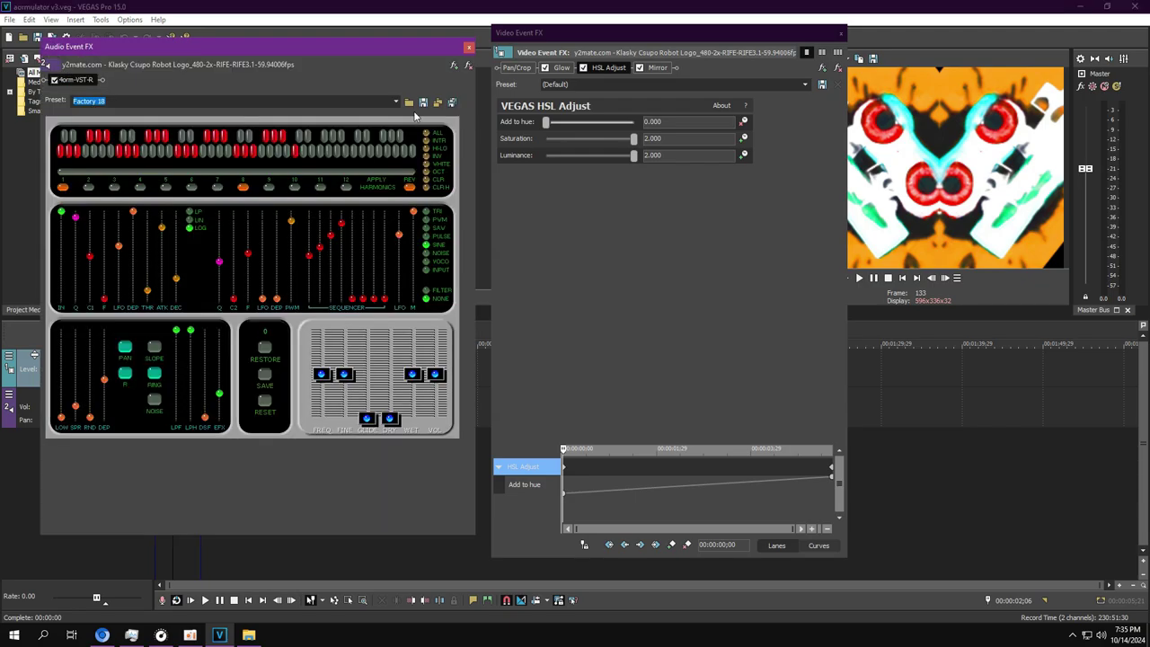
pyautogui.click(517, 67)
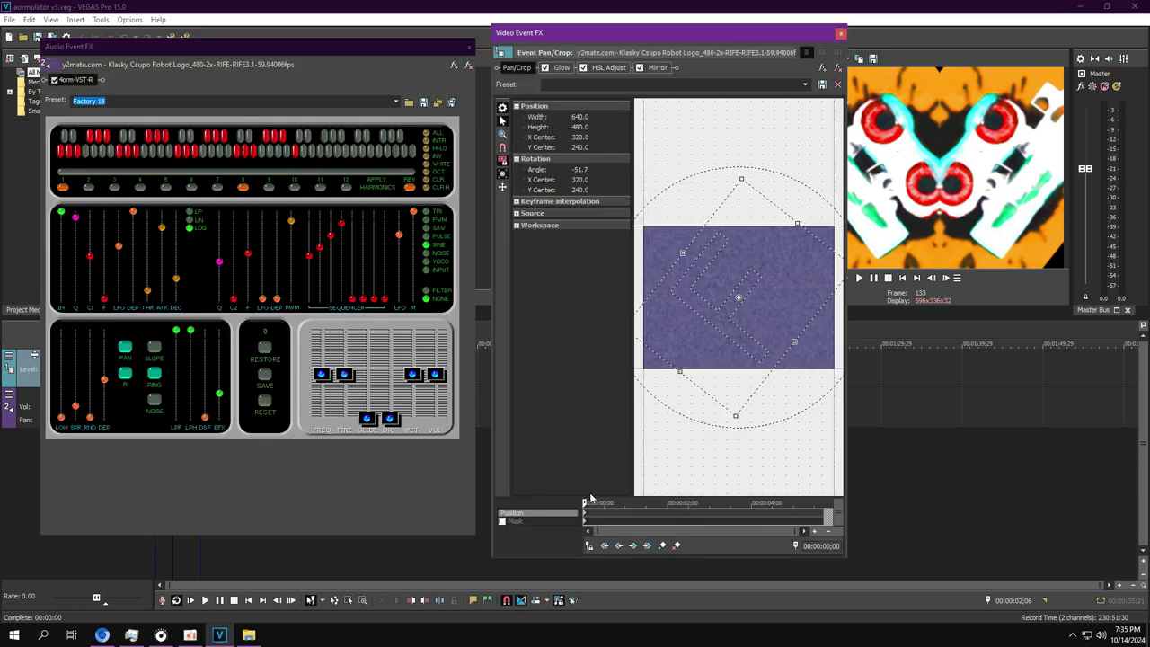
pyautogui.moveTo(585, 503); pyautogui.dragTo(316, 498)
pyautogui.scroll(-2, 612, 188)
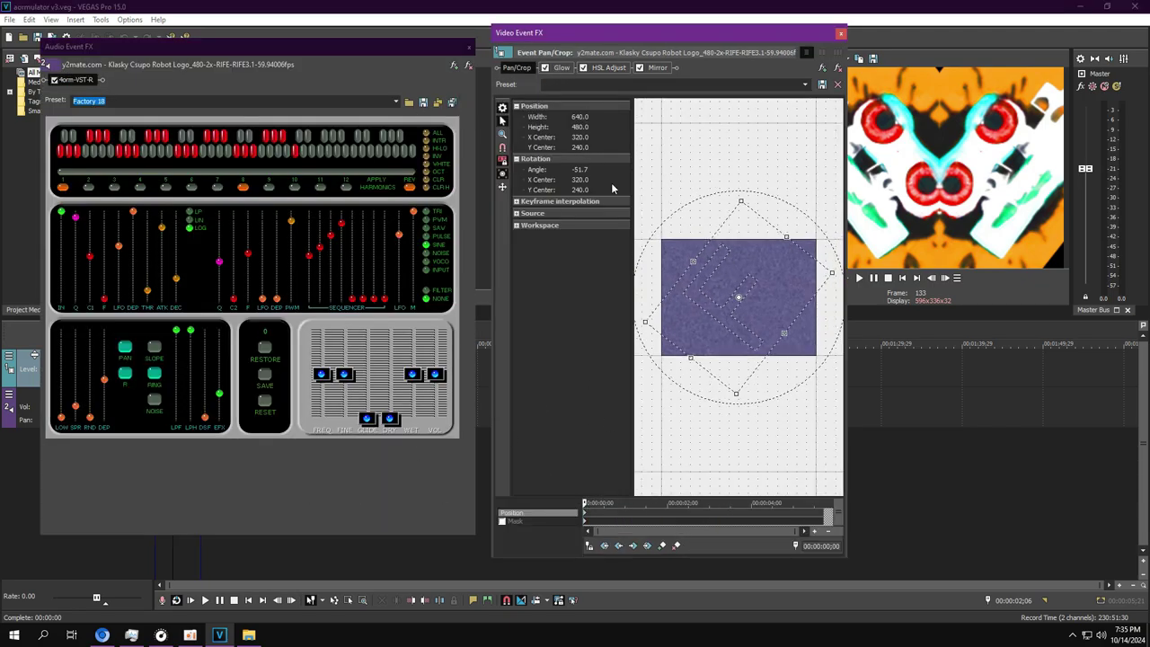
pyautogui.click(104, 301)
# View the aormulator v3 clip's HSL Adjust settings at the first and last keyframes, and its Mirror settings
pyautogui.click(593, 69)
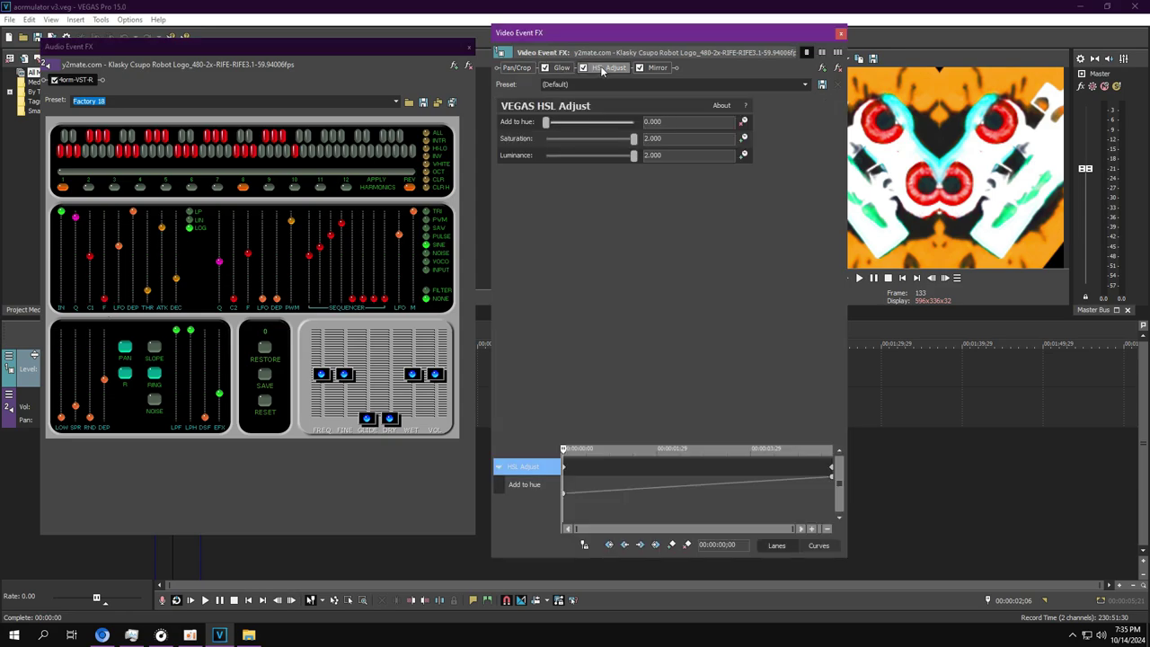
pyautogui.moveTo(565, 516); pyautogui.dragTo(944, 493)
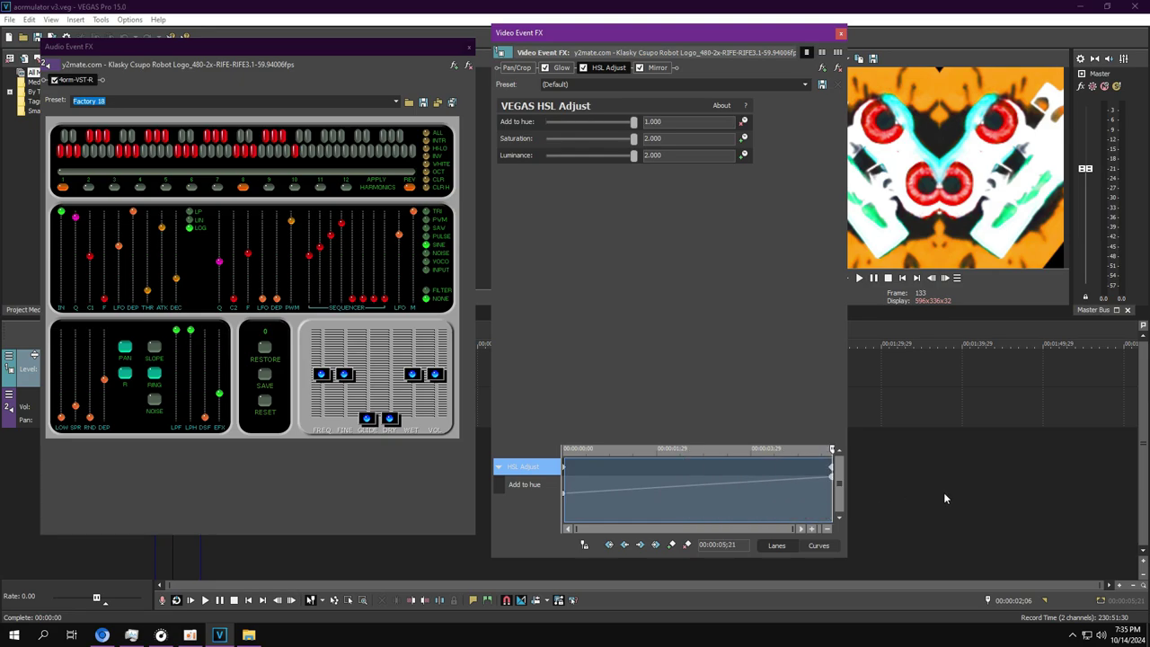
pyautogui.click(659, 69)
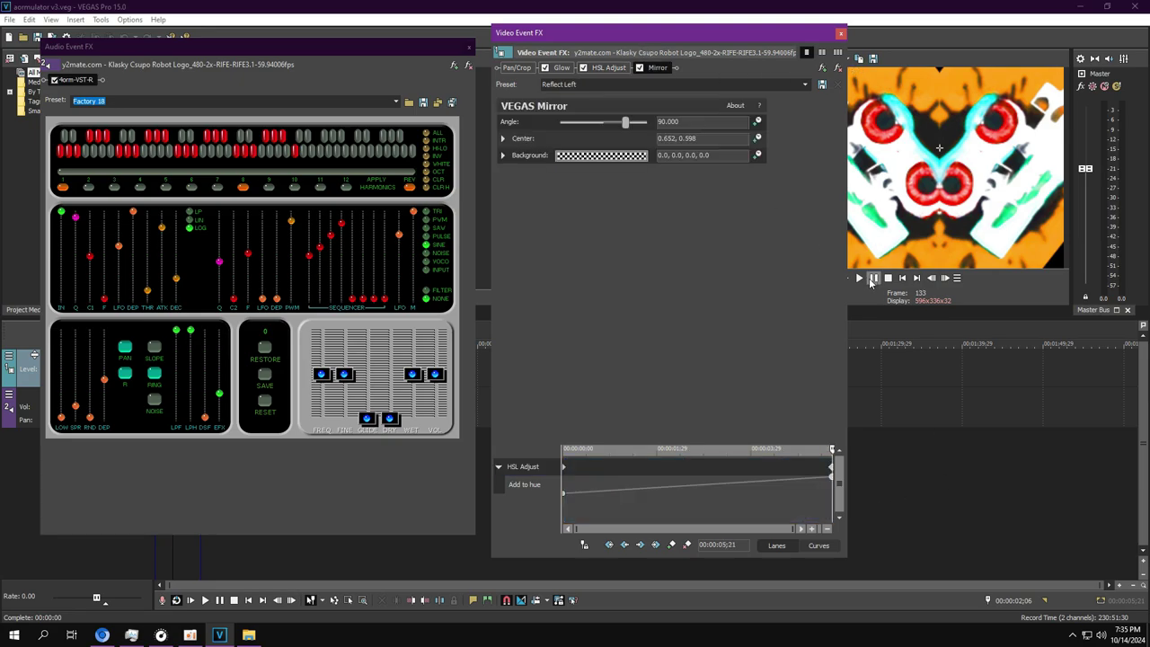
# Play the aormulator v3 clip from the start and close its video effects window
pyautogui.click(157, 546)
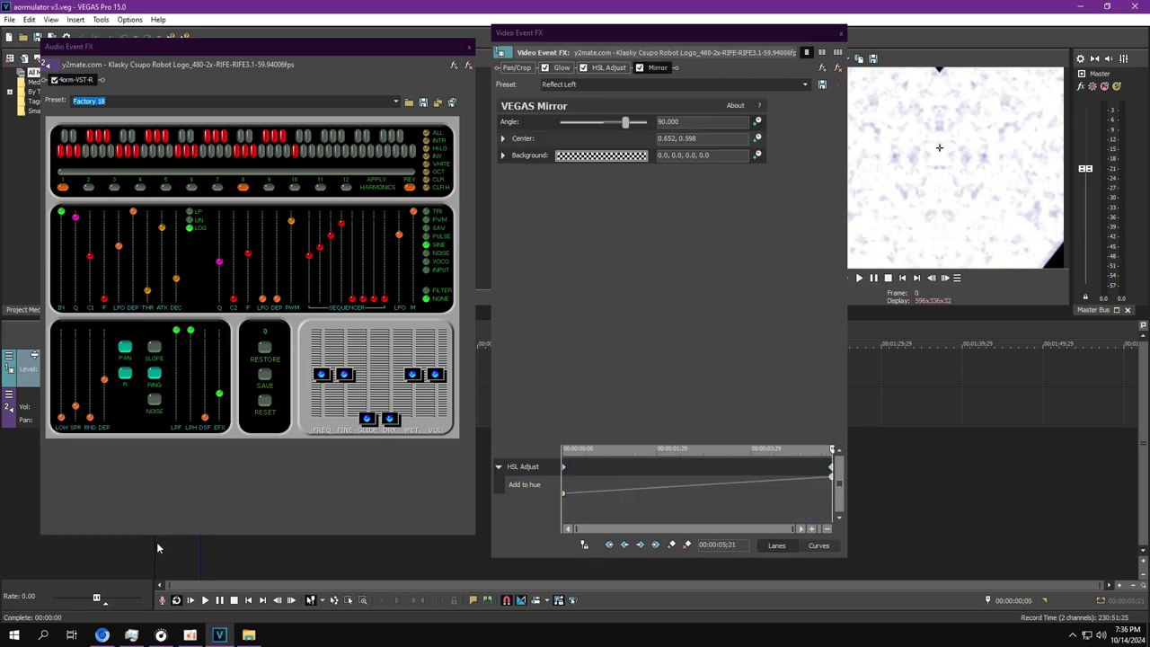
pyautogui.click(858, 278)
pyautogui.click(840, 33)
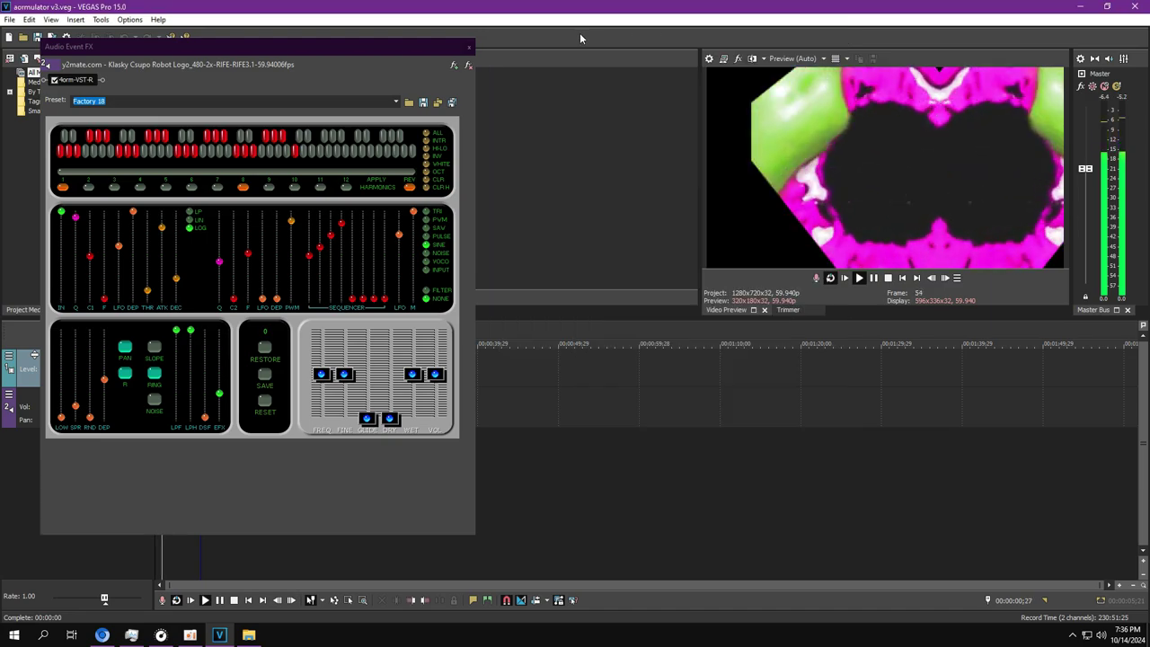
# Close the audio effects window and open the aormulator v4.veg project from the part 3 folder
pyautogui.click(468, 47)
pyautogui.hotkey('ctrl', 'o')
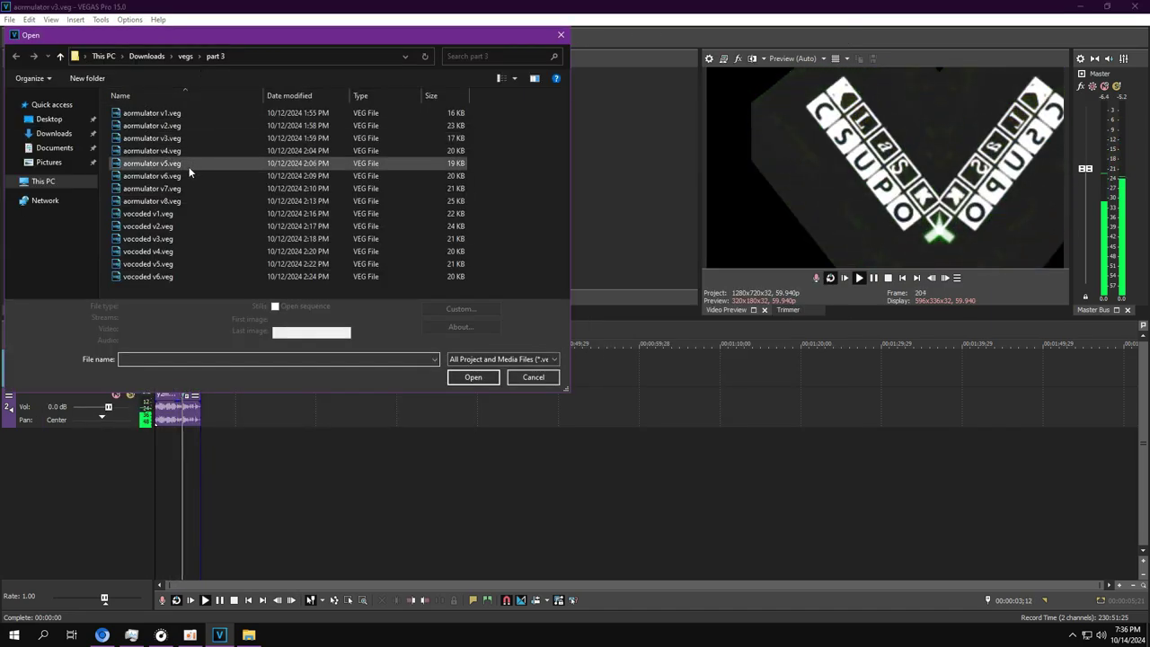
pyautogui.doubleClick(166, 150)
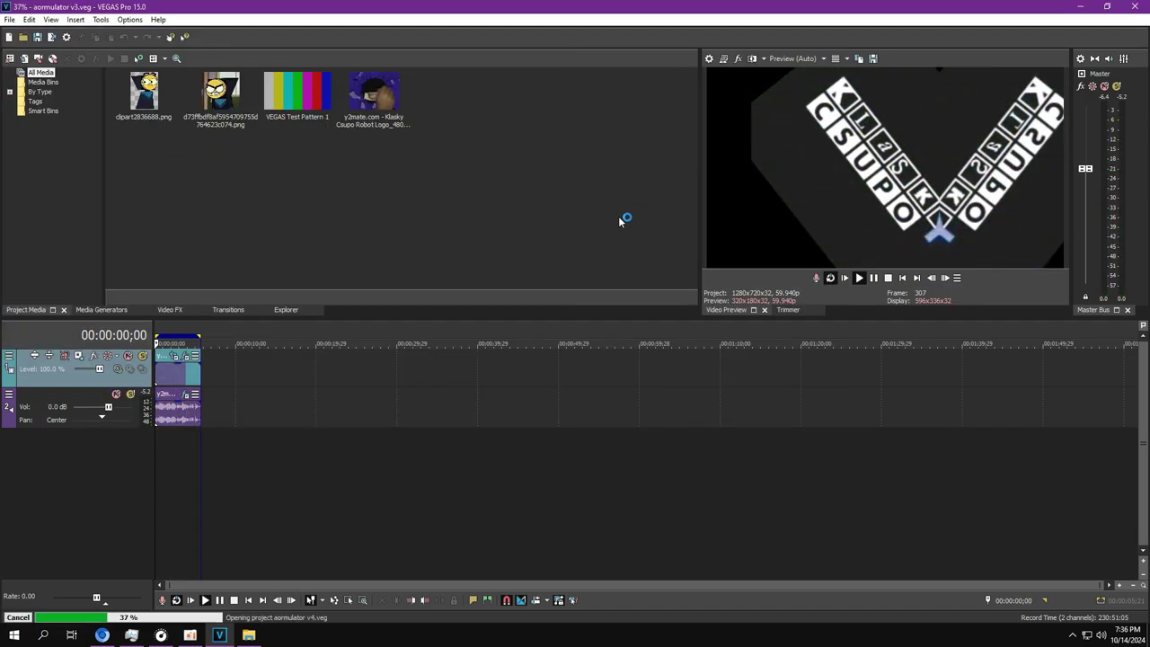
# Preview the start of the aormulator v4 project and view the top track's custom Height Map composite settings
pyautogui.click(169, 483)
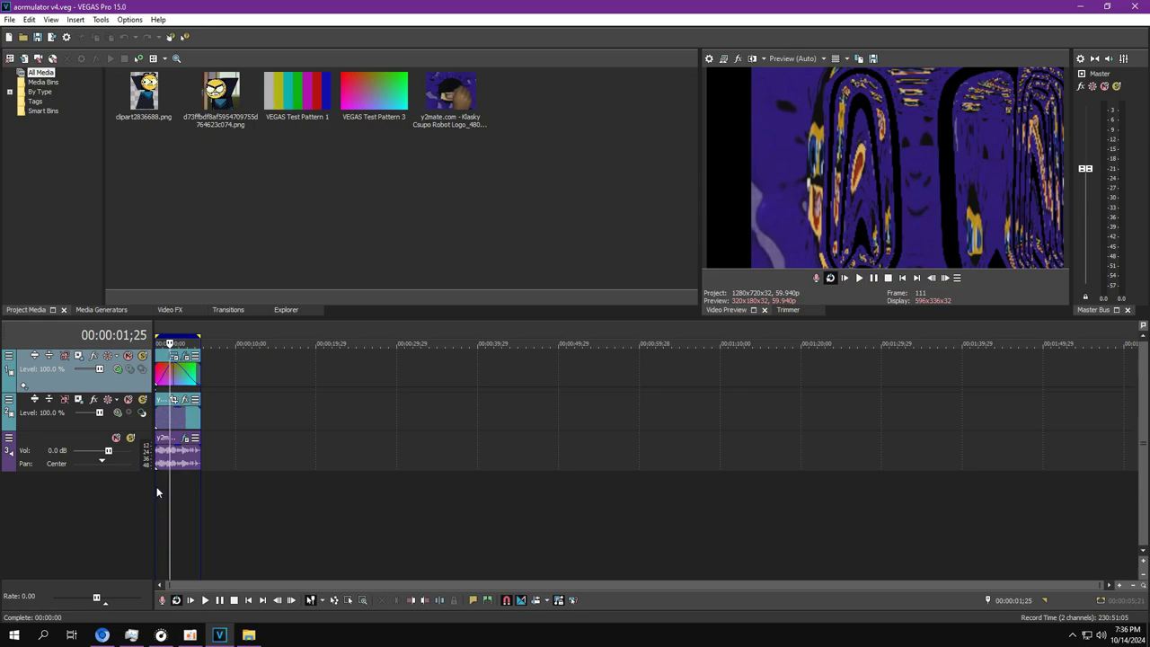
pyautogui.click(156, 488)
pyautogui.click(143, 357)
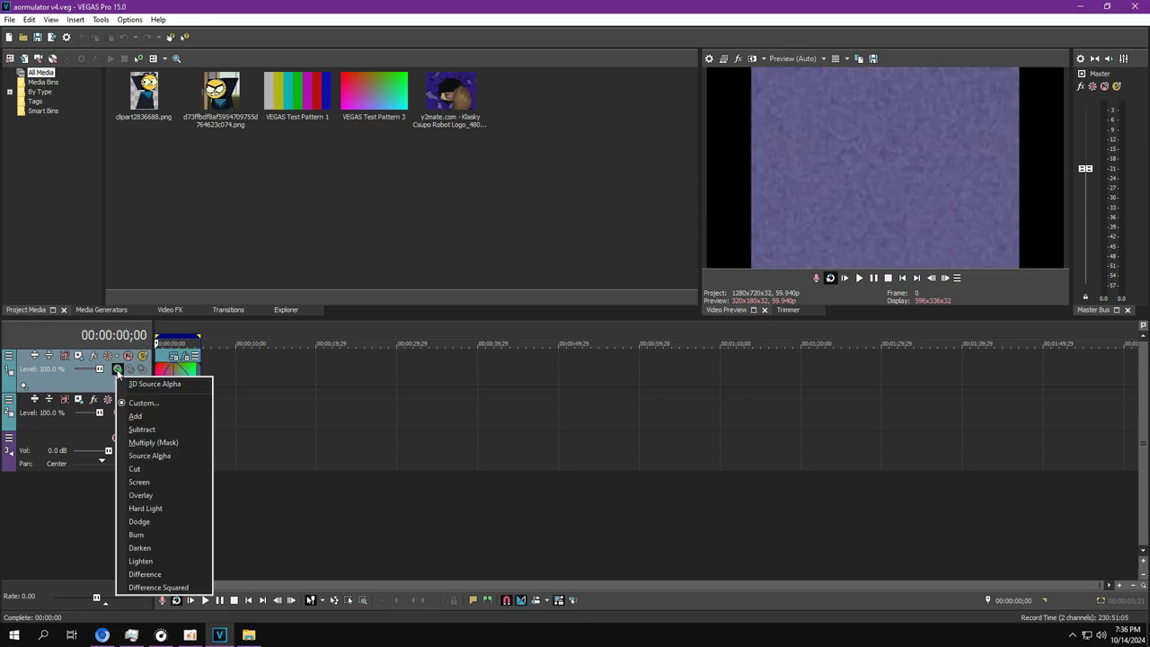
pyautogui.click(144, 402)
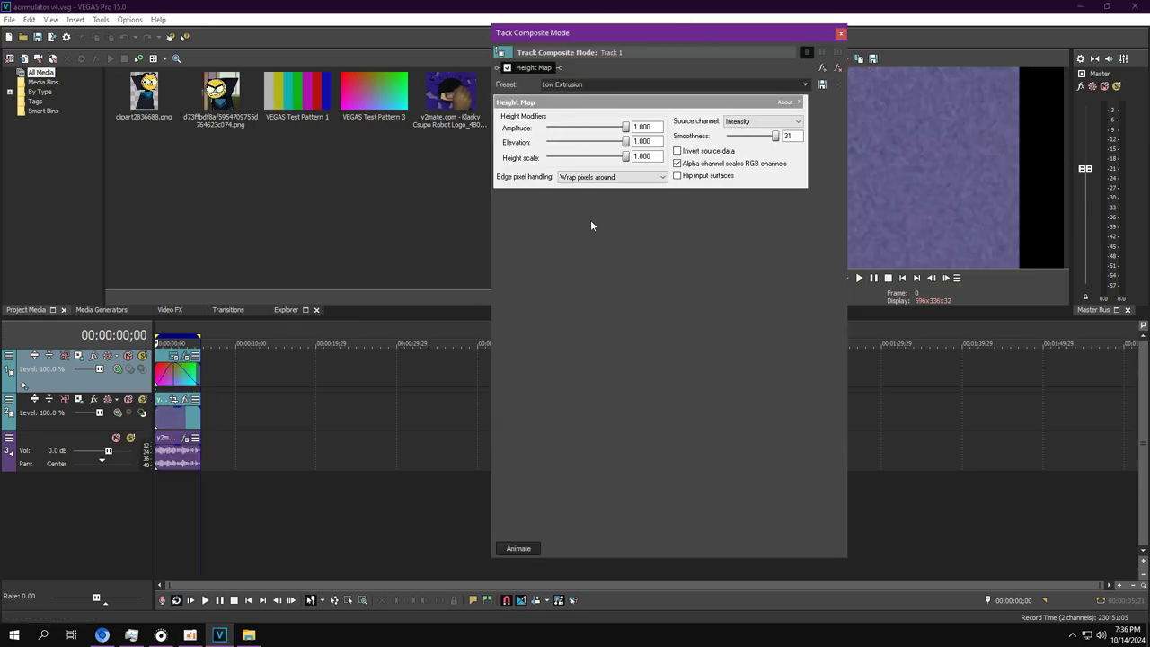
# View the VEGAS Test Pattern 3 clip's Color Corrector (Secondary) settings and its Pan/Crop position at the first and last keyframes
pyautogui.click(180, 358)
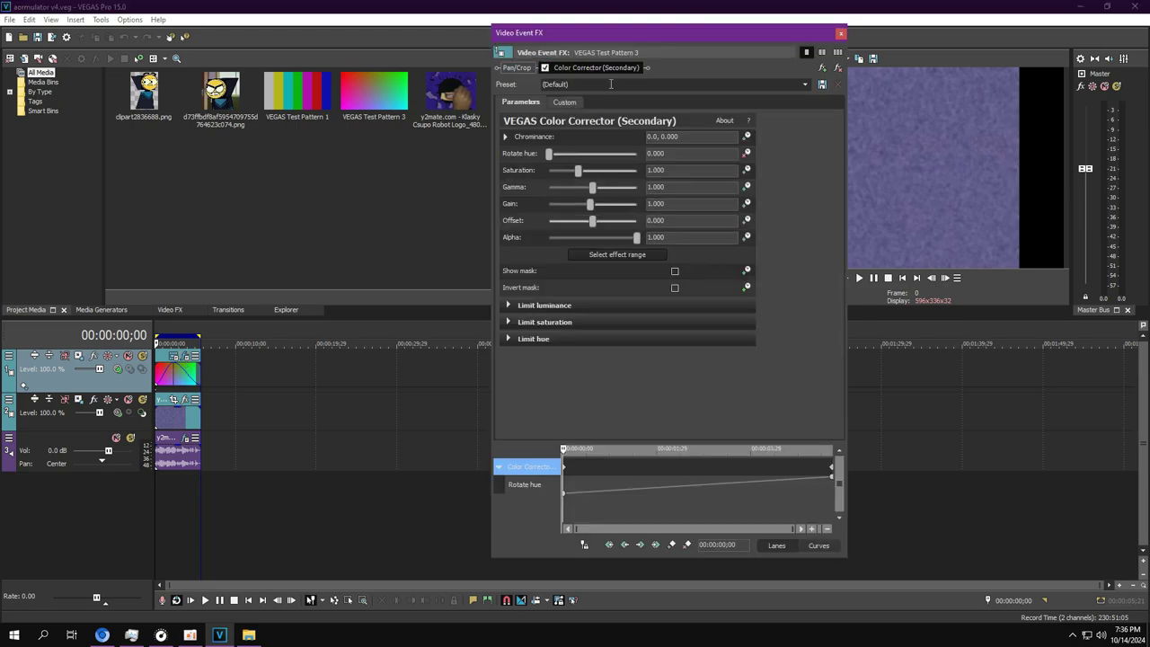
pyautogui.moveTo(569, 517); pyautogui.dragTo(886, 502)
pyautogui.click(518, 69)
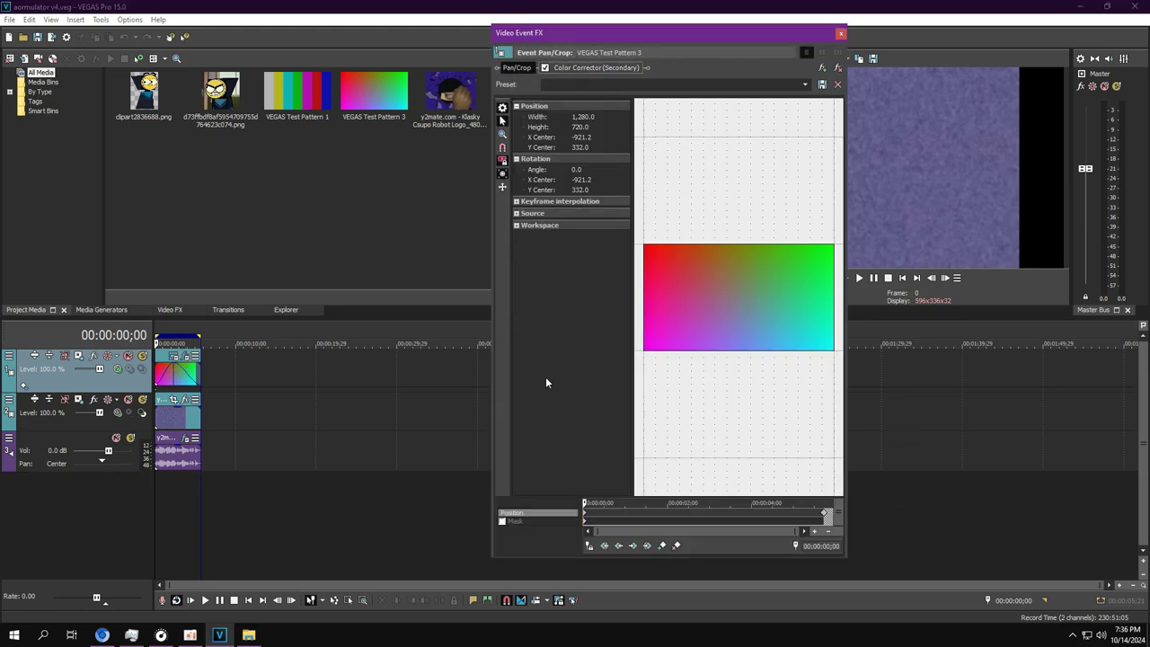
pyautogui.scroll(-5, 783, 334)
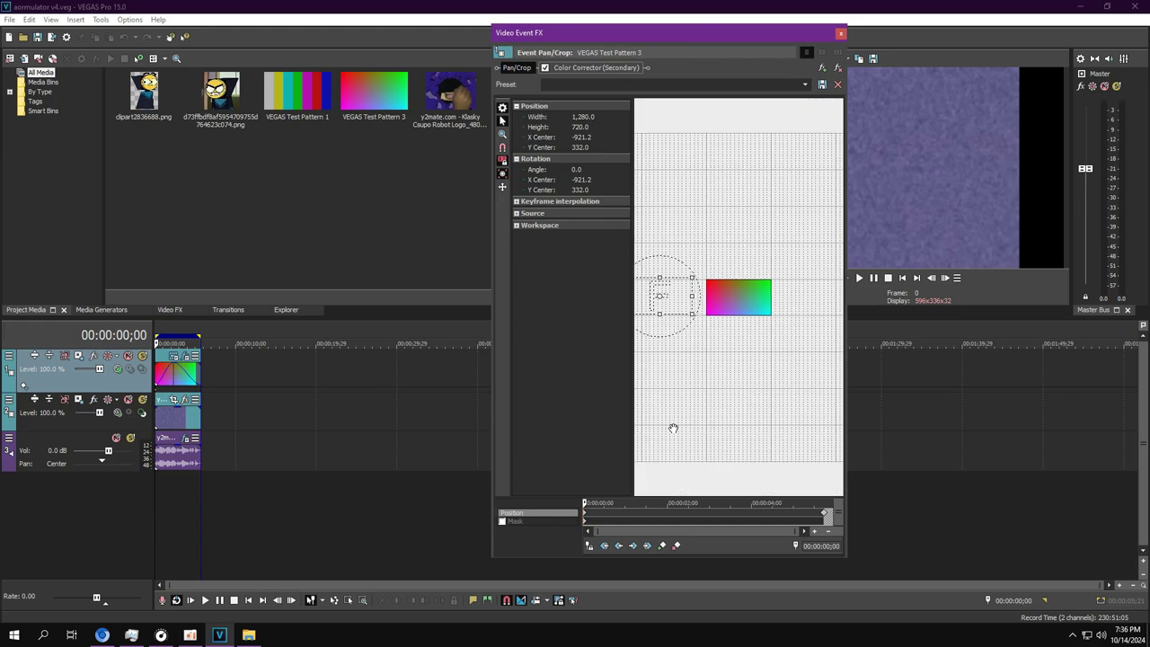
pyautogui.moveTo(584, 501); pyautogui.dragTo(824, 501)
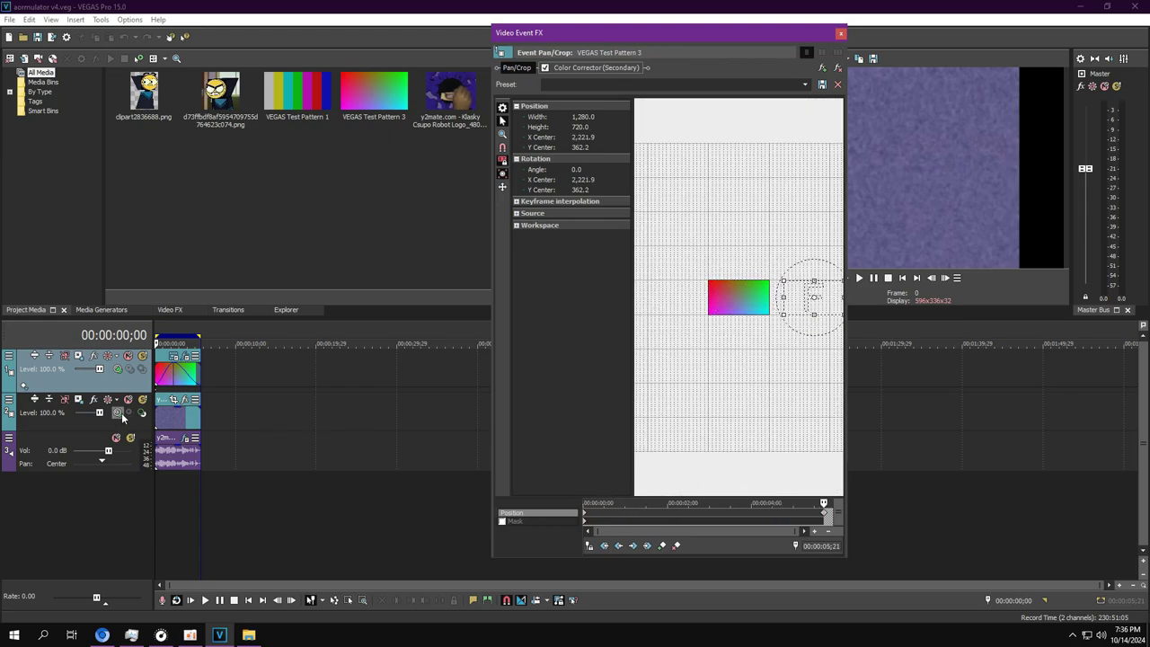
# View the aormulator v4 clip's 4orm-VST-R audio effect settings and close both effect windows
pyautogui.click(184, 439)
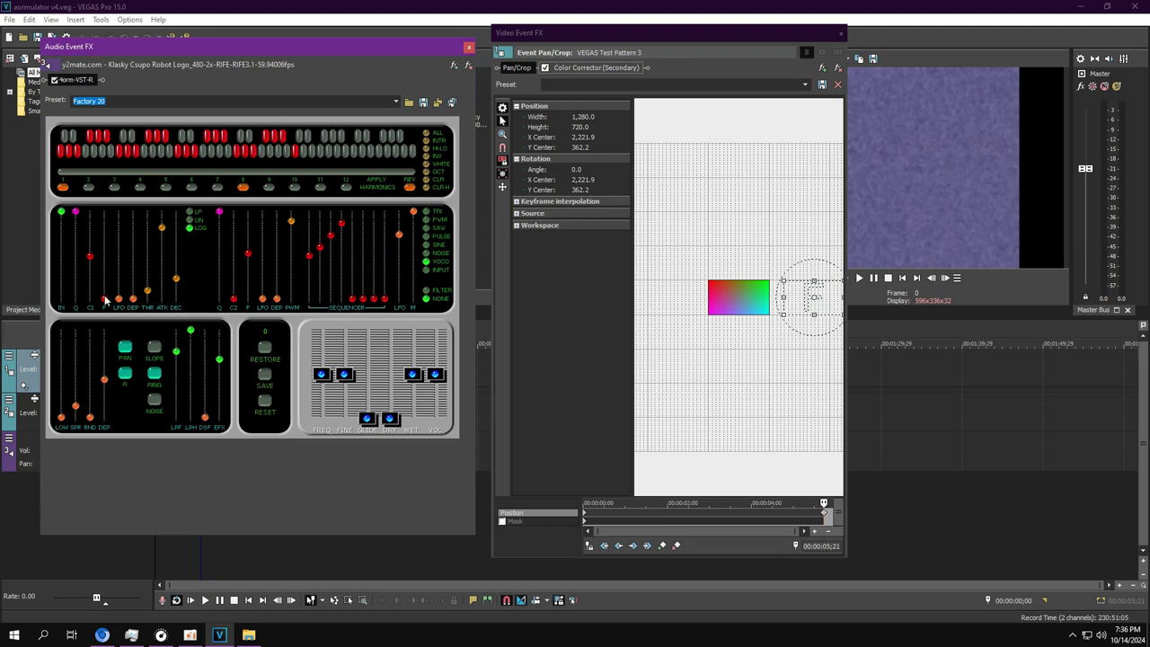
pyautogui.click(469, 46)
pyautogui.click(840, 33)
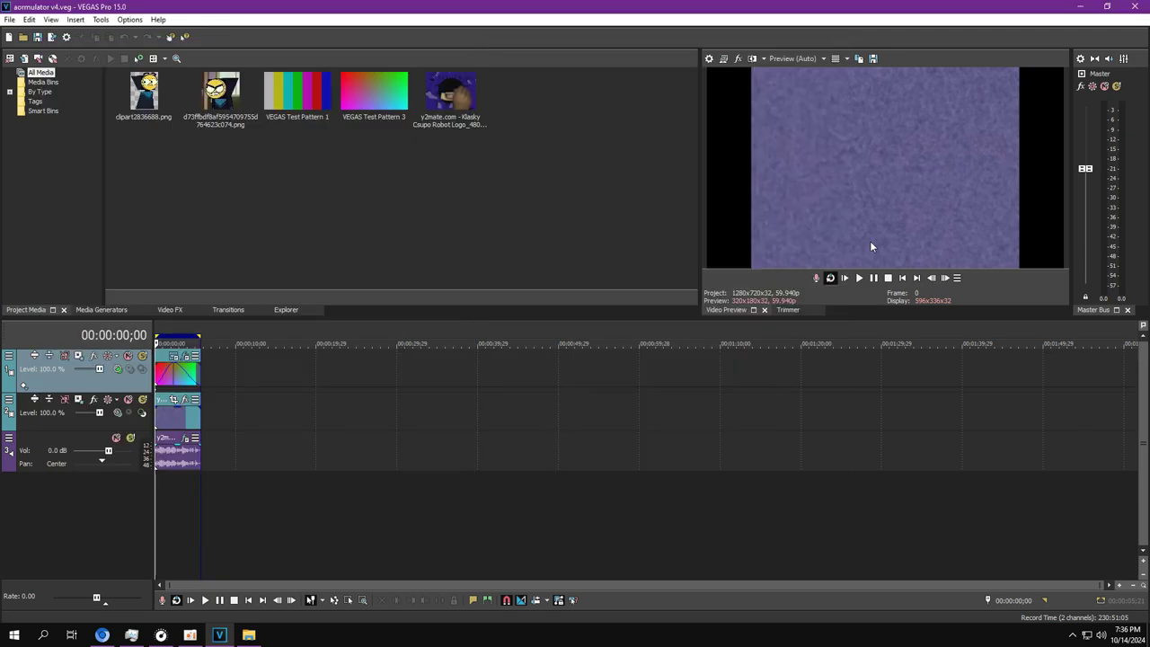
# Play the aormulator v4 project and open the aormulator v5.veg project
pyautogui.click(859, 278)
pyautogui.scroll(3, 181, 485)
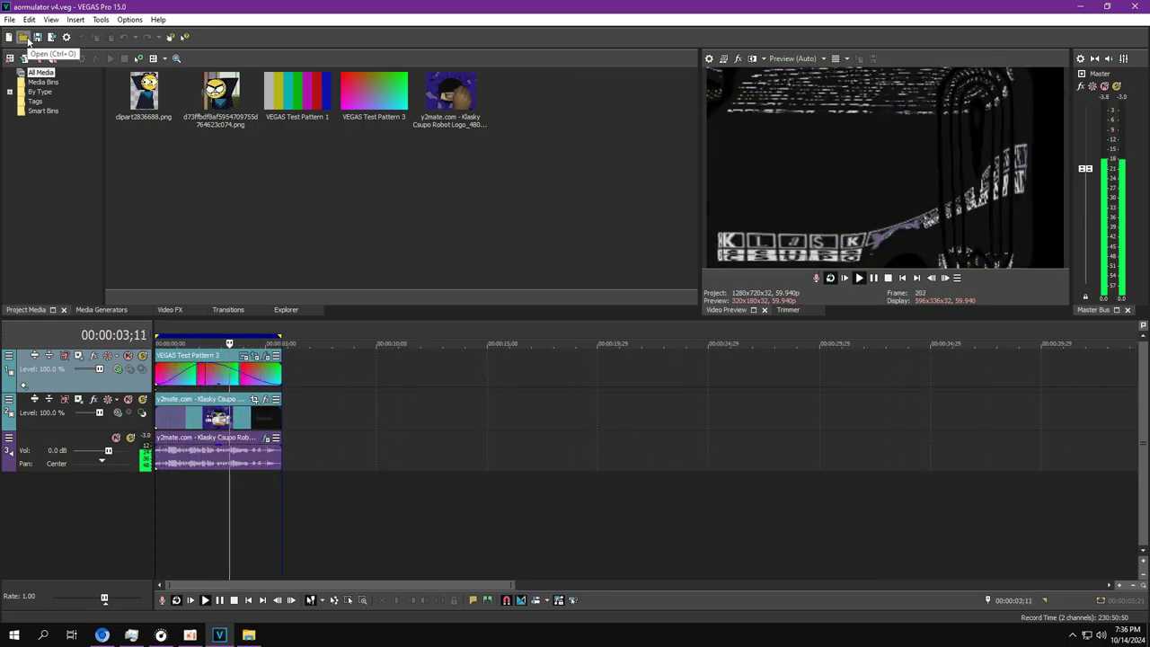
pyautogui.click(23, 37)
pyautogui.doubleClick(181, 155)
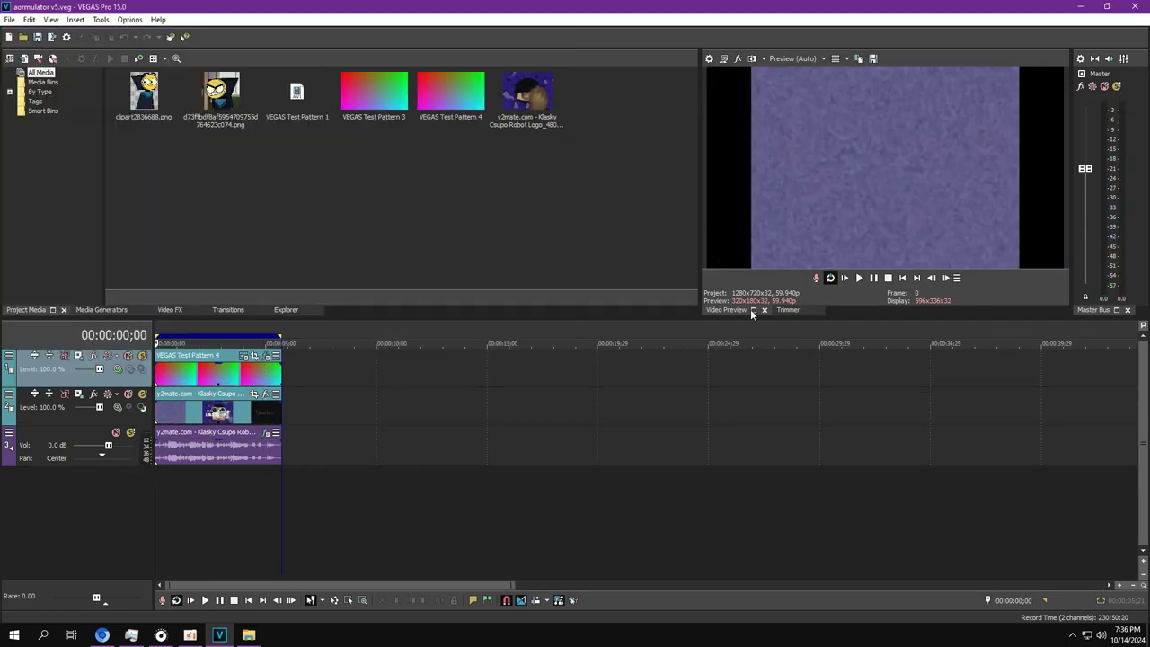
# Preview an early frame of the aormulator v5 project and view its clip's 4orm-VST-R audio effect settings
pyautogui.click(260, 356)
pyautogui.click(168, 479)
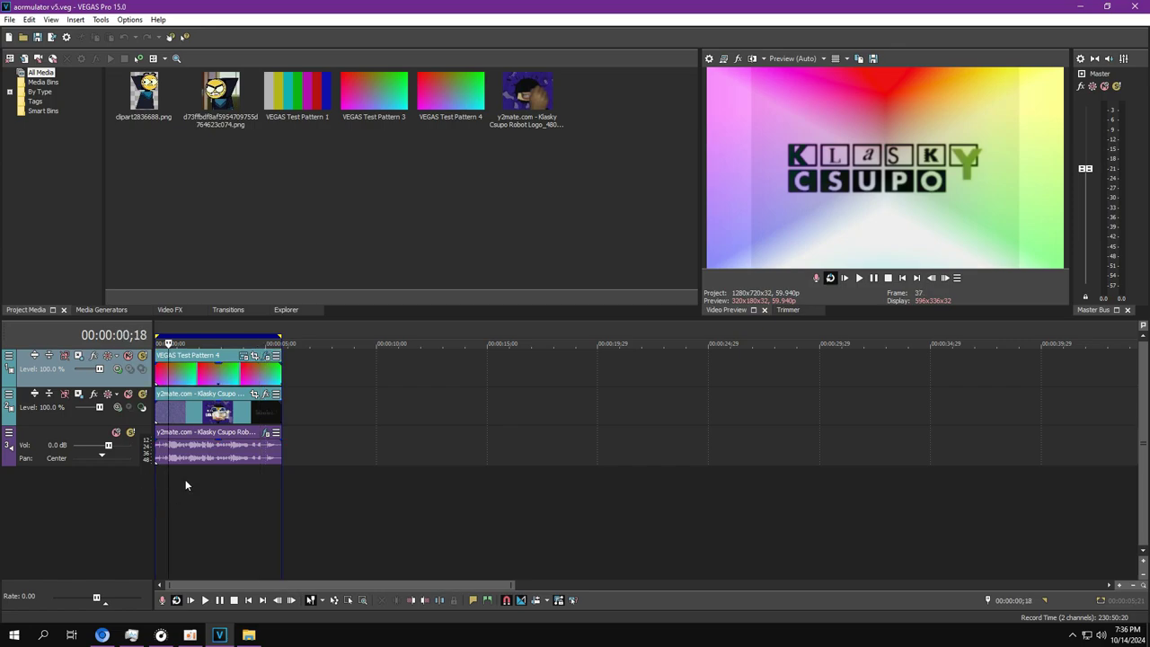
pyautogui.click(265, 435)
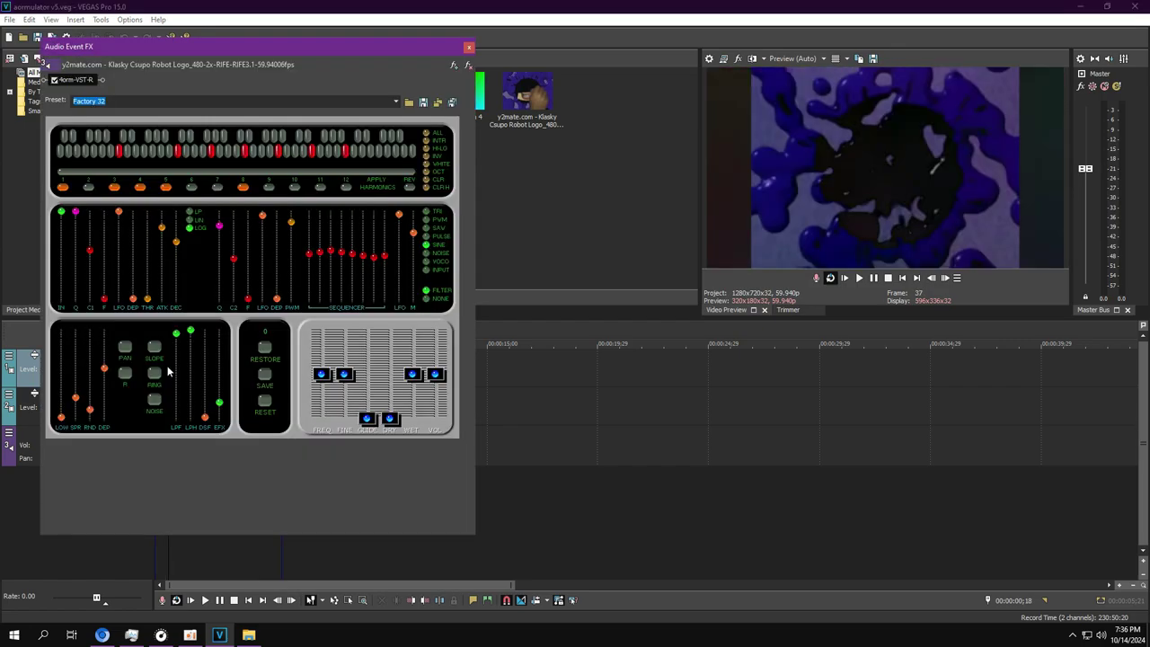
pyautogui.click(466, 47)
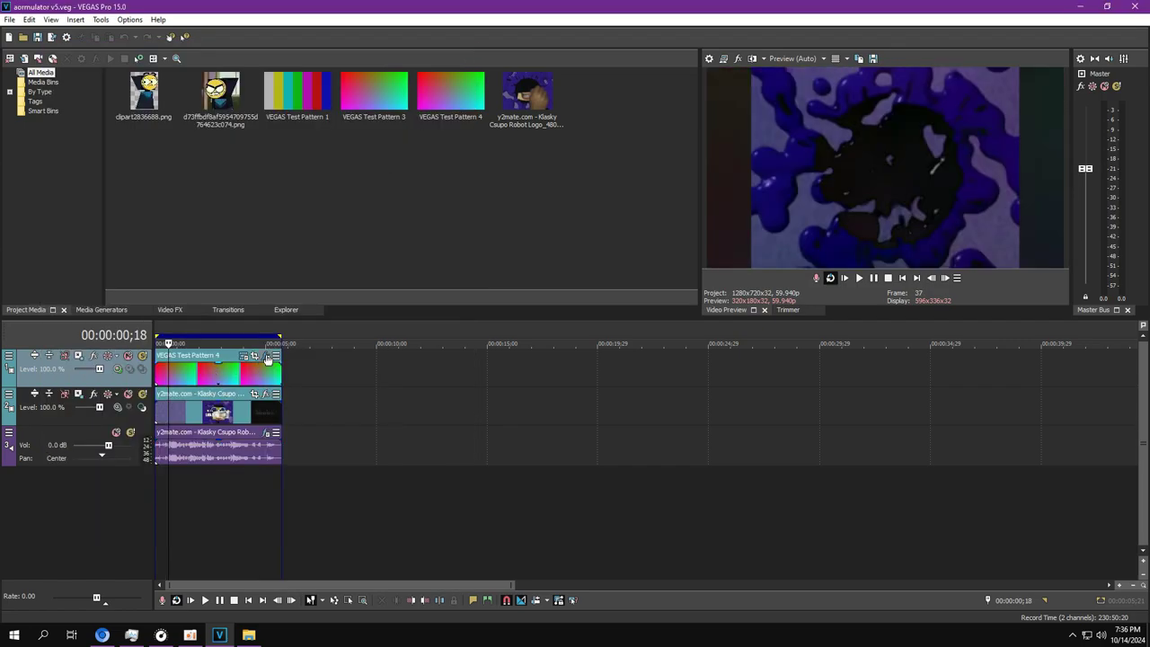
# View the top track's composite mode and the VEGAS Test Pattern 4 clip's HSL Adjust values at the first and last keyframes
pyautogui.click(266, 356)
pyautogui.click(117, 369)
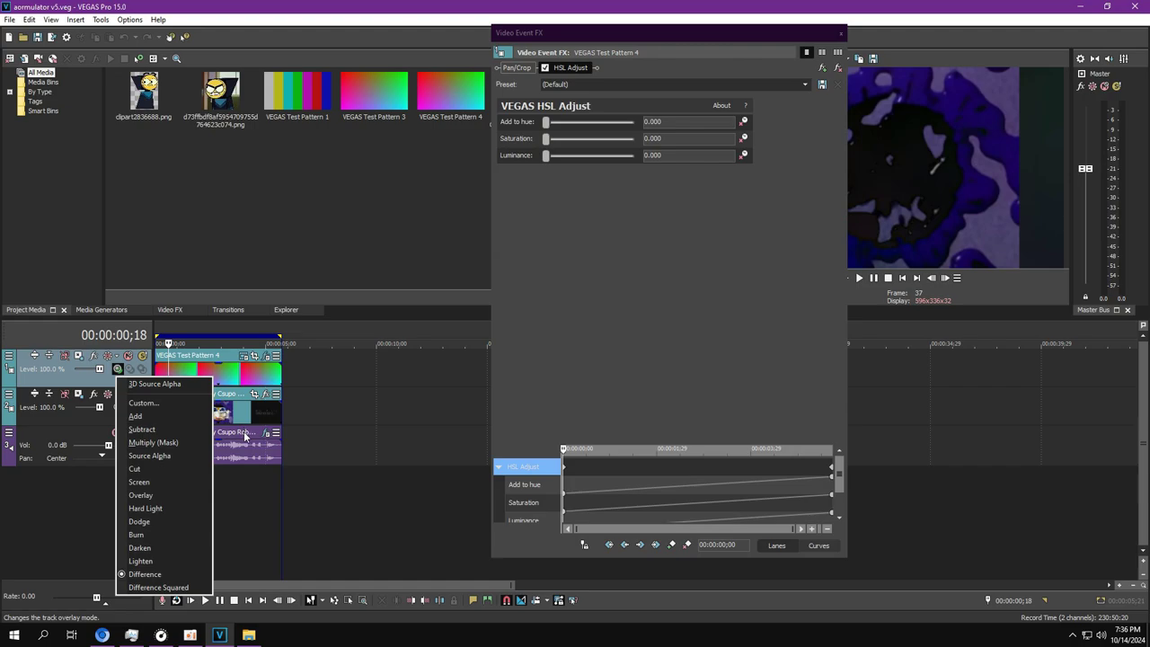
pyautogui.click(266, 435)
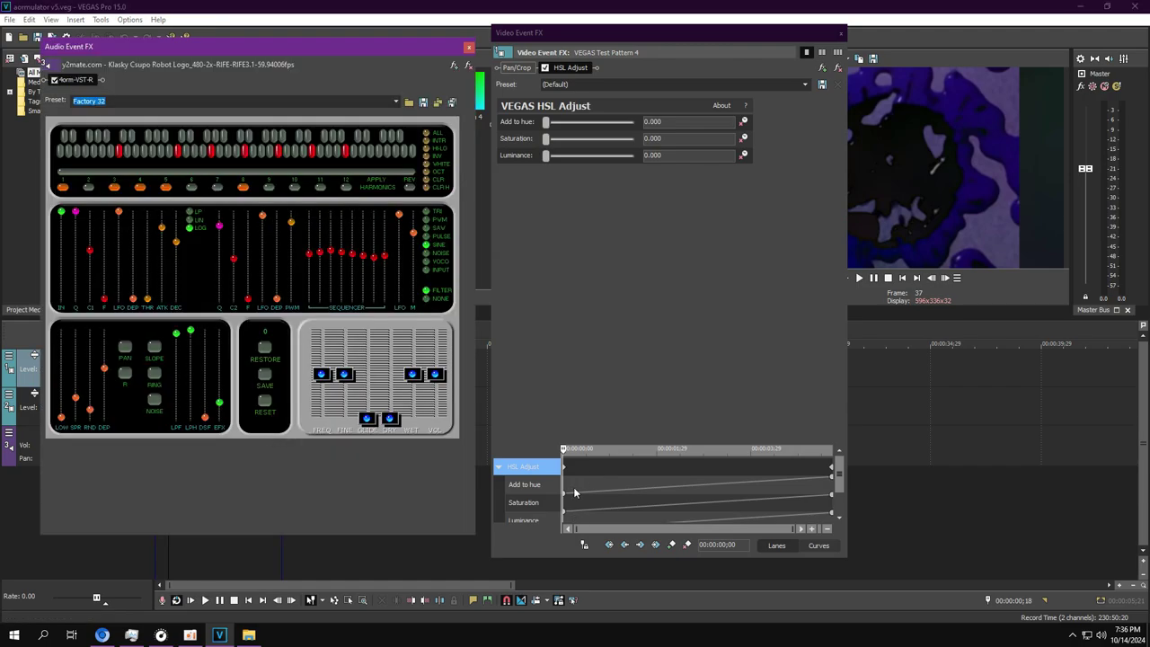
pyautogui.moveTo(575, 470); pyautogui.dragTo(833, 470)
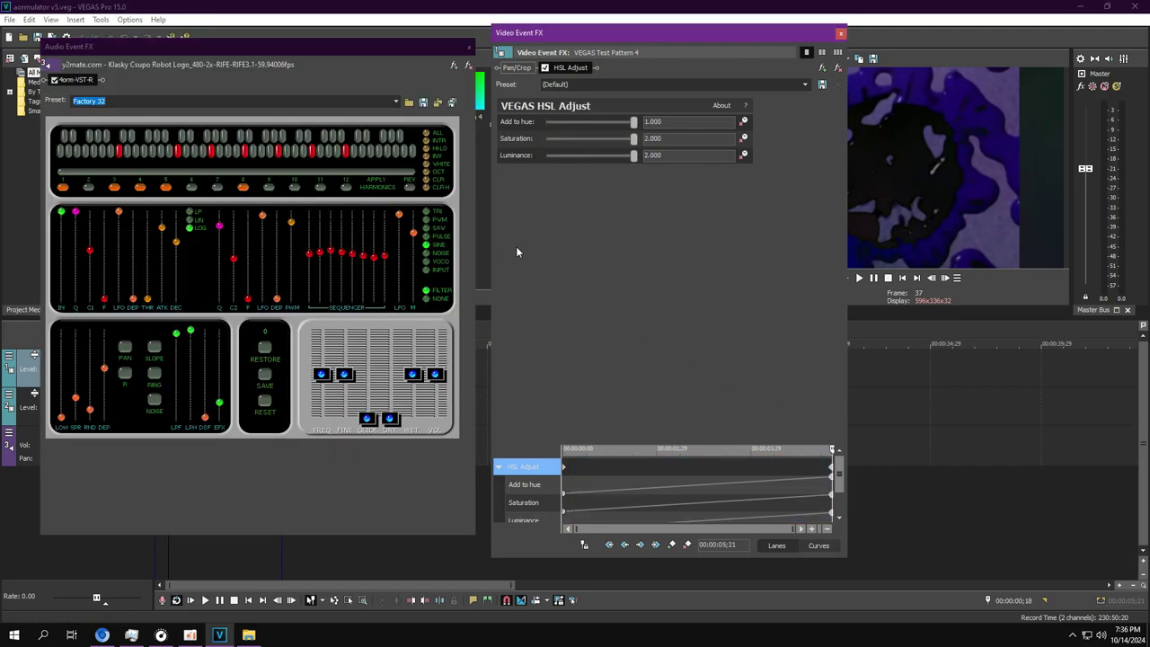
# Close the effect windows and play the aormulator v5 project, checking its audio effect settings during playback
pyautogui.click(468, 47)
pyautogui.click(841, 33)
pyautogui.press('space')
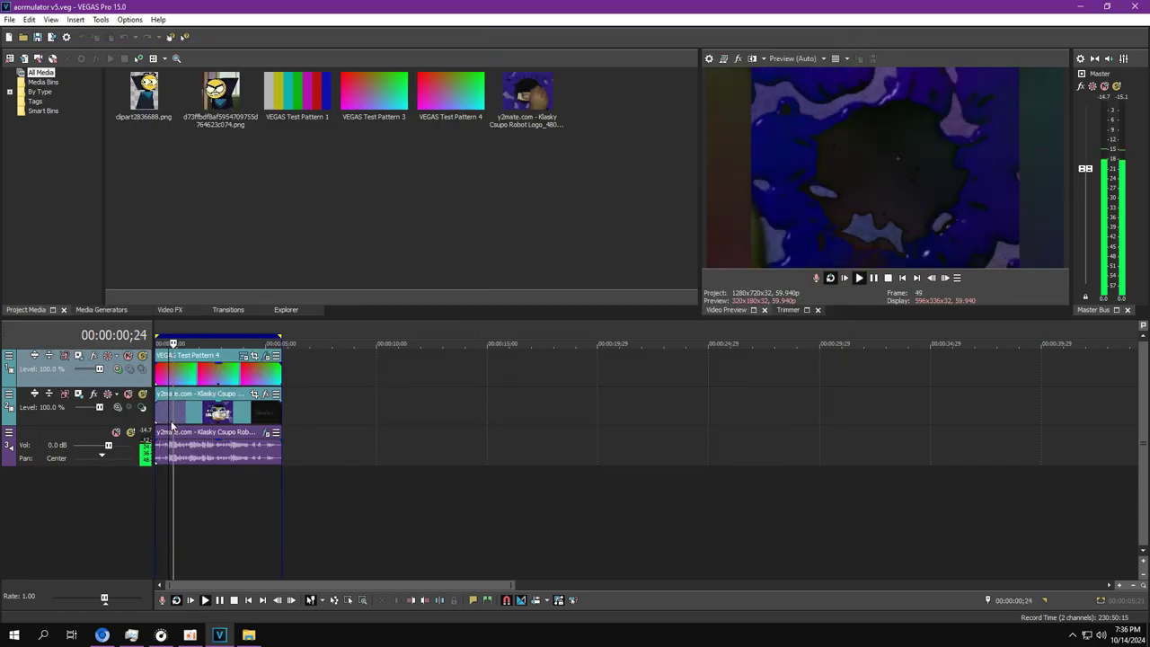
pyautogui.click(266, 433)
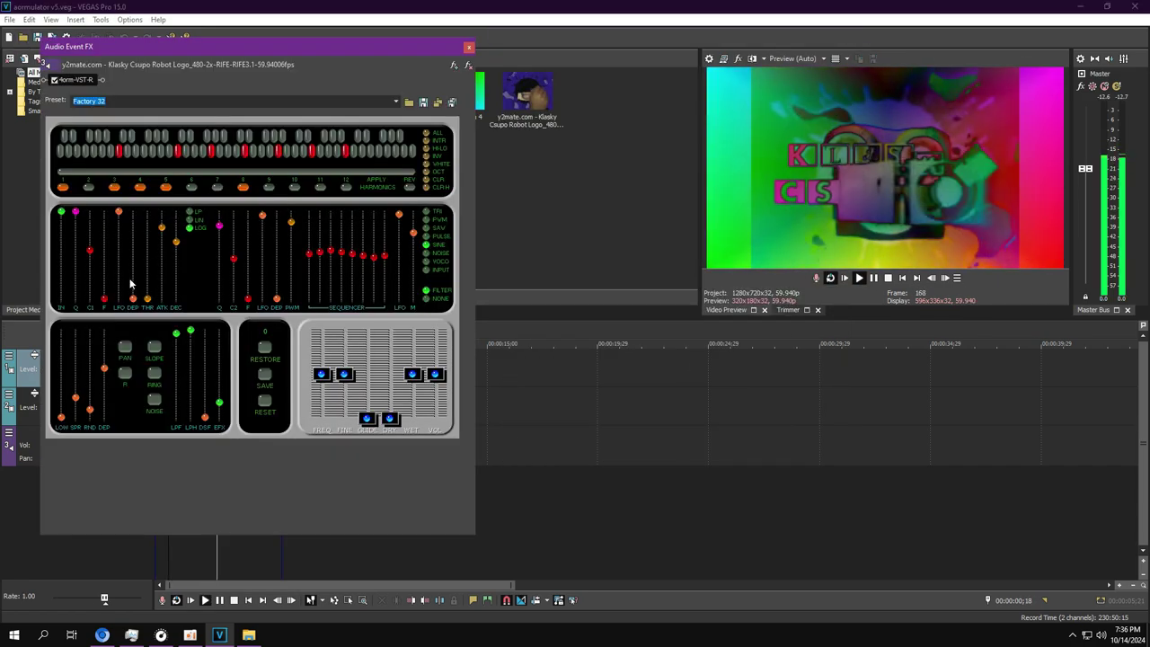
pyautogui.click(468, 47)
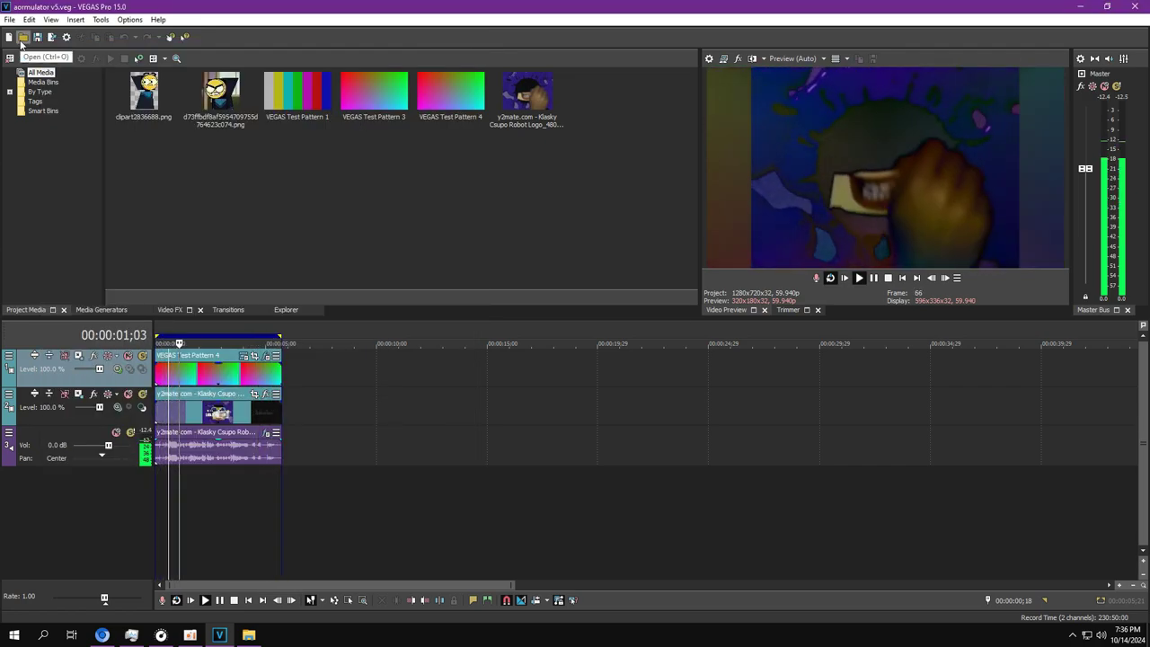
# Open the aormulator v6.veg project and preview frames in the first half of its timeline
pyautogui.click(23, 37)
pyautogui.press('Escape')
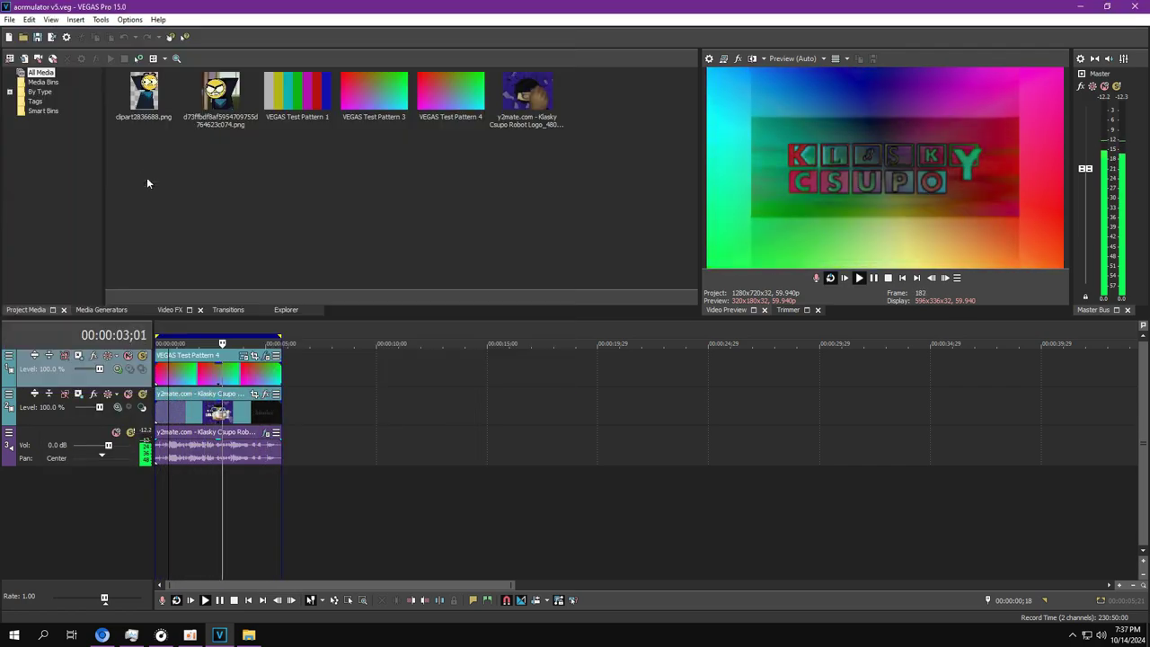
pyautogui.click(203, 486)
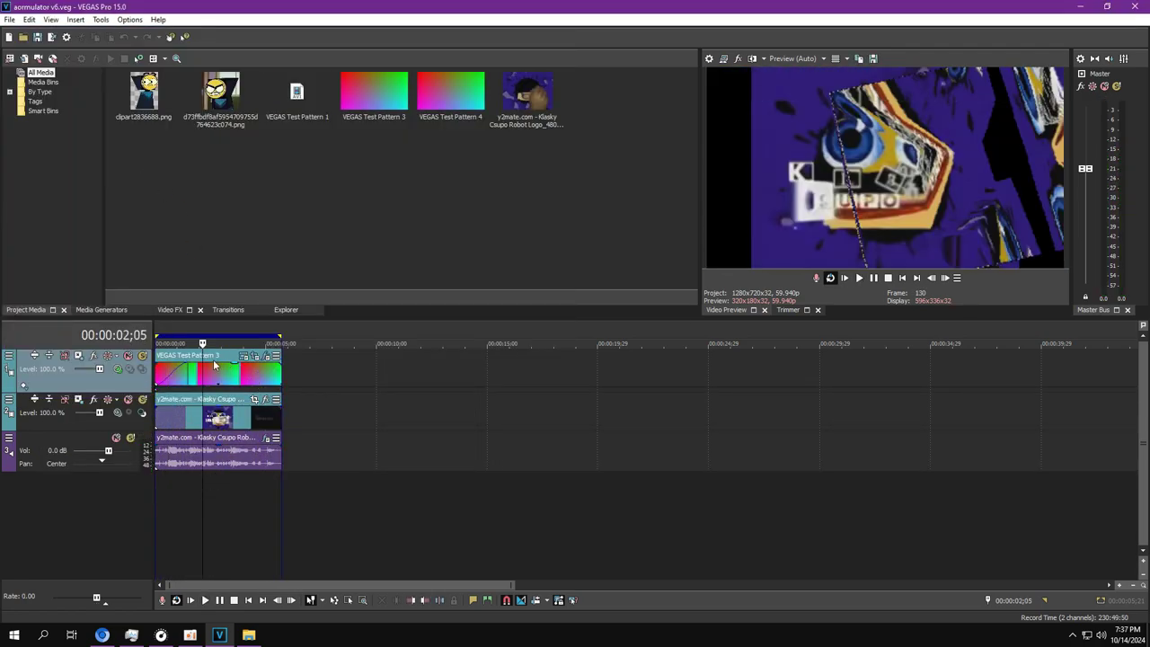
pyautogui.click(154, 488)
pyautogui.click(170, 494)
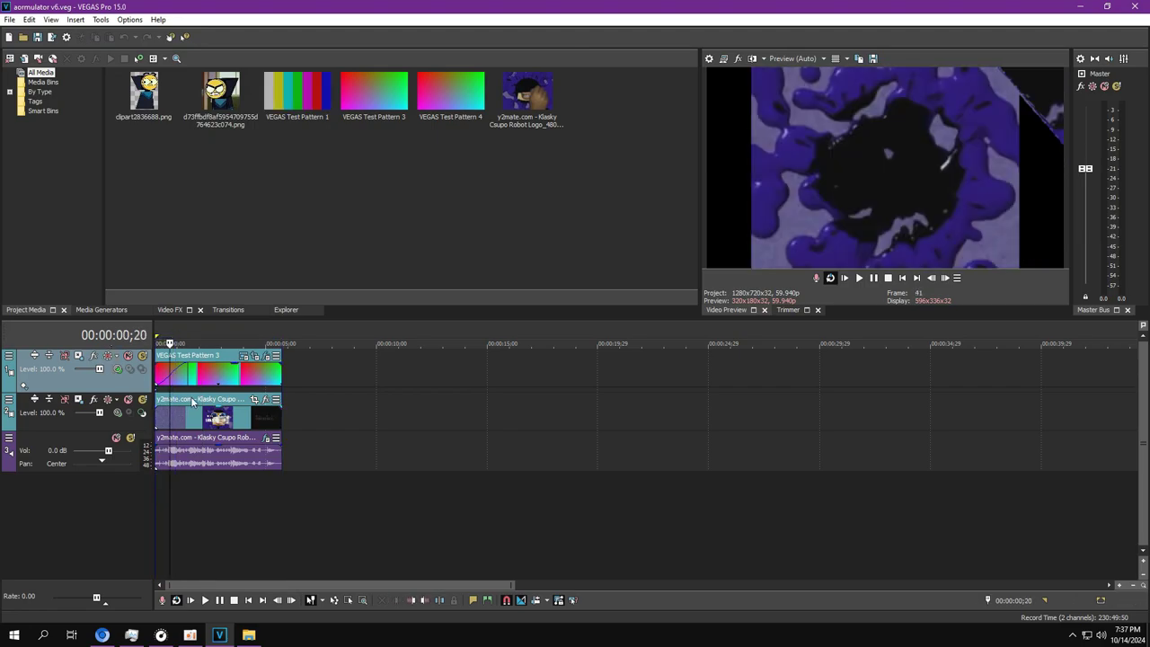
# Return the playhead to the start and view the aormulator v6 top track's custom Displacement Map composite settings
pyautogui.click(178, 373)
pyautogui.rightClick(178, 374)
pyautogui.click(162, 467)
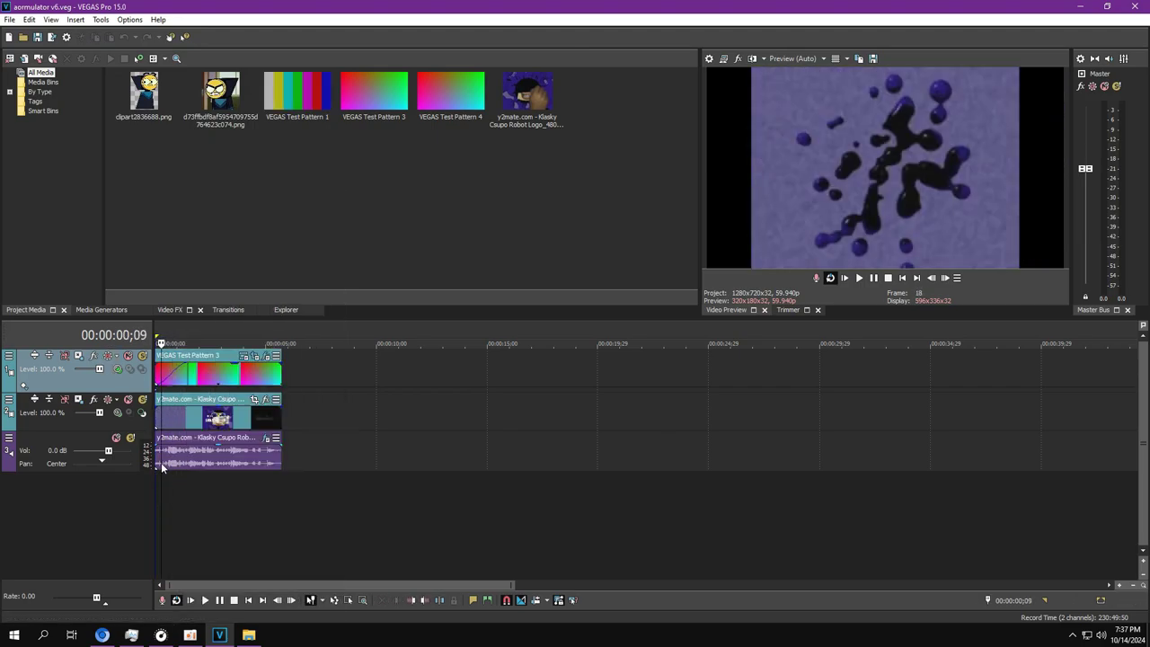
pyautogui.hotkey('ctrl', 'Home')
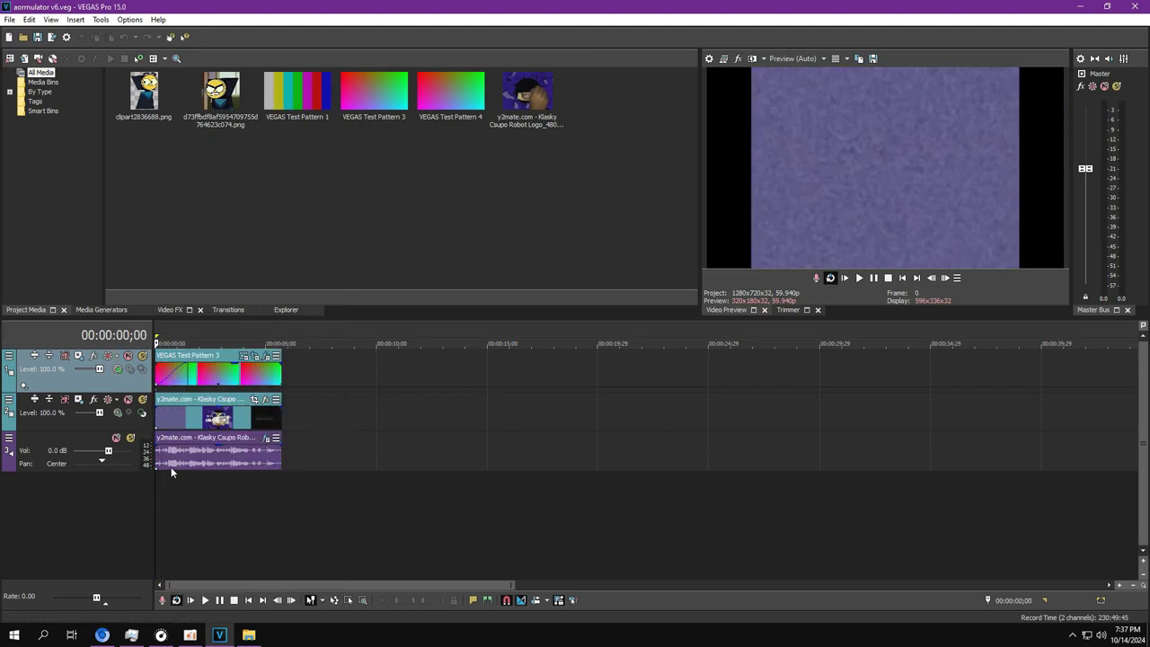
pyautogui.click(118, 369)
pyautogui.click(137, 386)
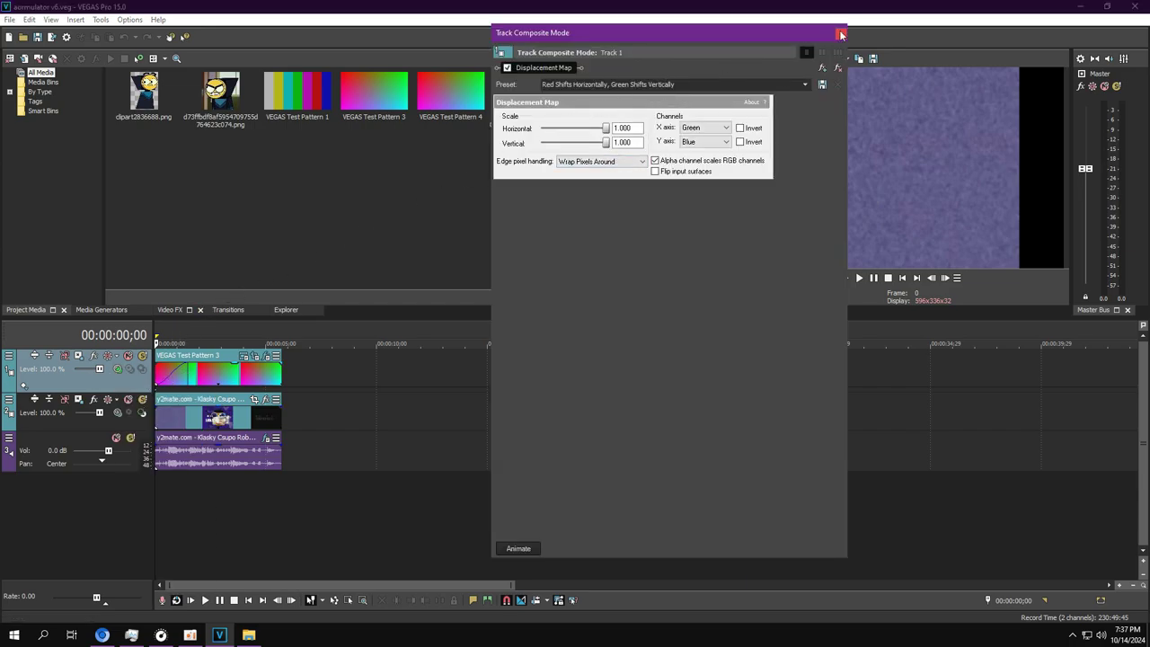
pyautogui.click(841, 35)
# View the aormulator v6 Test Pattern 3 clip's Pan/Crop position and rotation at the first and last keyframes
pyautogui.click(197, 485)
pyautogui.click(255, 356)
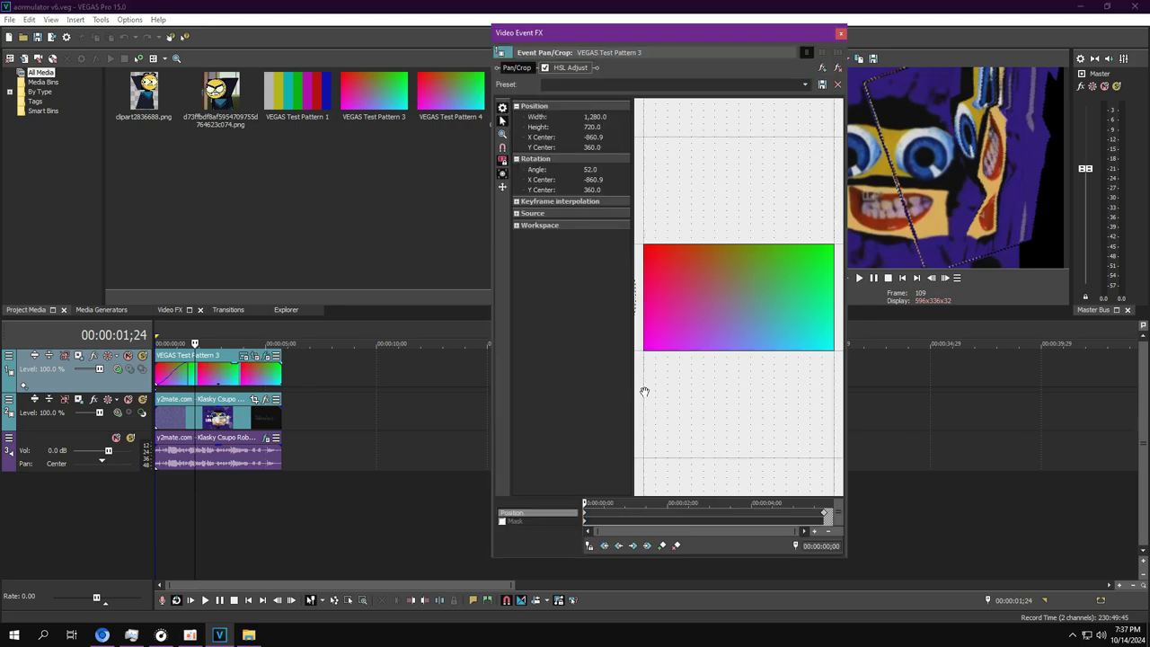
pyautogui.scroll(-5, 681, 469)
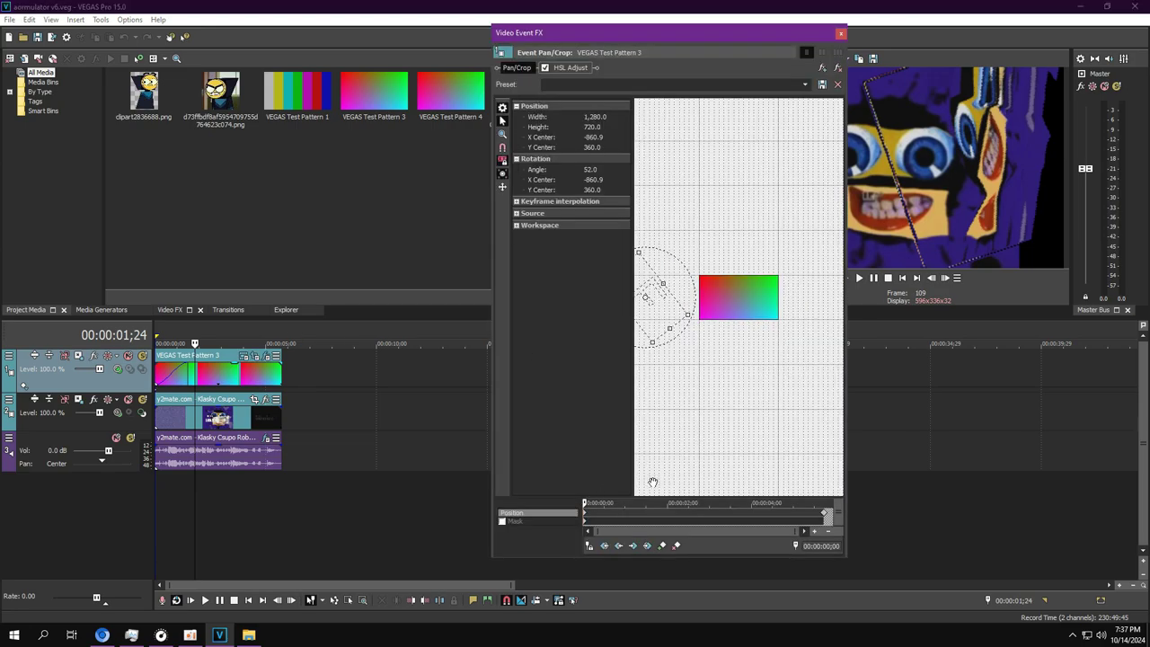
pyautogui.moveTo(584, 504); pyautogui.dragTo(845, 504)
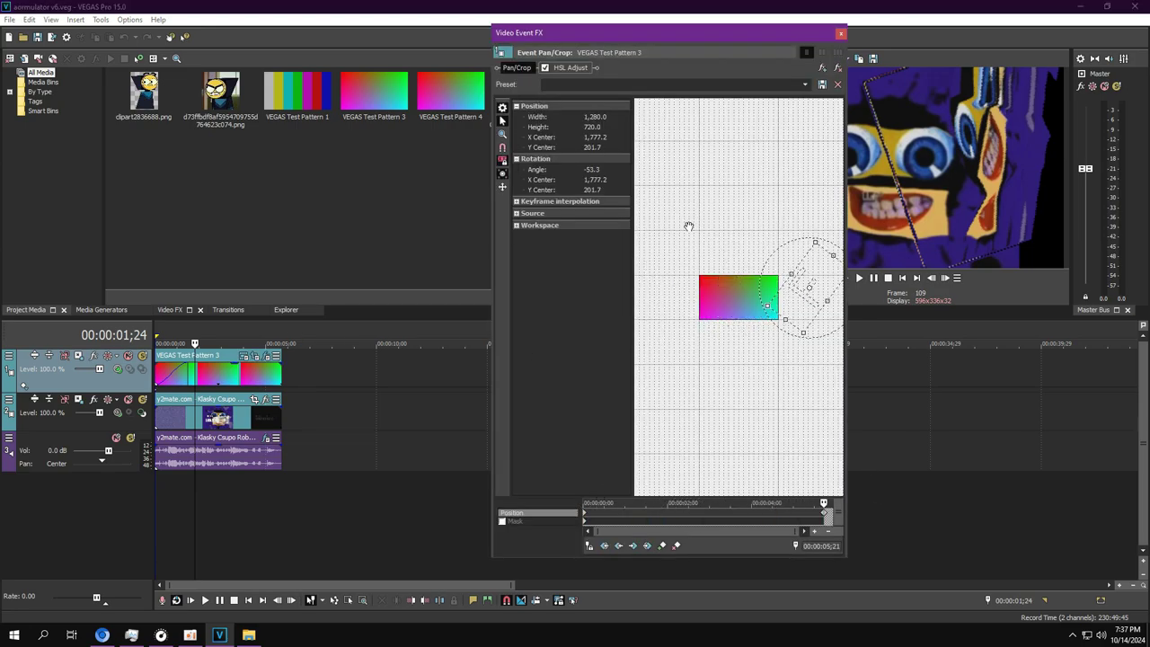
# View the Test Pattern 3 clip's HSL Adjust keyframe values and the aormulator v6 audio effect settings
pyautogui.click(555, 68)
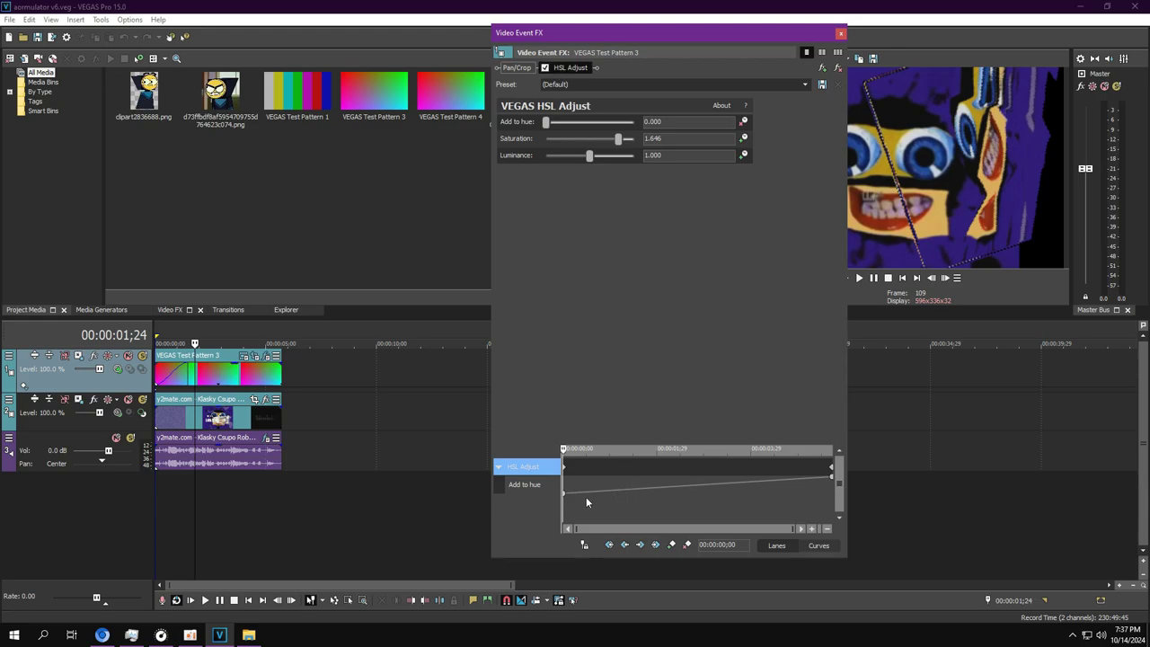
pyautogui.moveTo(577, 516); pyautogui.dragTo(829, 485)
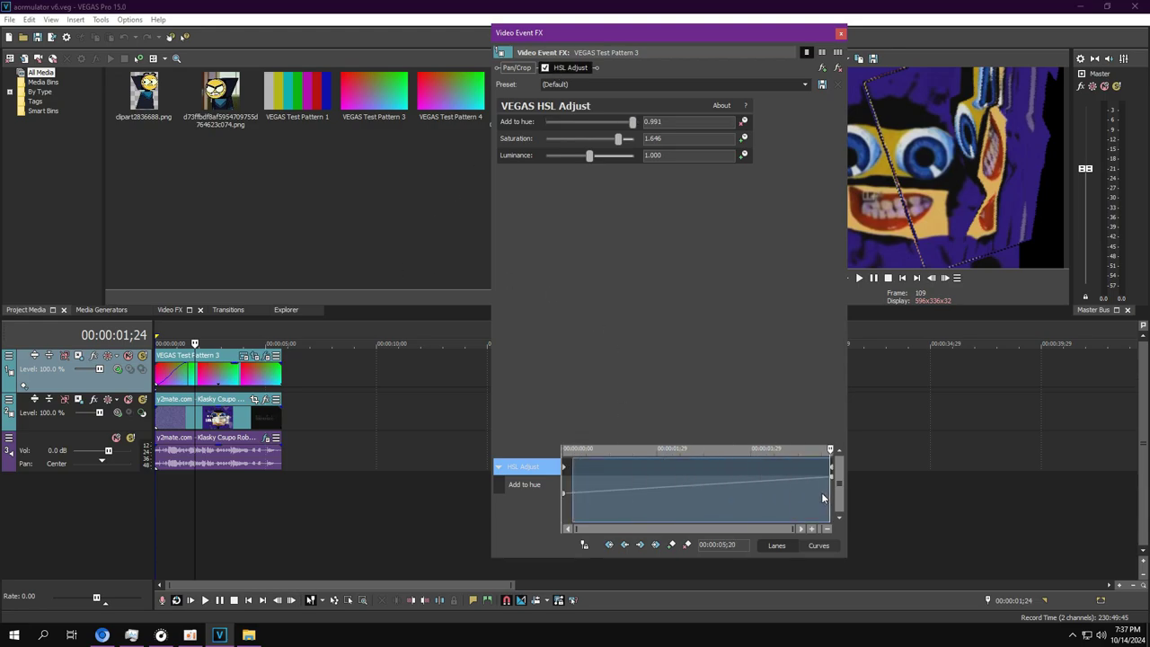
pyautogui.click(266, 437)
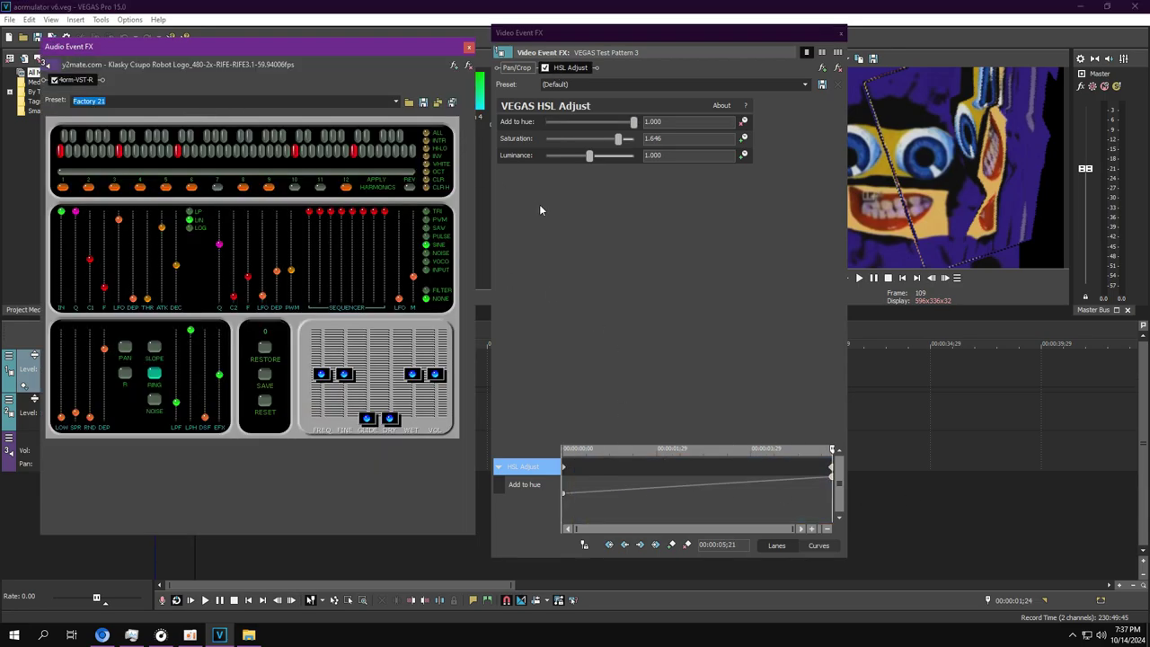
pyautogui.click(467, 47)
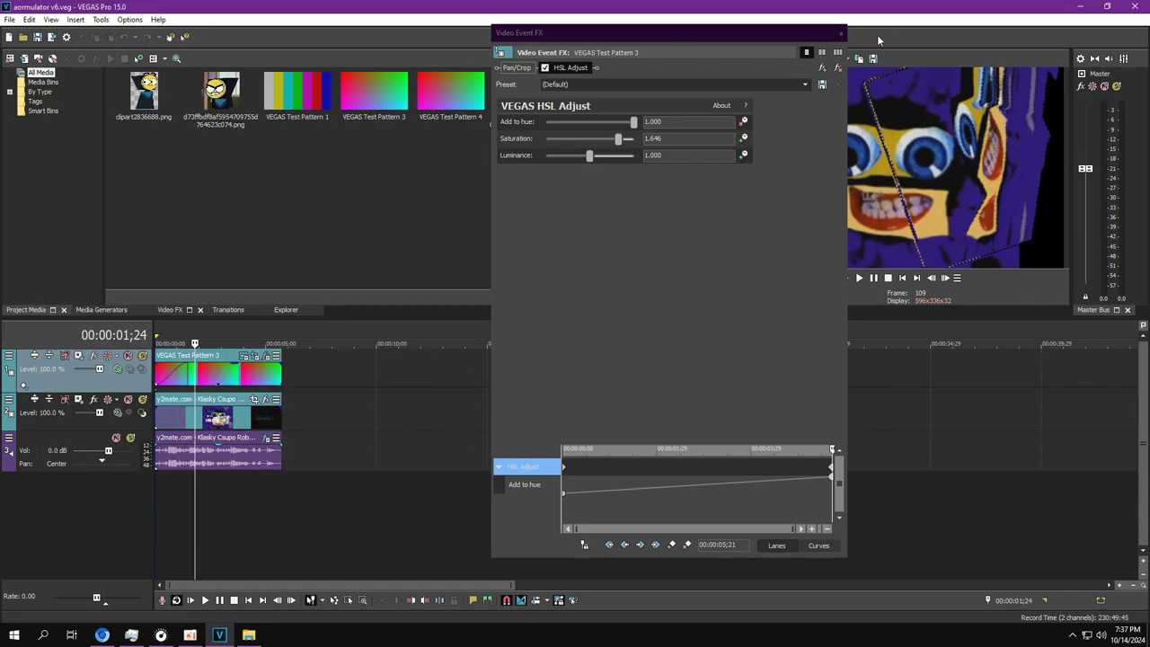
# Close the effect settings and play back the aormulator v6 clips
pyautogui.click(840, 33)
pyautogui.click(859, 278)
pyautogui.doubleClick(255, 430)
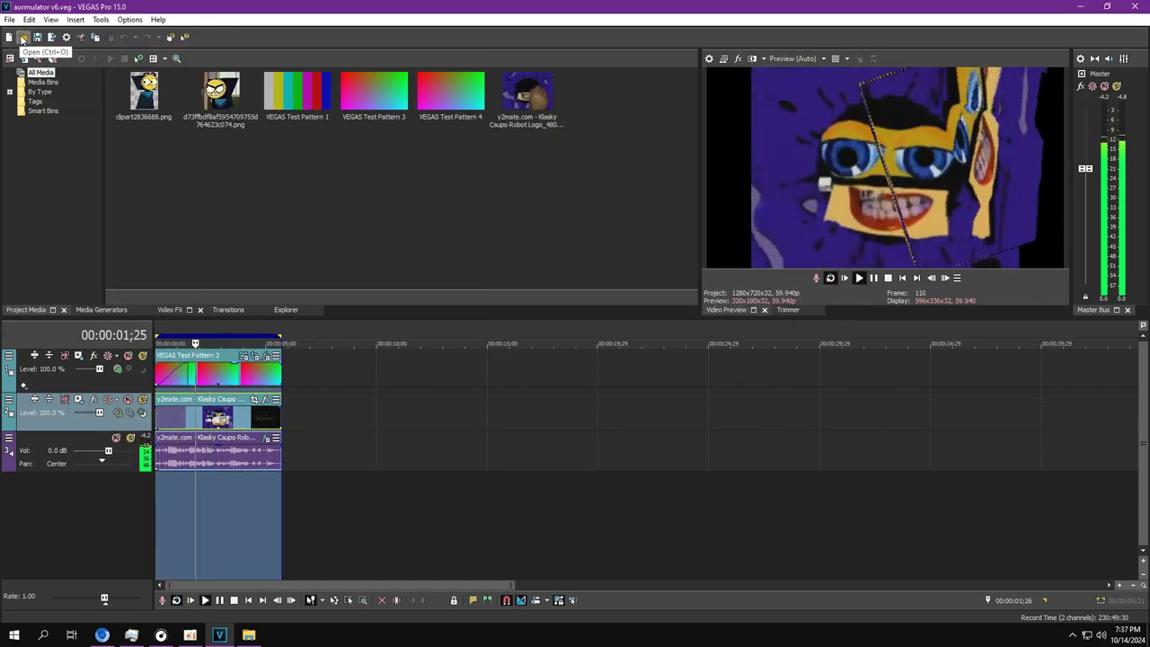
# Open the aormulator v7.veg project and play back its opening frames
pyautogui.click(22, 37)
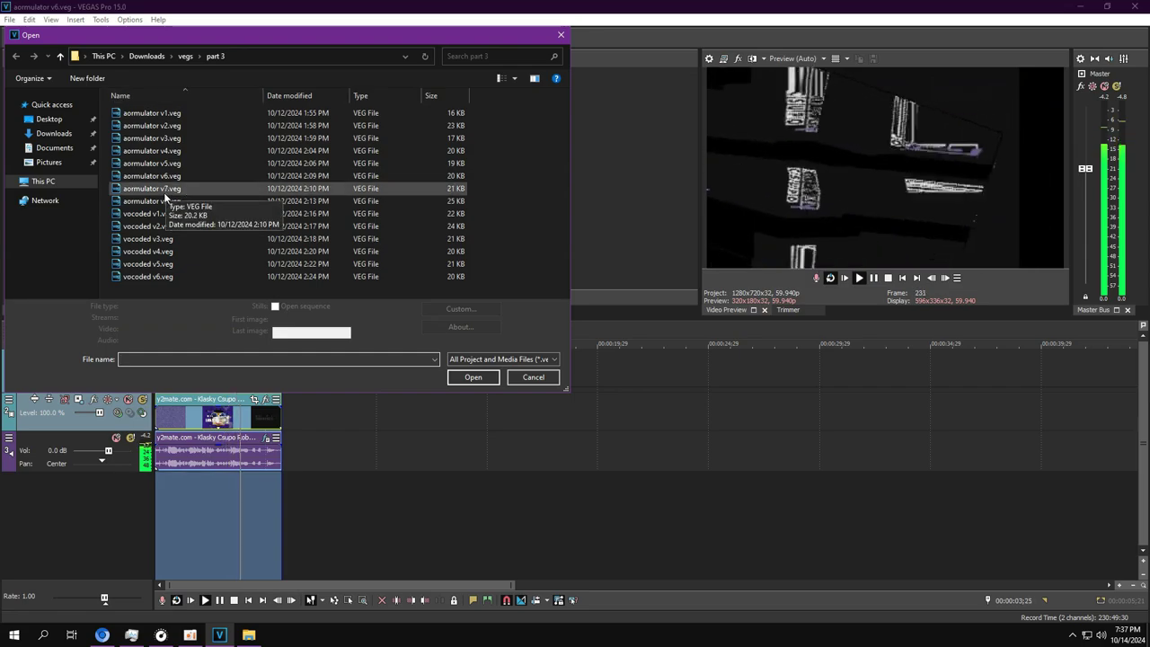
pyautogui.doubleClick(164, 189)
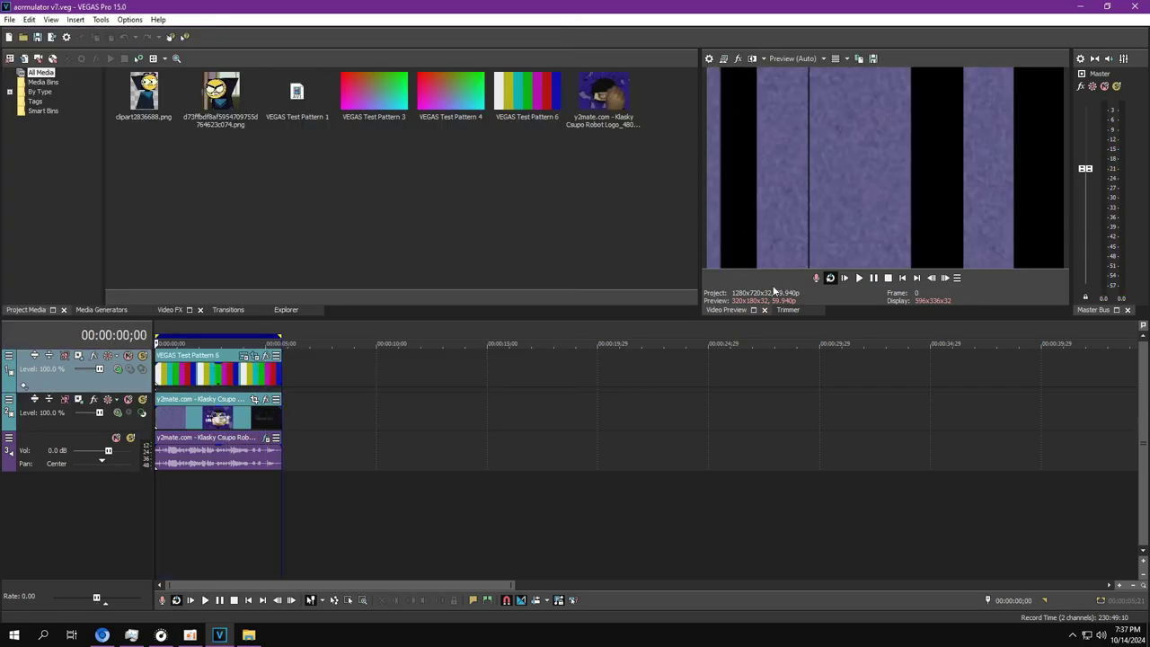
pyautogui.click(859, 277)
pyautogui.click(874, 277)
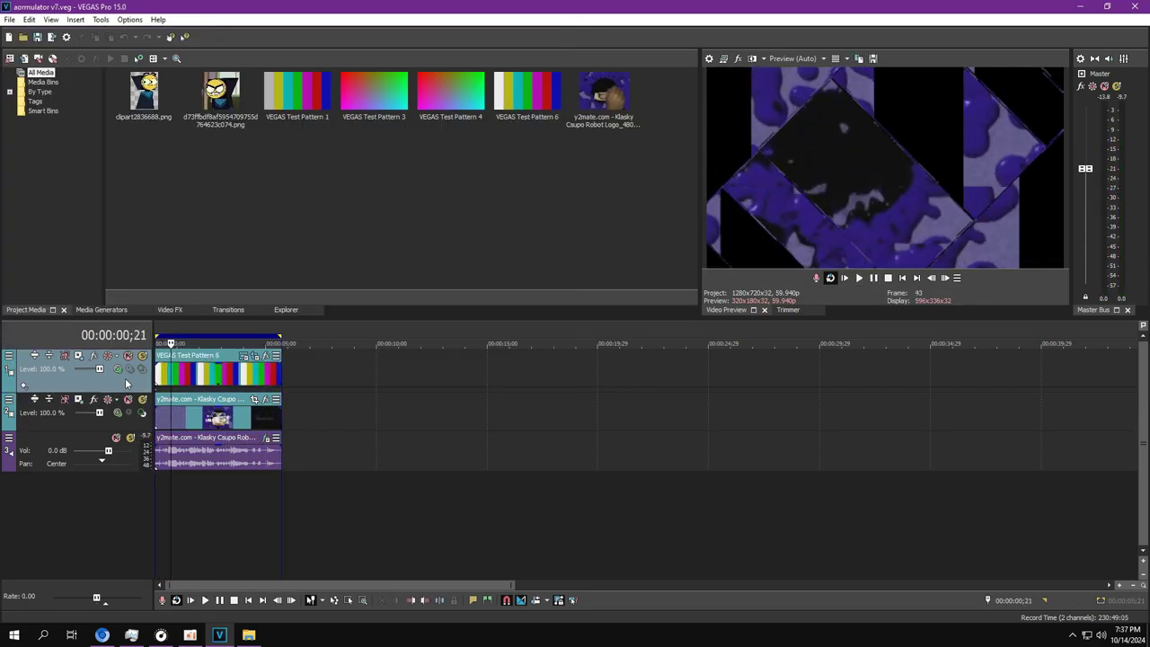
# View the aormulator v7 top track's Displacement Map composite settings and the Test Pattern 6 clip's Pan/Crop values at the last keyframe
pyautogui.click(117, 370)
pyautogui.click(144, 405)
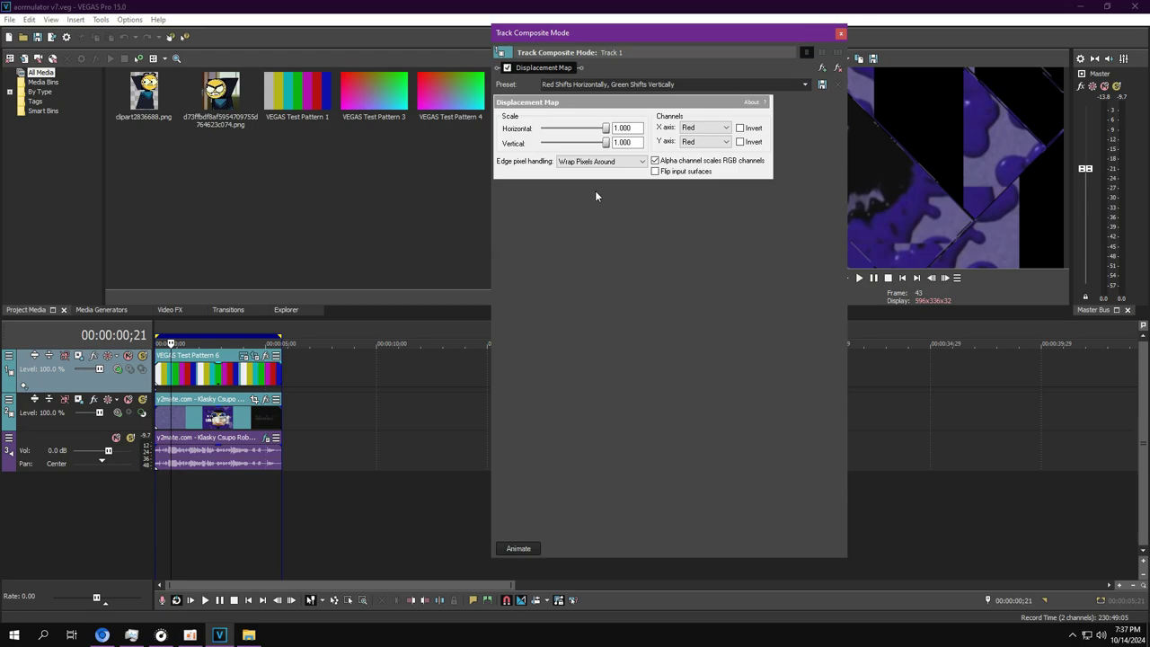
pyautogui.click(259, 359)
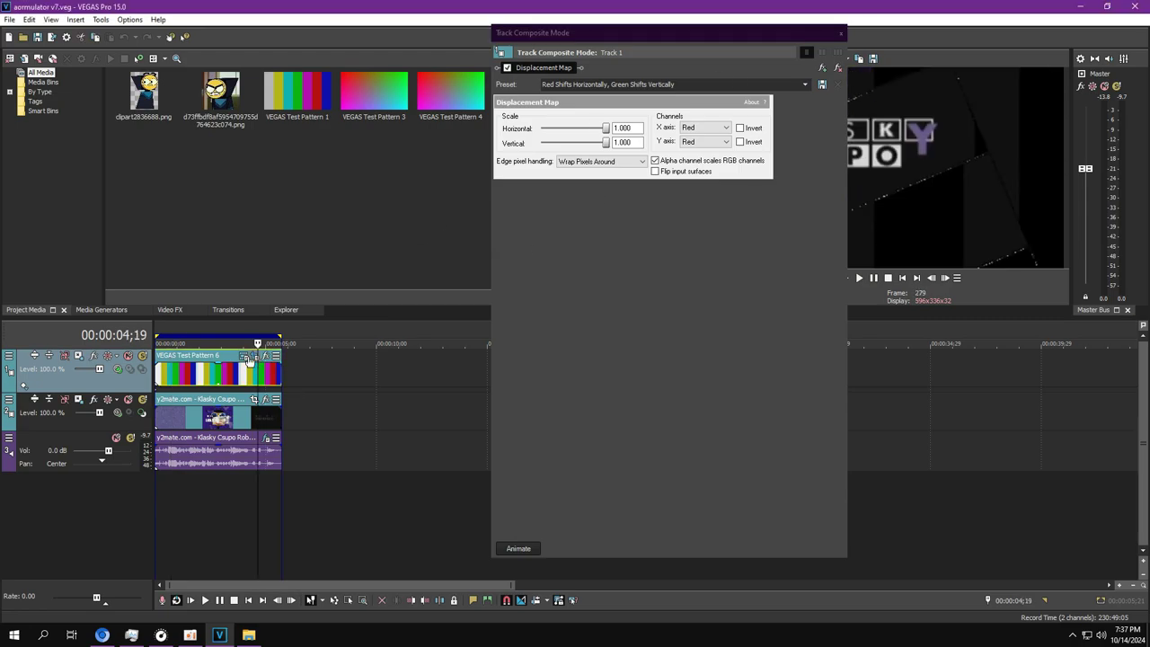
pyautogui.click(247, 357)
pyautogui.moveTo(584, 500); pyautogui.dragTo(886, 505)
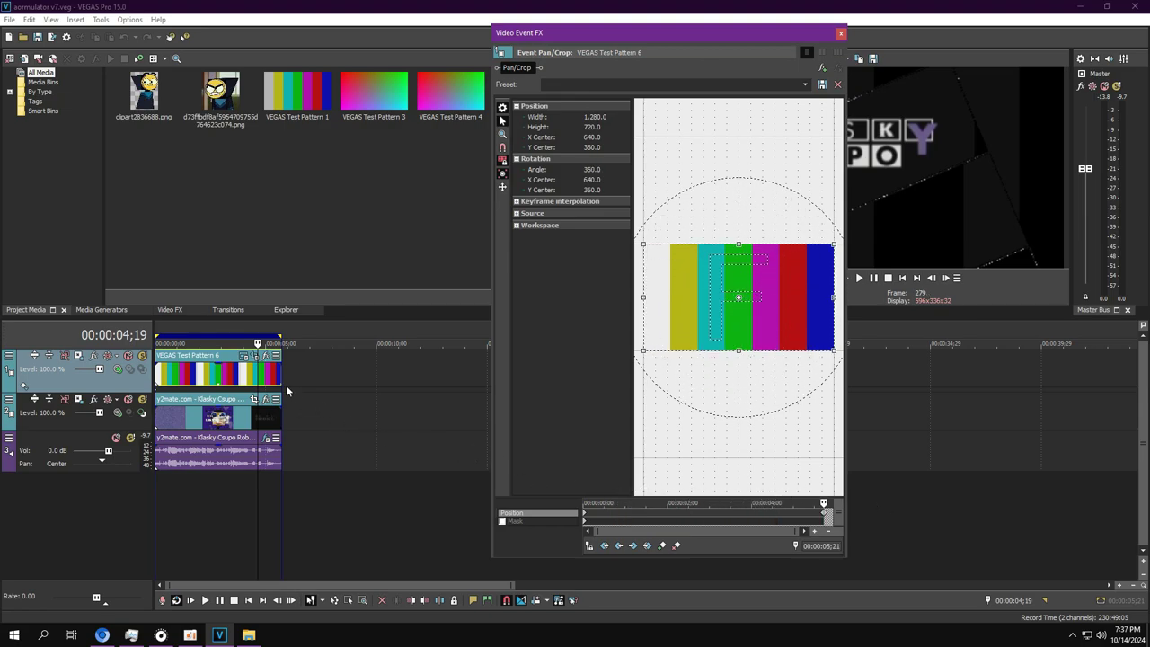
# View the Test Pattern 6 generator type and the aormulator v7 audio effect settings, then close all effect windows
pyautogui.click(246, 357)
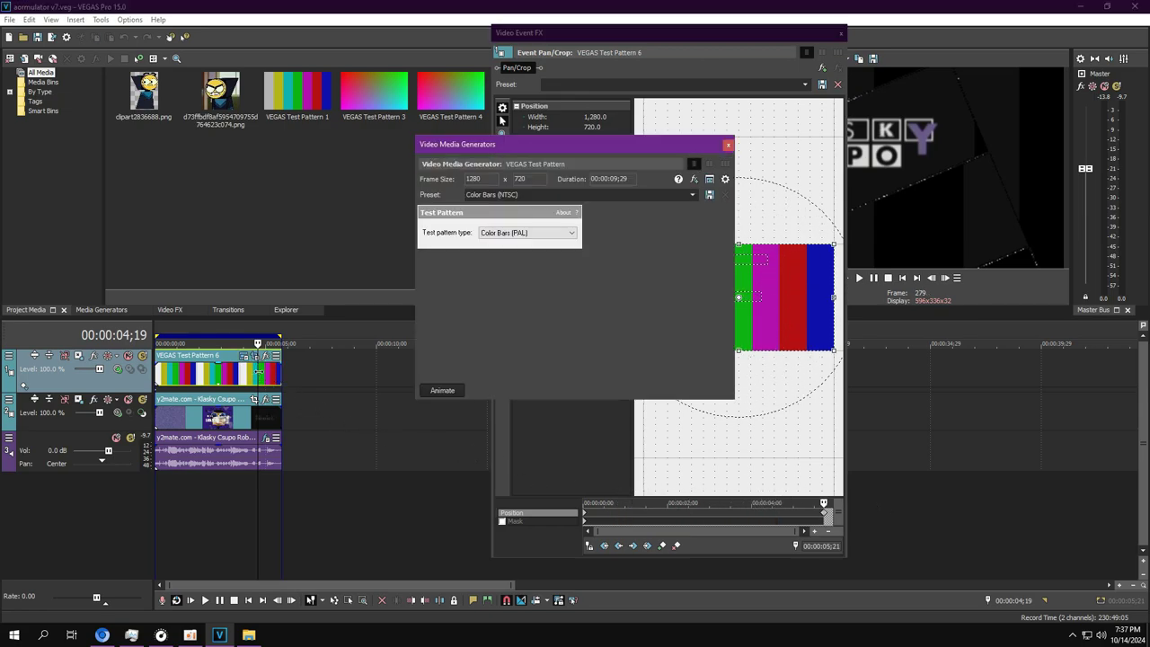
pyautogui.click(266, 439)
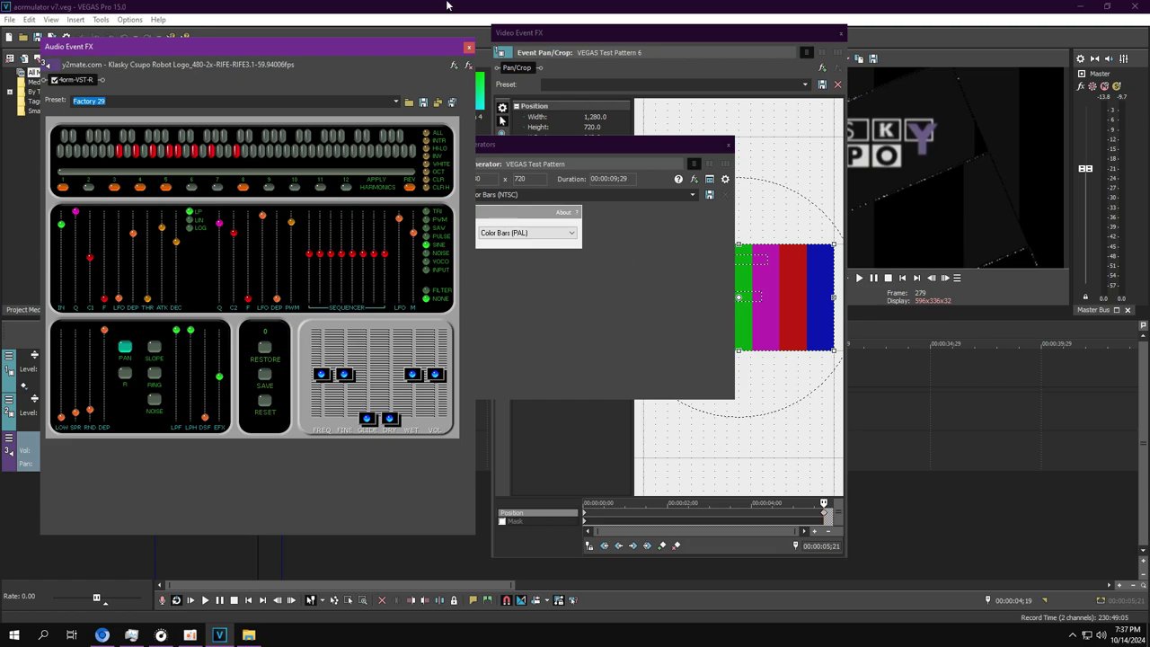
pyautogui.click(840, 34)
pyautogui.click(728, 145)
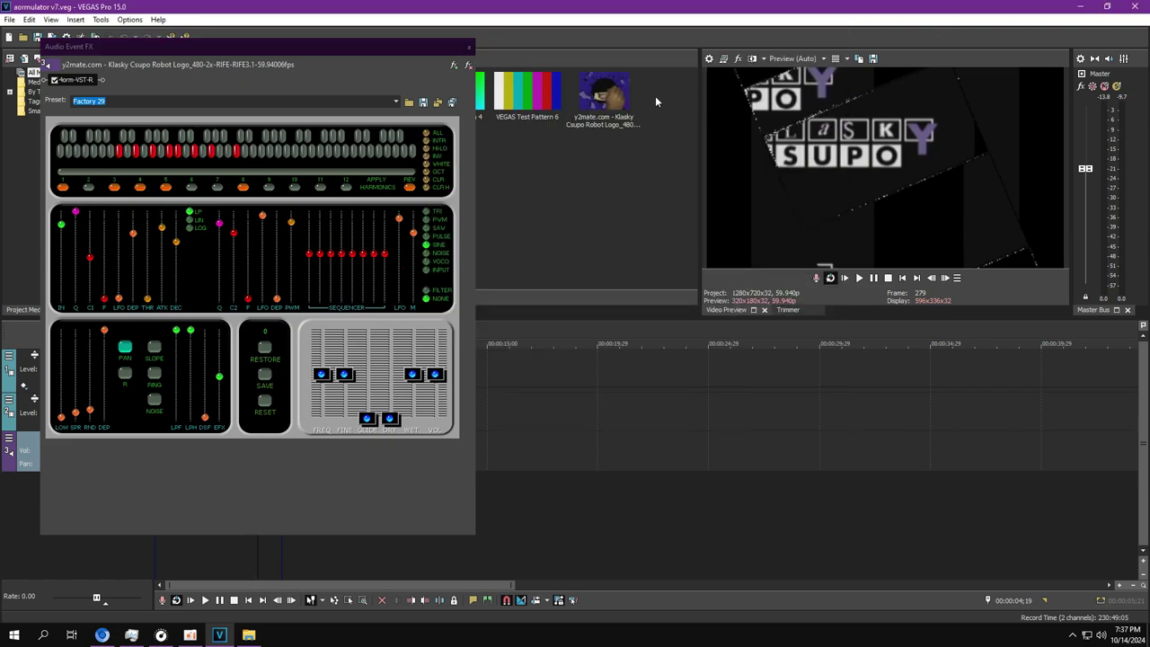
pyautogui.click(468, 46)
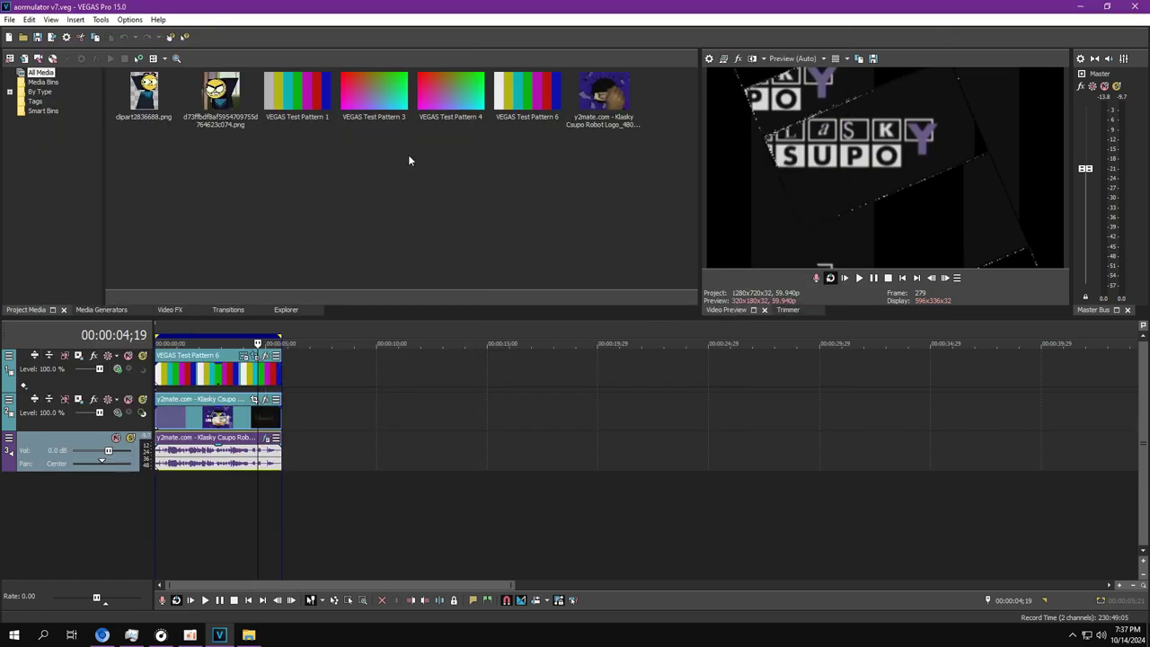
# Play aormulator v7 from the start while viewing its audio effect settings
pyautogui.click(157, 492)
pyautogui.click(860, 278)
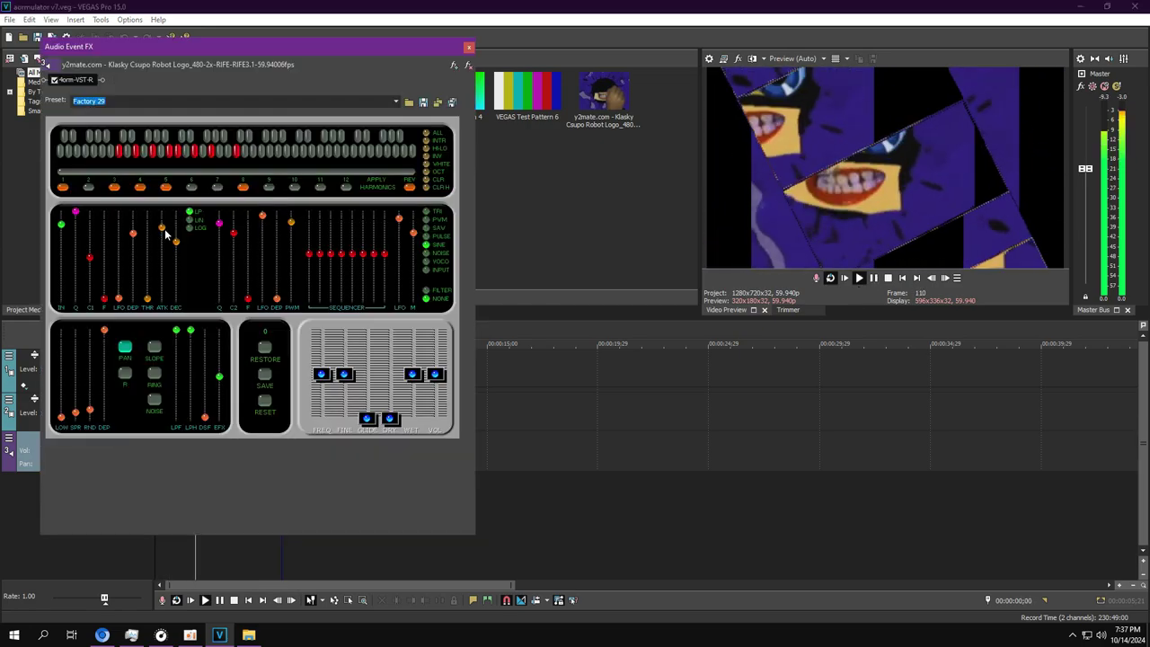
pyautogui.click(266, 438)
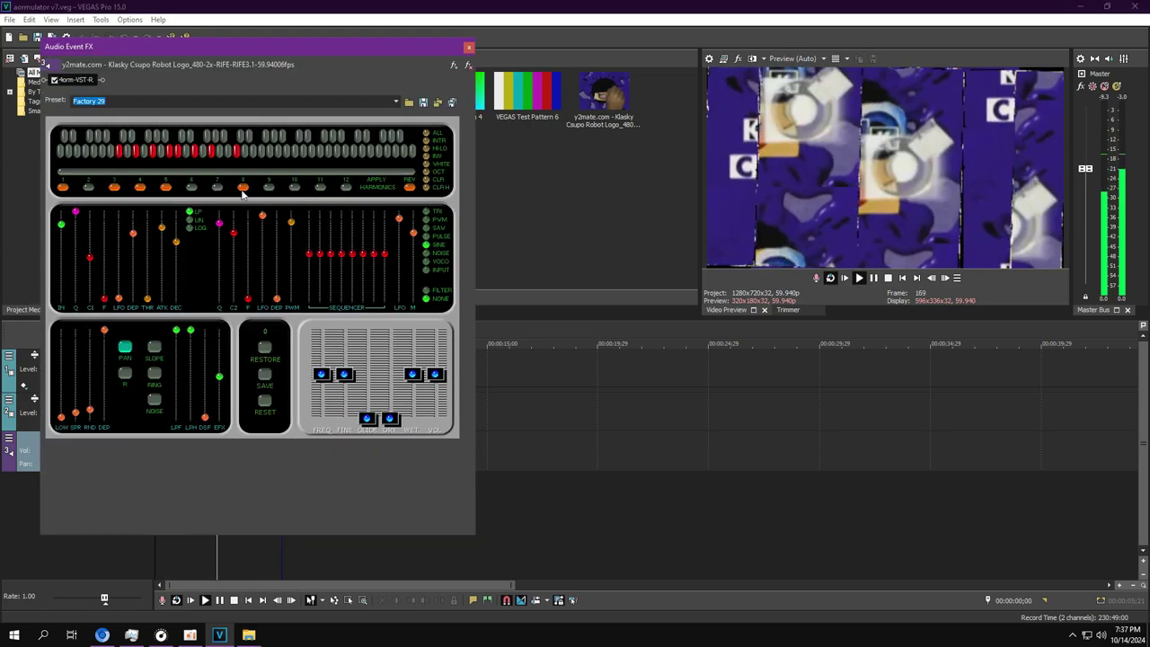
pyautogui.click(468, 46)
# Open the aormulator v8.veg project and view its top track's custom Displacement Map composite settings
pyautogui.click(22, 37)
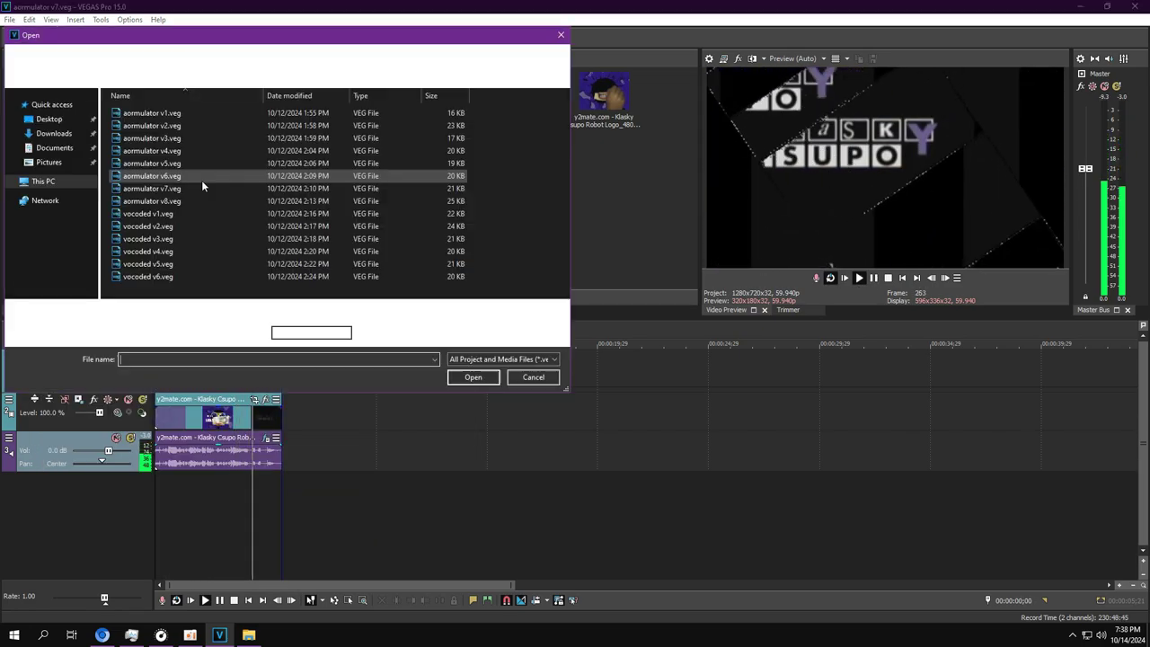
pyautogui.doubleClick(180, 197)
pyautogui.click(190, 485)
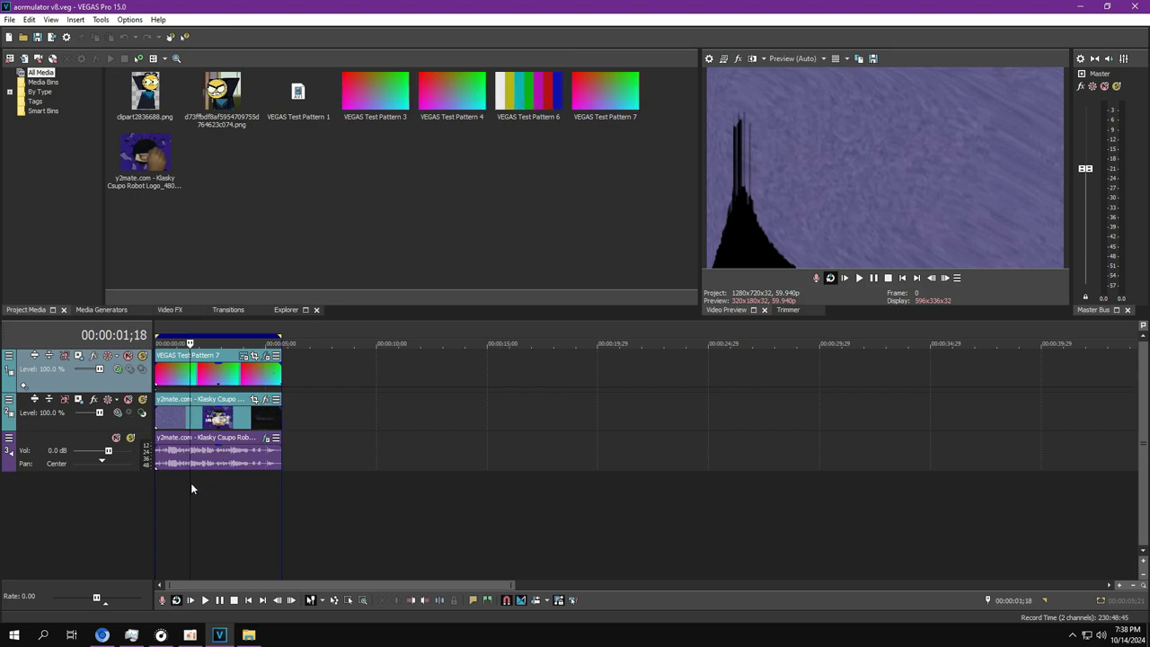
pyautogui.click(120, 369)
pyautogui.click(140, 400)
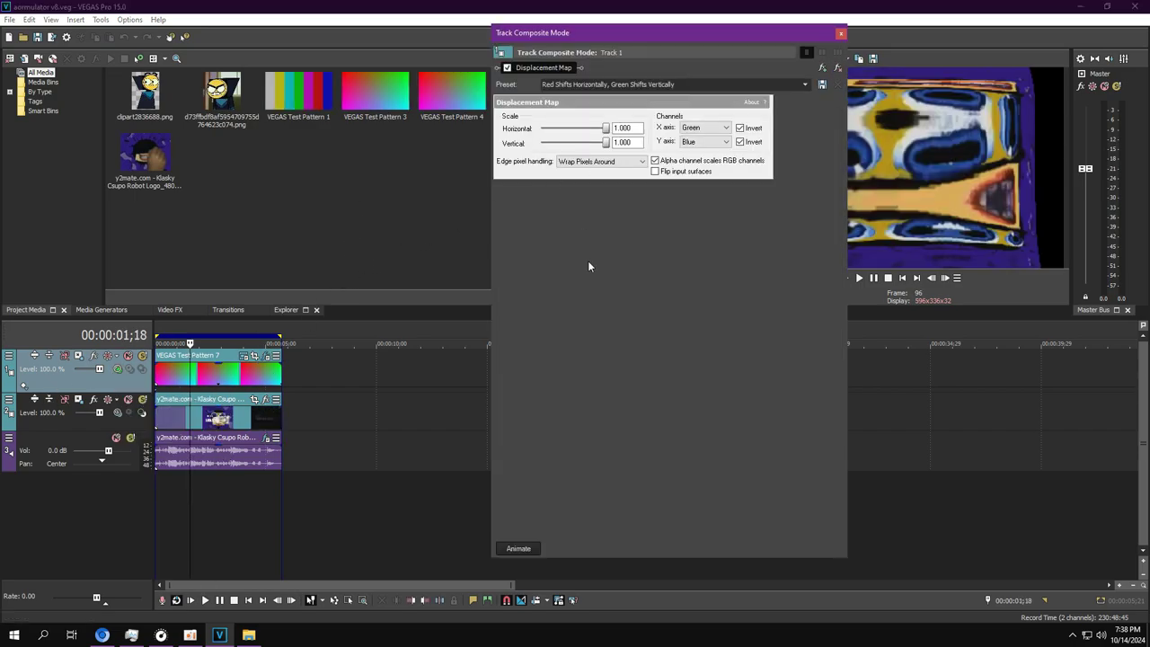
# View the Test Pattern 7 clip's Color Curves and its Color Corrector (Secondary) saturation at each keyframe
pyautogui.click(265, 358)
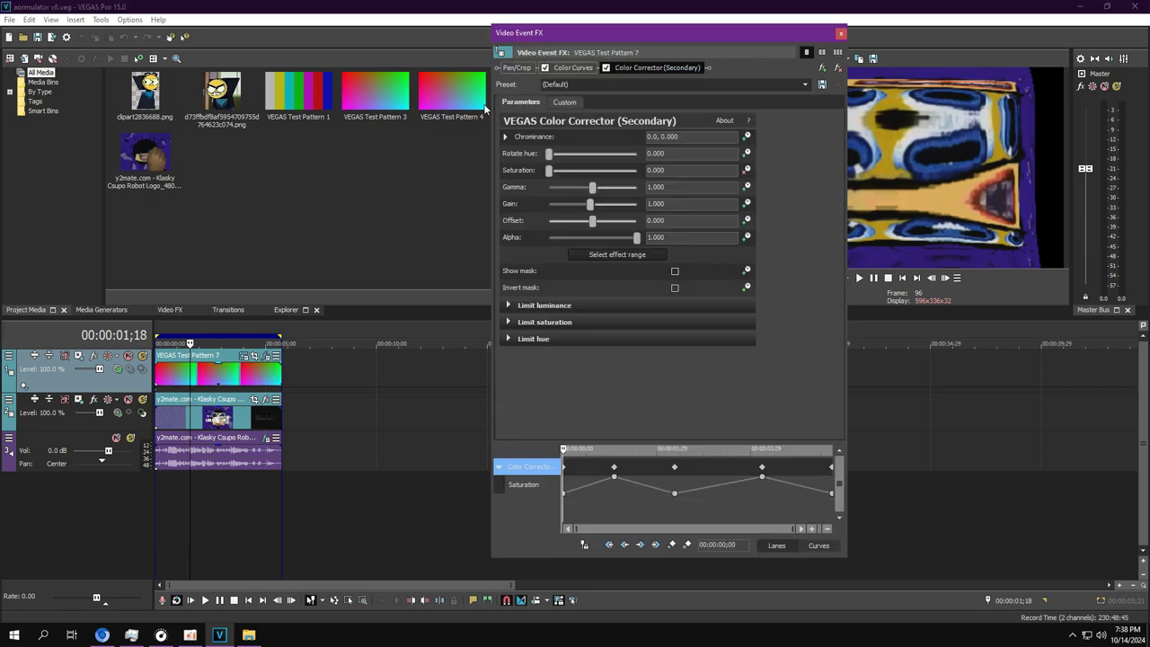
pyautogui.click(572, 67)
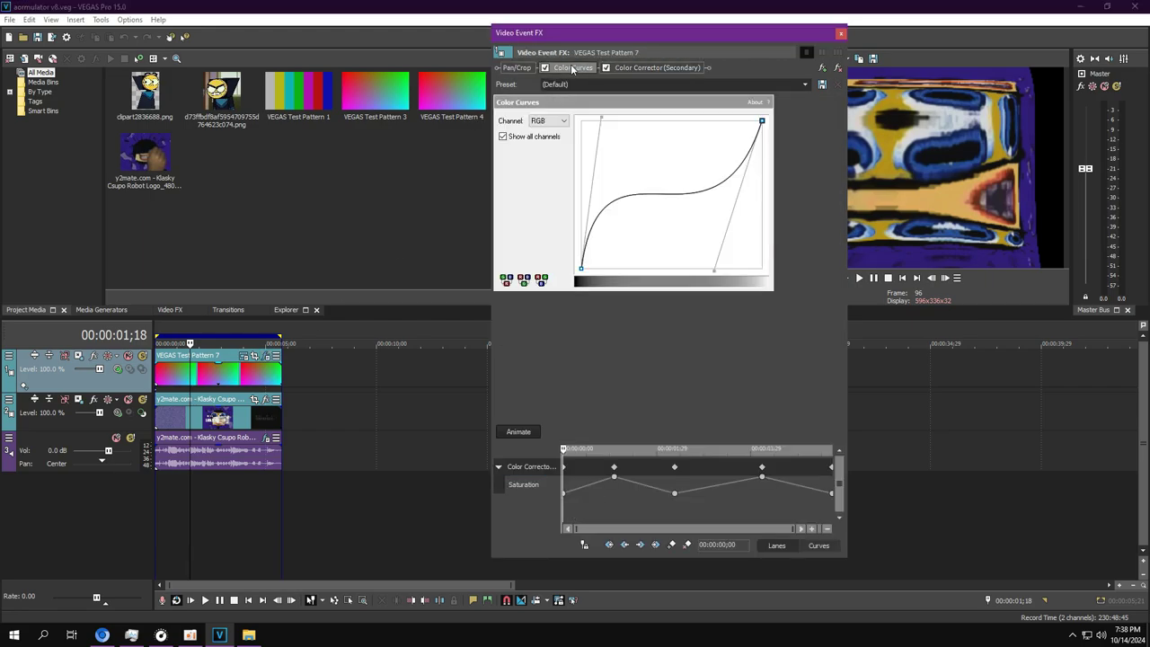
pyautogui.click(646, 65)
pyautogui.click(568, 512)
pyautogui.moveTo(568, 513); pyautogui.dragTo(675, 499)
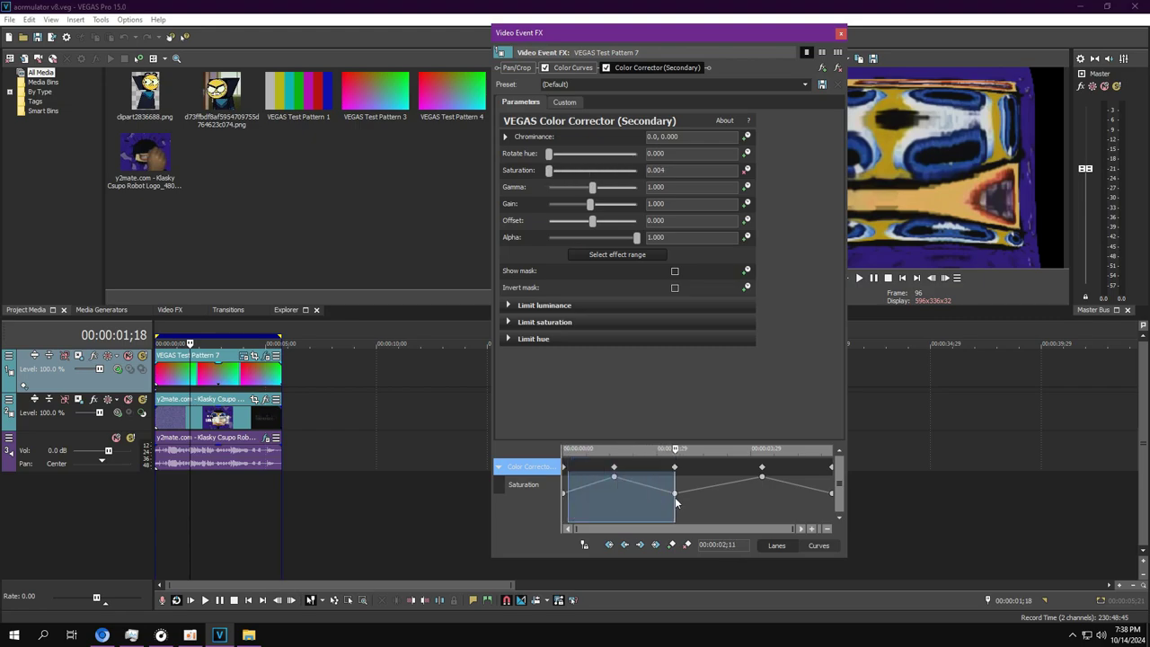
pyautogui.click(196, 508)
pyautogui.click(224, 505)
pyautogui.click(756, 506)
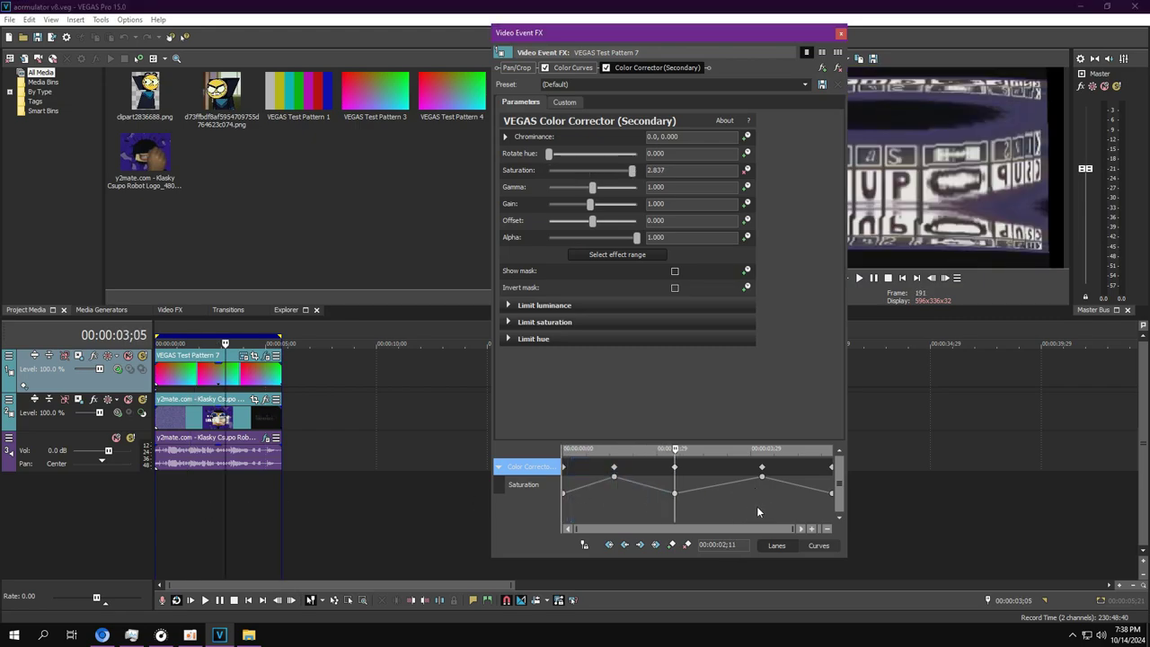
pyautogui.click(820, 518)
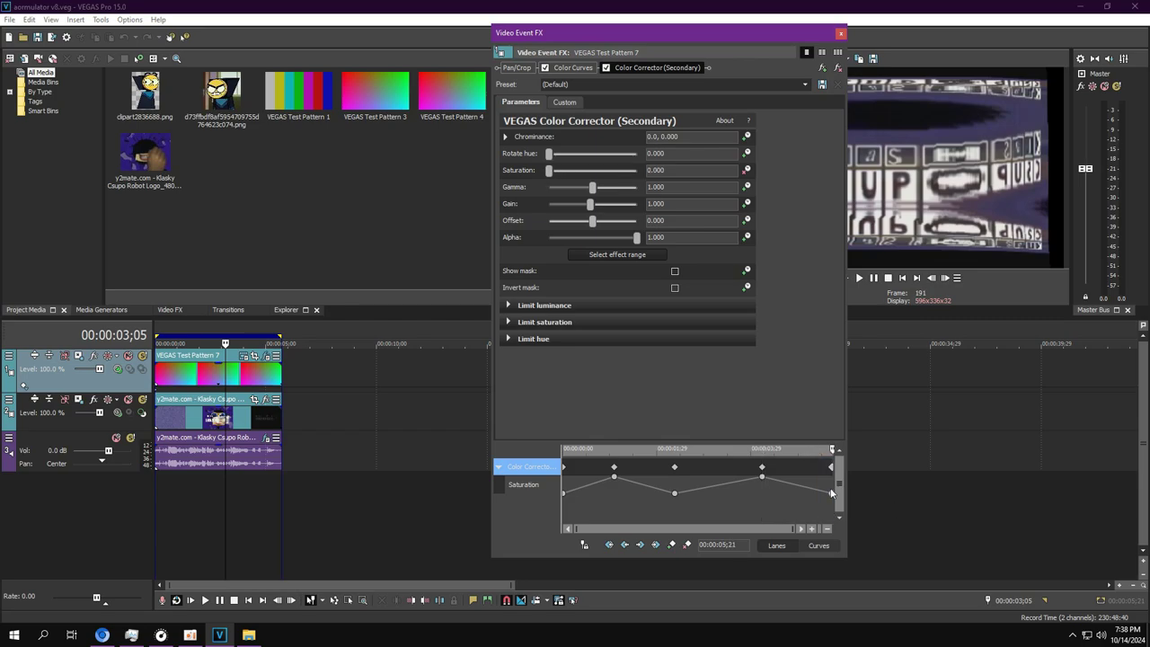
# View the aormulator v8 audio effect settings, close the effect windows and play the project from the start
pyautogui.click(266, 439)
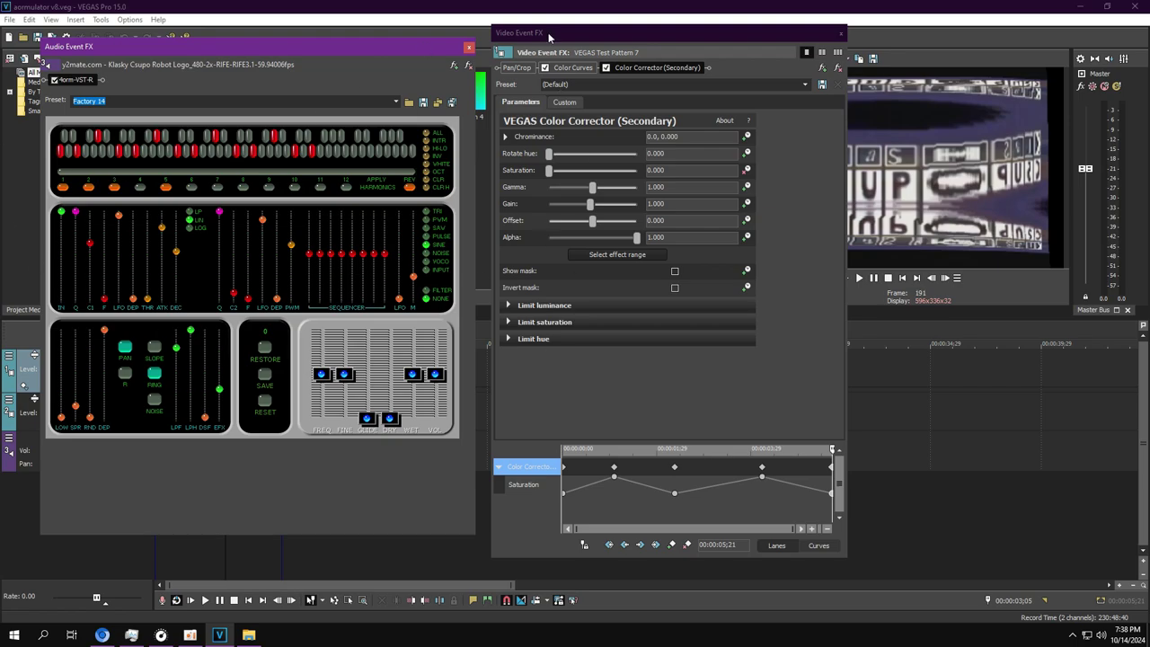
pyautogui.click(469, 45)
pyautogui.click(858, 277)
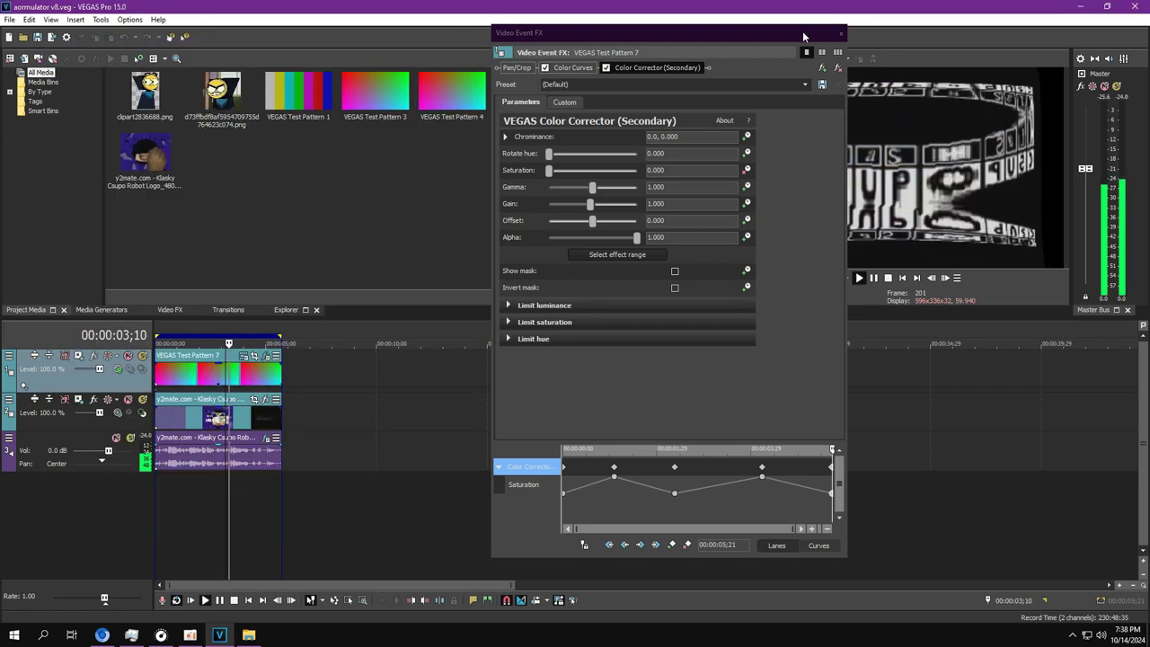
pyautogui.click(841, 33)
pyautogui.click(160, 500)
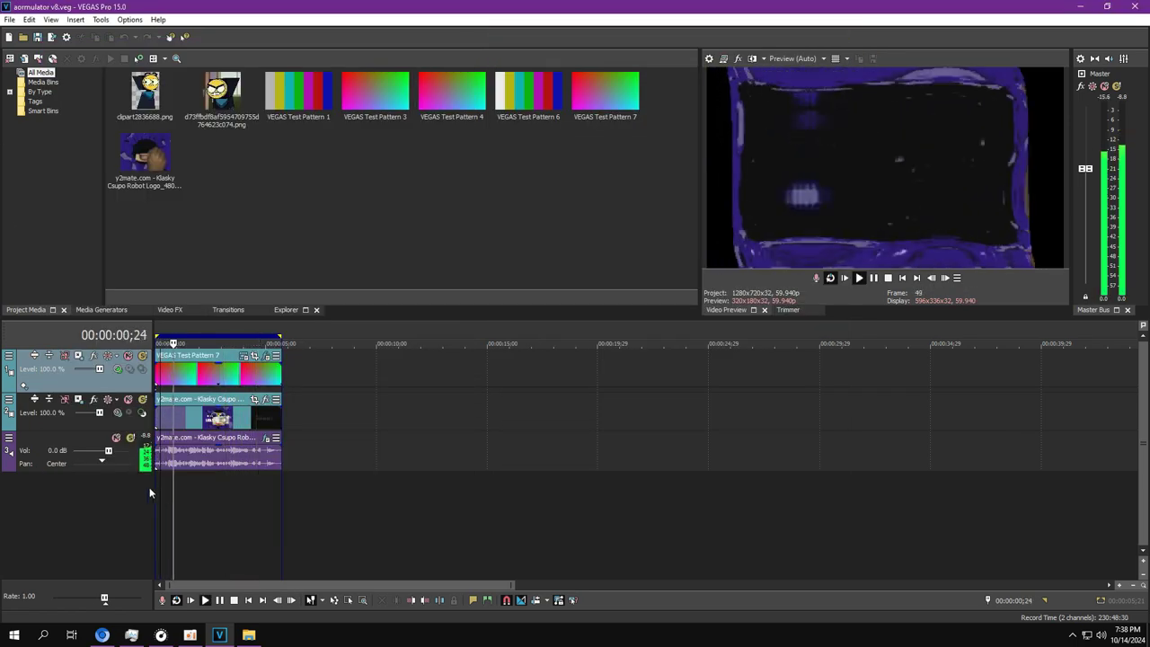
# Open the vocoded v1.veg project and preview a frame near the middle of its timeline
pyautogui.click(23, 37)
pyautogui.doubleClick(163, 216)
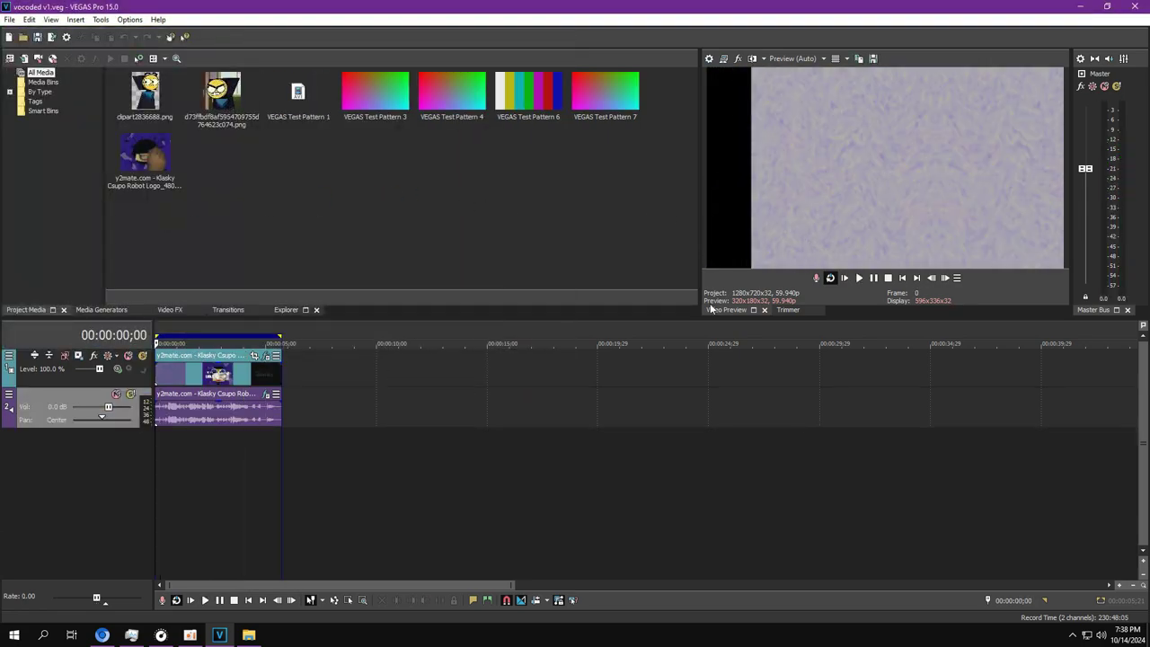
pyautogui.click(216, 401)
# View the vocoded v1 clip's Color Curves, Wave and Mirror settings and its 4ormulator audio effect editor
pyautogui.click(267, 358)
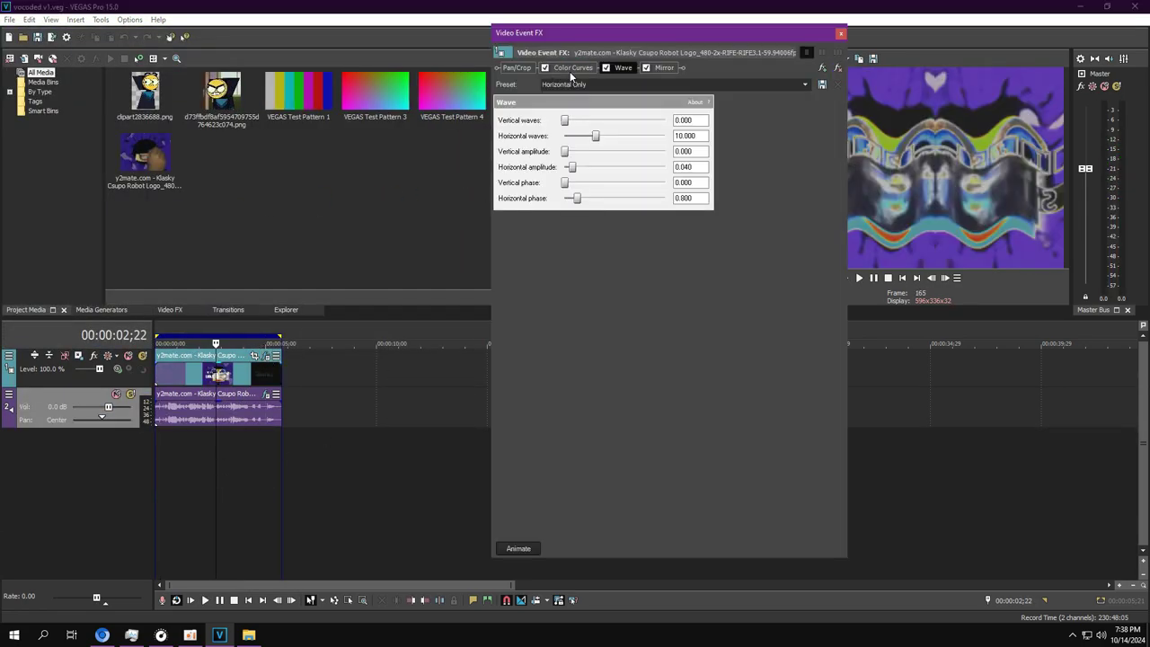
pyautogui.click(572, 69)
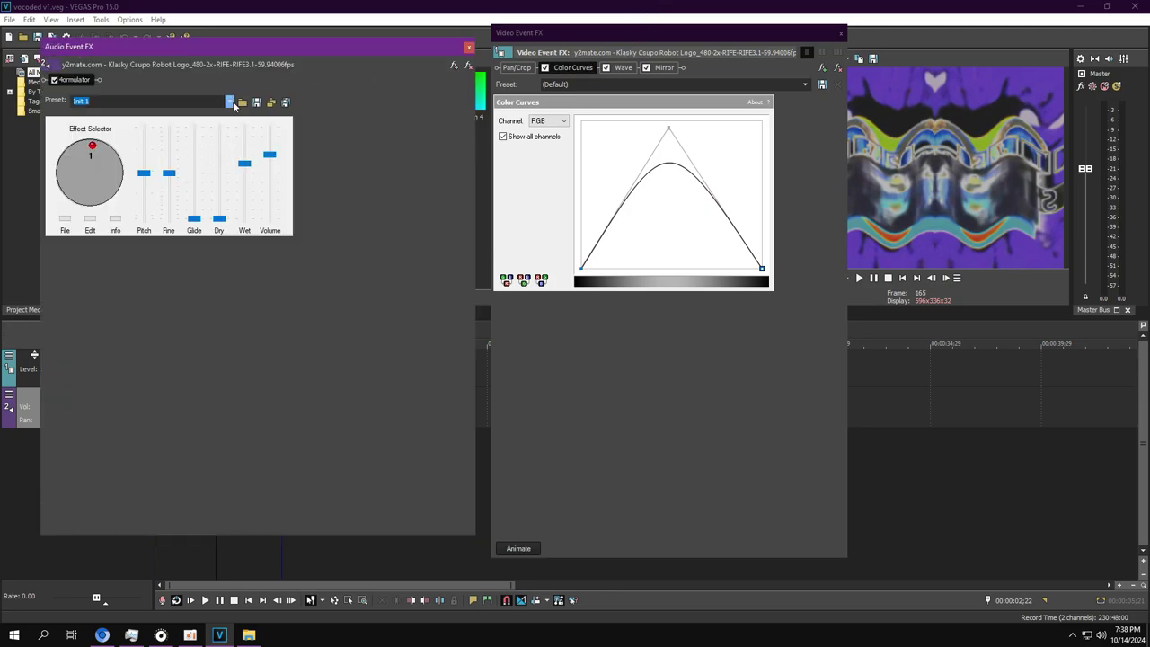
pyautogui.click(622, 68)
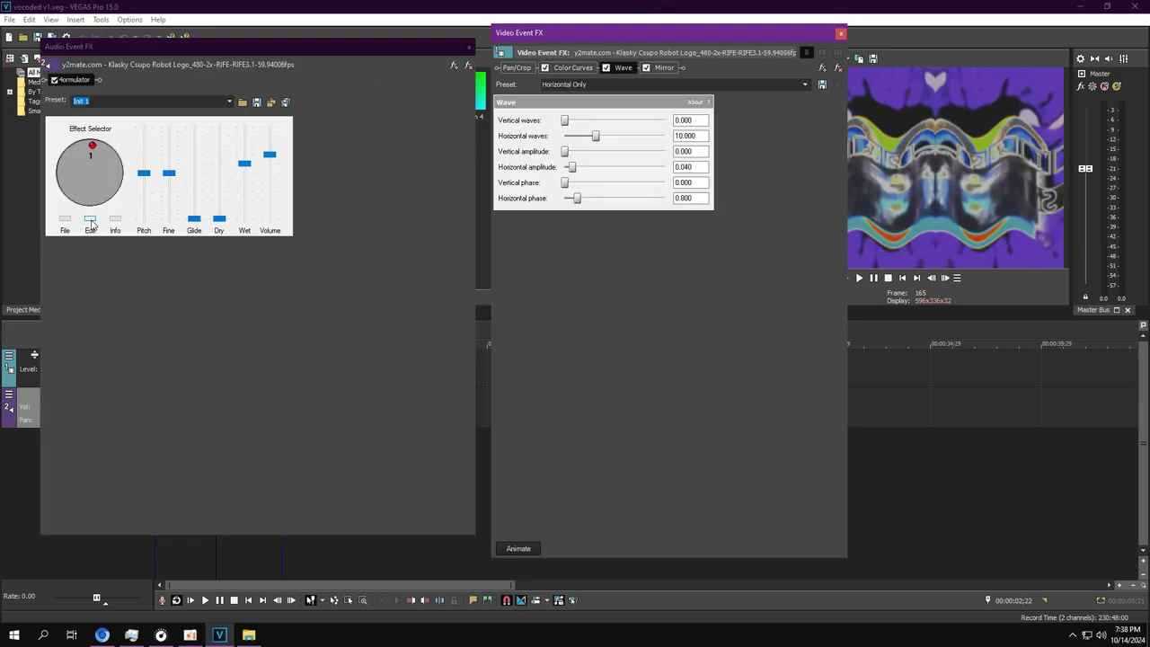
pyautogui.click(90, 220)
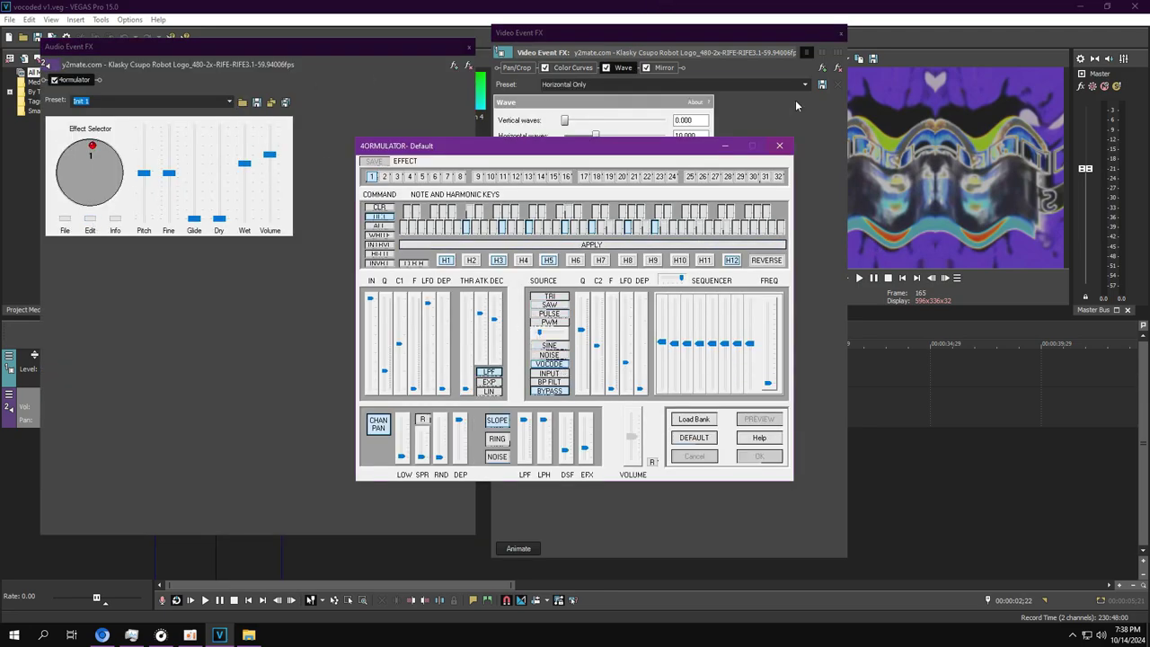
pyautogui.click(781, 149)
pyautogui.click(663, 69)
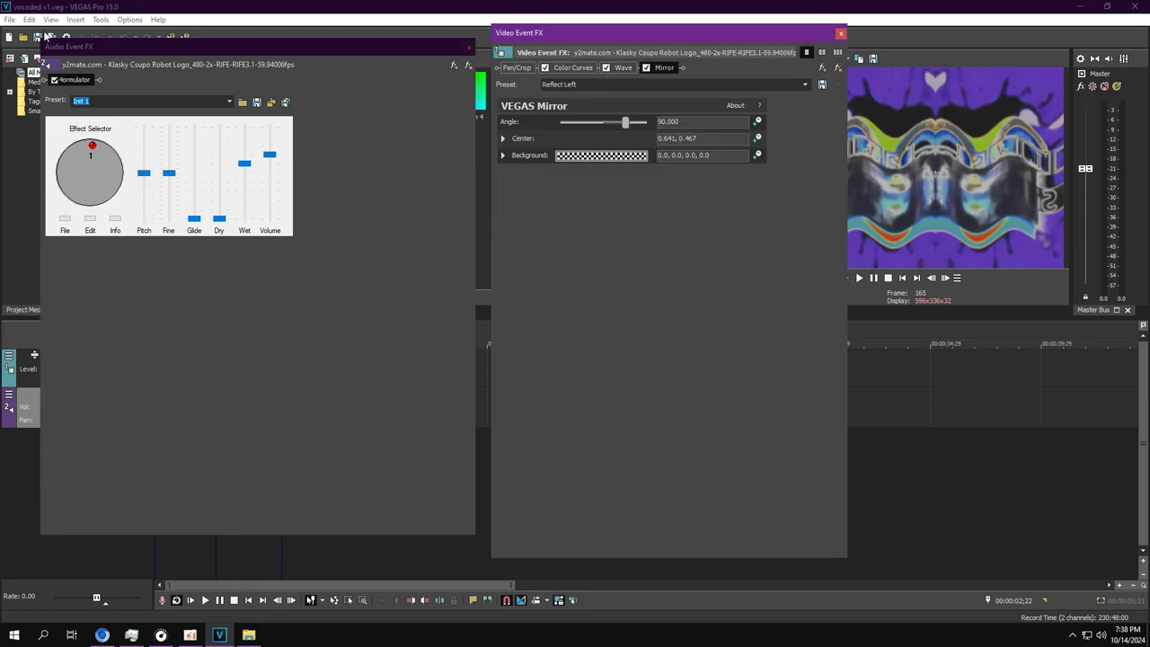
# Open the vocoded v2.veg project and close the empty audio plug-in window
pyautogui.click(23, 37)
pyautogui.click(24, 38)
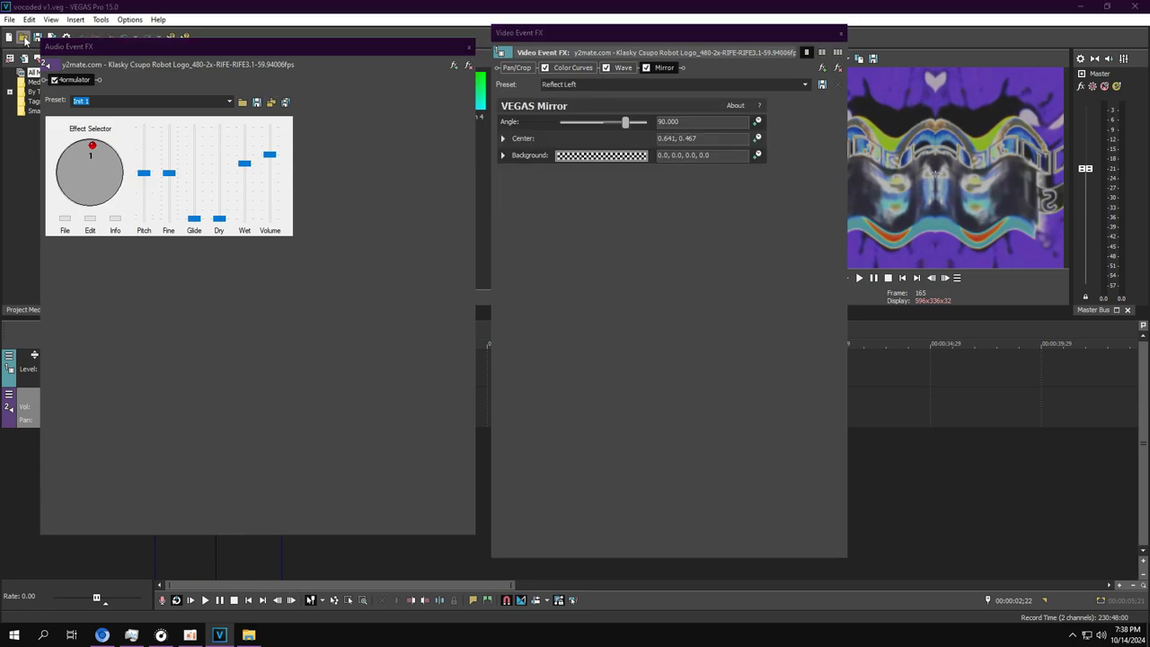
pyautogui.press('Escape')
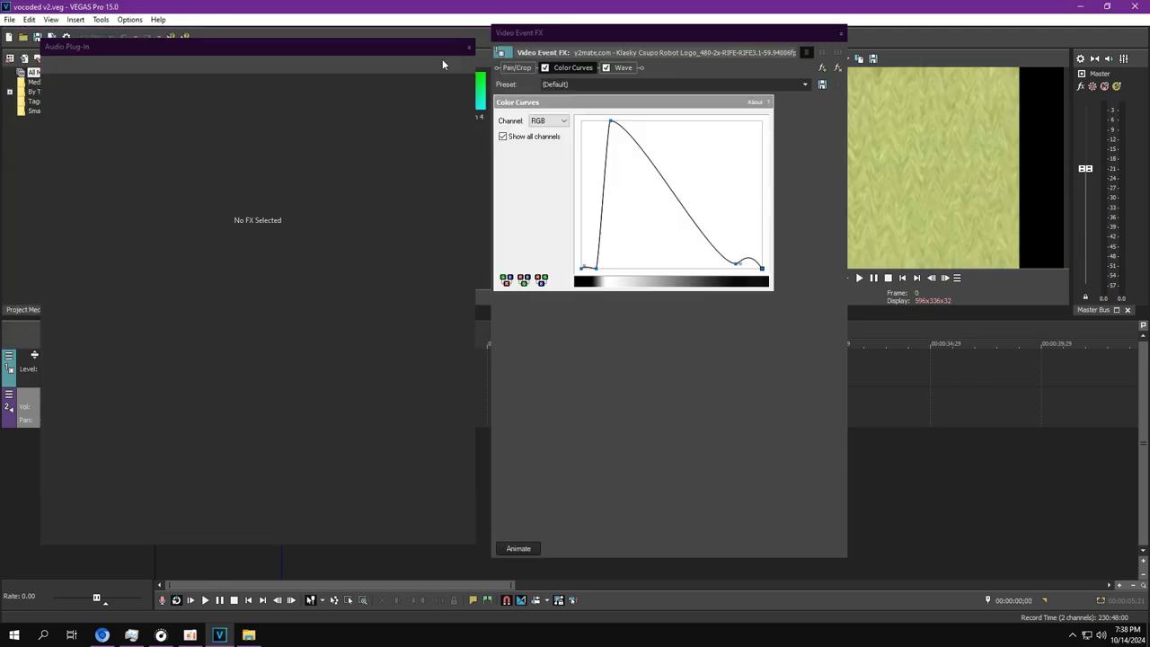
pyautogui.click(468, 47)
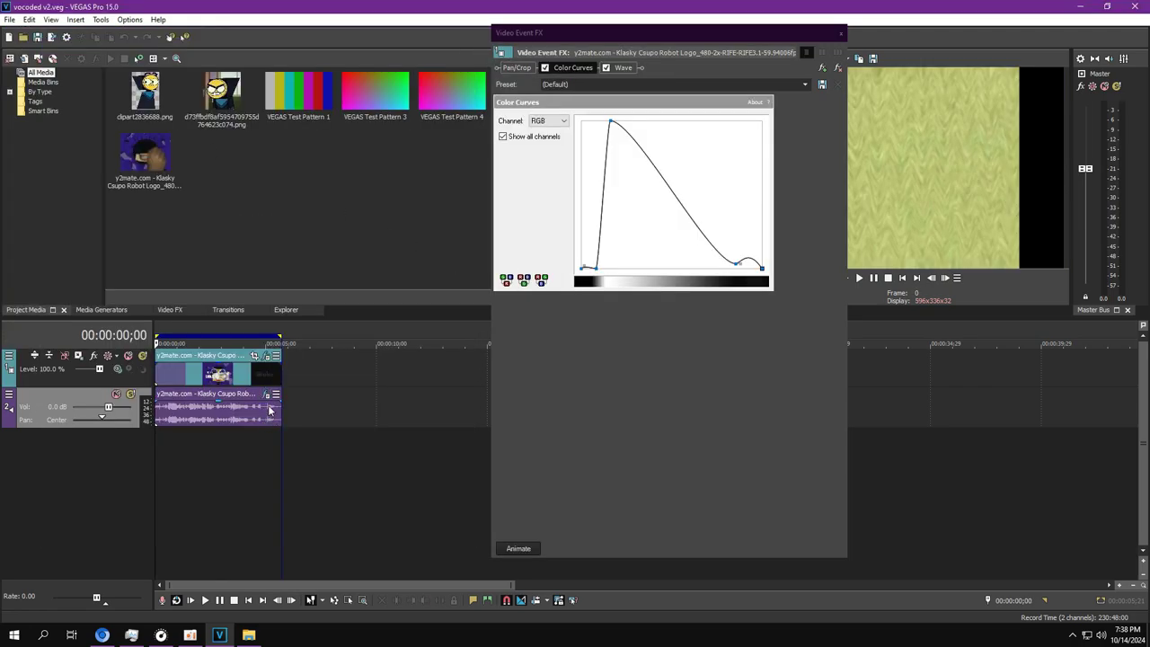
# View the vocoded v2 clip's 4ormulator and Wave settings and preview a frame in the first half of its timeline
pyautogui.click(267, 395)
pyautogui.click(619, 72)
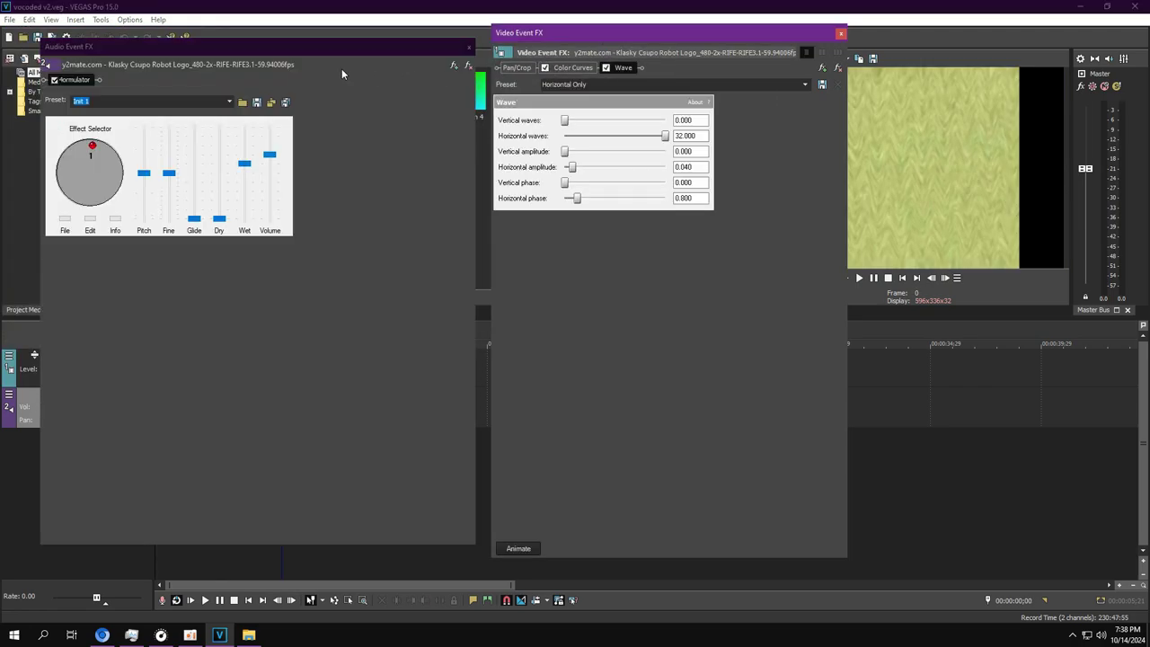
pyautogui.click(180, 552)
pyautogui.press('space')
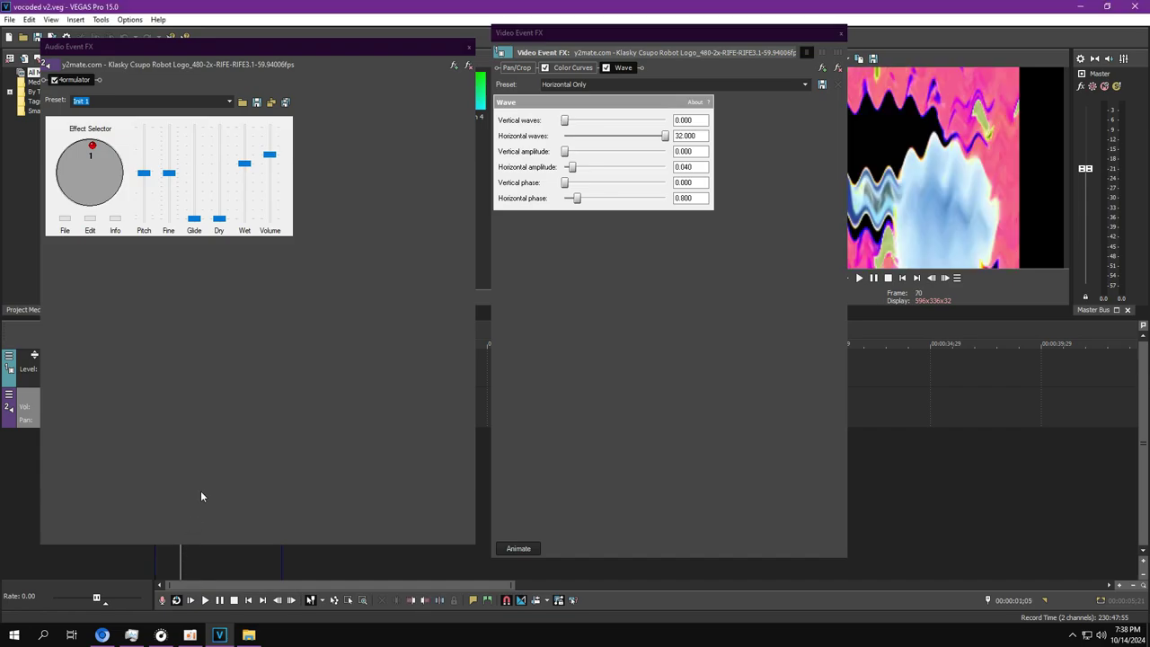
# View effect 2 of the vocoded v2 clip's 4ormulator with the Vocode source in the effect editor
pyautogui.click(87, 228)
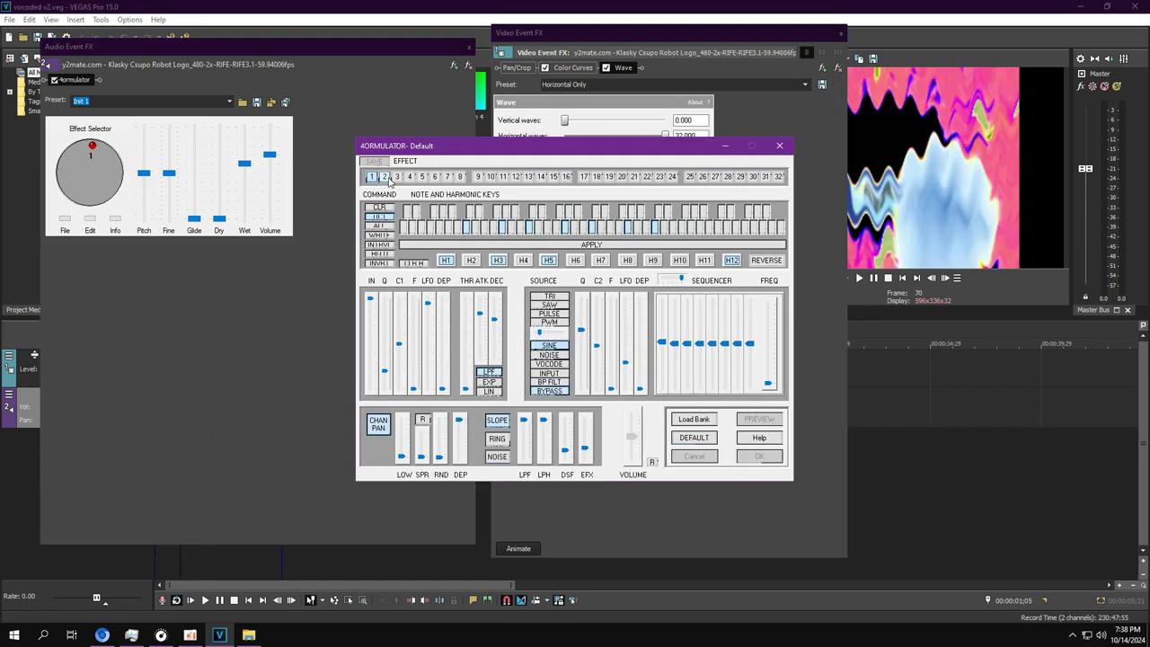
pyautogui.click(385, 178)
pyautogui.click(550, 365)
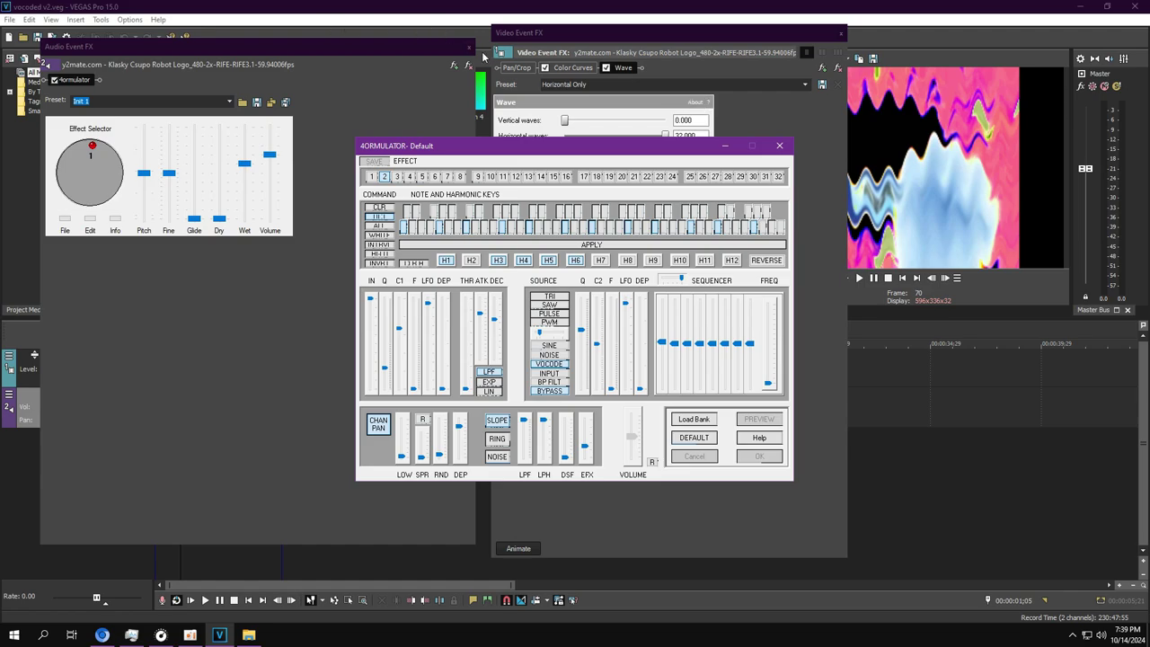
pyautogui.click(722, 81)
pyautogui.click(182, 148)
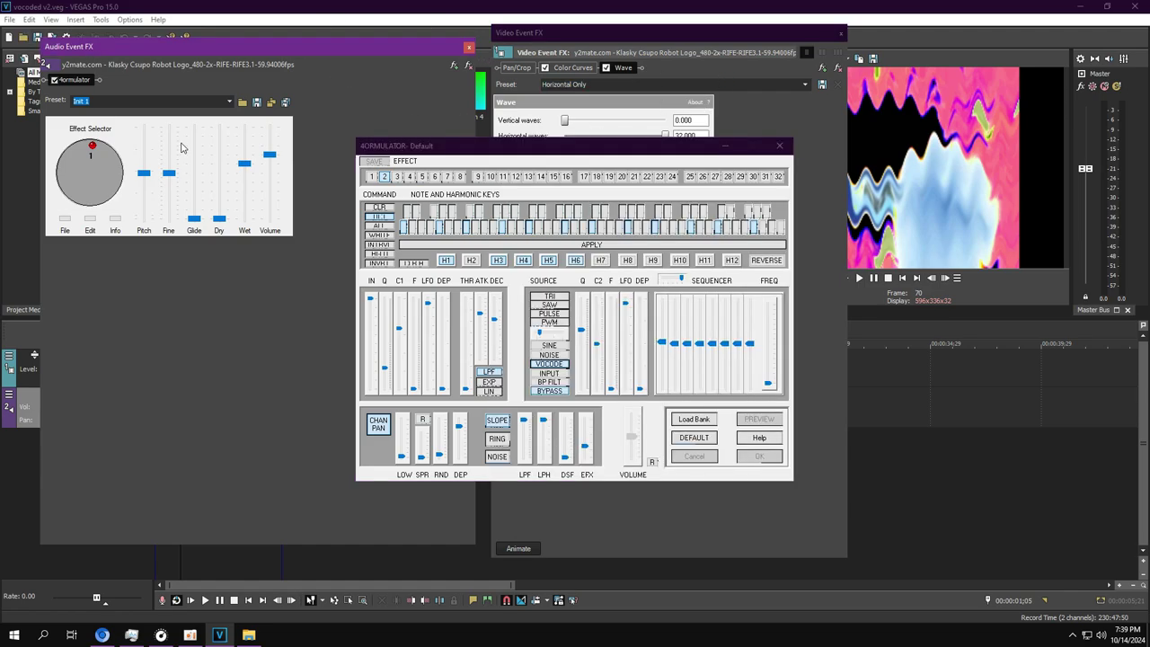
# Open the vocoded v3.veg project and close the empty audio plug-in window
pyautogui.click(23, 37)
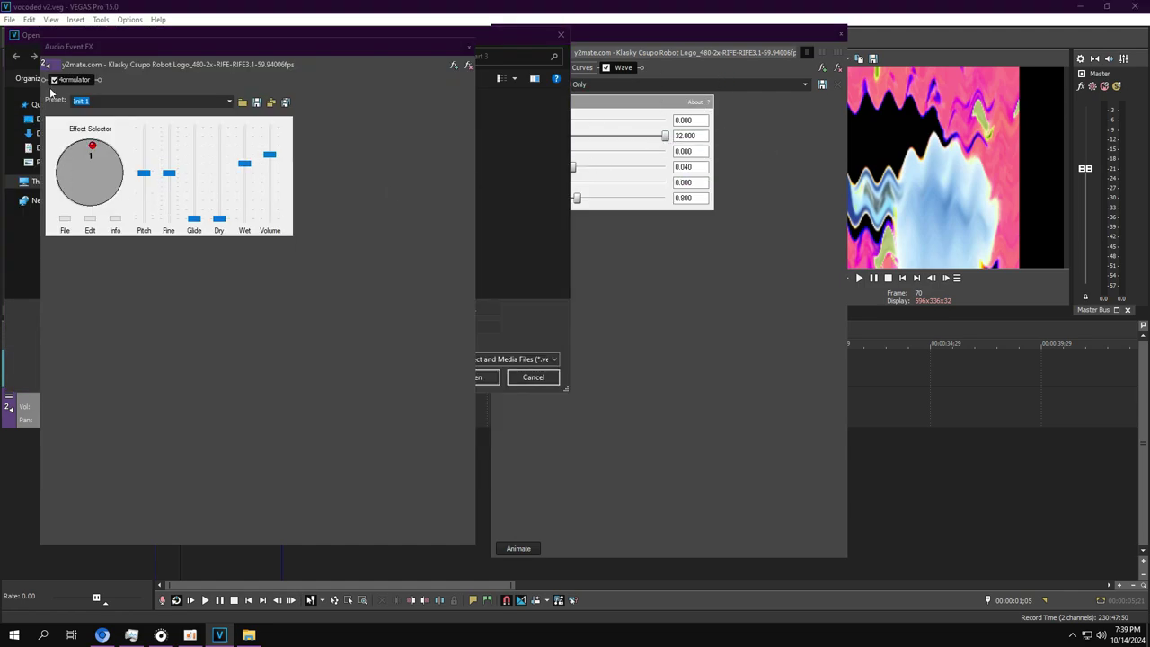
pyautogui.click(155, 35)
pyautogui.doubleClick(158, 239)
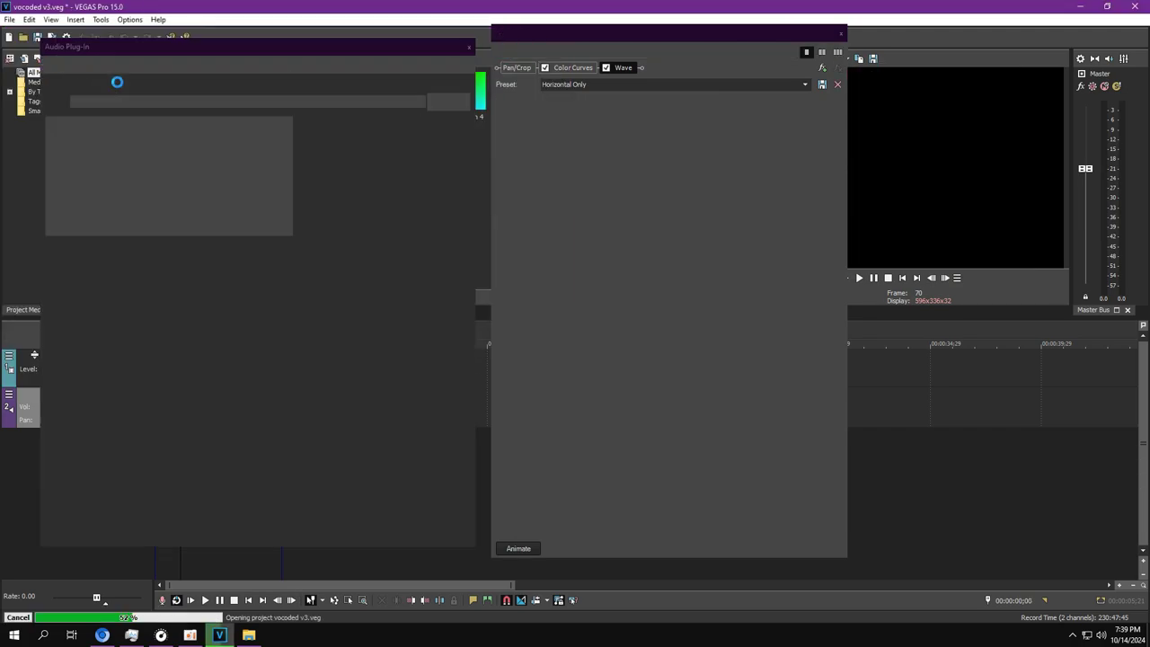
pyautogui.click(466, 49)
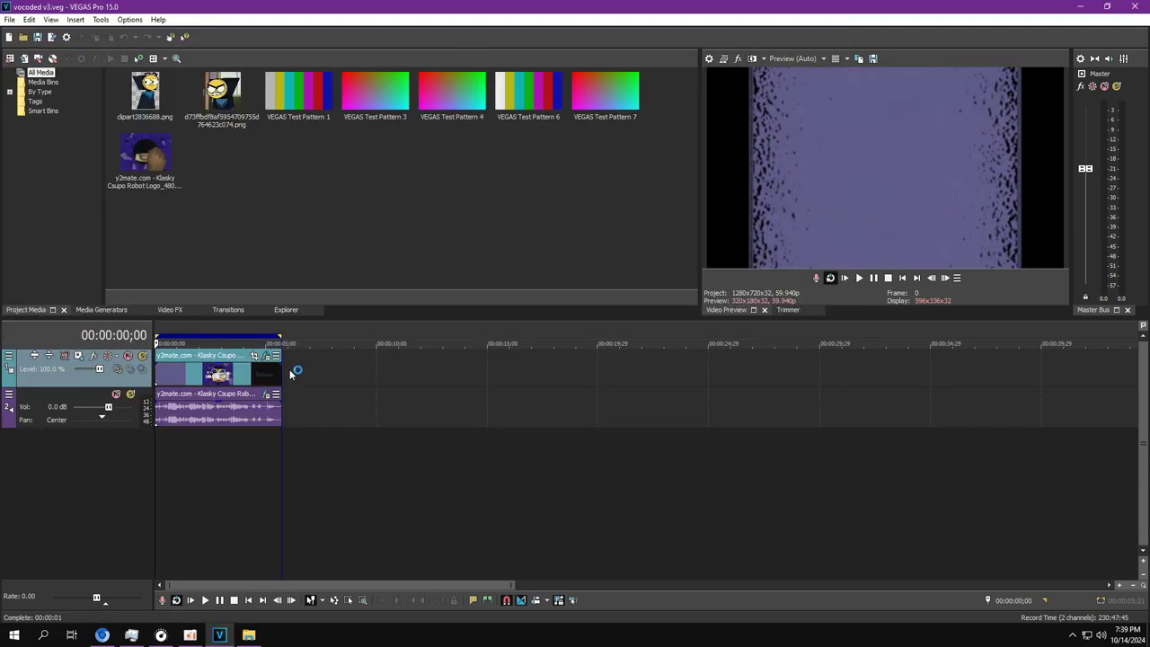
# View the vocoded v3 clip's S_WarpPuff settings at each keyframe and its 4ormulator effect editor
pyautogui.click(265, 357)
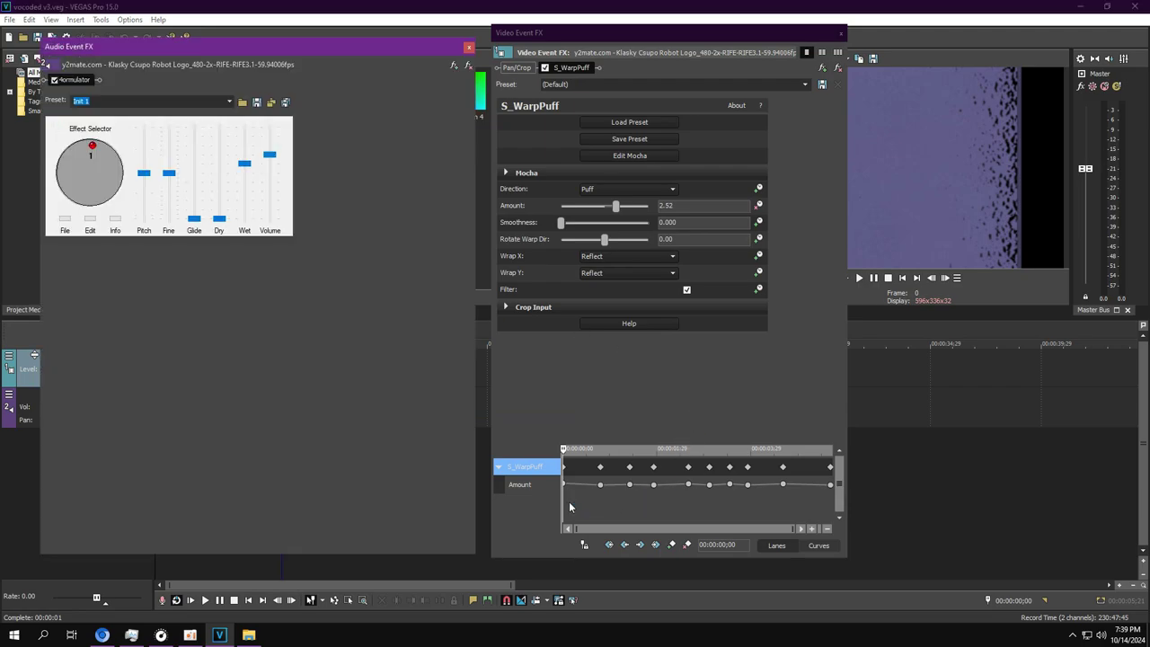
pyautogui.moveTo(563, 506); pyautogui.dragTo(607, 510)
pyautogui.click(609, 508)
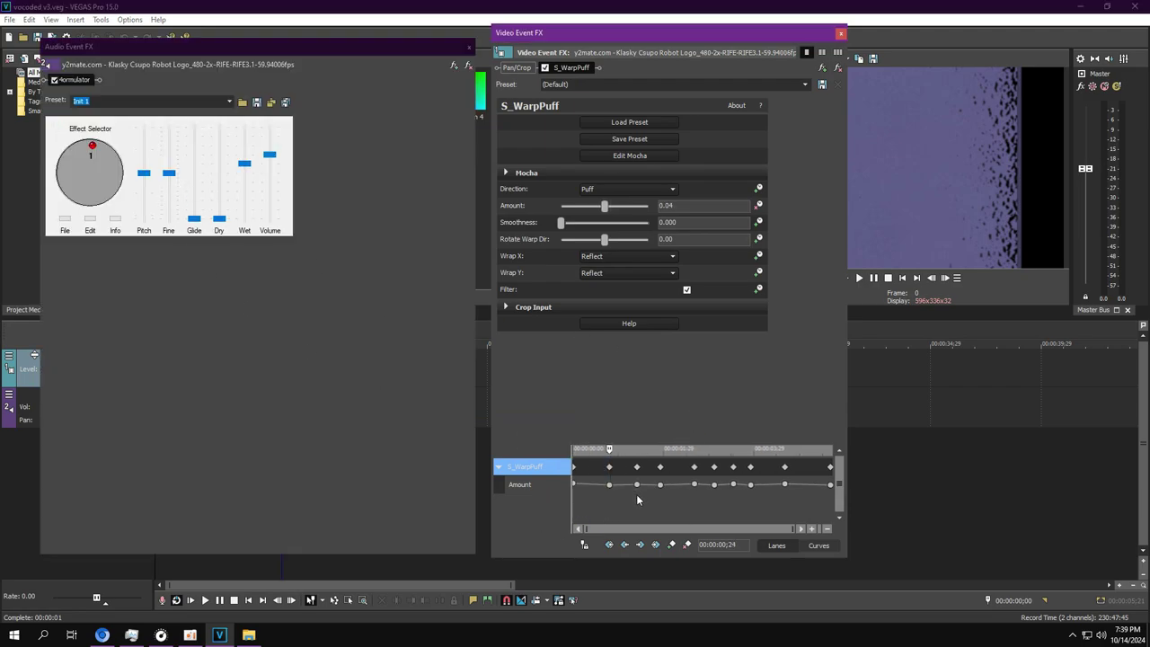
pyautogui.click(637, 467)
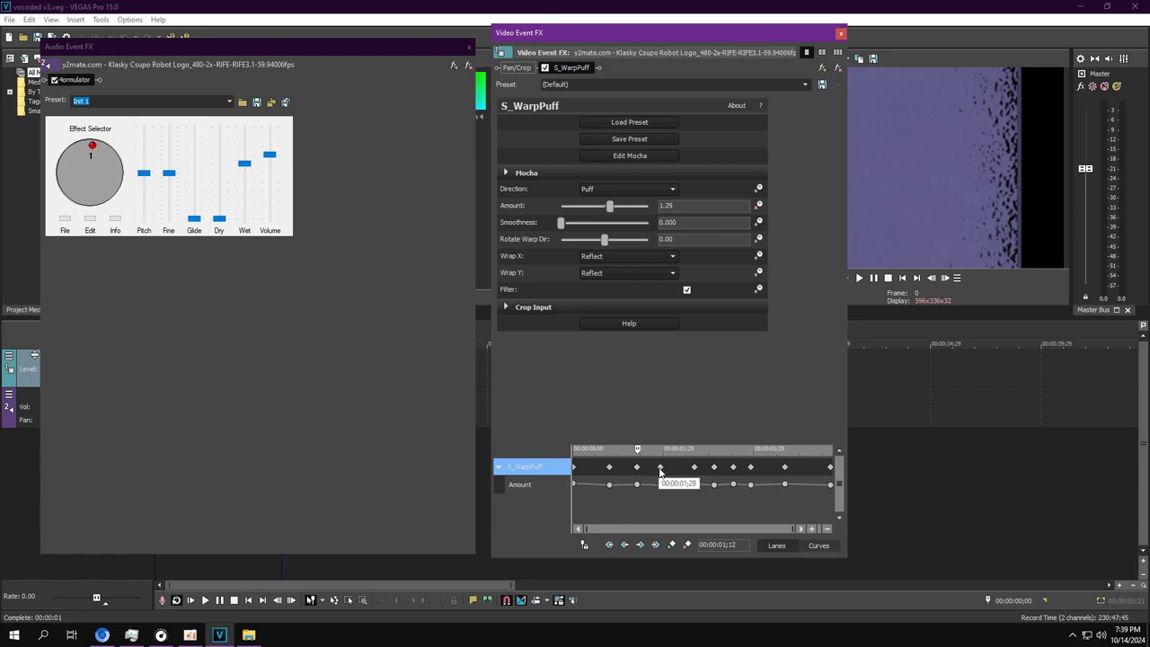
pyautogui.click(661, 467)
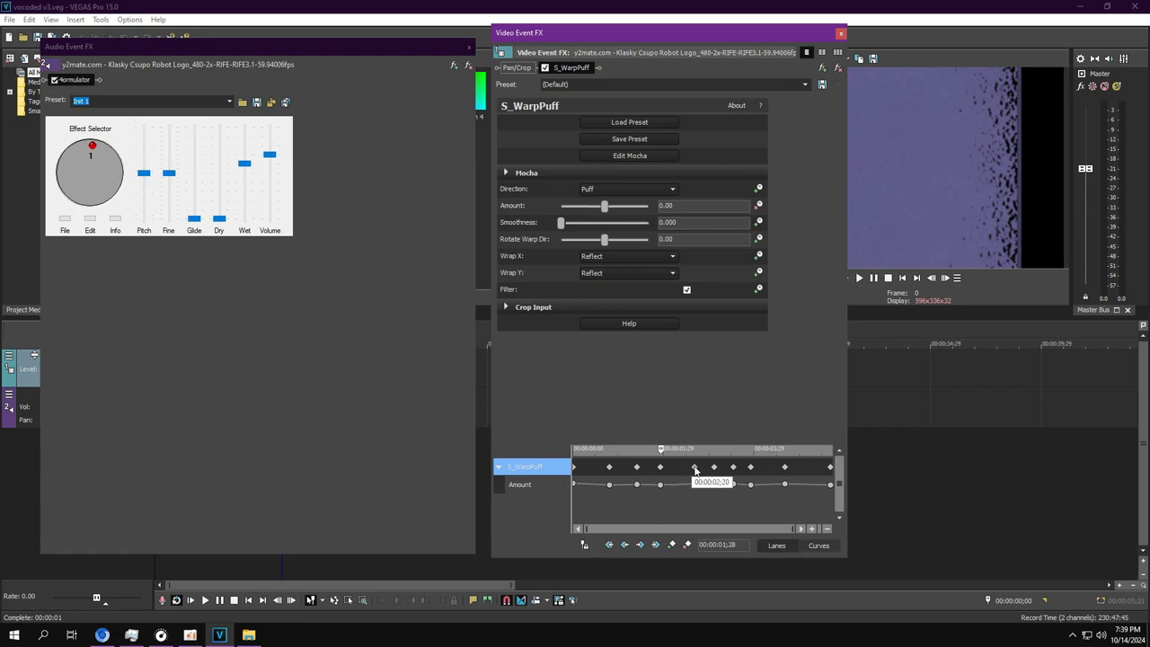
pyautogui.click(694, 467)
pyautogui.click(715, 467)
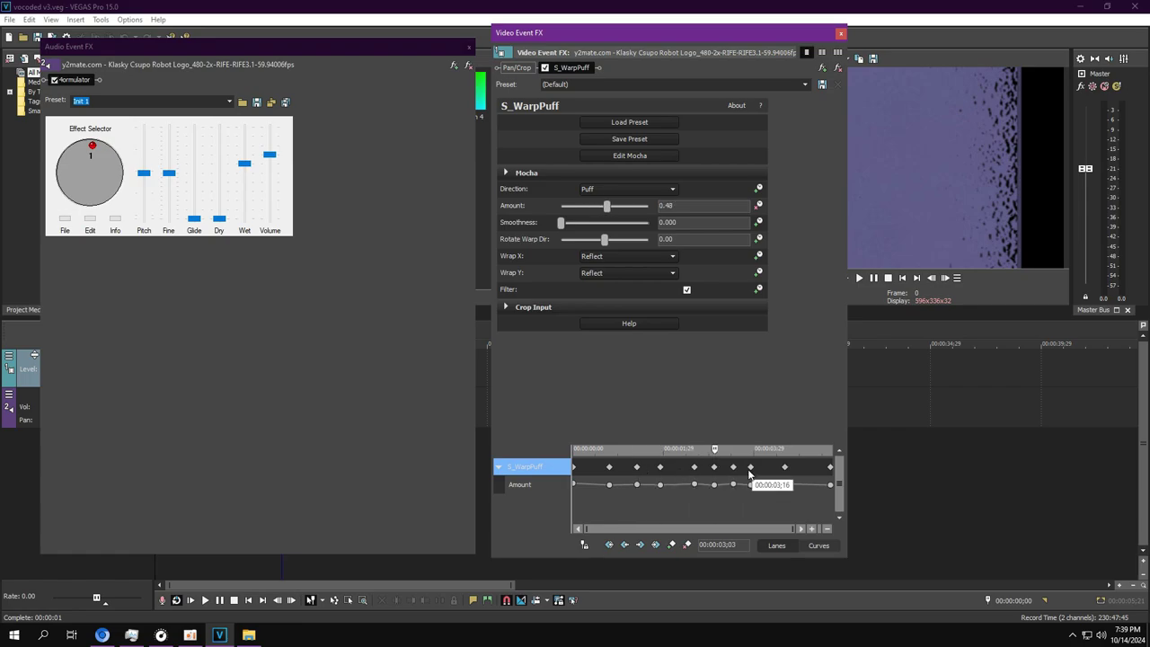
pyautogui.click(745, 469)
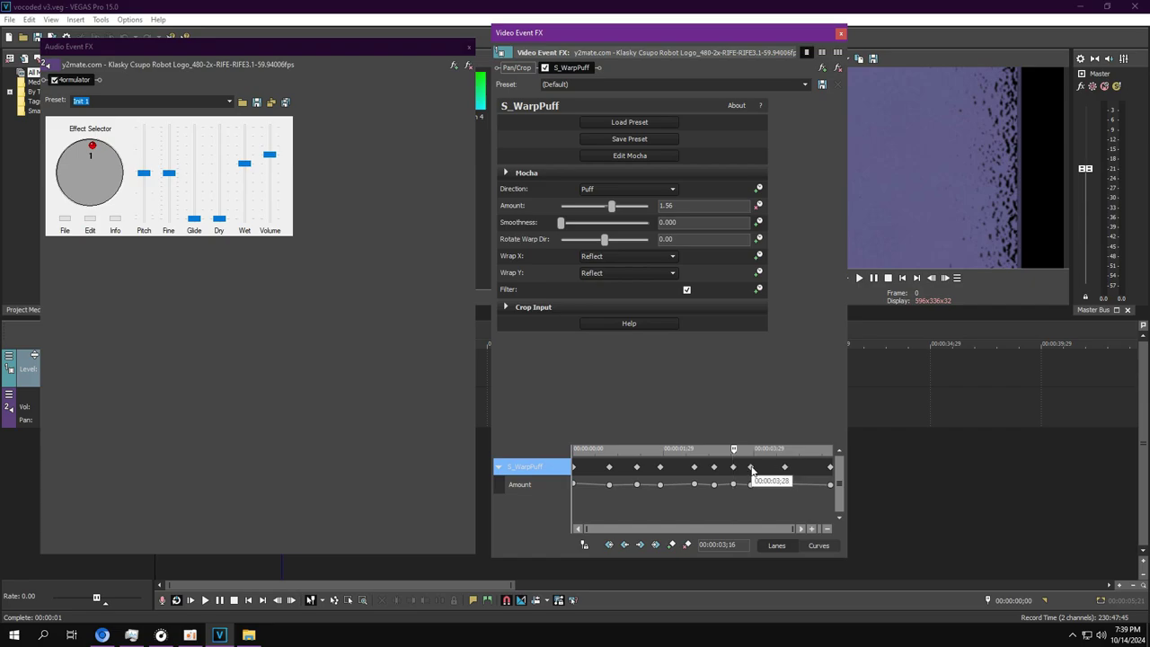
pyautogui.click(751, 467)
pyautogui.click(786, 467)
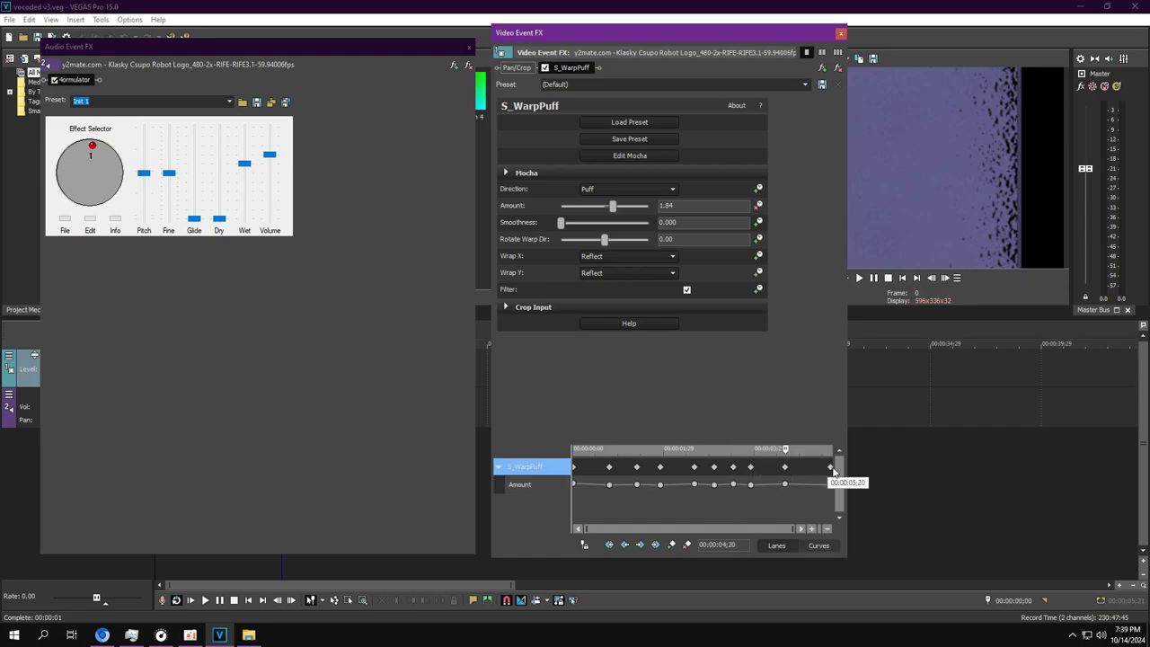
pyautogui.click(830, 467)
pyautogui.click(90, 218)
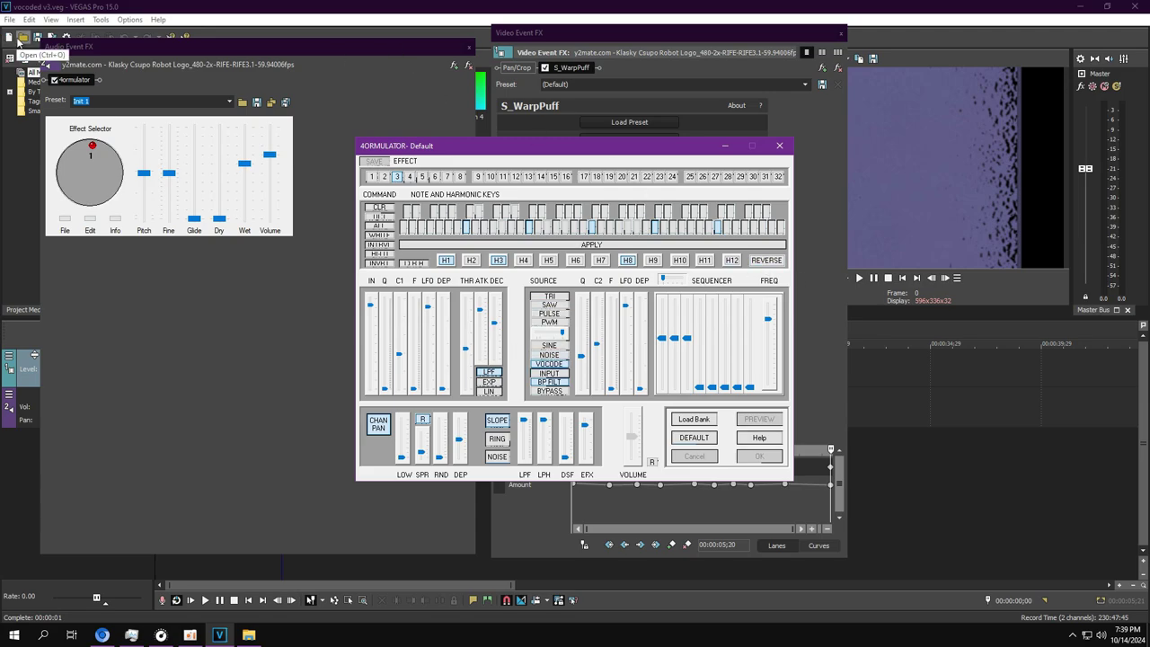
pyautogui.click(780, 146)
# Open the vocoded v4.veg project from the part 3 folder
pyautogui.click(23, 37)
pyautogui.hotkey('ctrl', 'o')
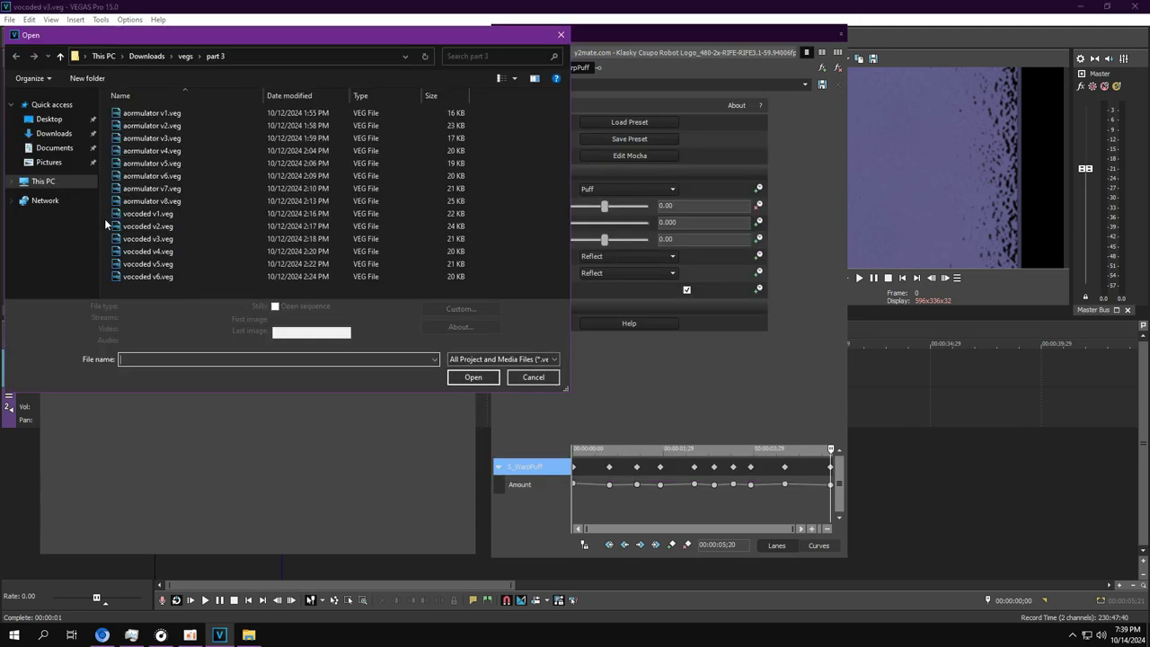
pyautogui.doubleClick(171, 247)
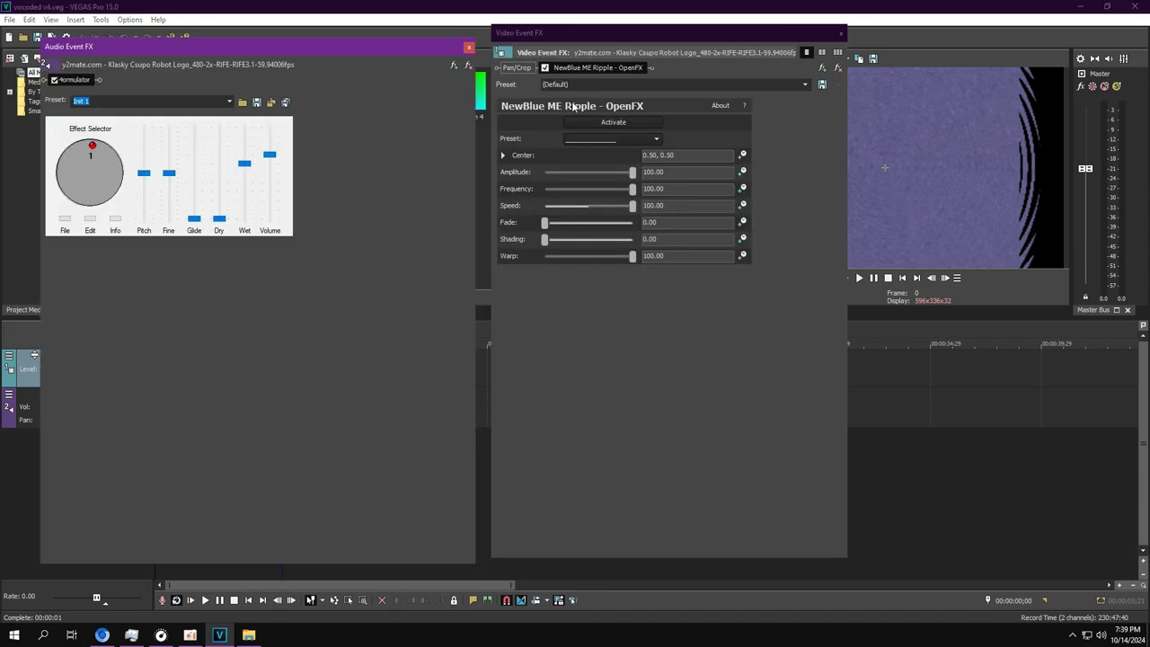
# View effect 4 of the vocoded v4 clip's 4ormulator with the Vocode source and close the effect editor
pyautogui.click(92, 220)
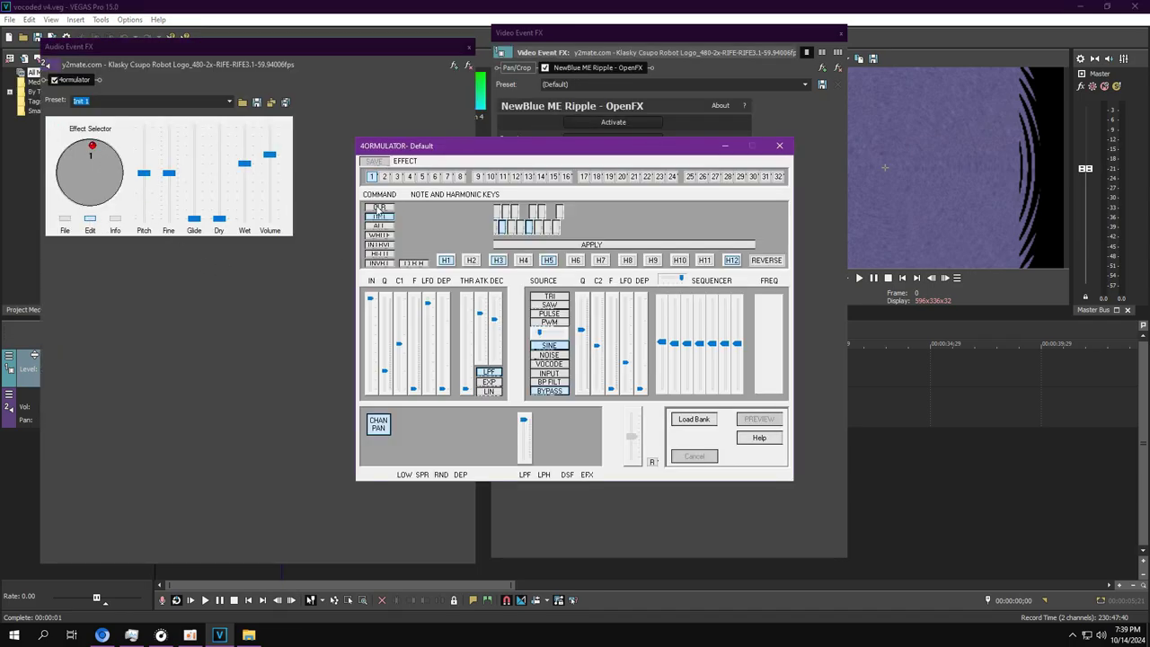
pyautogui.click(409, 177)
pyautogui.click(539, 363)
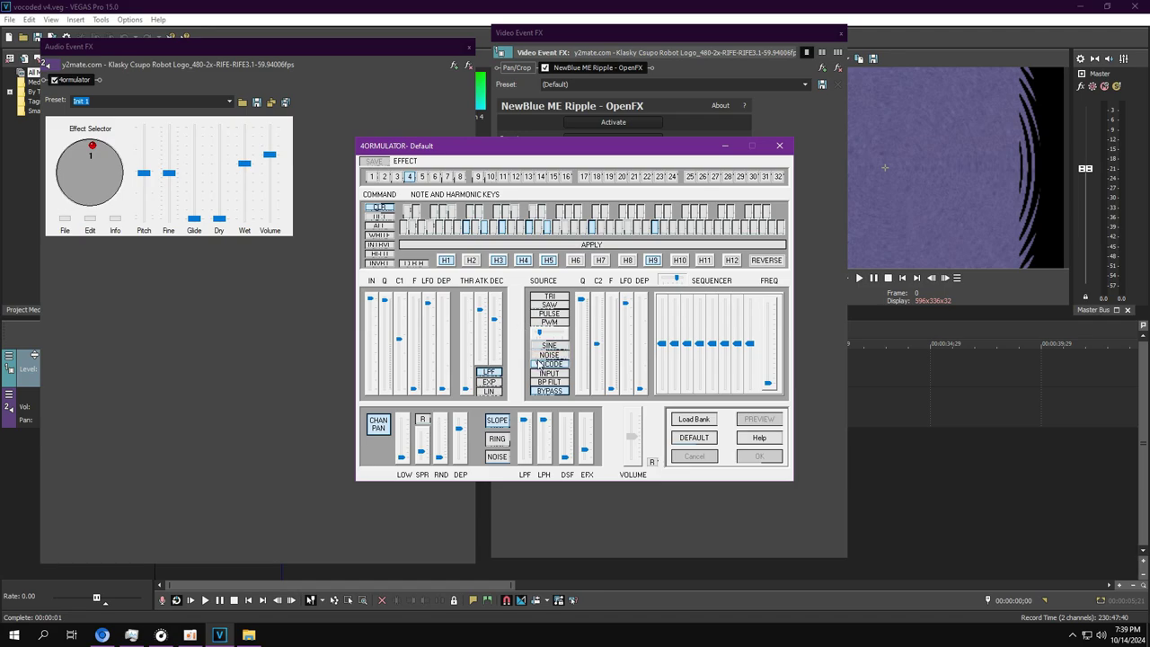
pyautogui.click(778, 146)
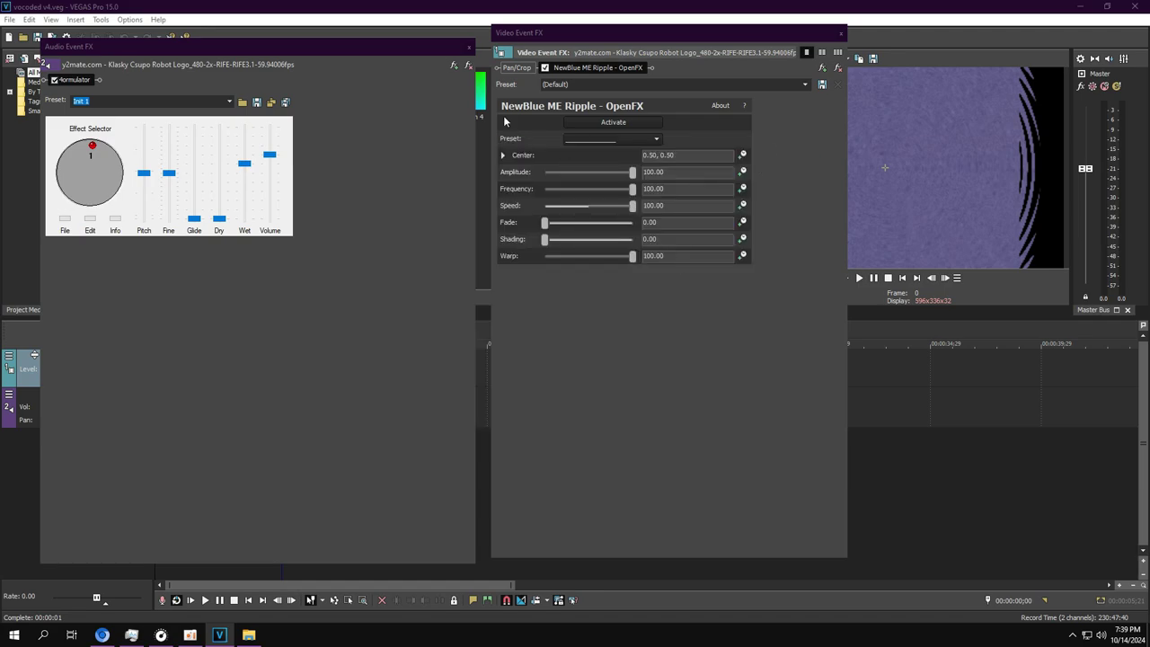
# Open the vocoded v5.veg project from the part 3 folder
pyautogui.click(24, 37)
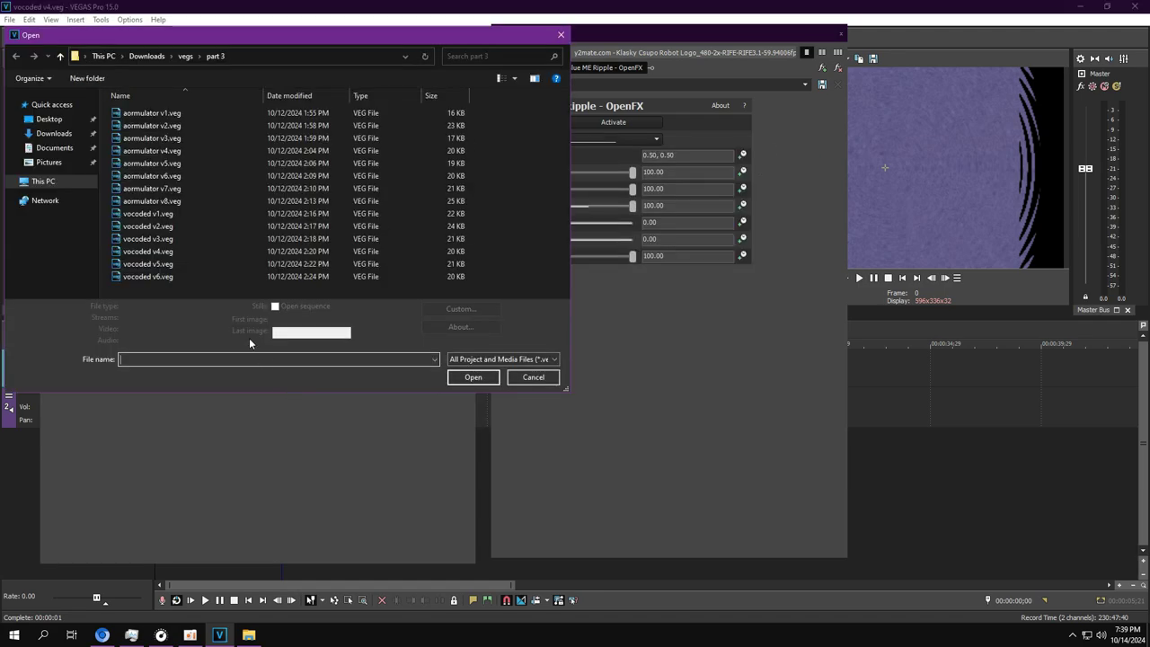
pyautogui.doubleClick(156, 267)
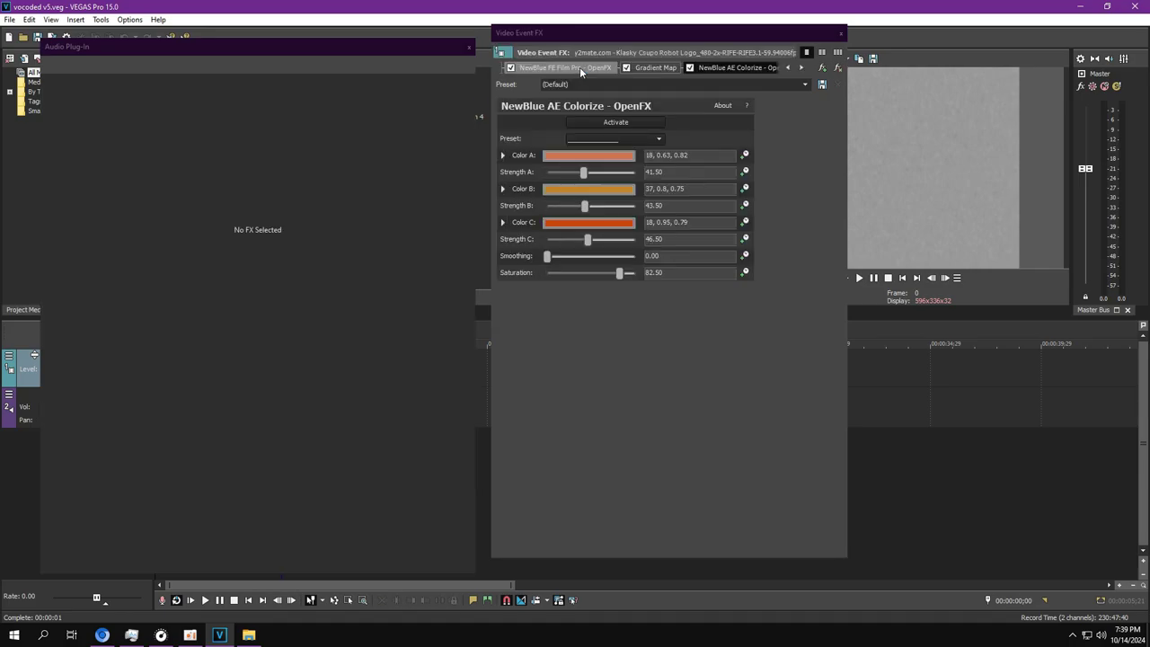
# View the Camera, Look, Damage and Scratches settings of the vocoded v5 clip's NewBlue FE Film Pro effect
pyautogui.click(788, 69)
pyautogui.click(599, 69)
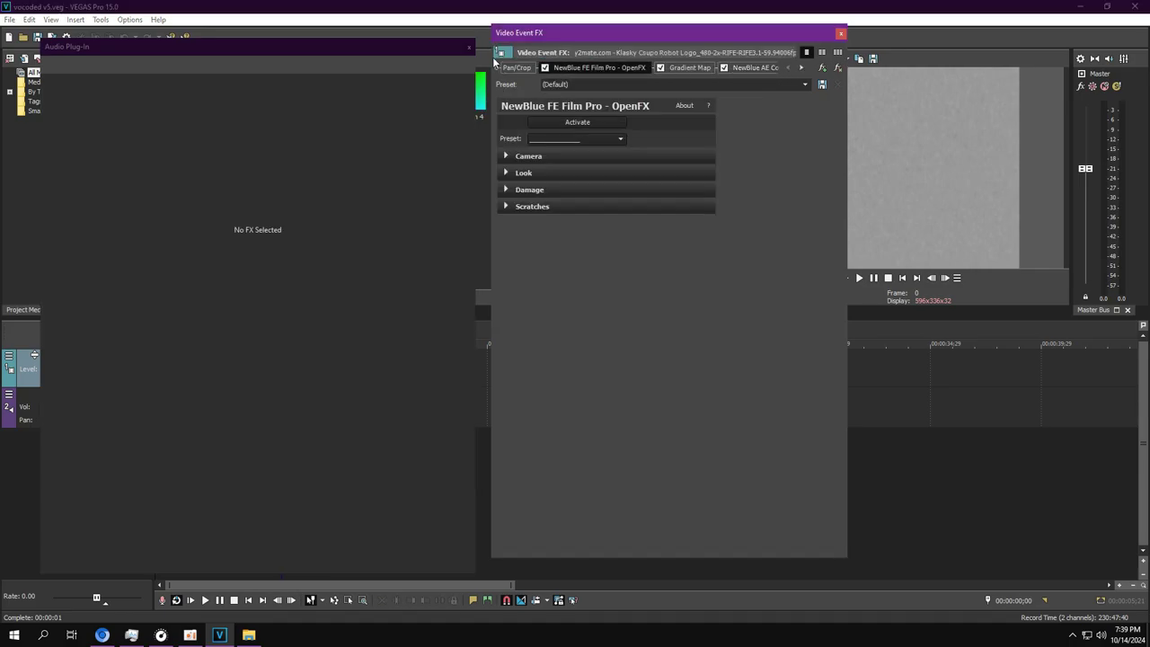
pyautogui.click(469, 46)
pyautogui.click(504, 206)
pyautogui.click(506, 190)
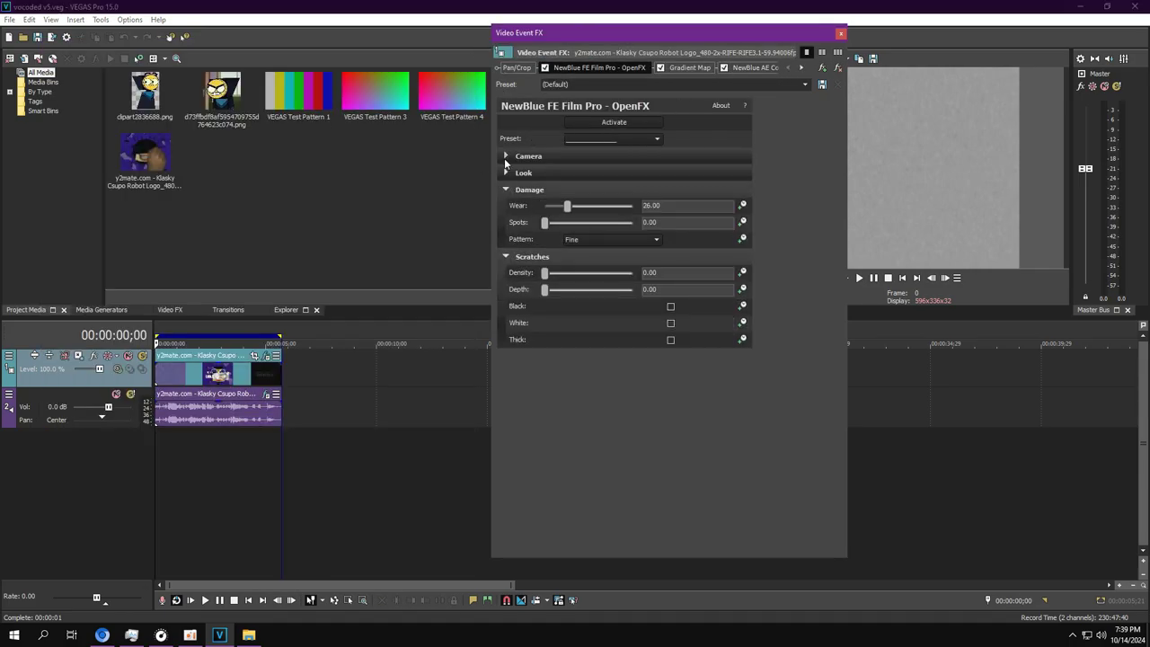
pyautogui.click(506, 158)
pyautogui.click(505, 239)
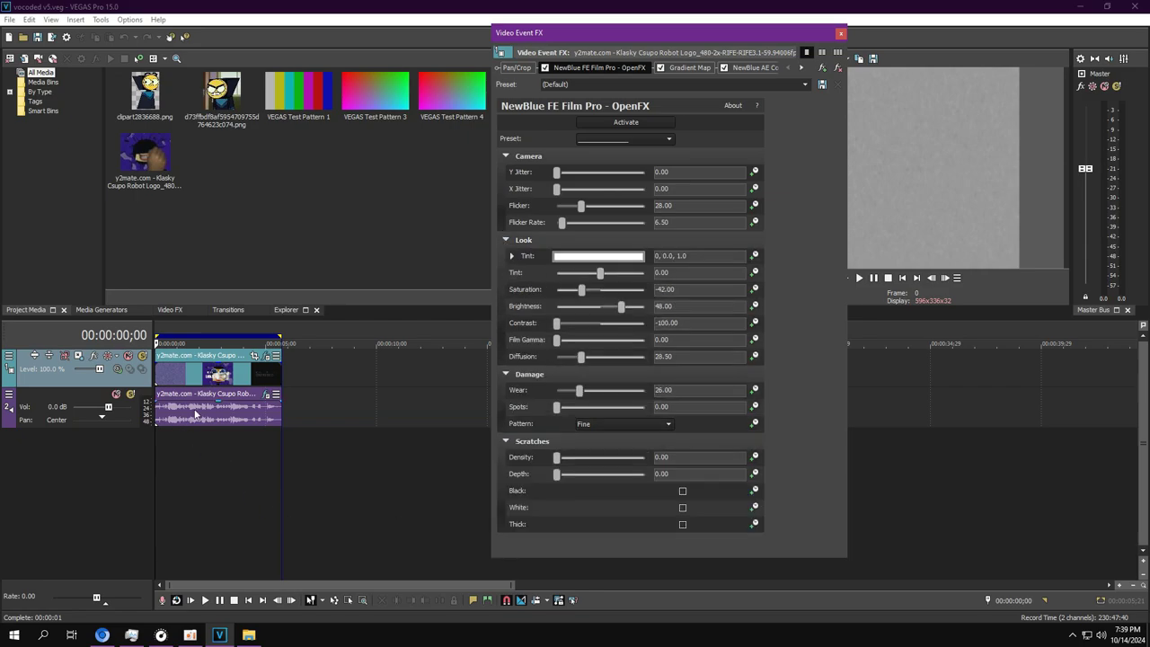
# View the vocoded v5 clip's 4ormulator settings in the effect editor, then close the editor
pyautogui.click(264, 397)
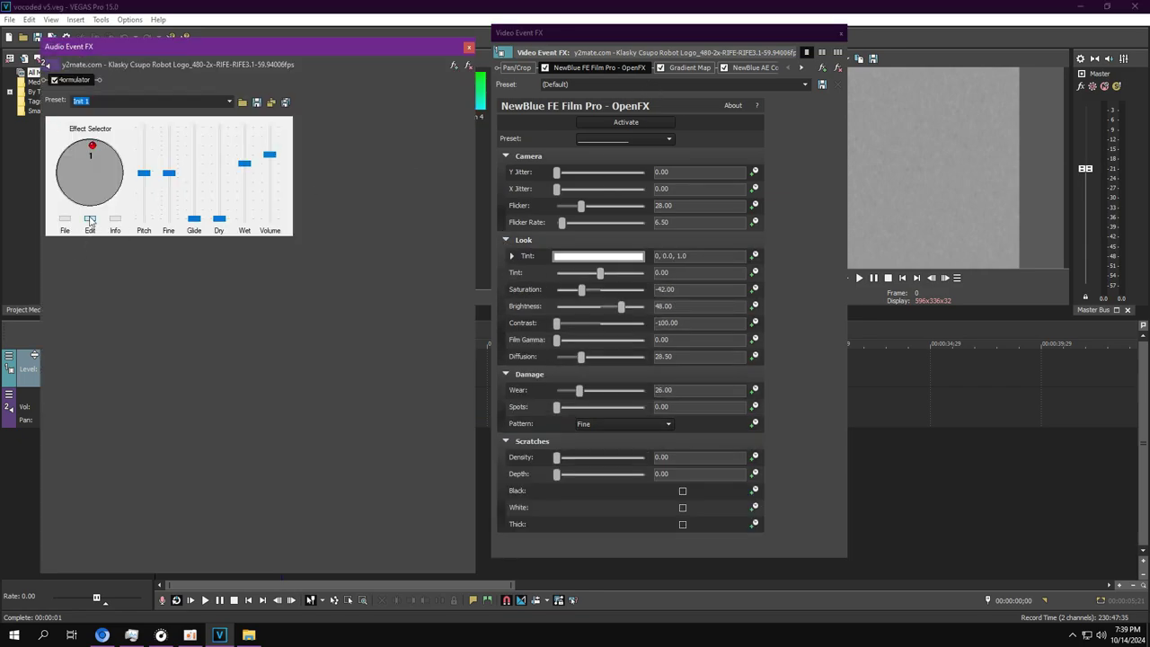
pyautogui.click(90, 219)
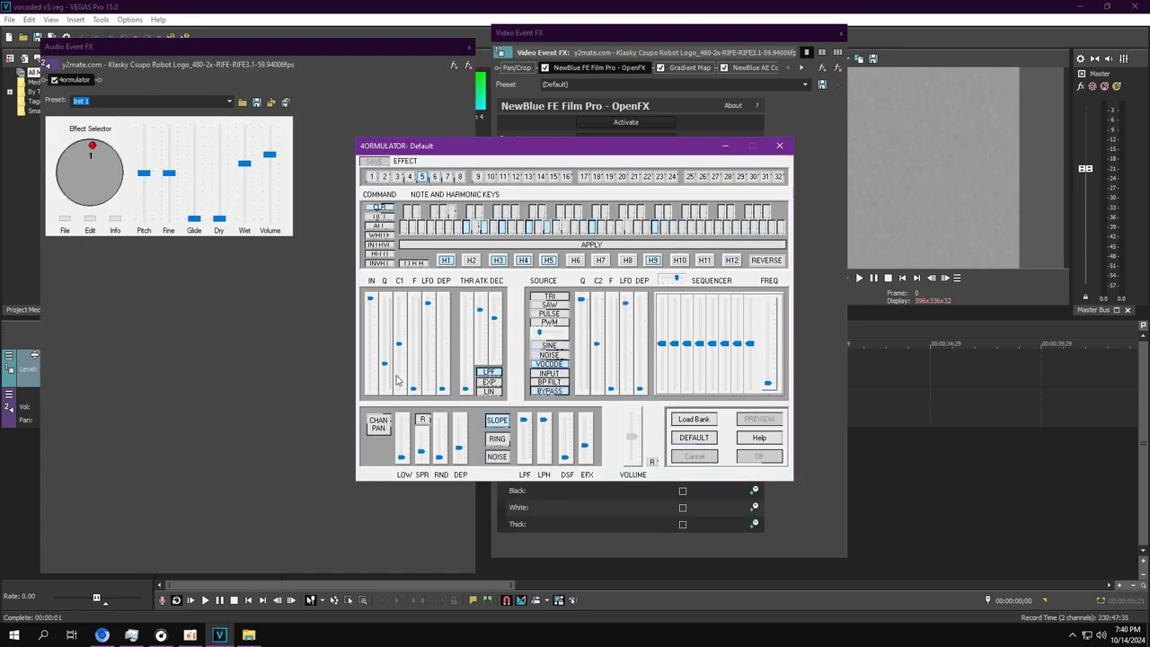
pyautogui.click(781, 149)
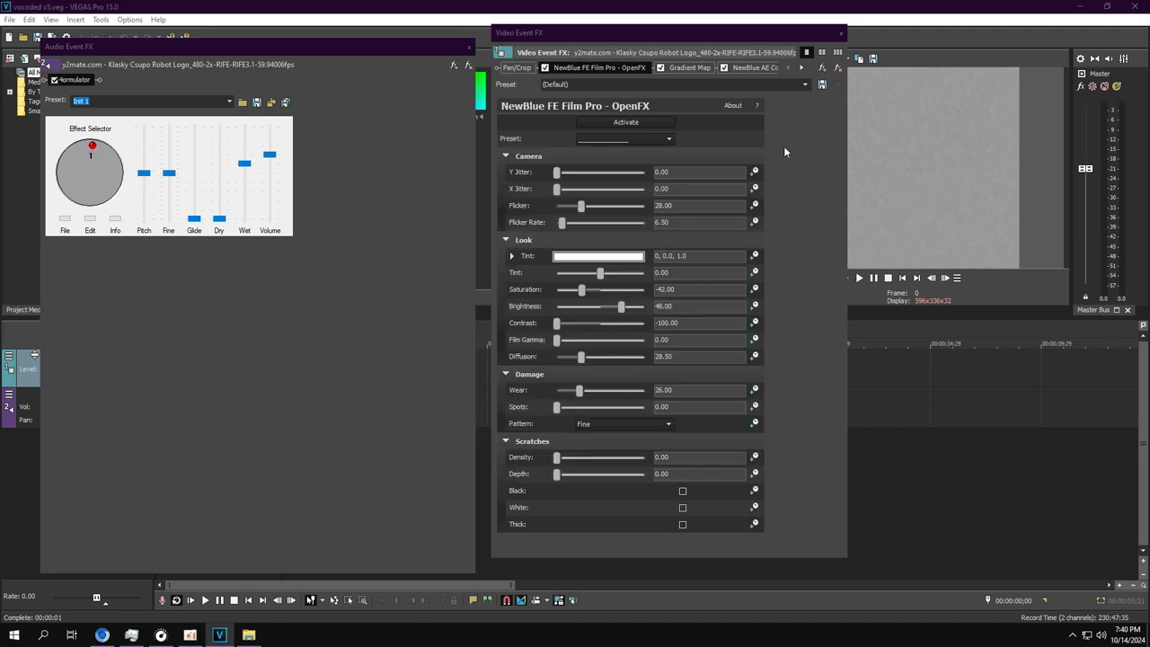
# View the vocoded v5 clip's Gradient Map and NewBlue AE Colorize settings and play a short preview of the clip
pyautogui.click(691, 68)
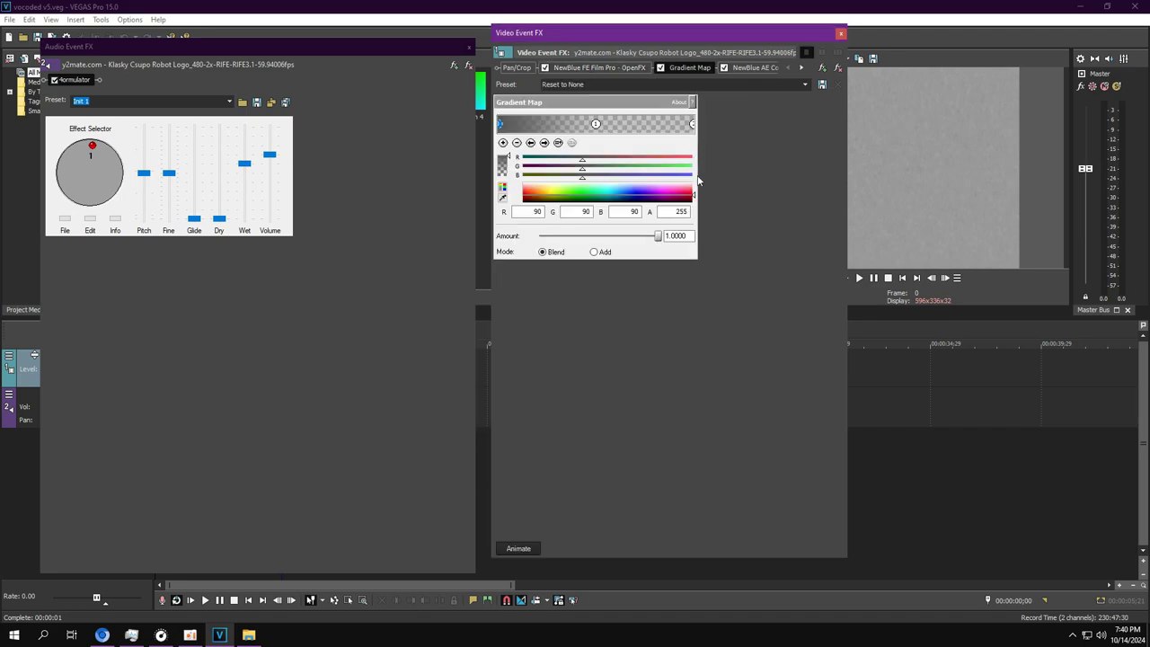
pyautogui.click(754, 68)
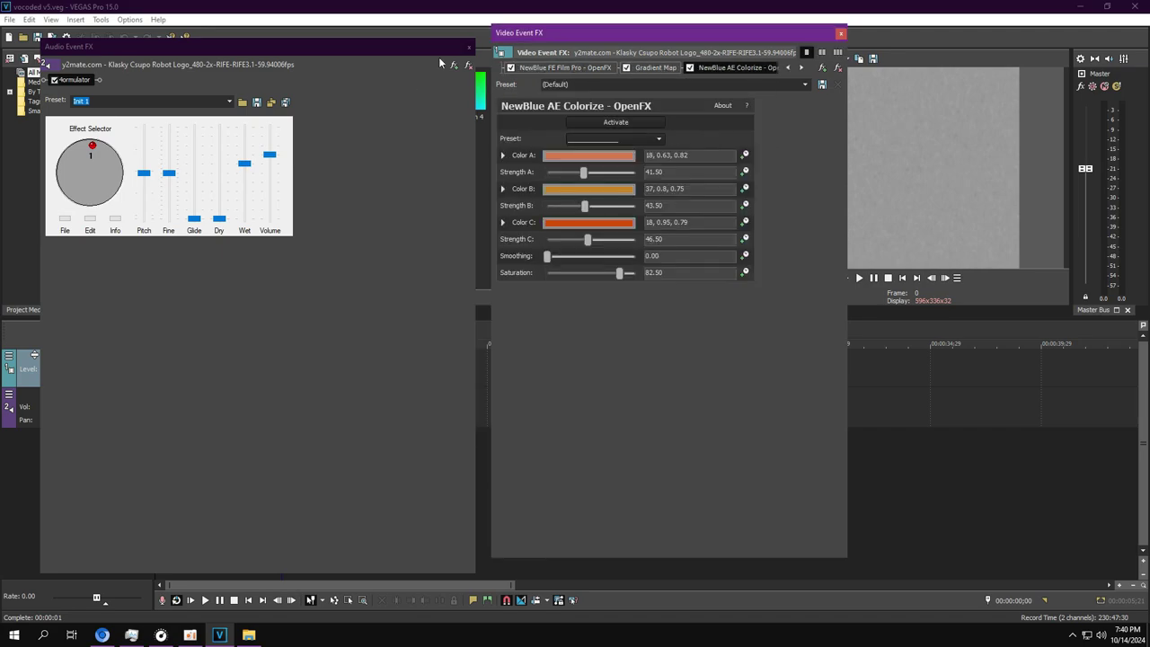
pyautogui.click(467, 48)
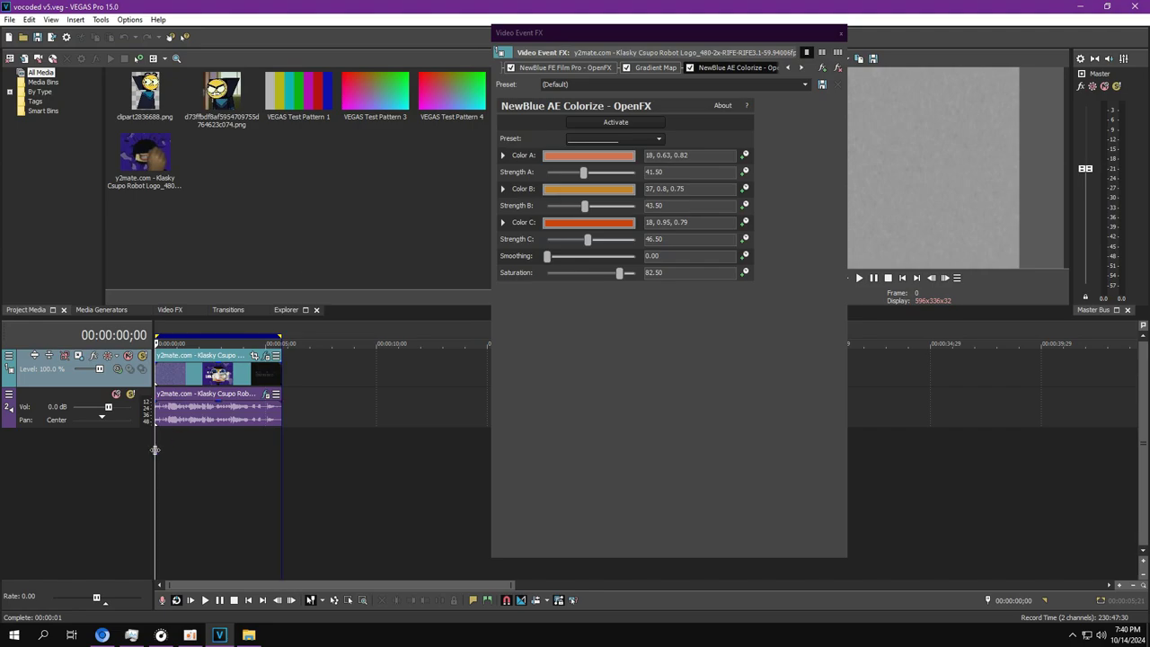
pyautogui.click(860, 279)
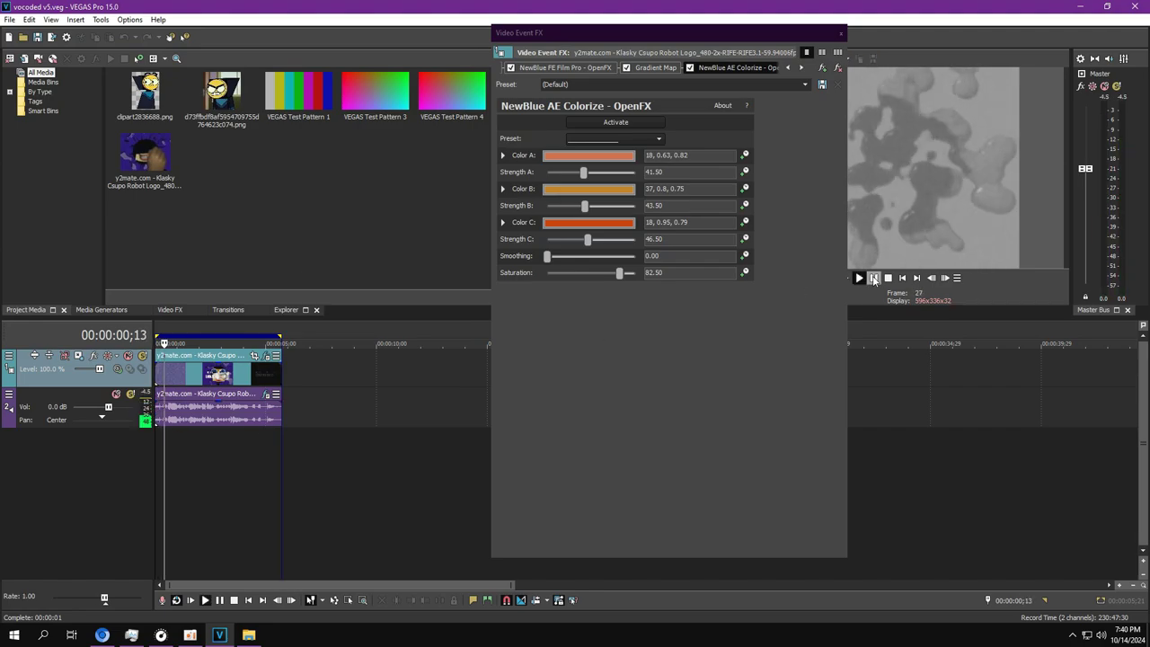
pyautogui.click(25, 59)
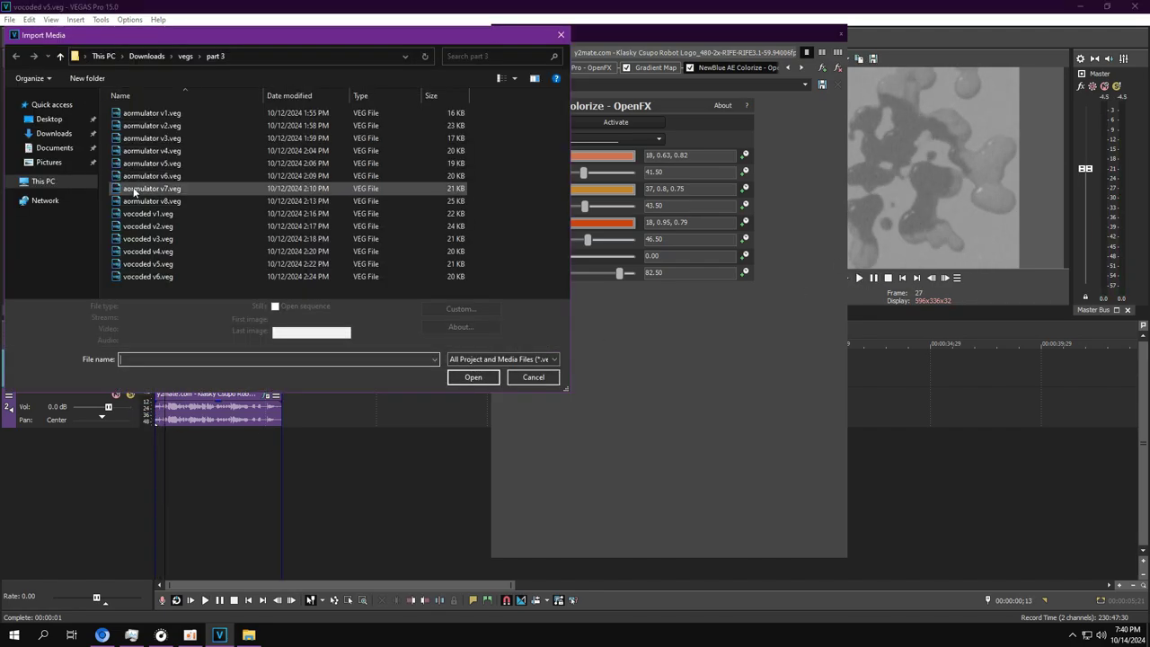
pyautogui.doubleClick(168, 280)
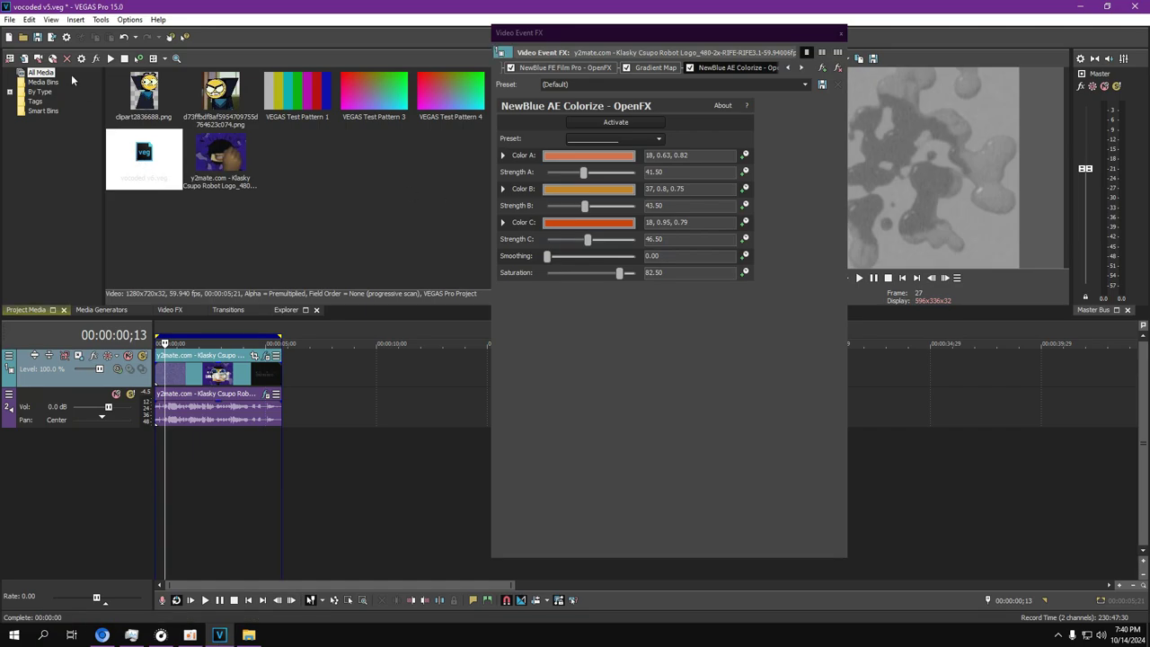
pyautogui.click(134, 153)
pyautogui.press('Delete')
# Open the vocoded v6.veg project from the part 3 folder
pyautogui.click(22, 36)
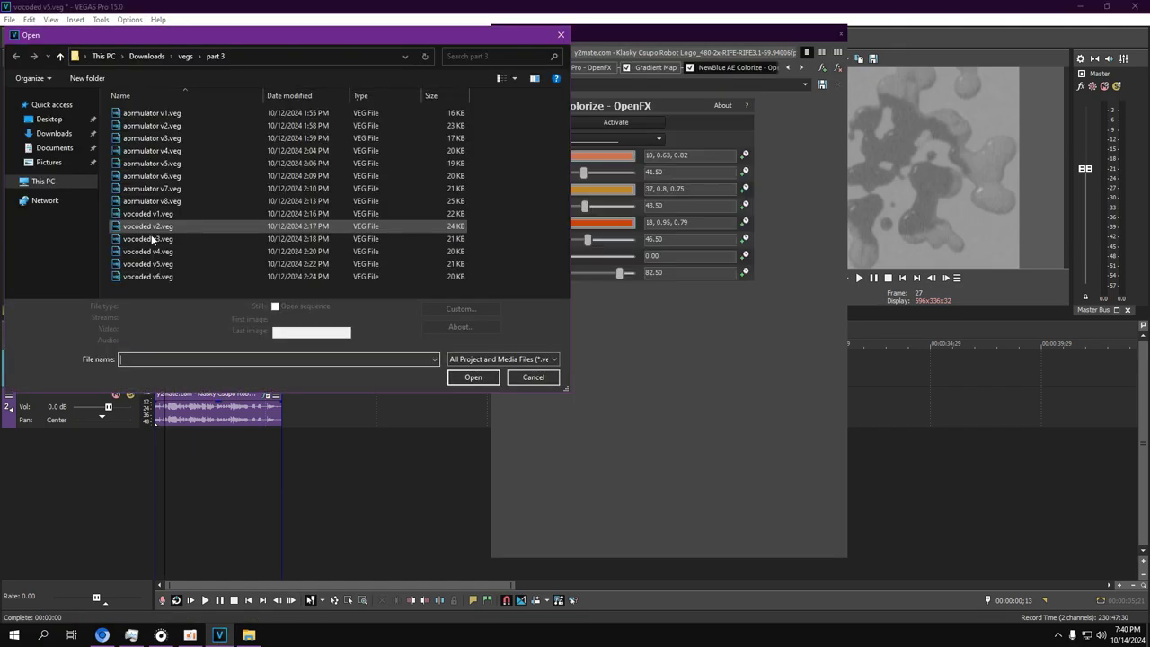
pyautogui.doubleClick(152, 275)
pyautogui.click(605, 255)
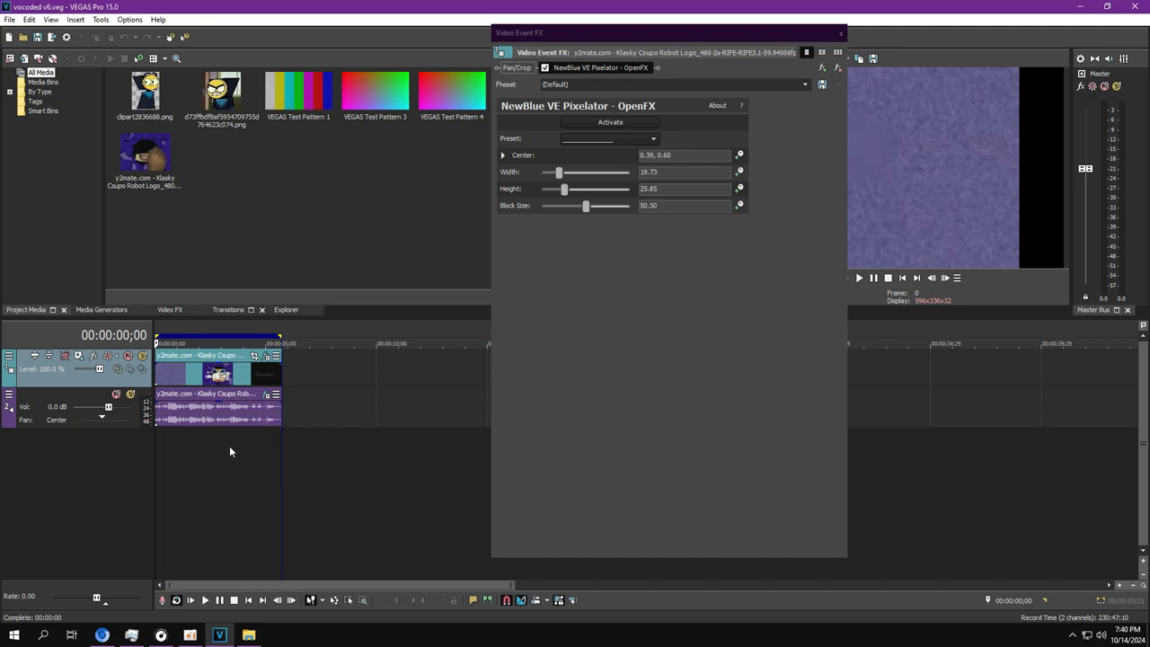
# Move the vocoded v6 clip's NewBlue VE Pixelator settings clear of the preview, view its 4ormulator settings in the effect editor, and close the audio effect
pyautogui.click(201, 445)
pyautogui.click(768, 54)
pyautogui.moveTo(699, 33); pyautogui.dragTo(545, 13)
pyautogui.click(90, 219)
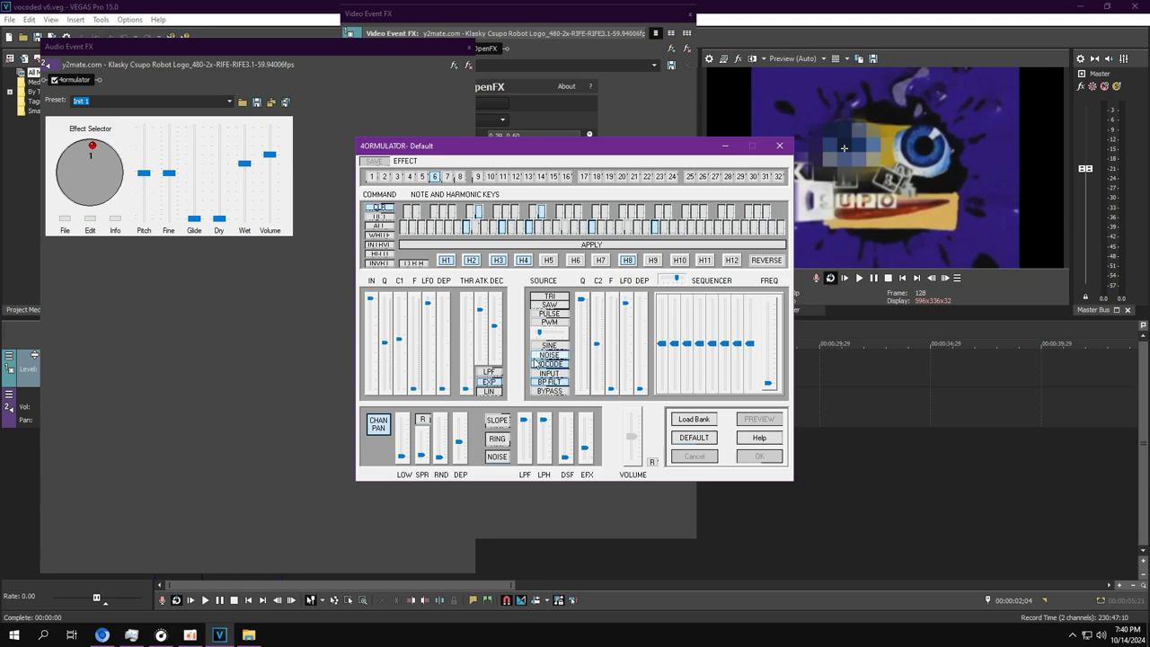
pyautogui.click(775, 148)
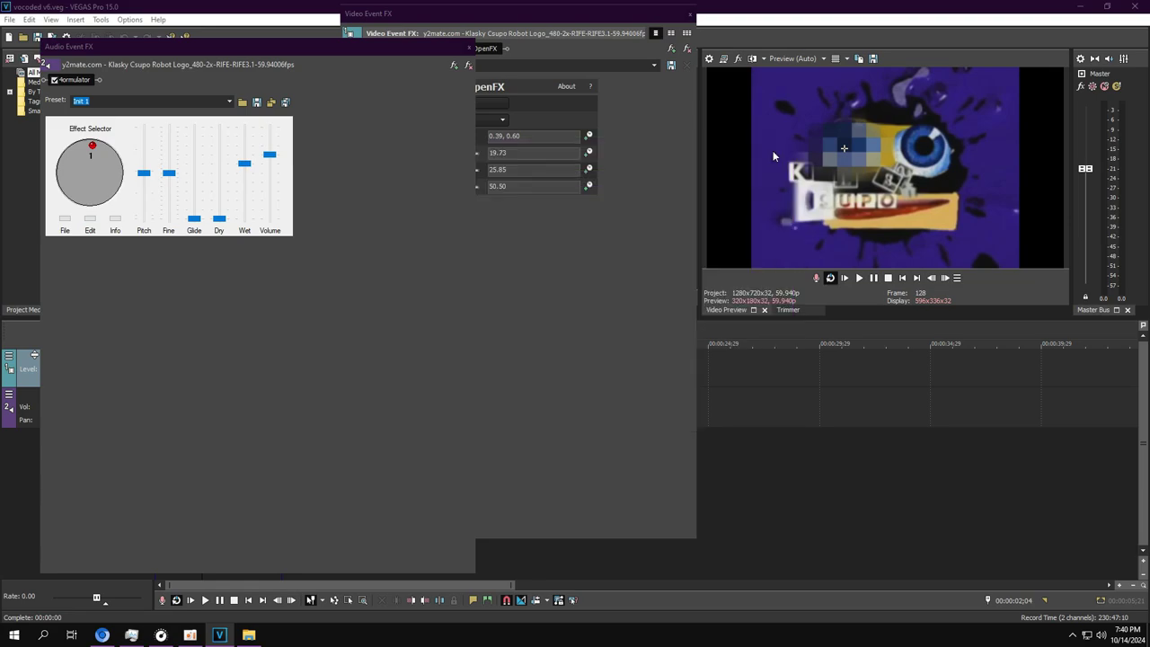
pyautogui.click(469, 47)
# Play the vocoded v6 clip from the start while viewing its 4ormulator editor again, then close the audio and video effect windows
pyautogui.click(158, 479)
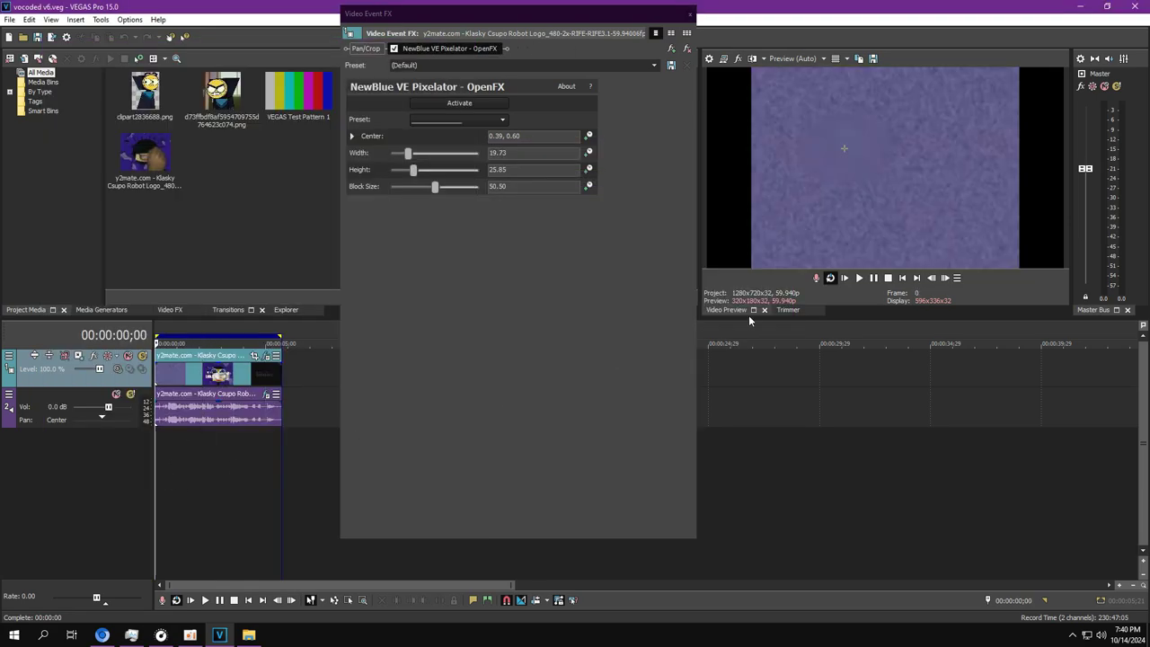
pyautogui.click(861, 278)
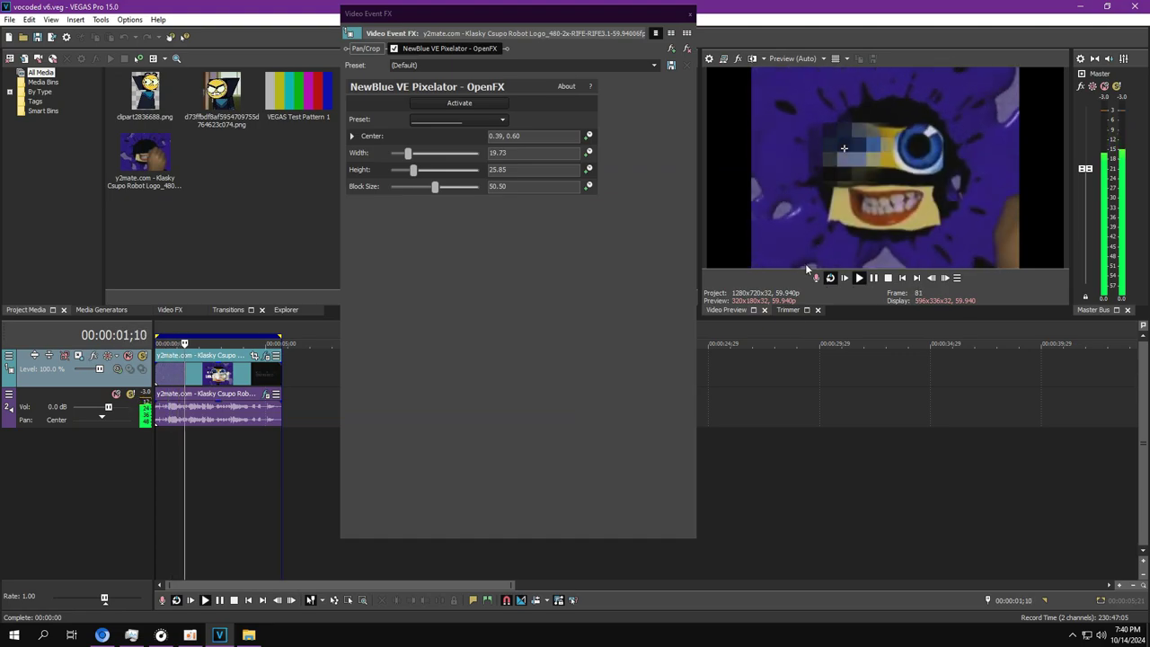
pyautogui.click(265, 394)
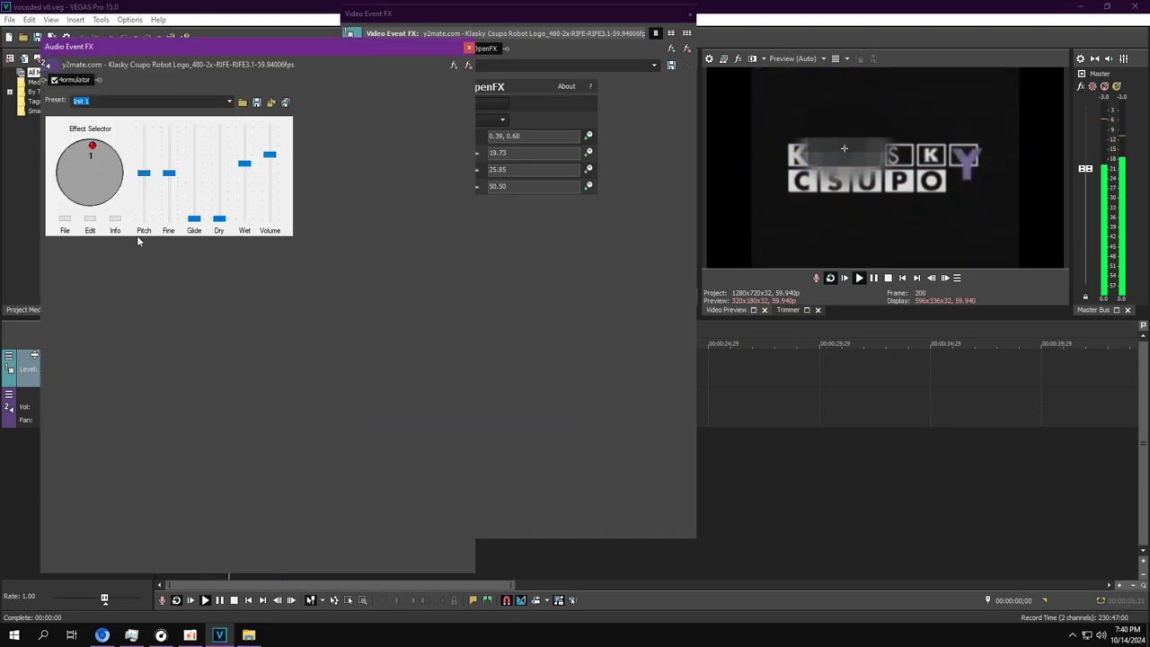
pyautogui.click(91, 220)
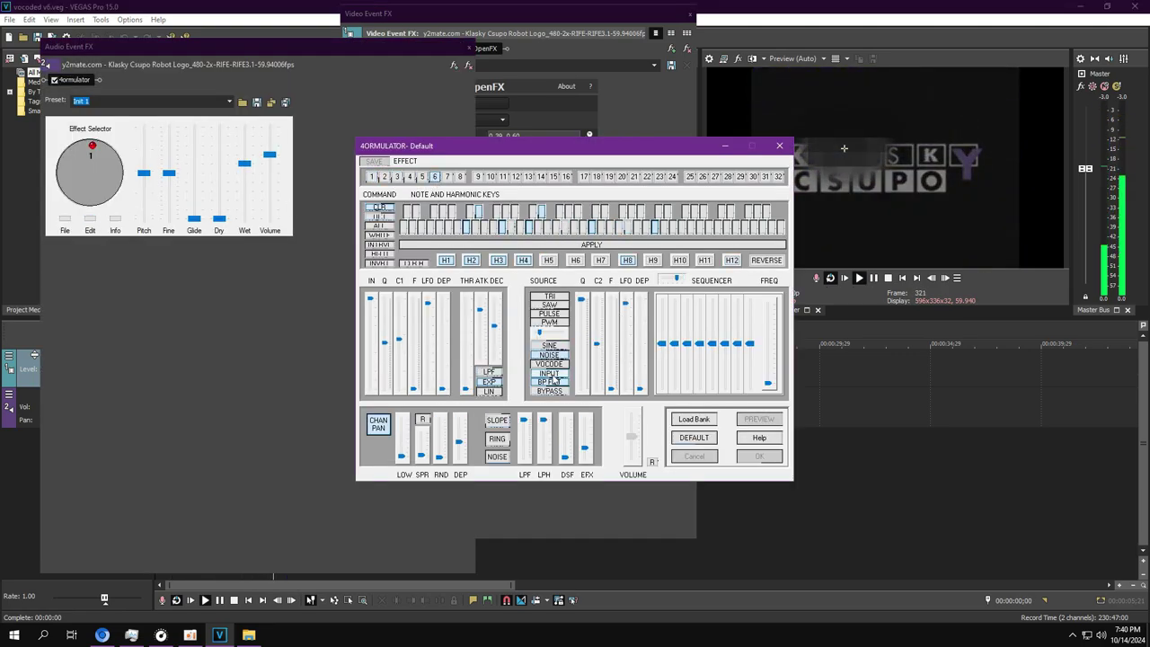
pyautogui.click(779, 146)
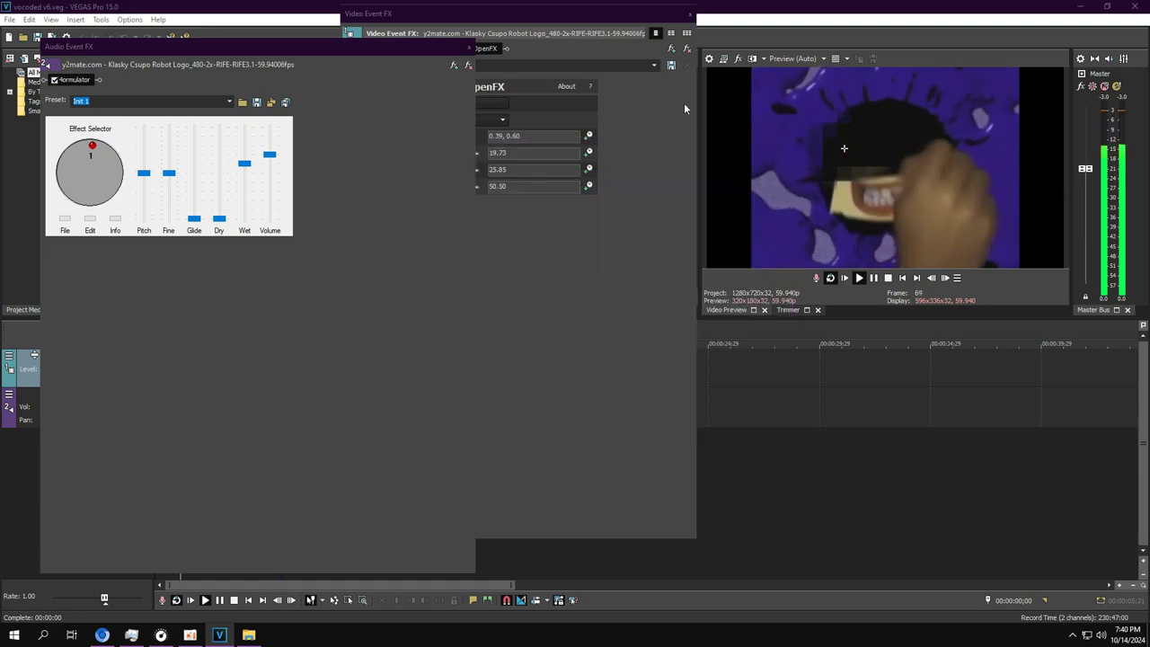
pyautogui.click(469, 47)
pyautogui.click(689, 14)
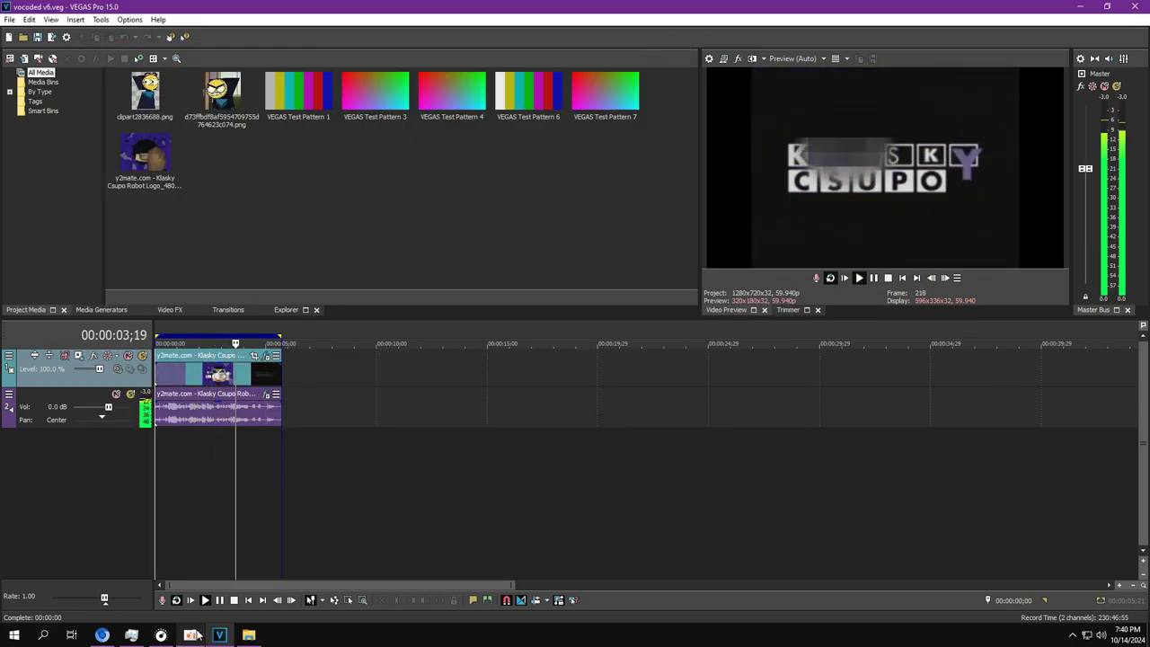